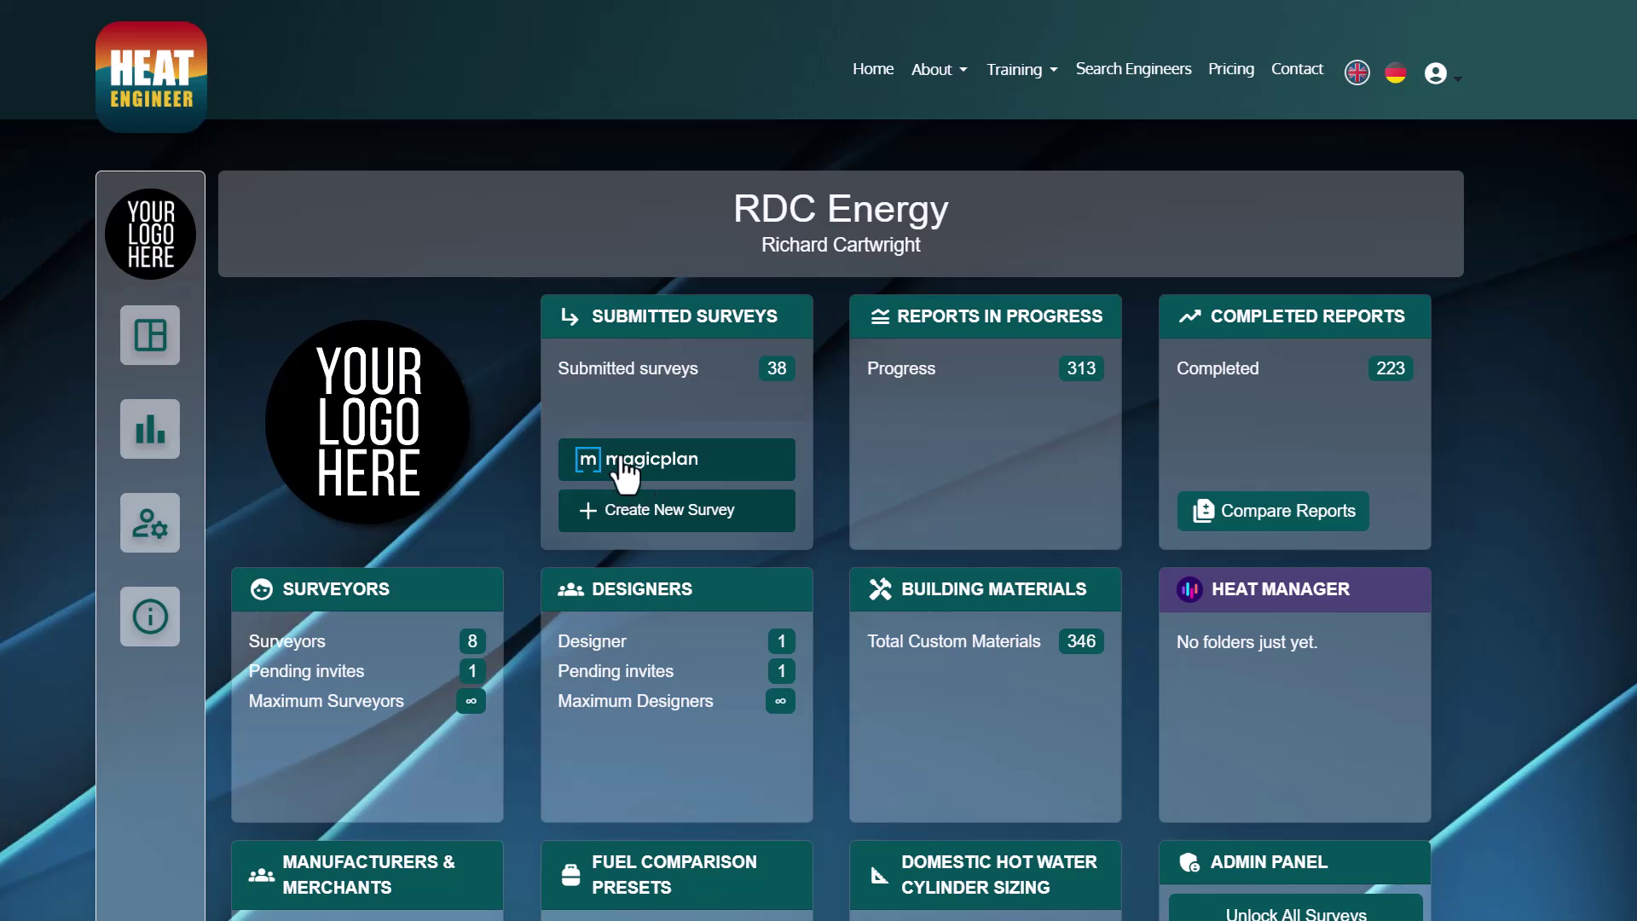
# Open the Magicplan workspace's configuration page, examine the help on finding the API key and customer ID, and return to the workspace
pyautogui.click(624, 461)
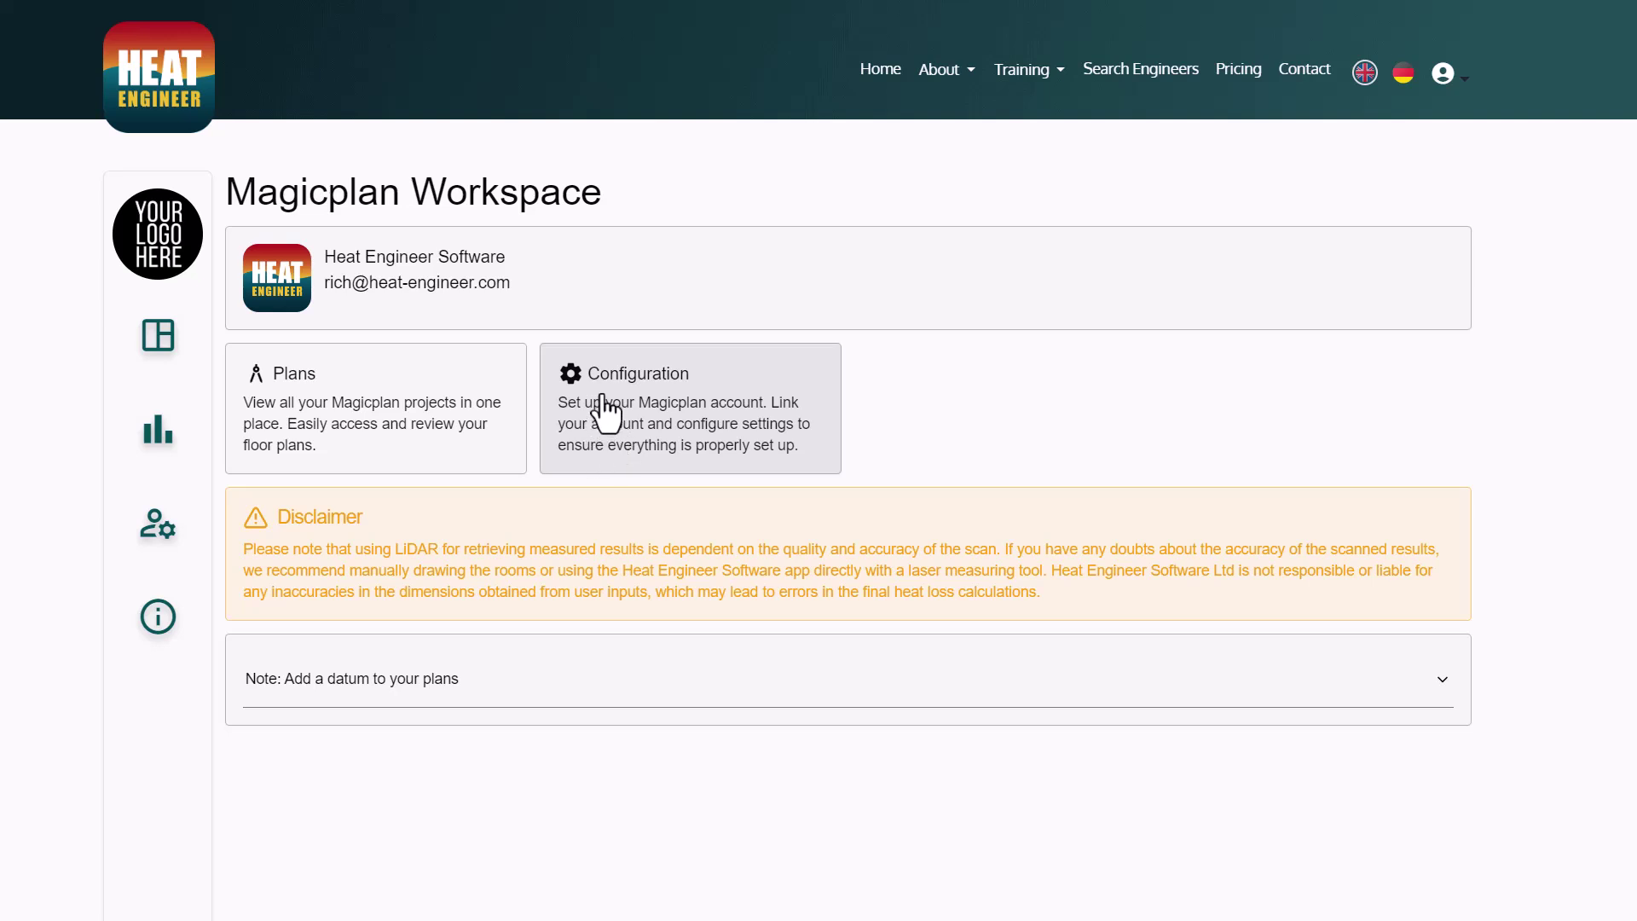
pyautogui.click(605, 414)
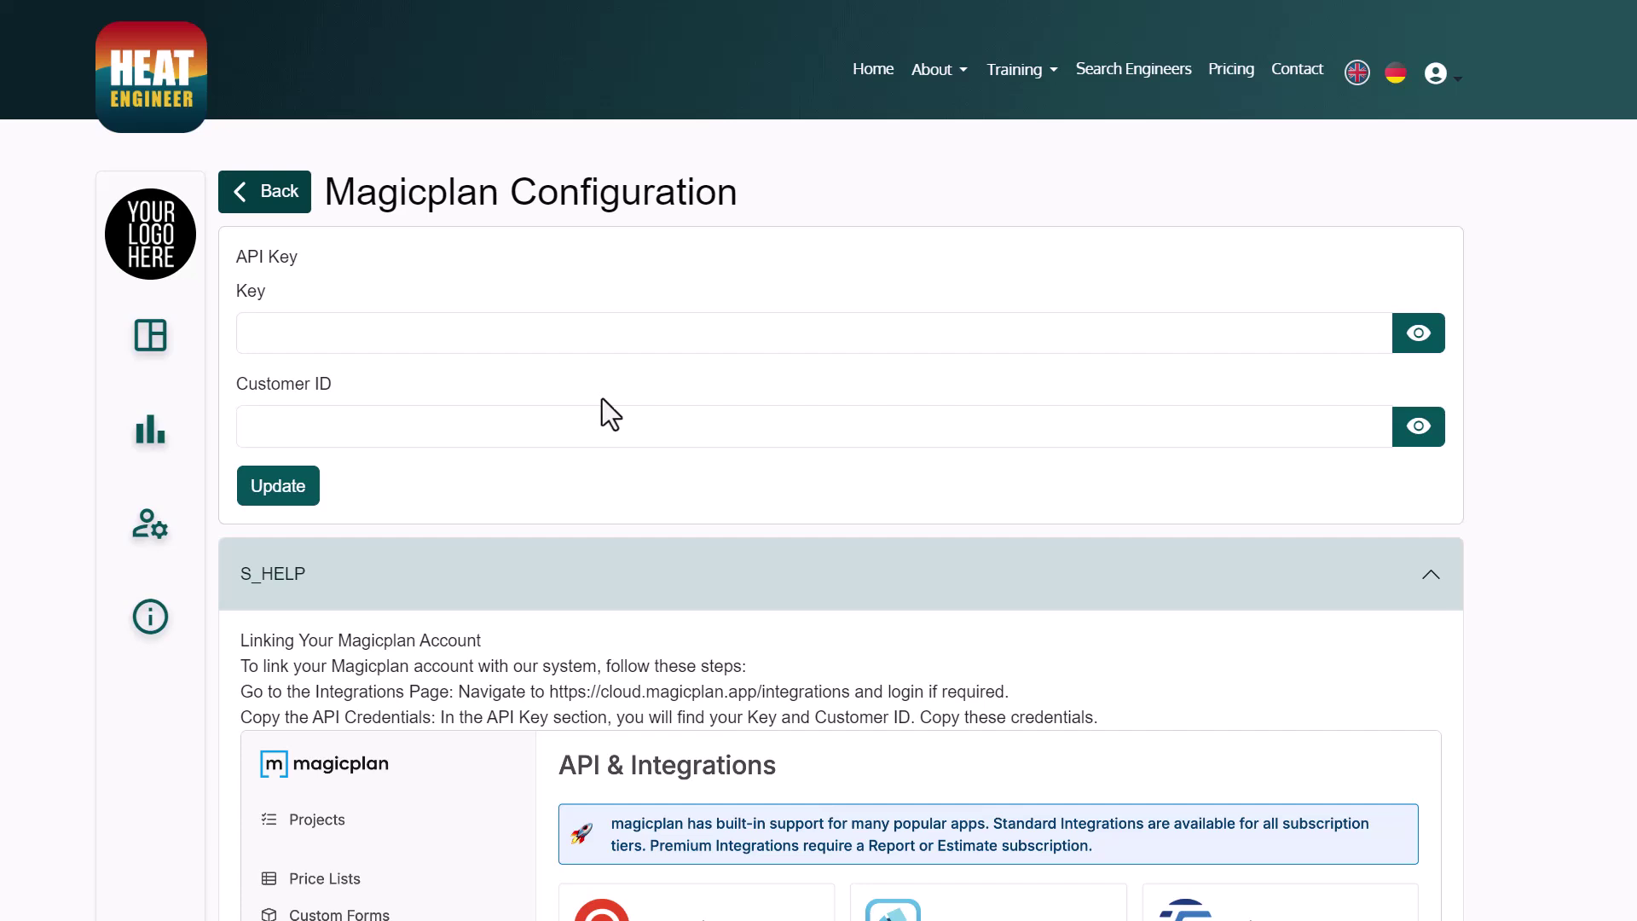
pyautogui.scroll(-6, 569, 493)
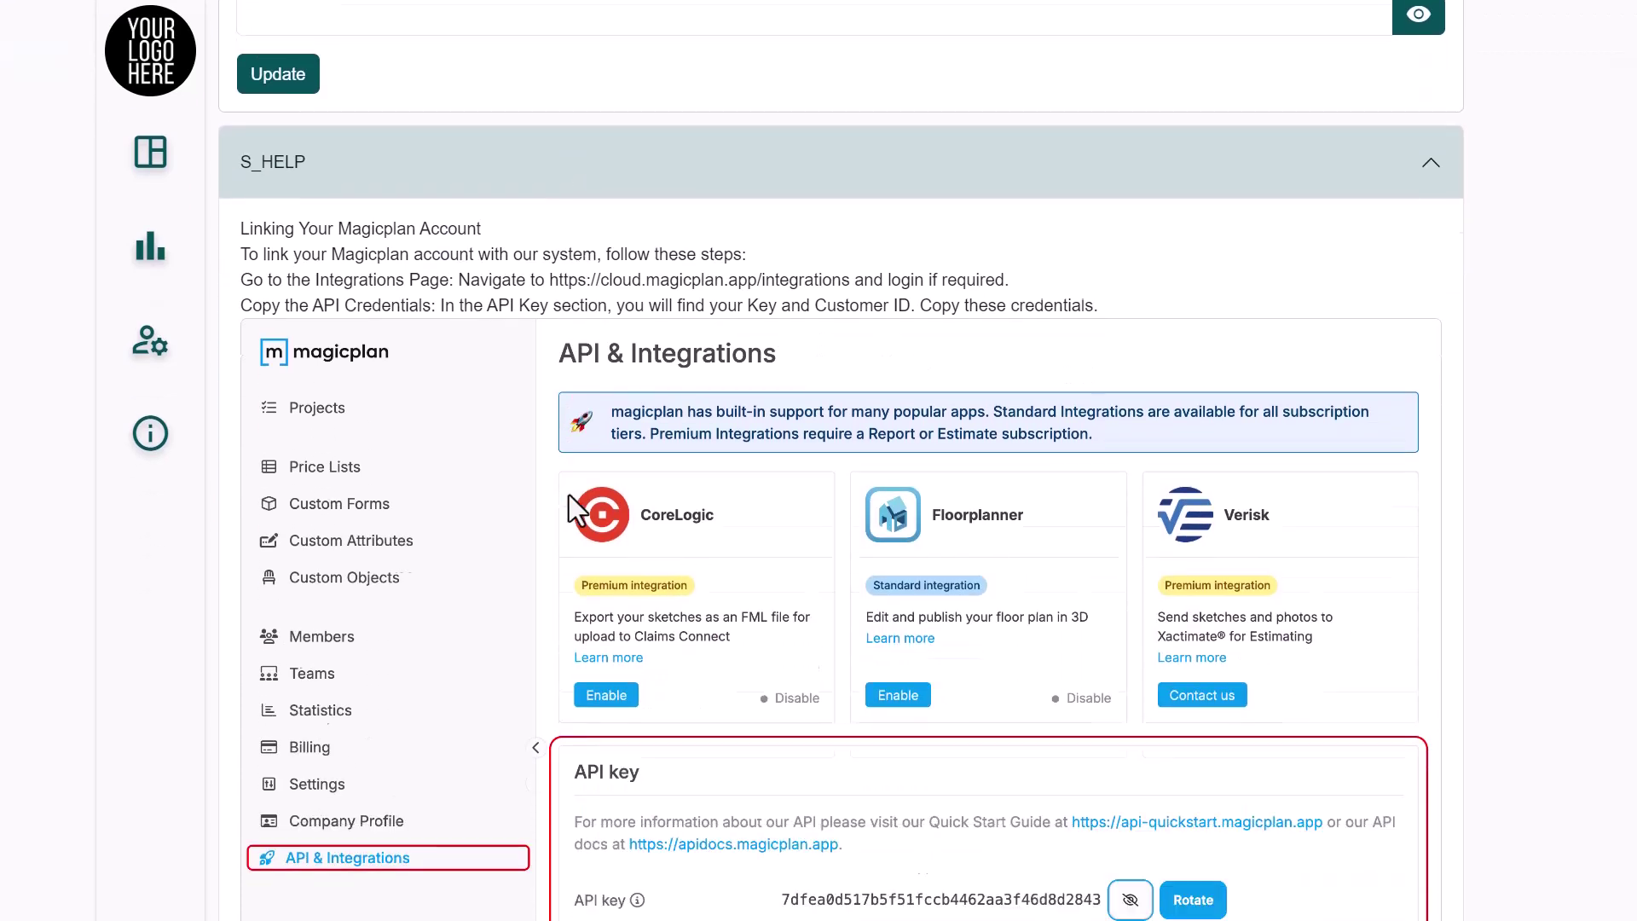
pyautogui.scroll(-2, 609, 488)
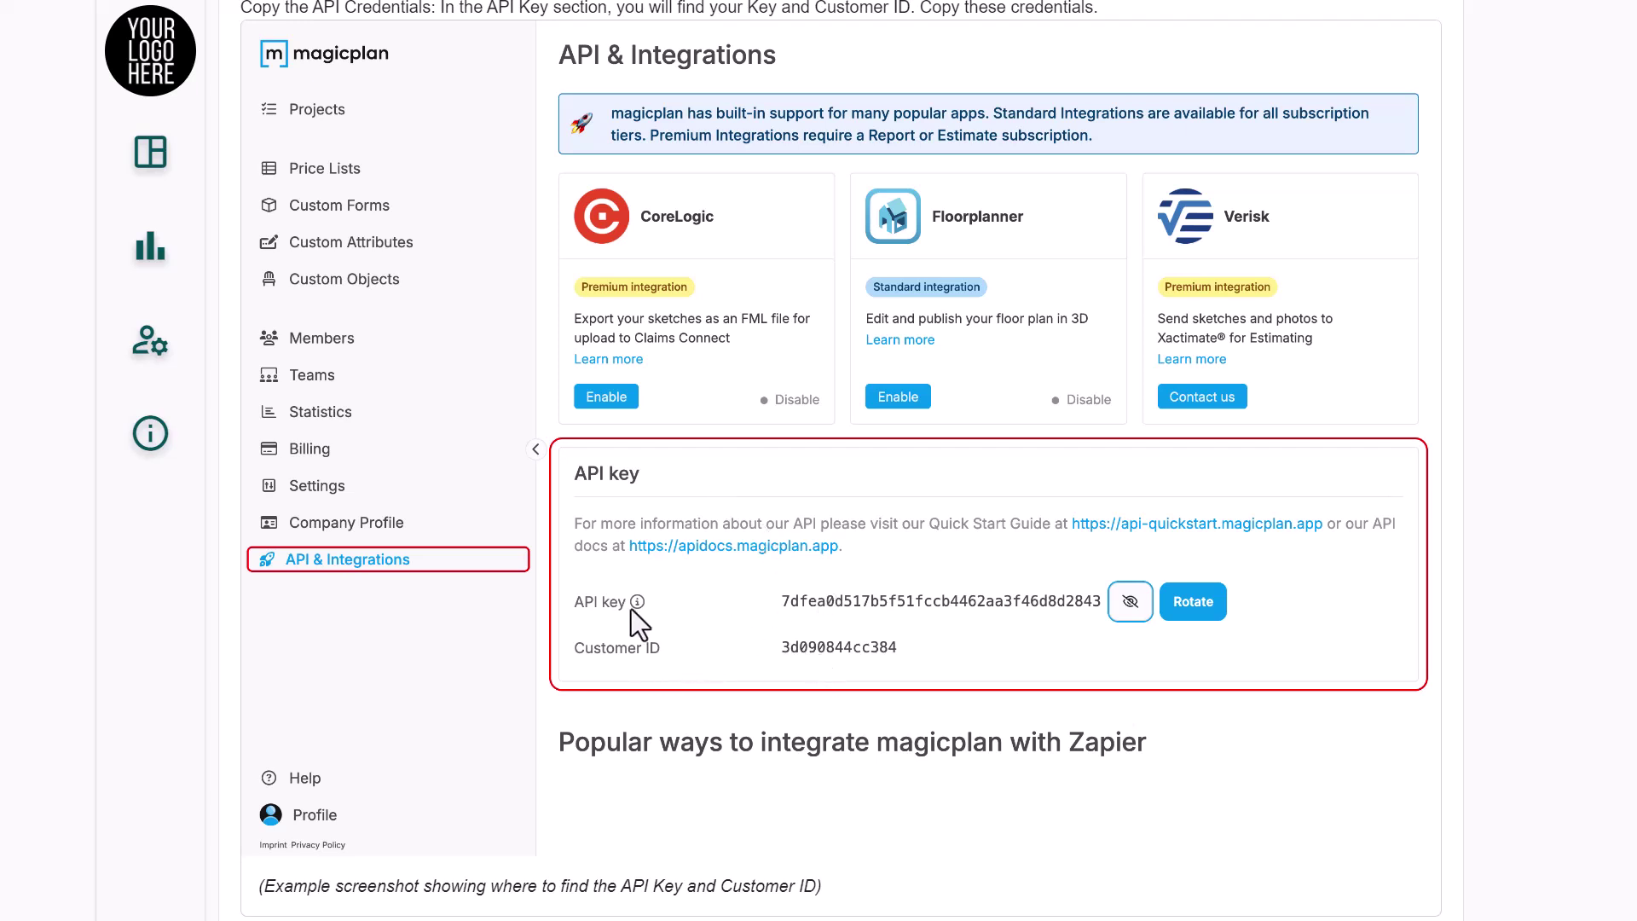
pyautogui.scroll(8, 792, 614)
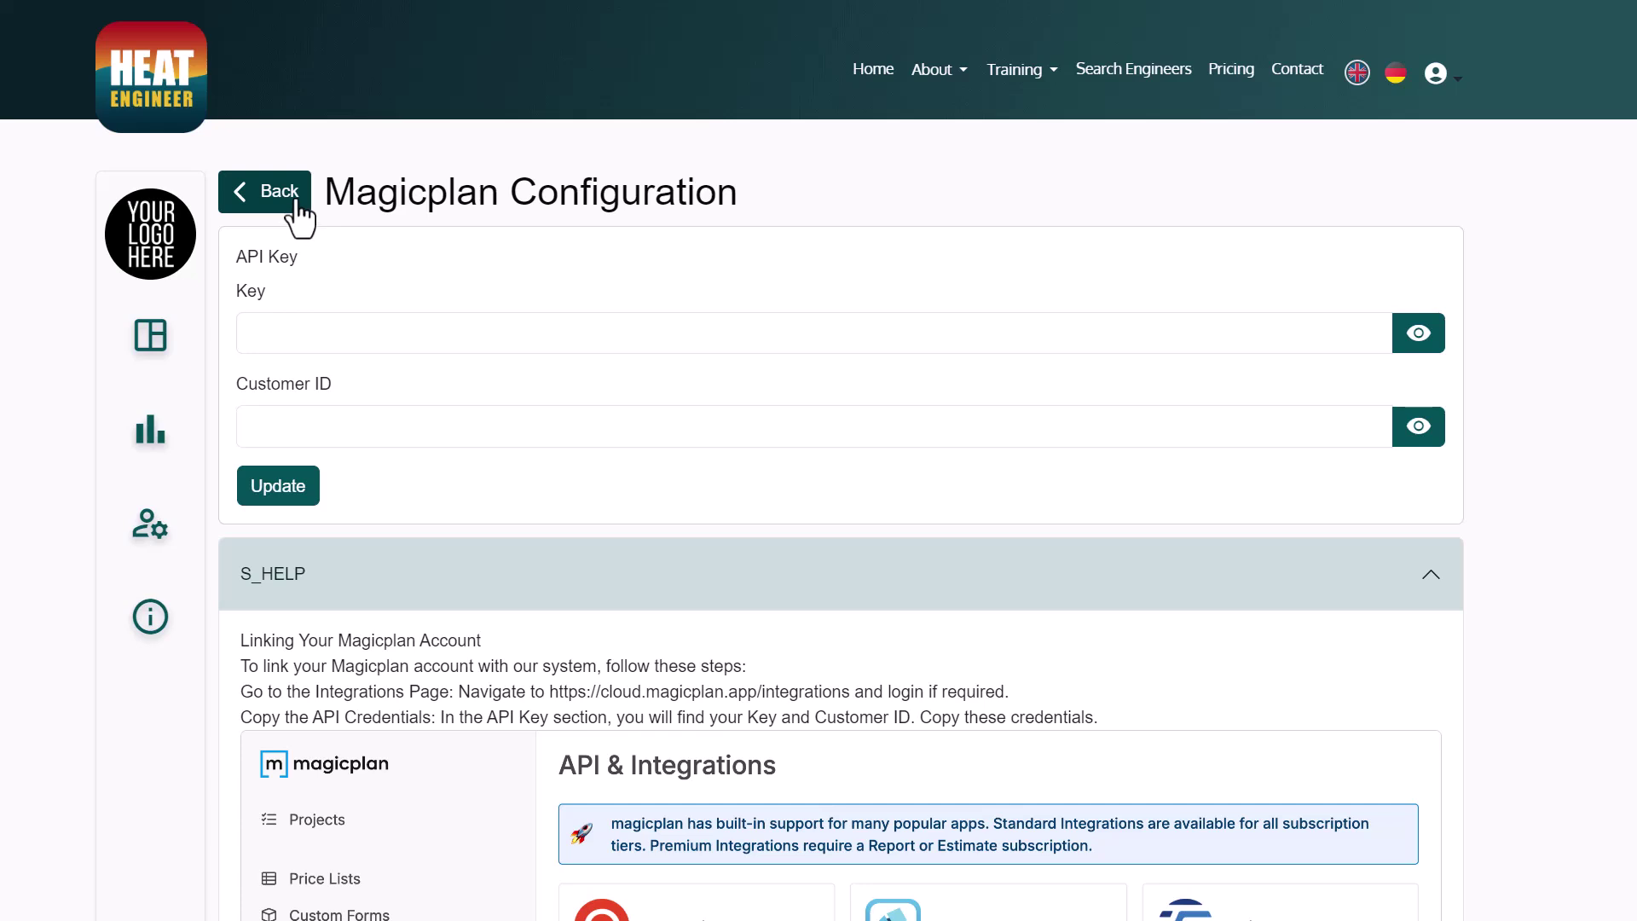
pyautogui.click(298, 203)
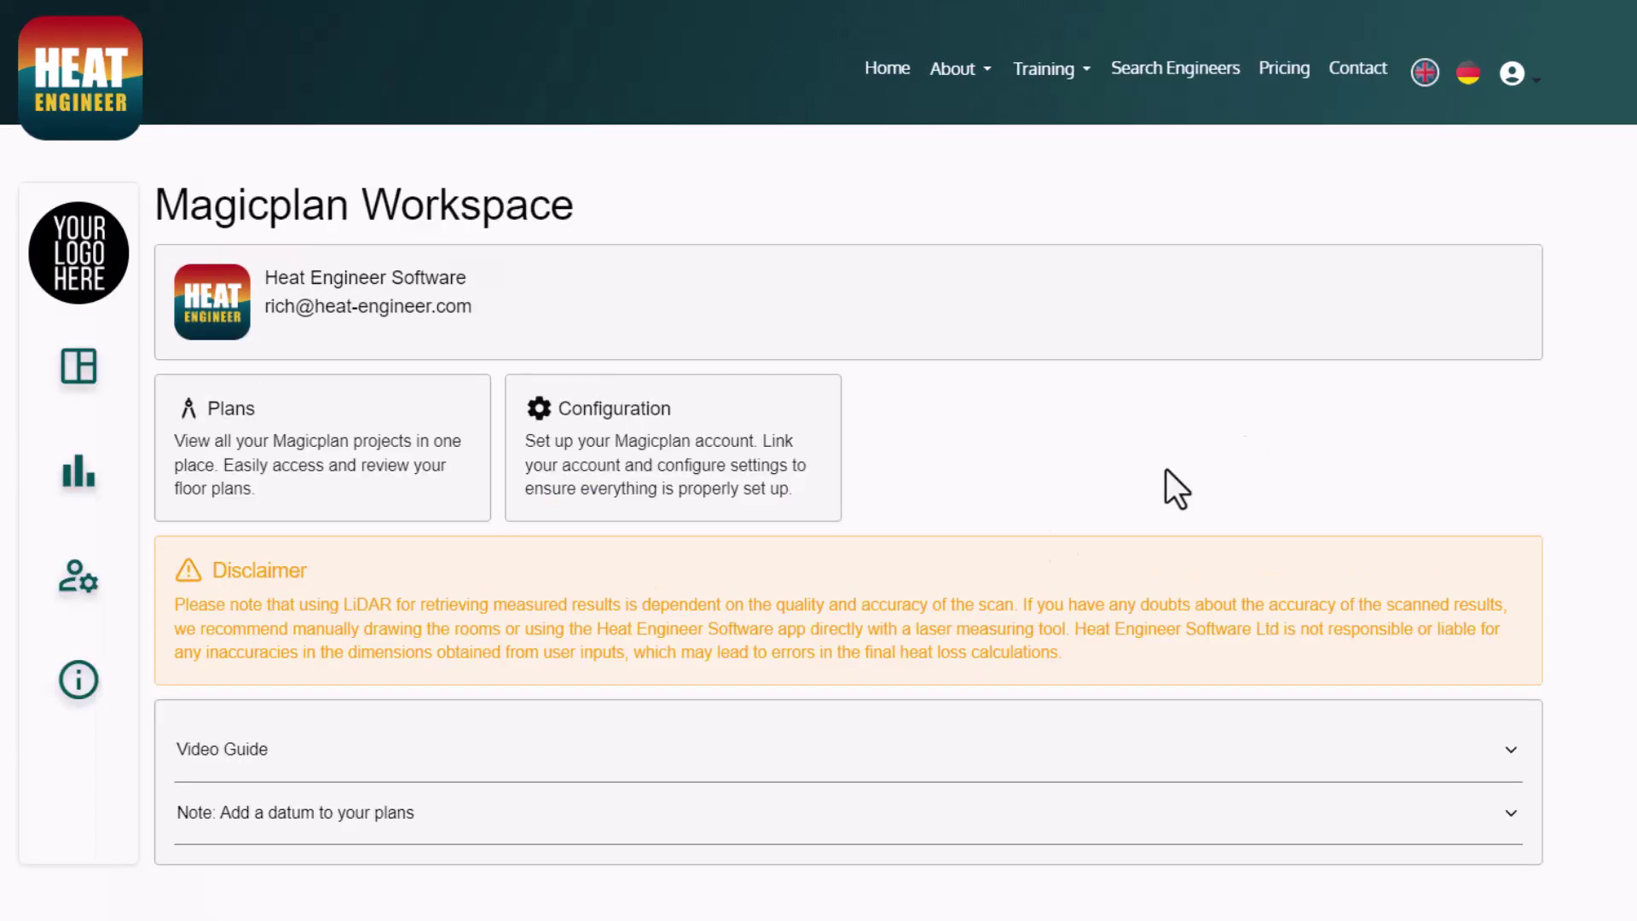
# Expand the note on adding a datum to plans and examine how to insert the red X annotation in Magicplan
pyautogui.scroll(-1, 420, 742)
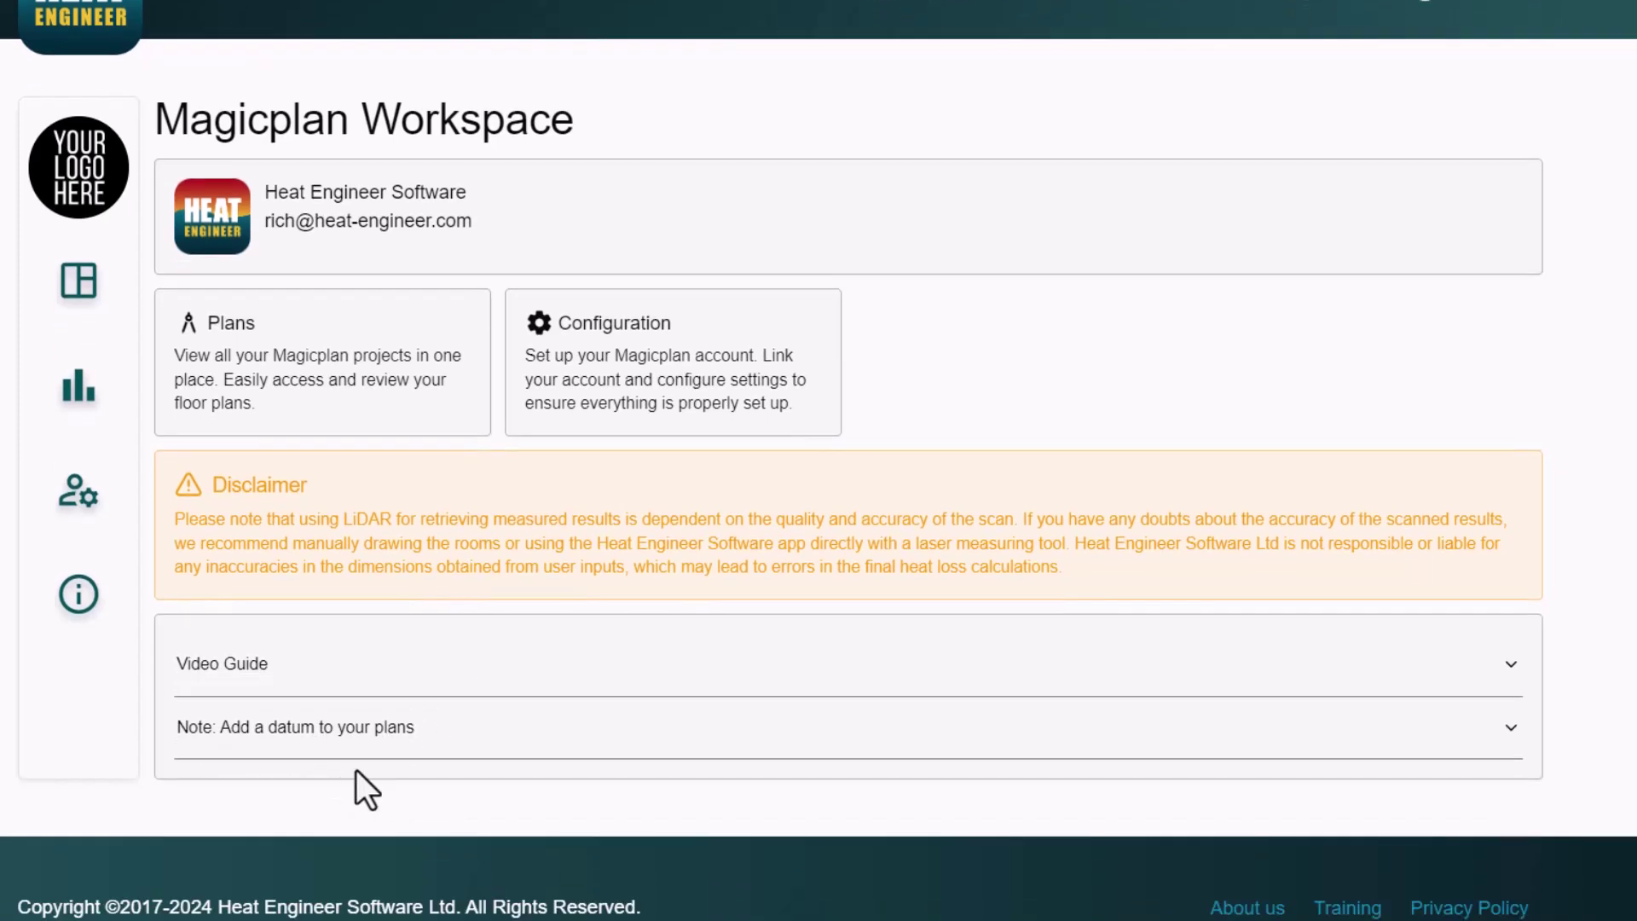
pyautogui.click(342, 748)
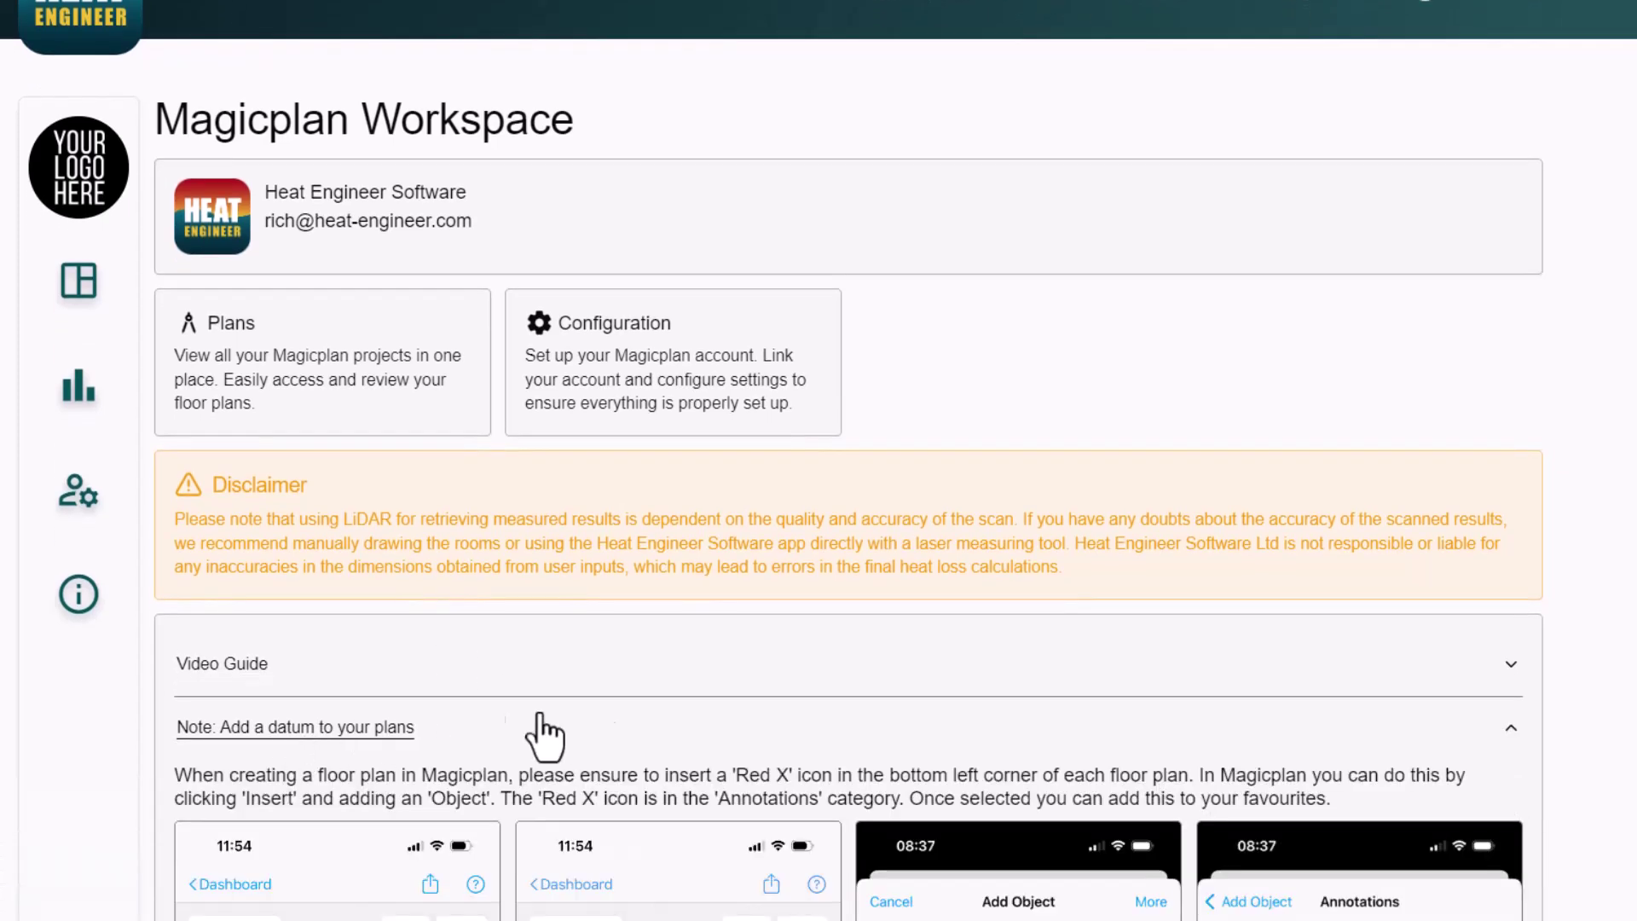
pyautogui.scroll(-2, 746, 699)
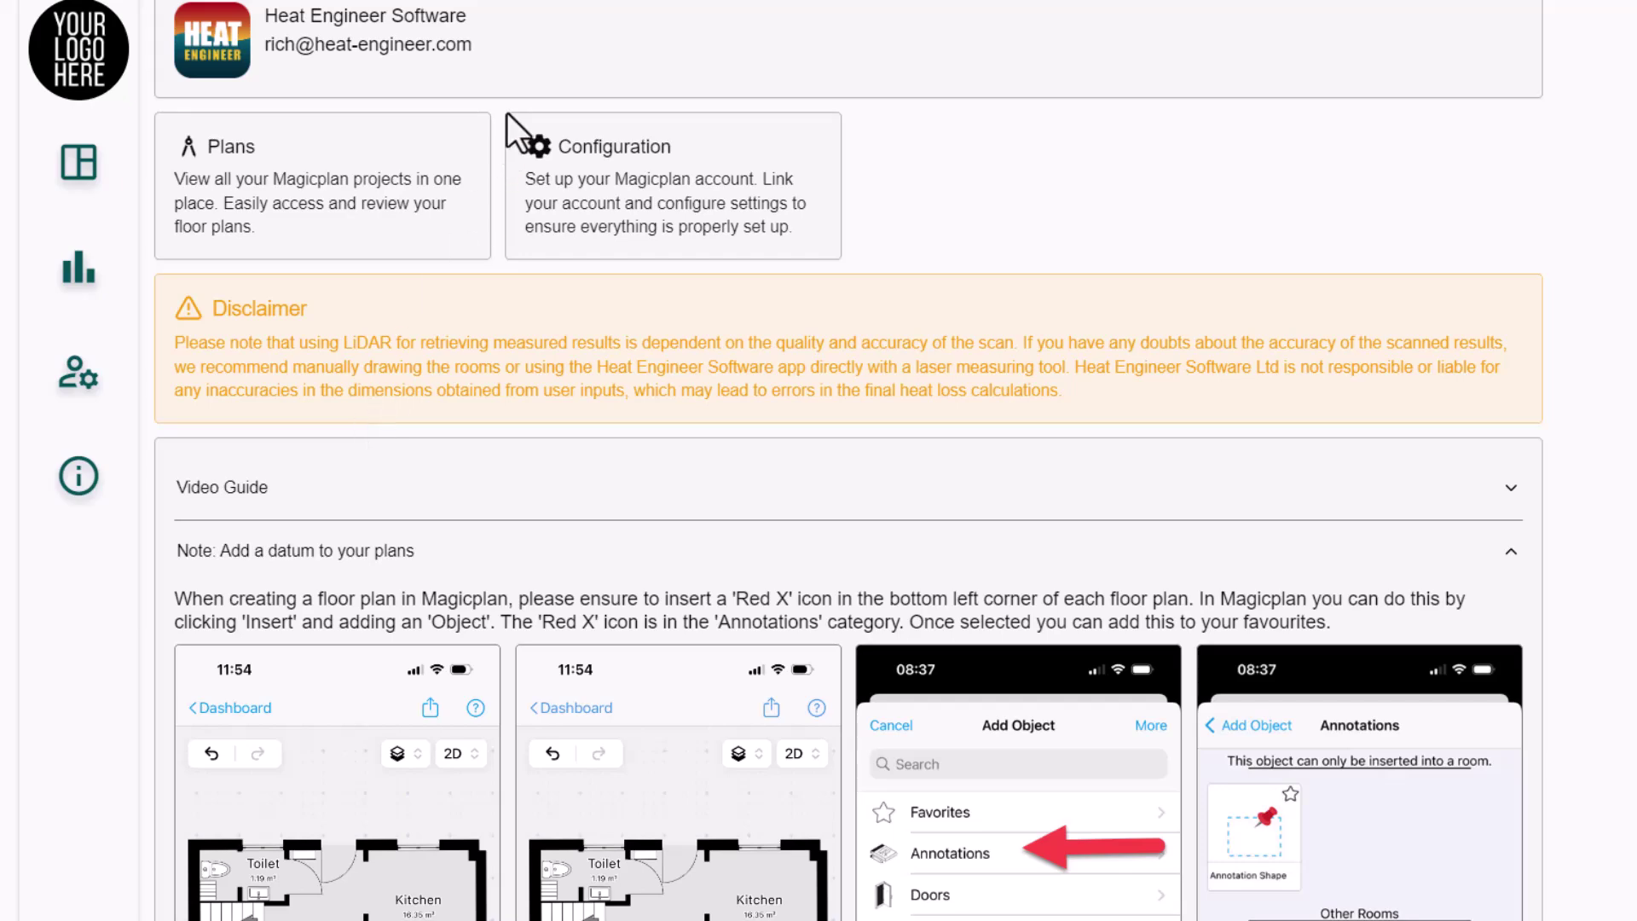
pyautogui.scroll(-4, 639, 501)
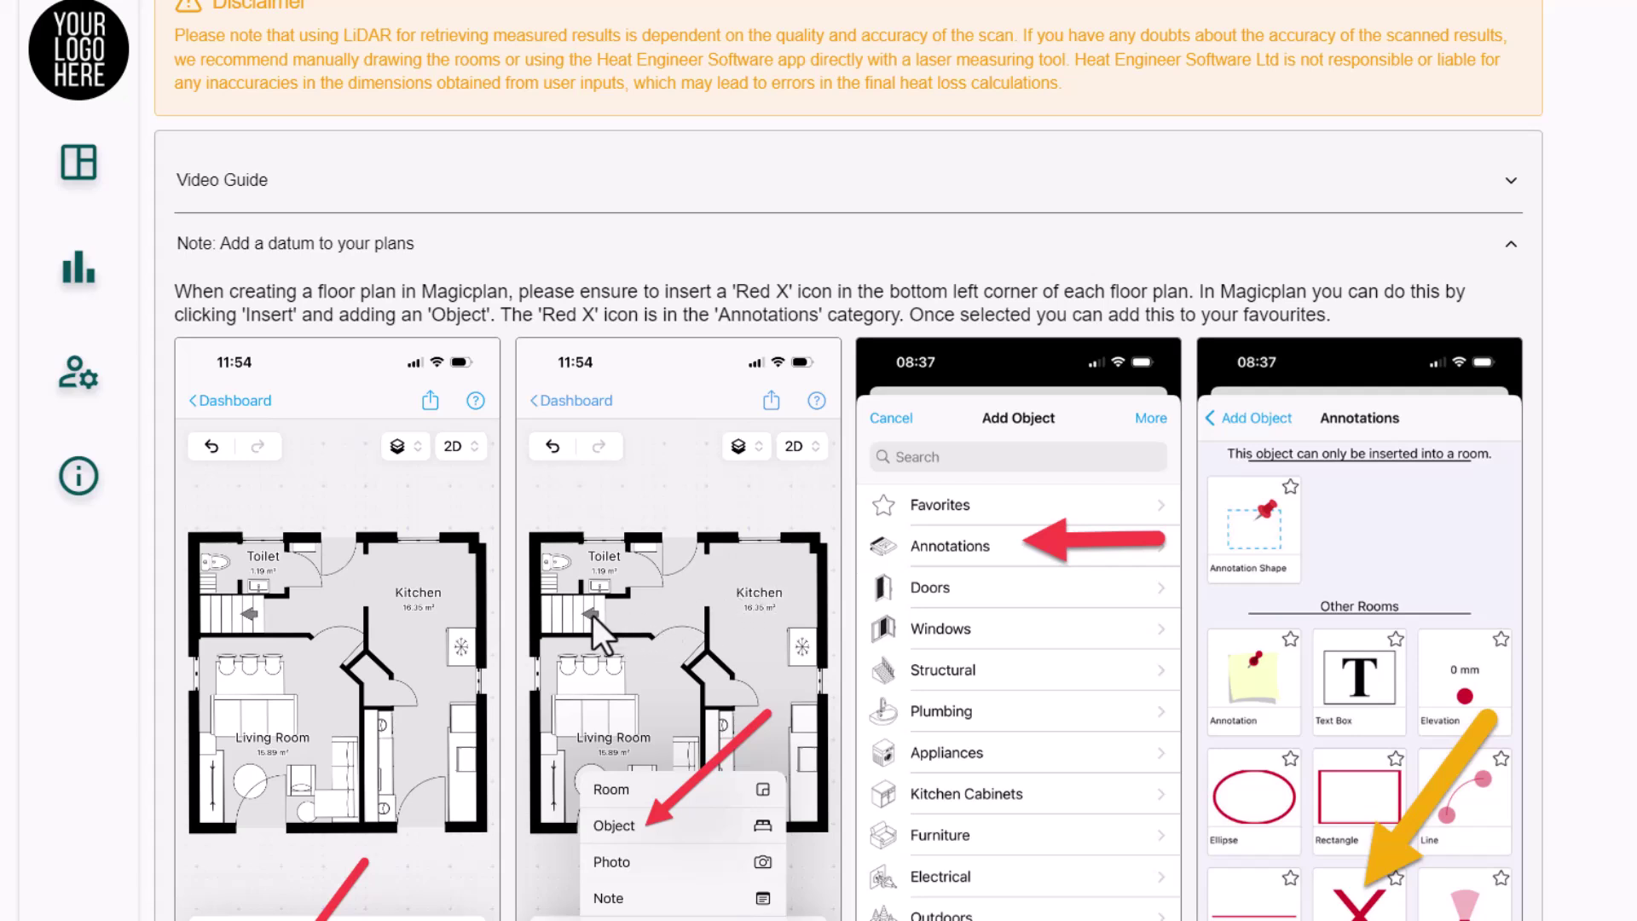
pyautogui.scroll(-2, 592, 616)
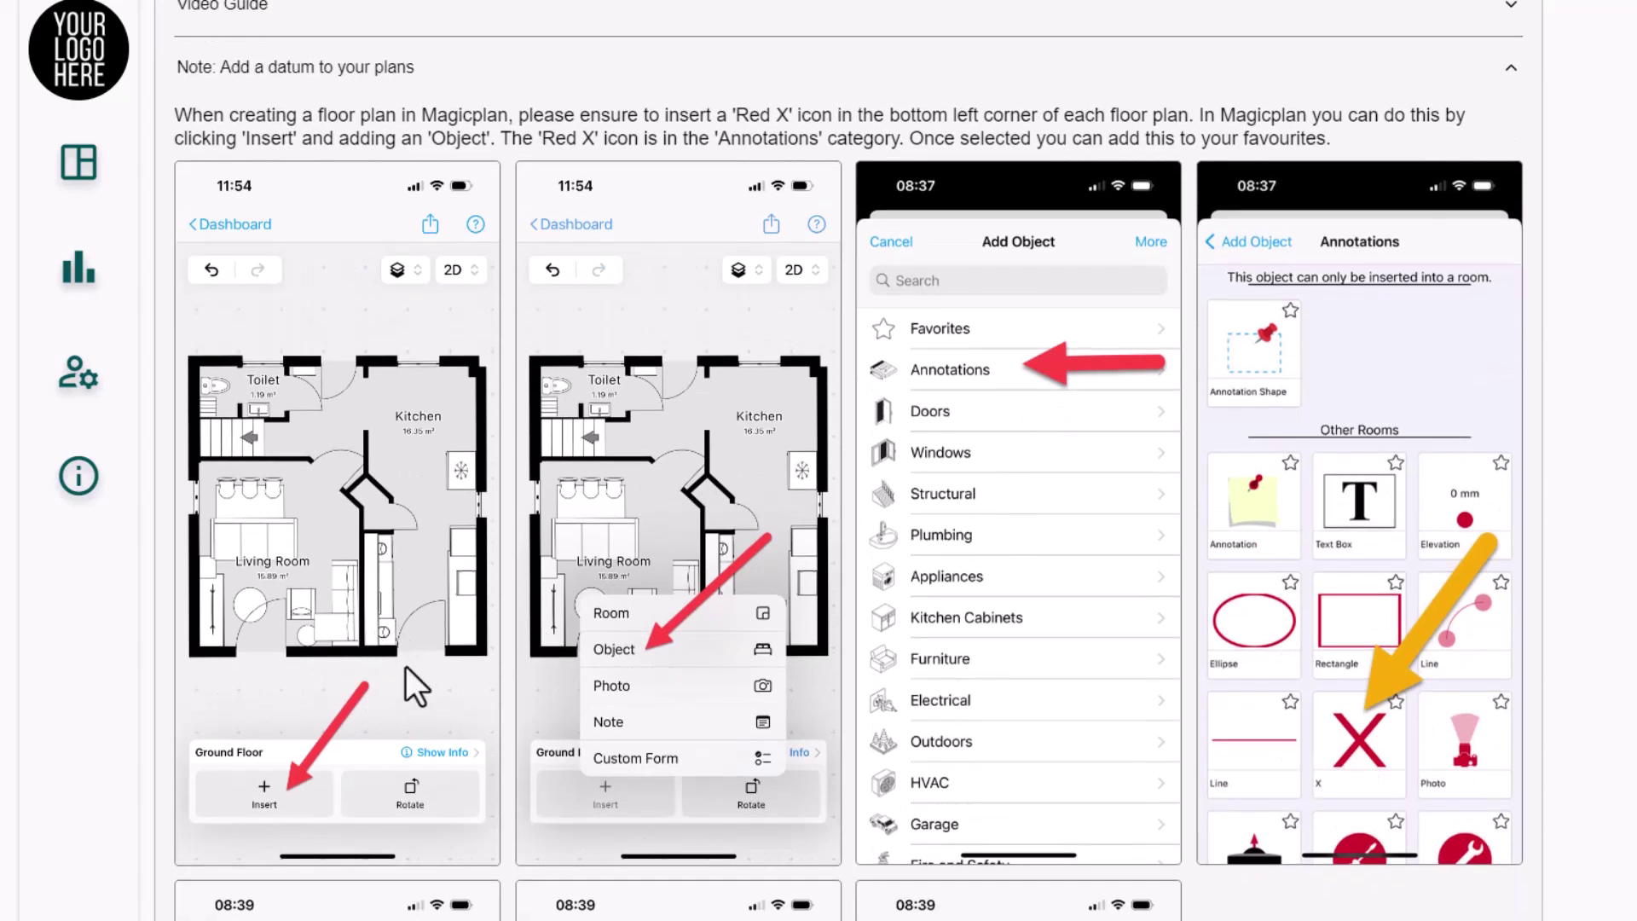
pyautogui.scroll(-1, 447, 636)
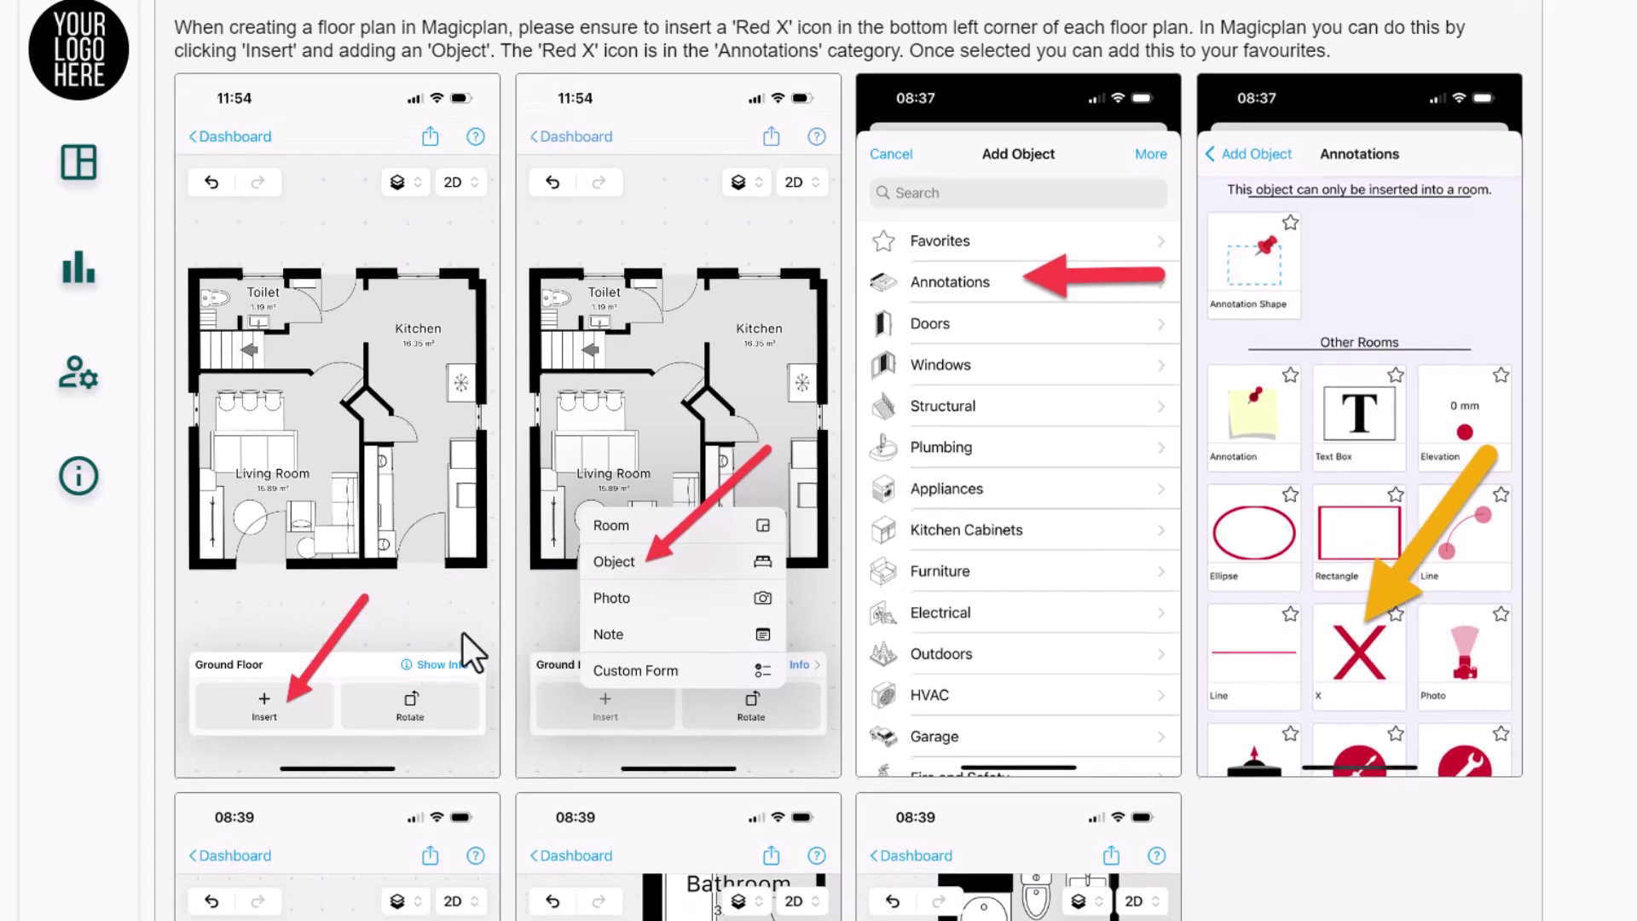
pyautogui.scroll(2, 463, 633)
pyautogui.scroll(-3, 751, 486)
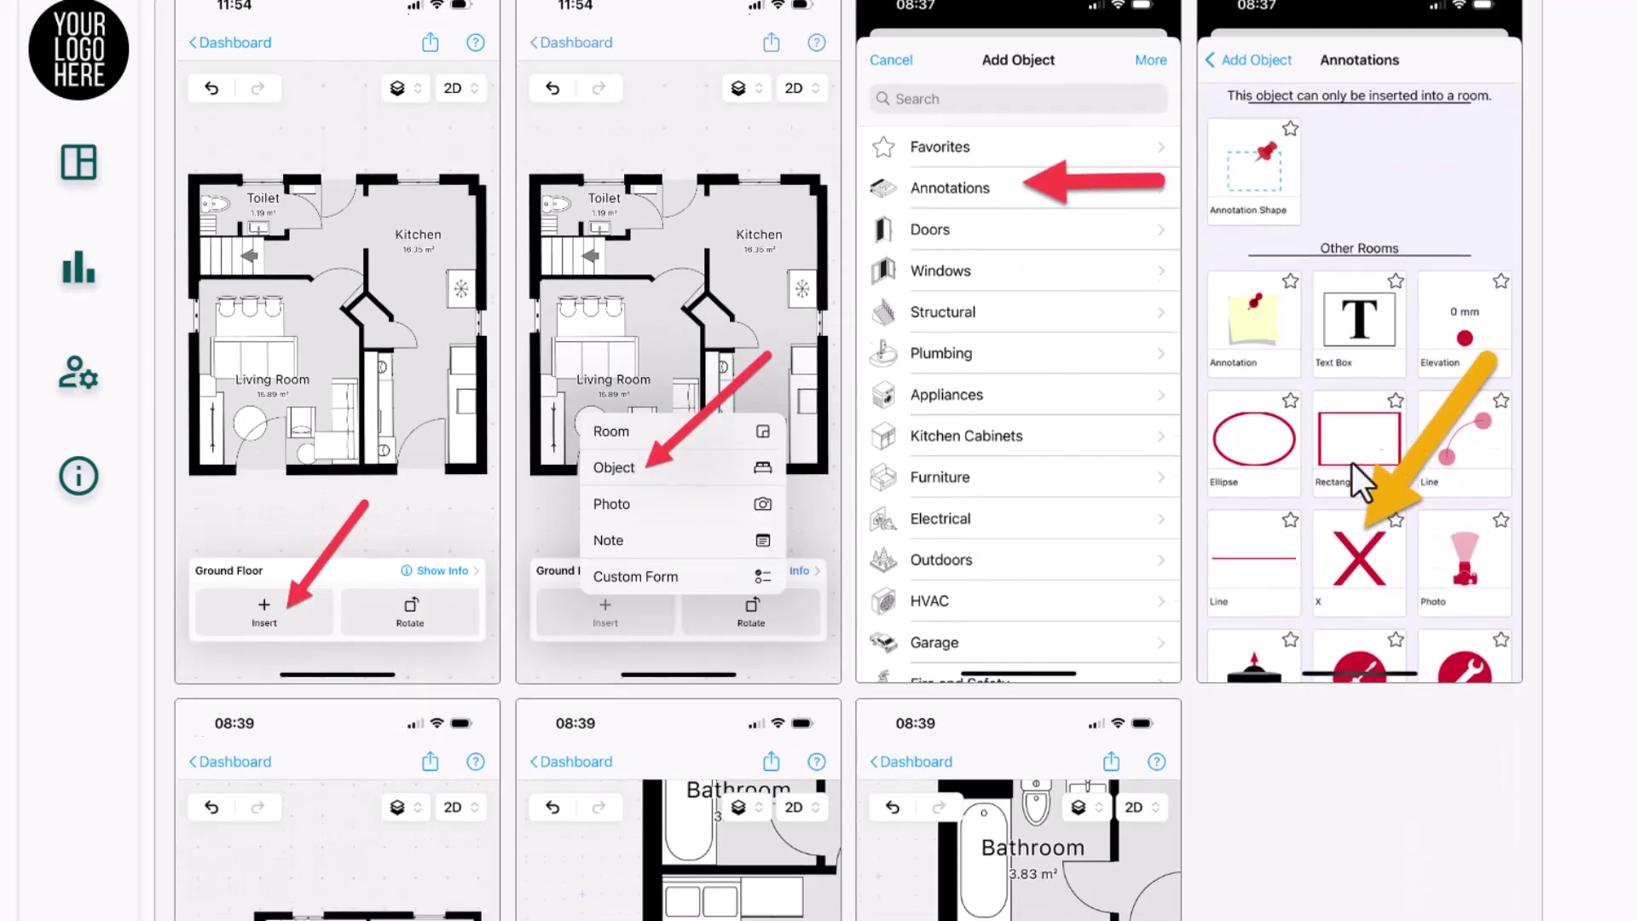
pyautogui.scroll(-3, 1364, 426)
pyautogui.scroll(4, 1023, 477)
pyautogui.scroll(1, 747, 532)
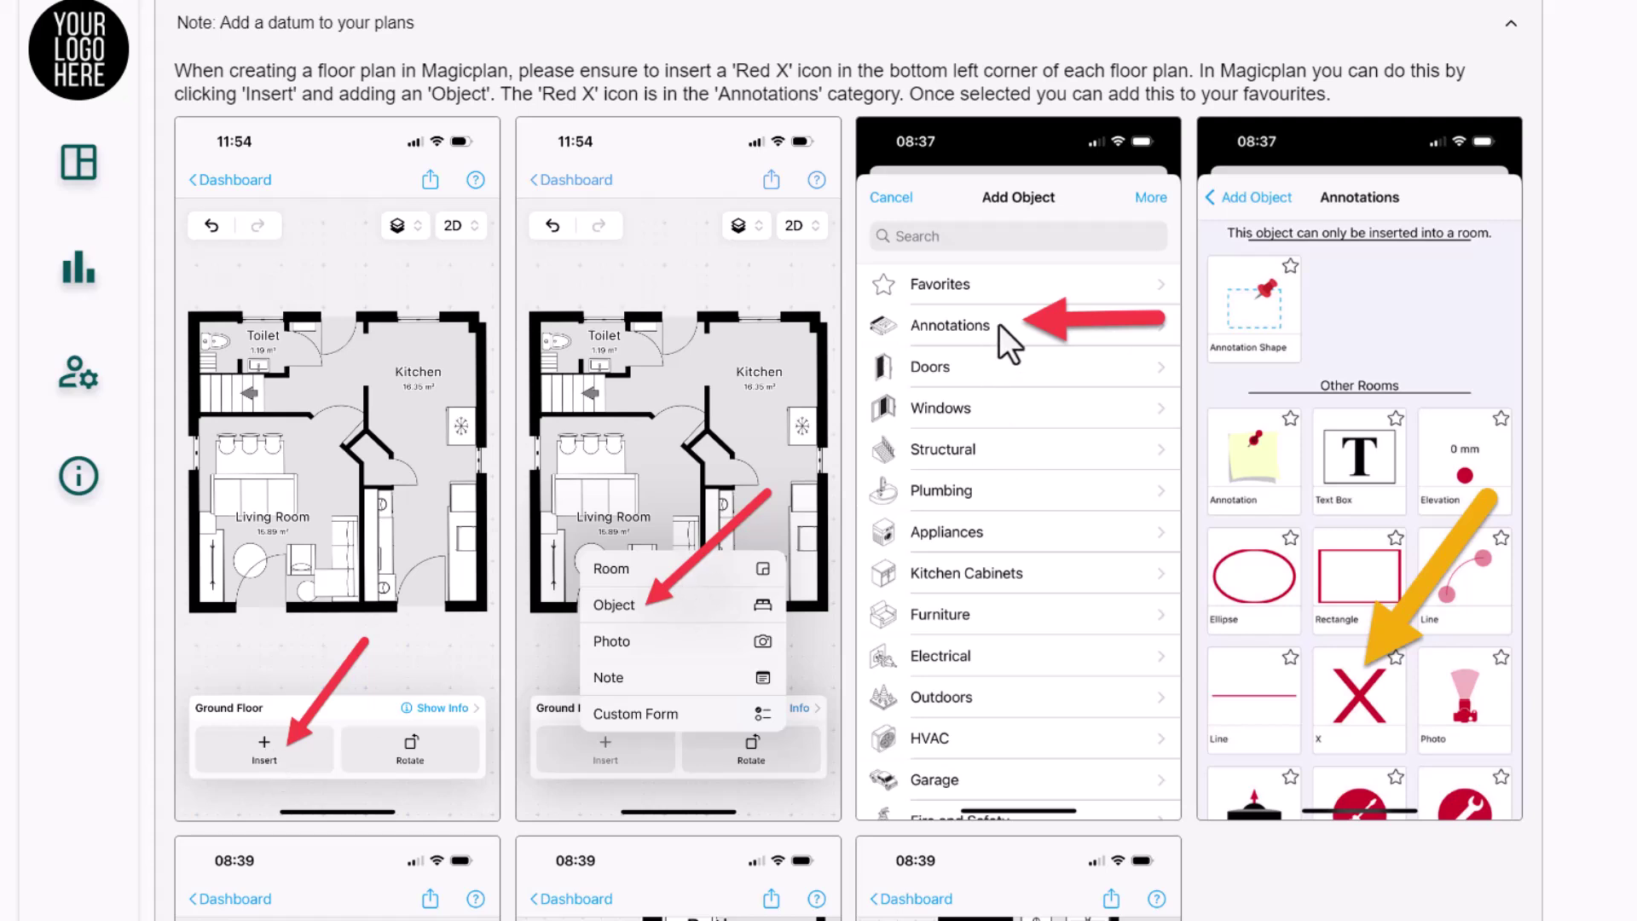
pyautogui.scroll(-2, 1389, 607)
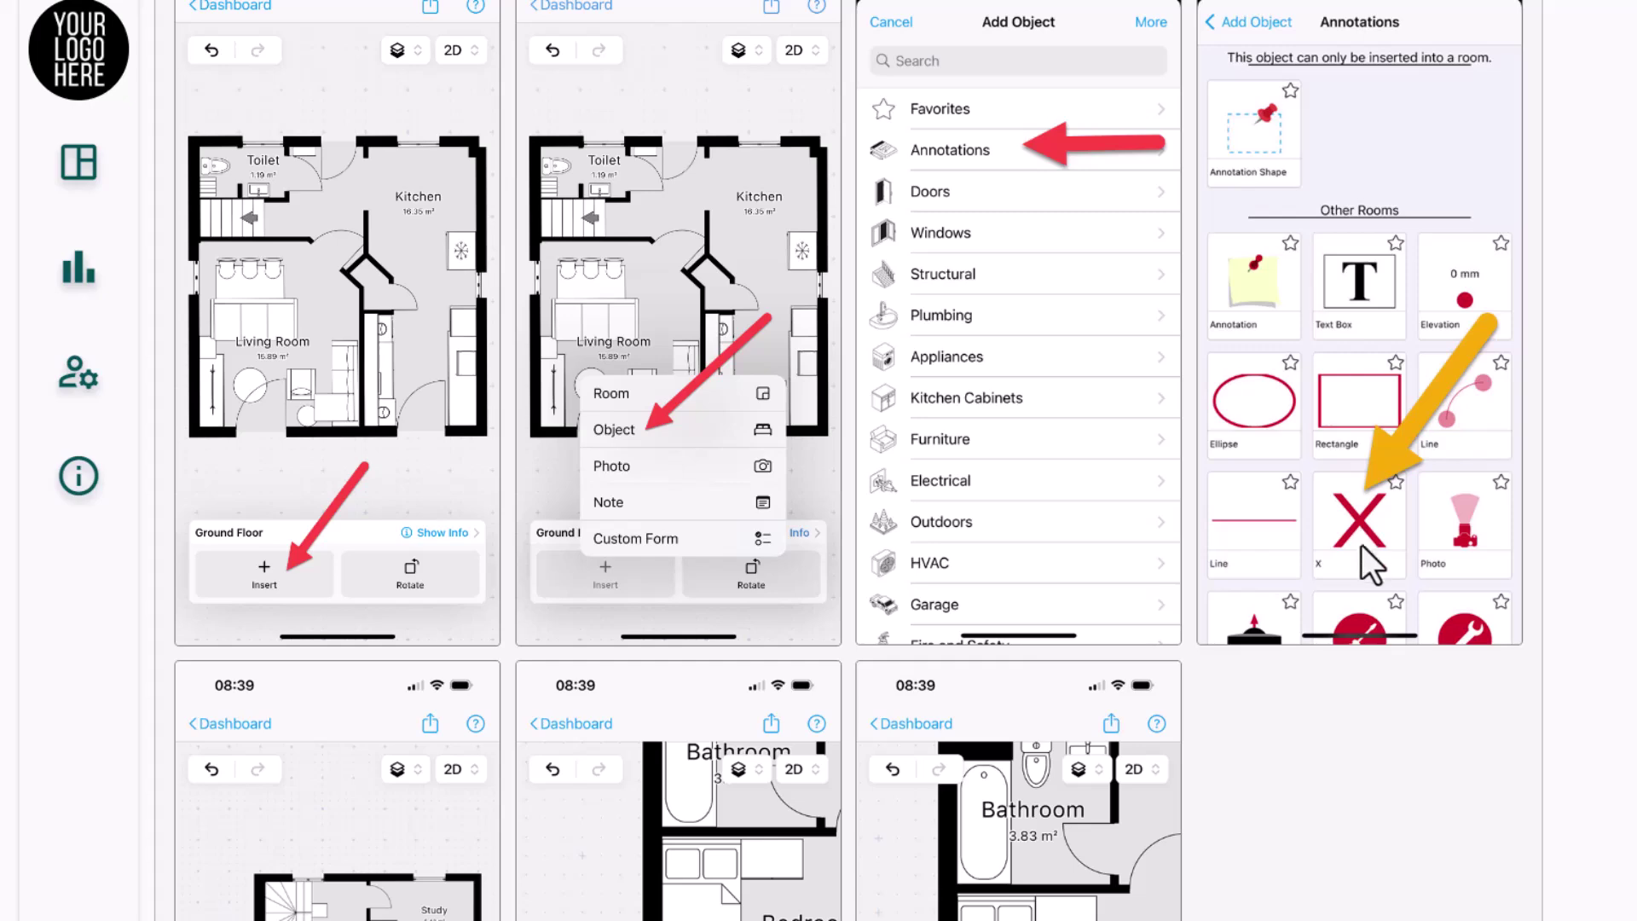
pyautogui.scroll(3, 1373, 580)
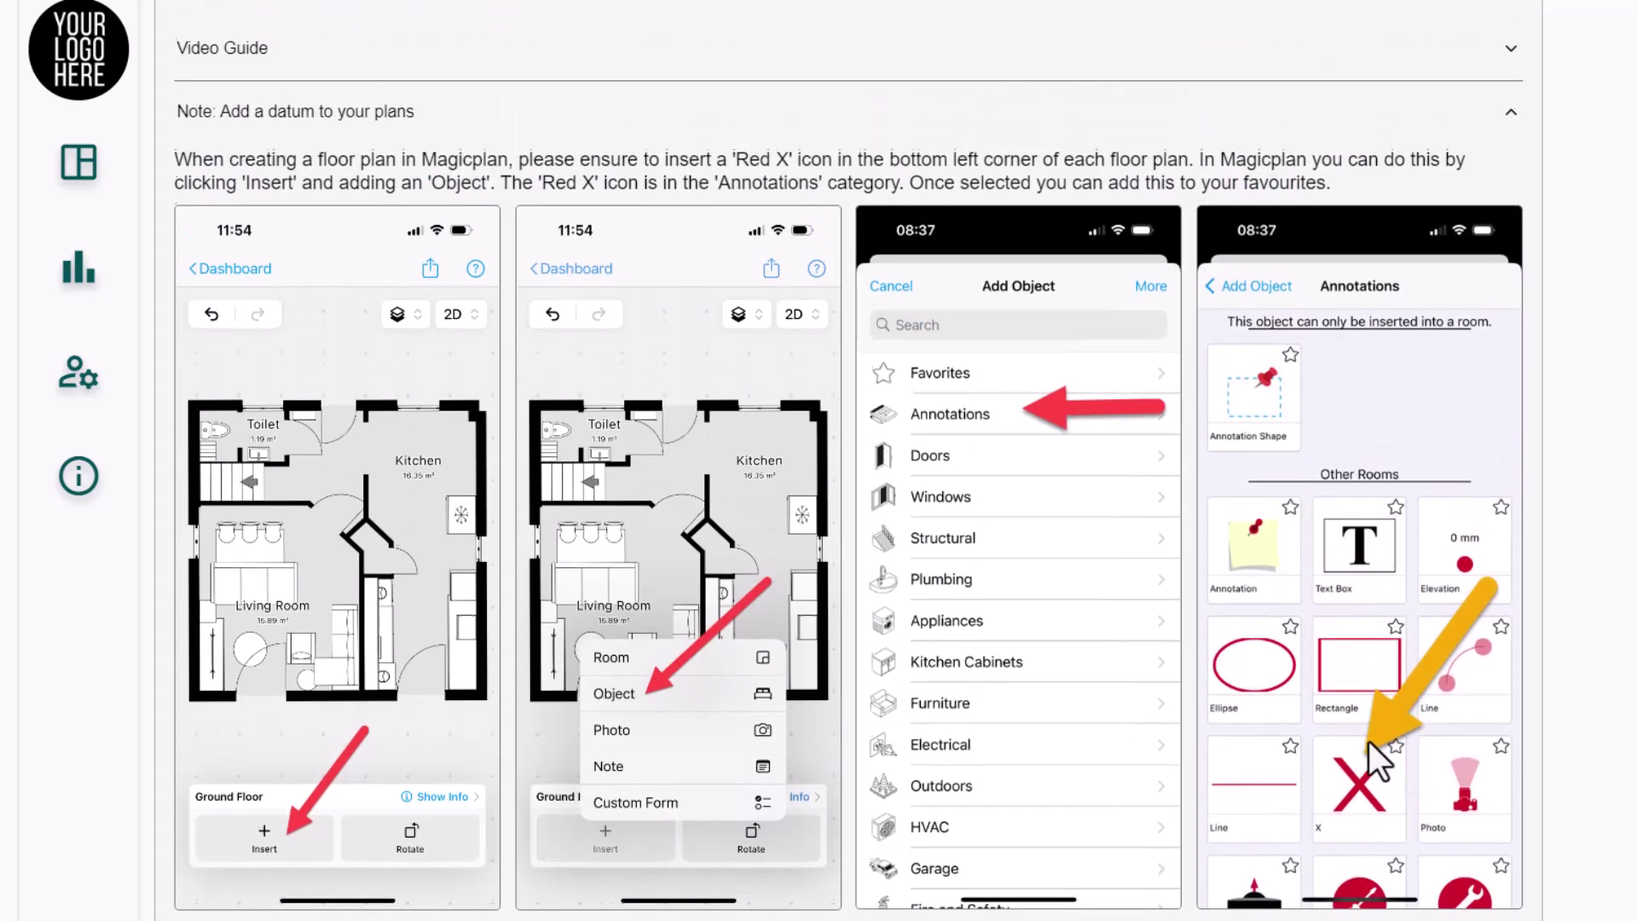
# Examine the example placement of the red X at the floor plan's corner and collapse the datum note
pyautogui.scroll(-7, 1365, 738)
pyautogui.scroll(-3, 478, 644)
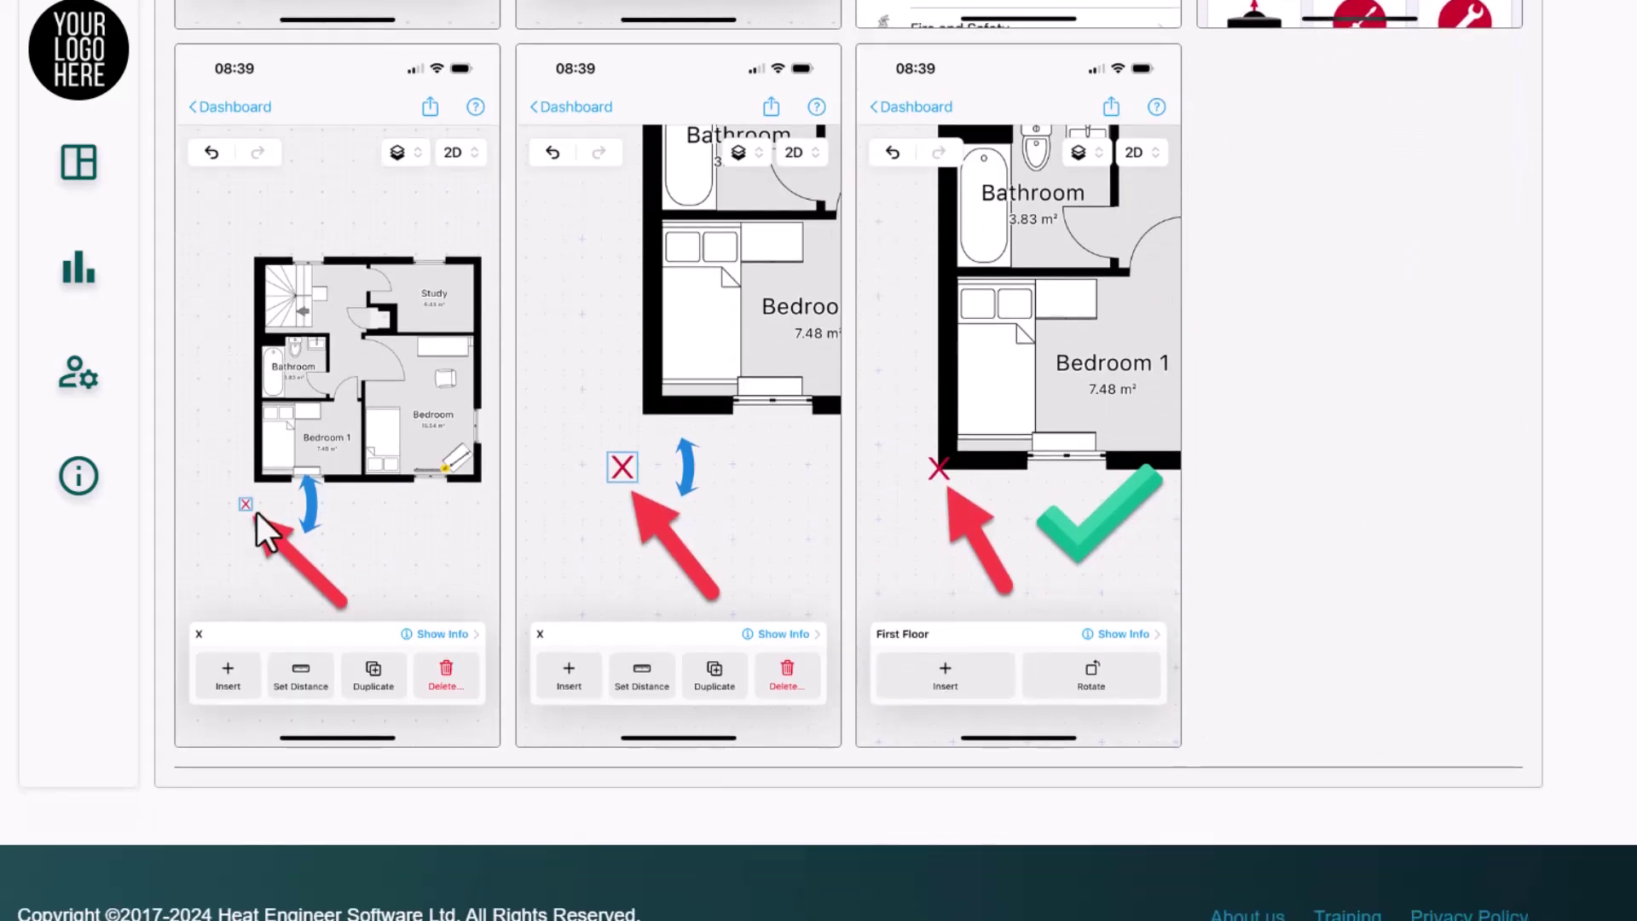
pyautogui.scroll(2, 811, 478)
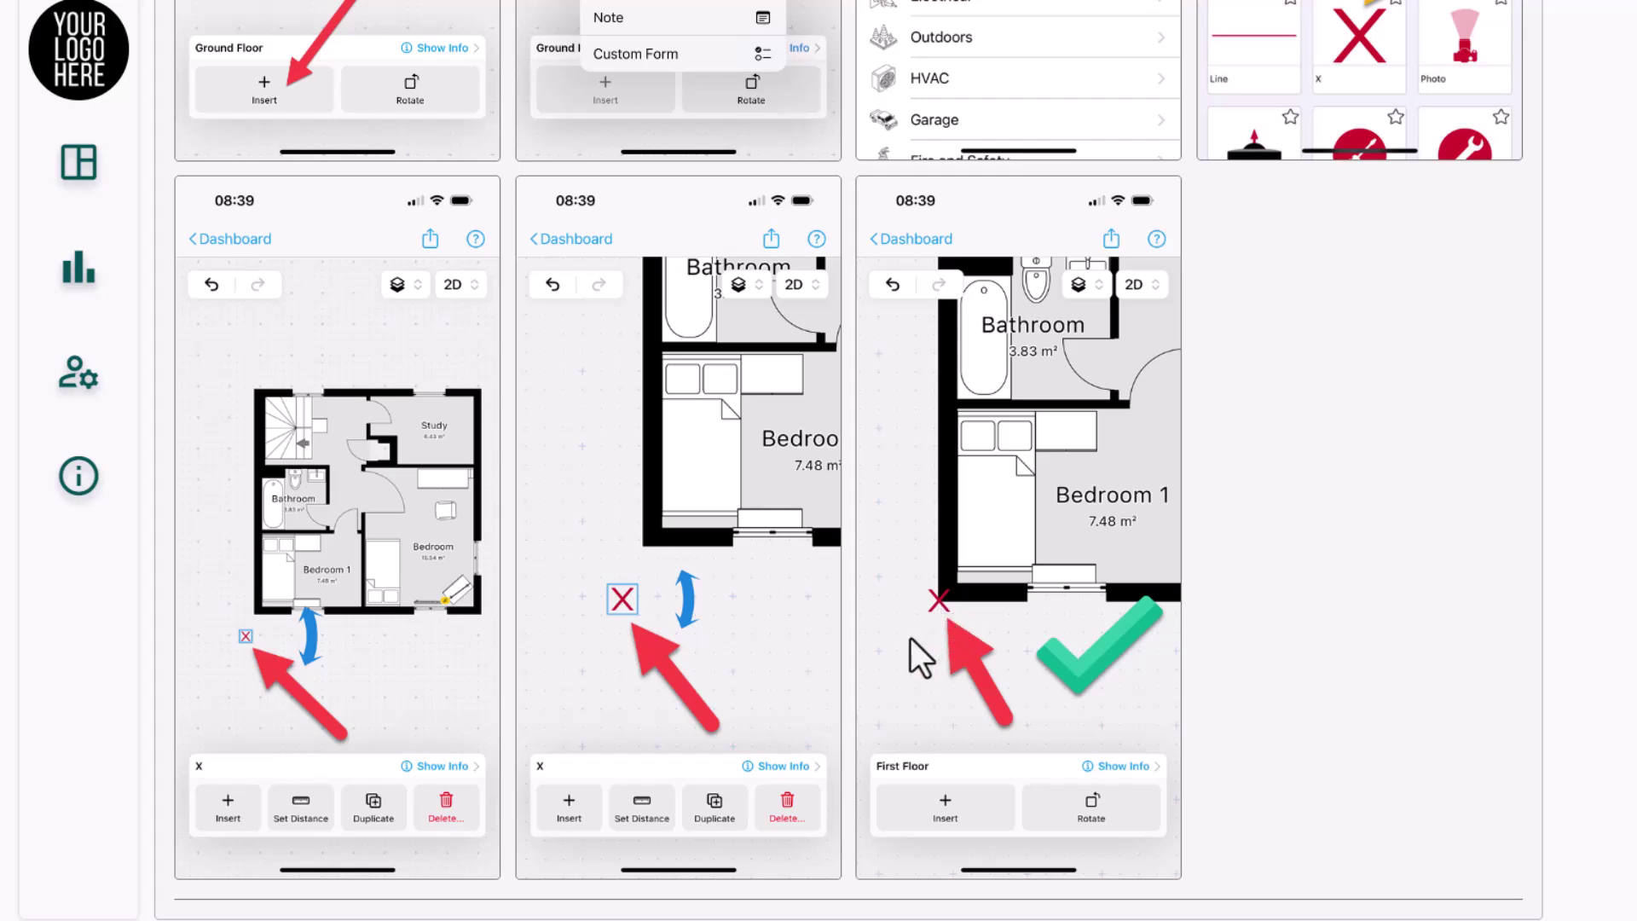
pyautogui.scroll(8, 909, 638)
pyautogui.scroll(7, 908, 637)
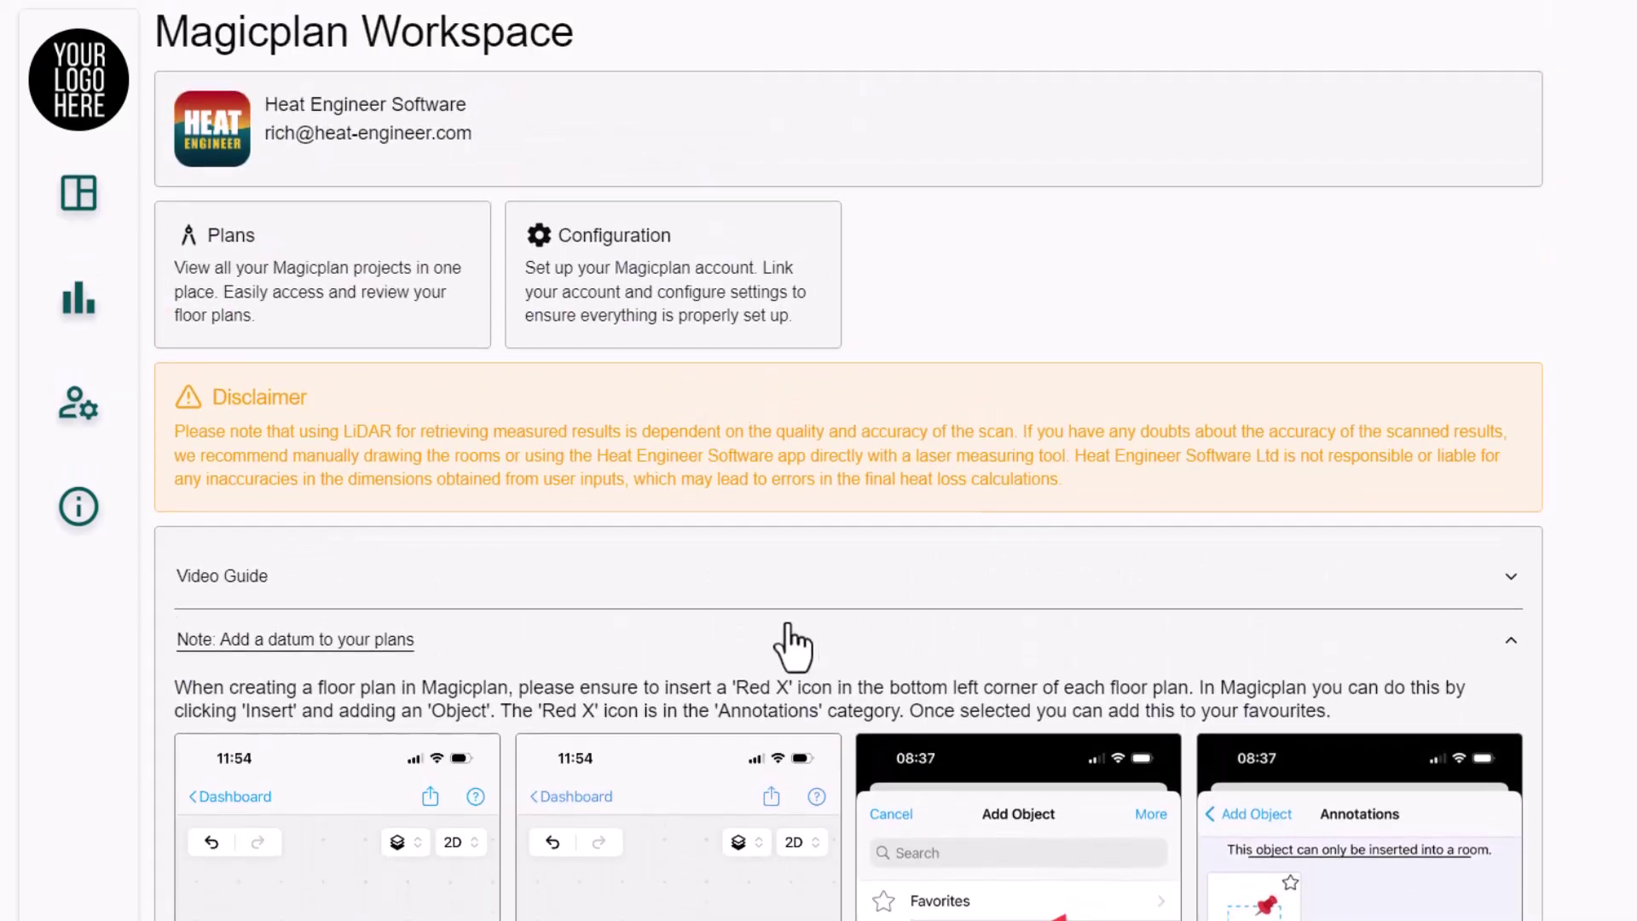
pyautogui.scroll(2, 797, 644)
pyautogui.scroll(-4, 705, 632)
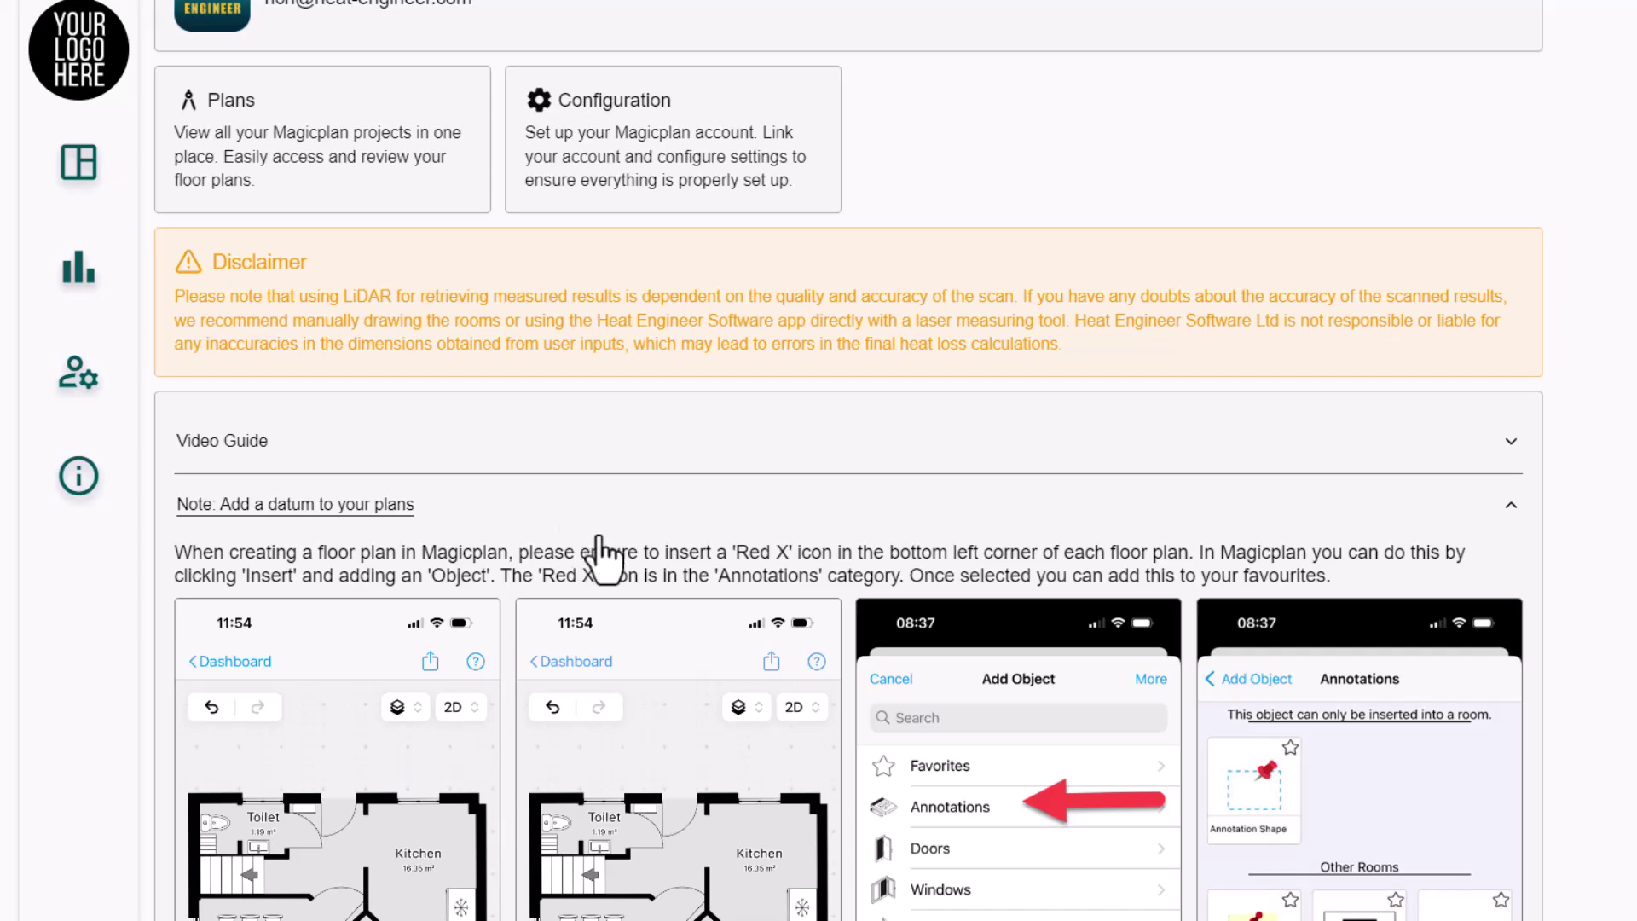
pyautogui.scroll(4, 1404, 657)
pyautogui.click(1506, 811)
pyautogui.scroll(-1, 578, 329)
pyautogui.scroll(1, 574, 381)
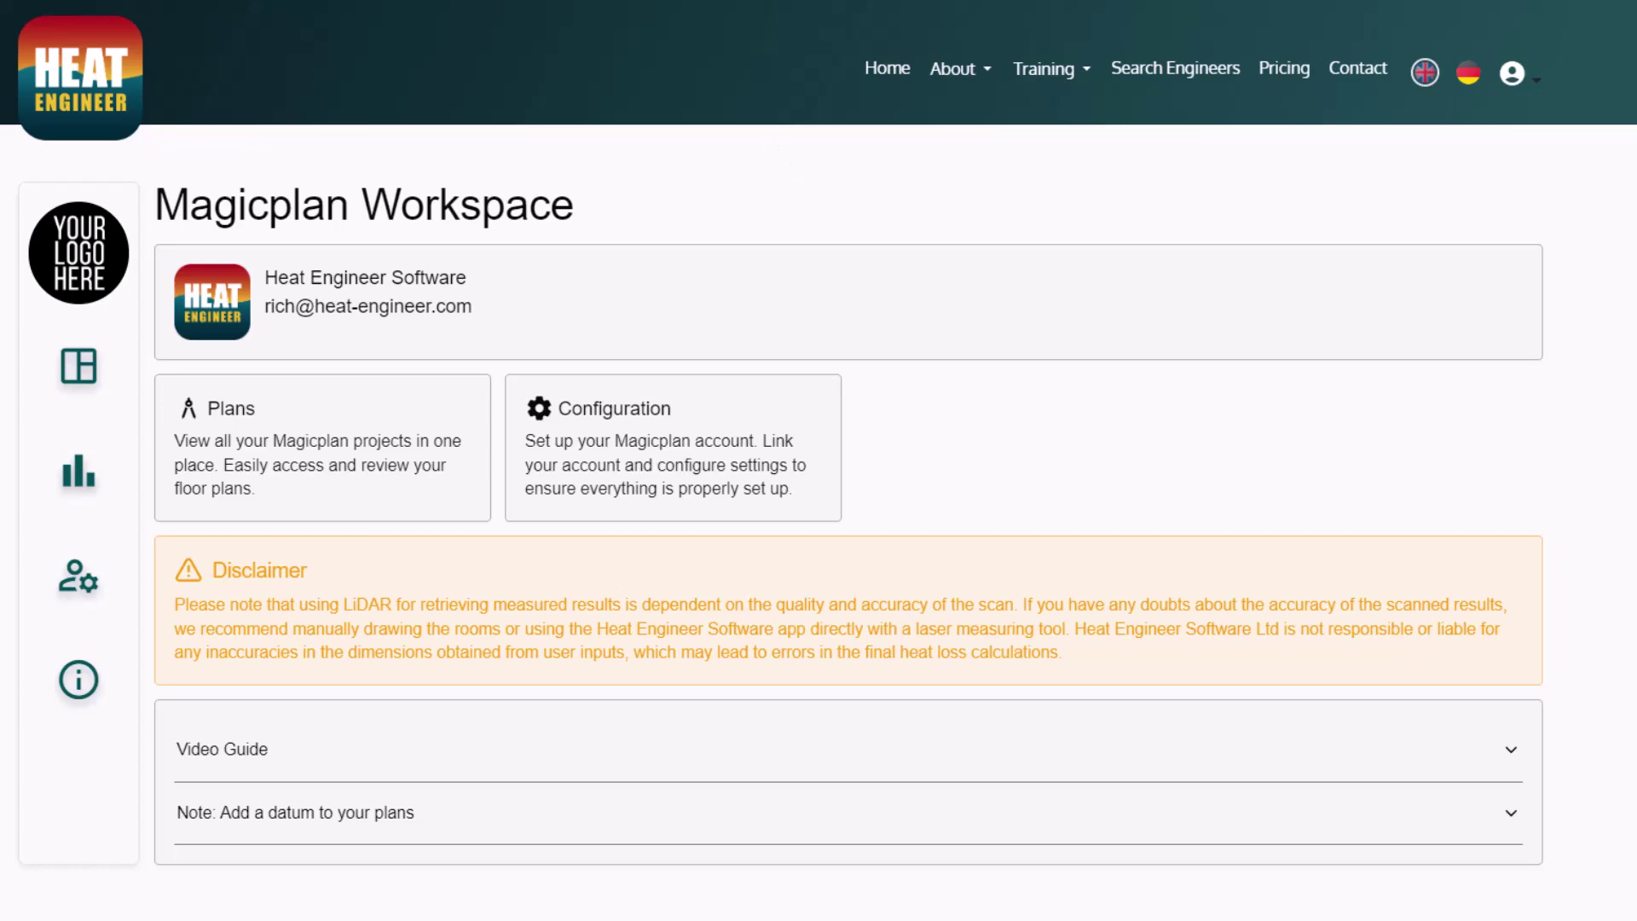
# From the Magicplan plans, examine House Demo 1's ground floor sketch in Magicplan Cloud and open its 3D model
pyautogui.click(283, 427)
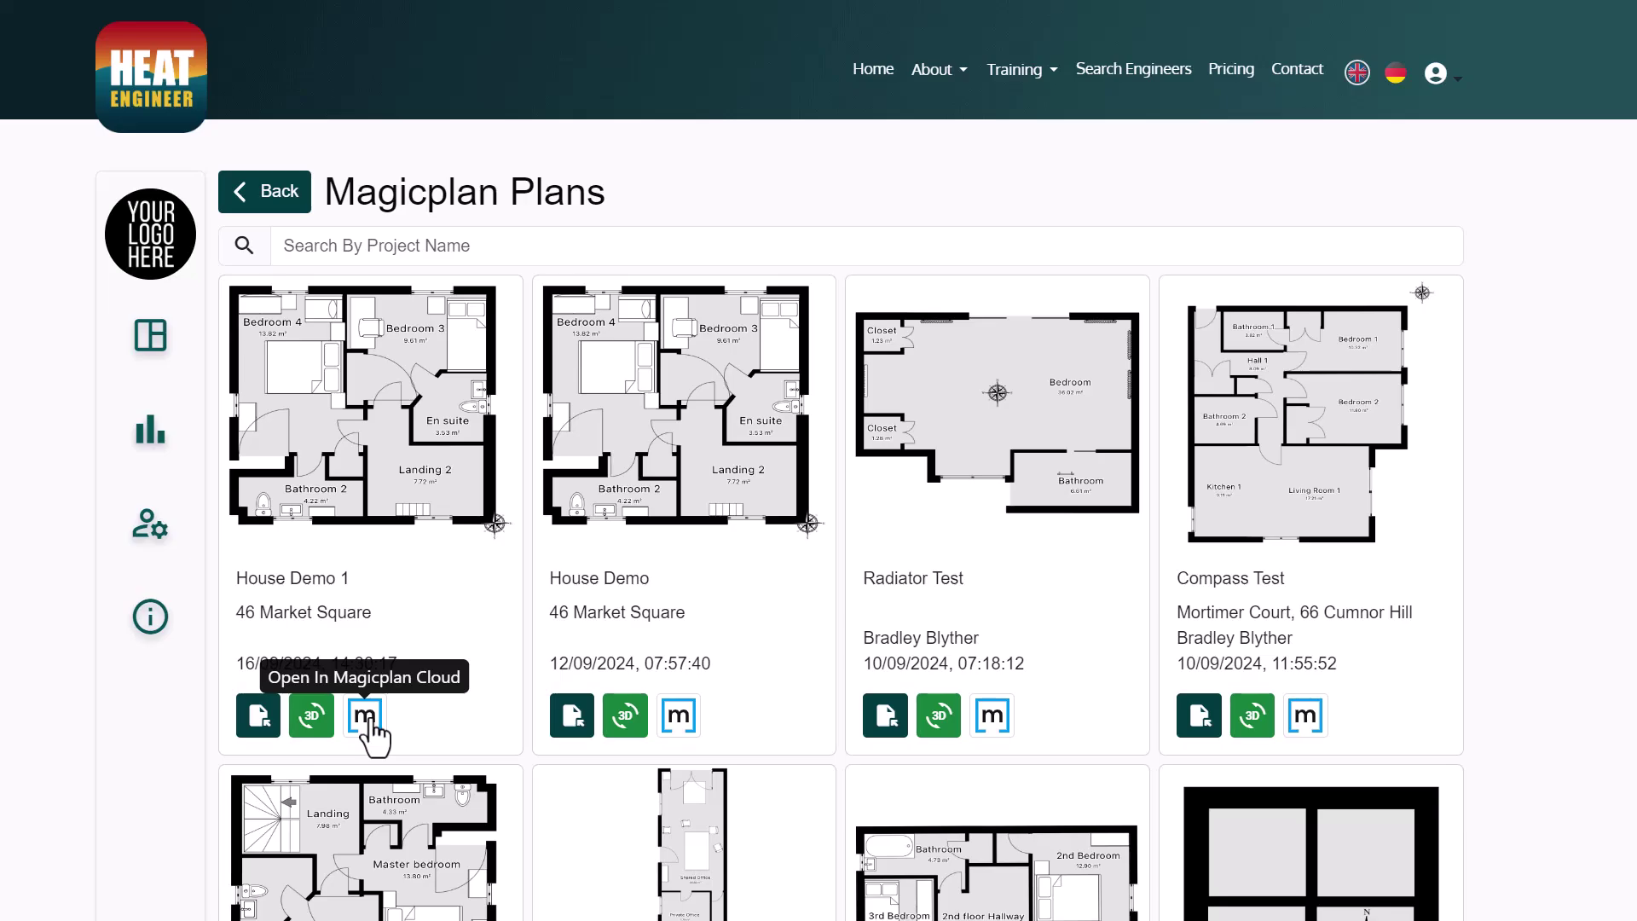
pyautogui.click(365, 715)
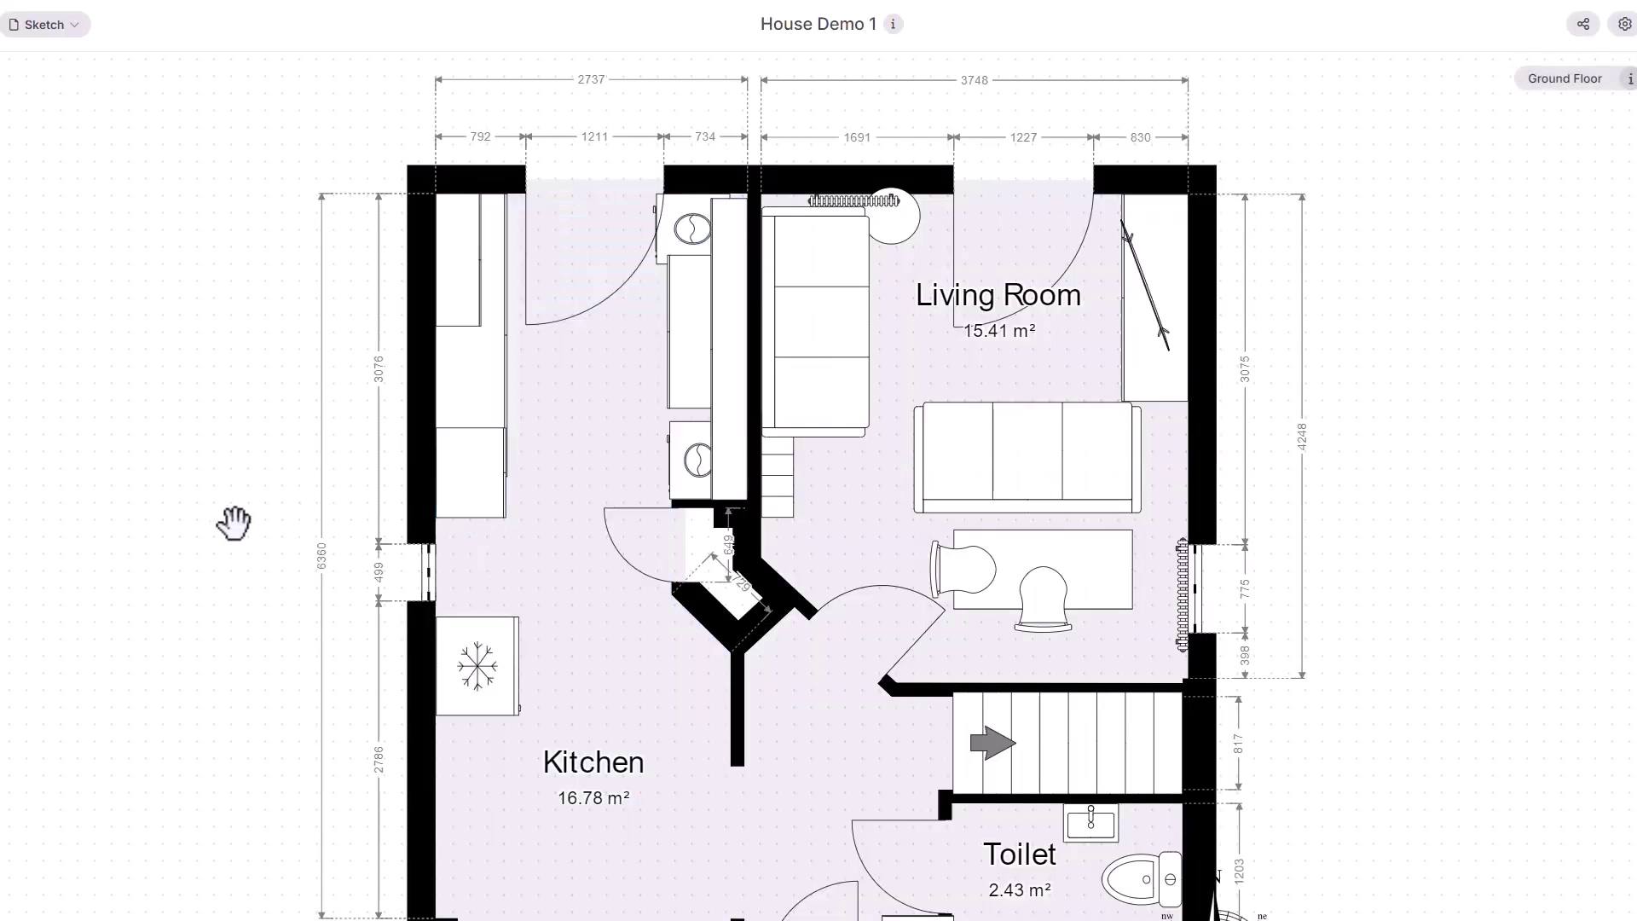
pyautogui.scroll(-3, 226, 522)
pyautogui.scroll(3, 219, 537)
pyautogui.scroll(3, 248, 567)
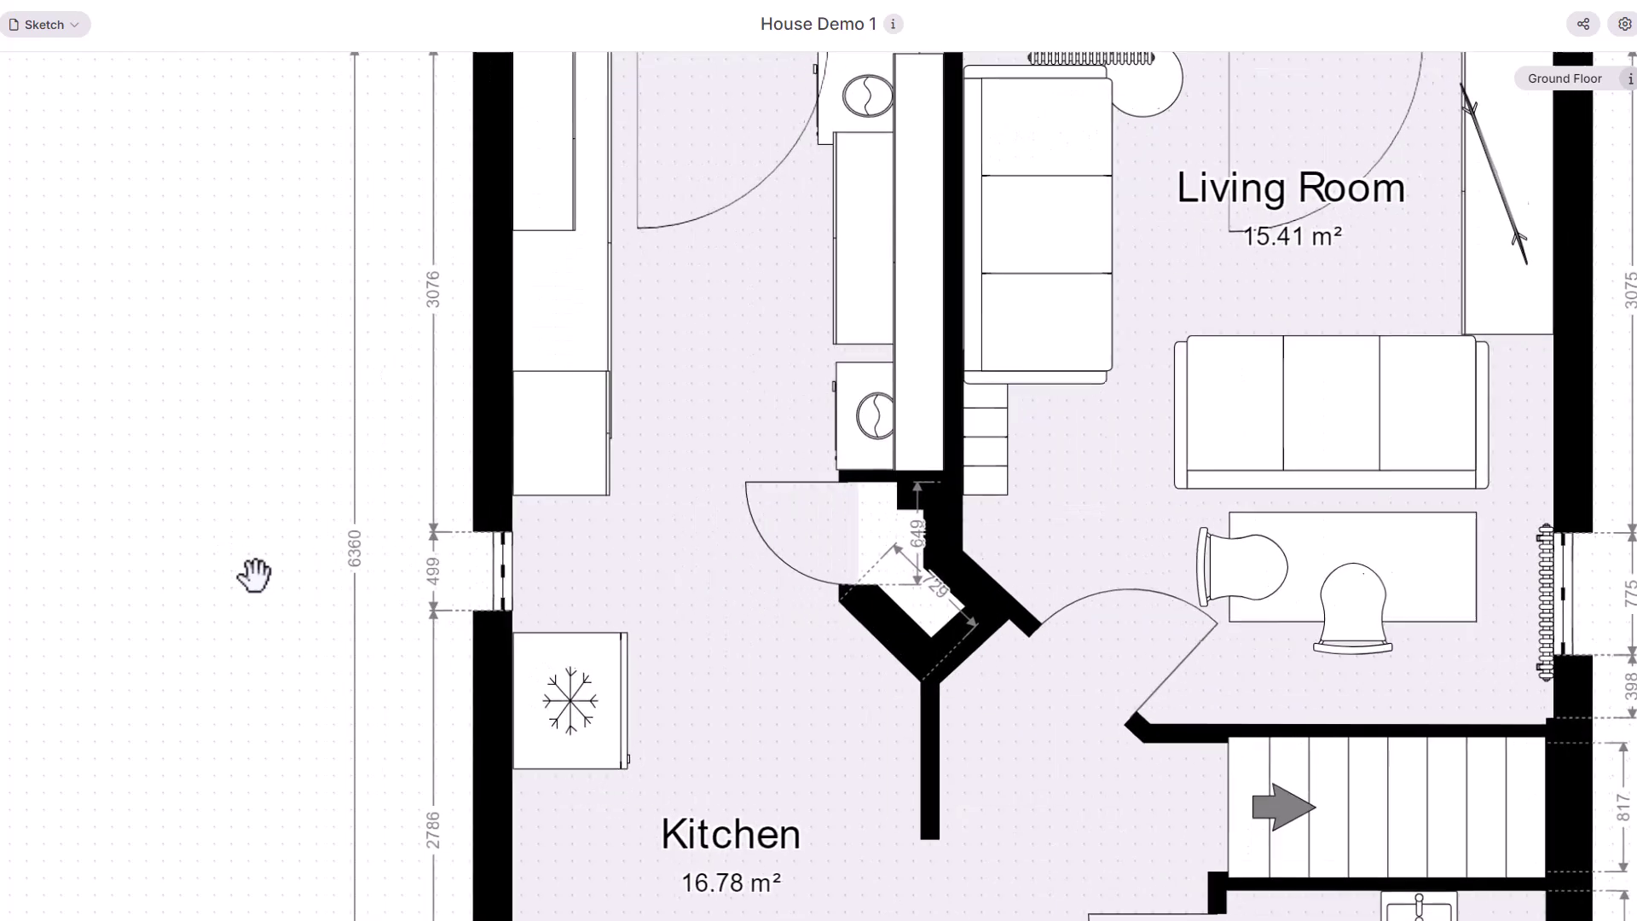
pyautogui.scroll(-3, 227, 505)
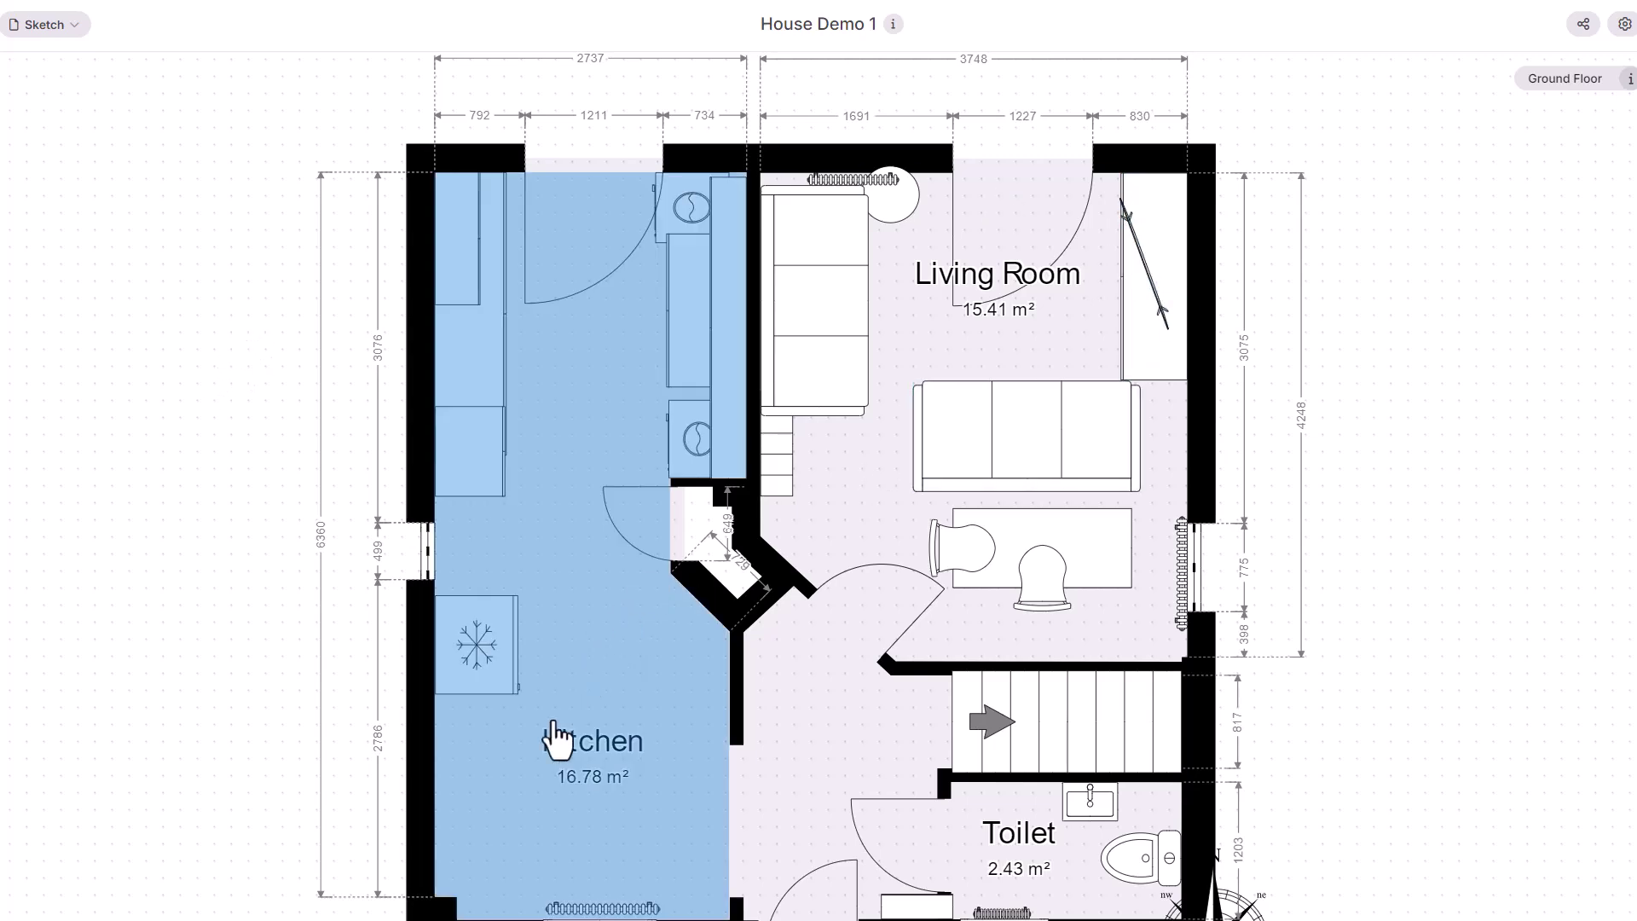
pyautogui.scroll(-3, 259, 811)
pyautogui.scroll(3, 264, 818)
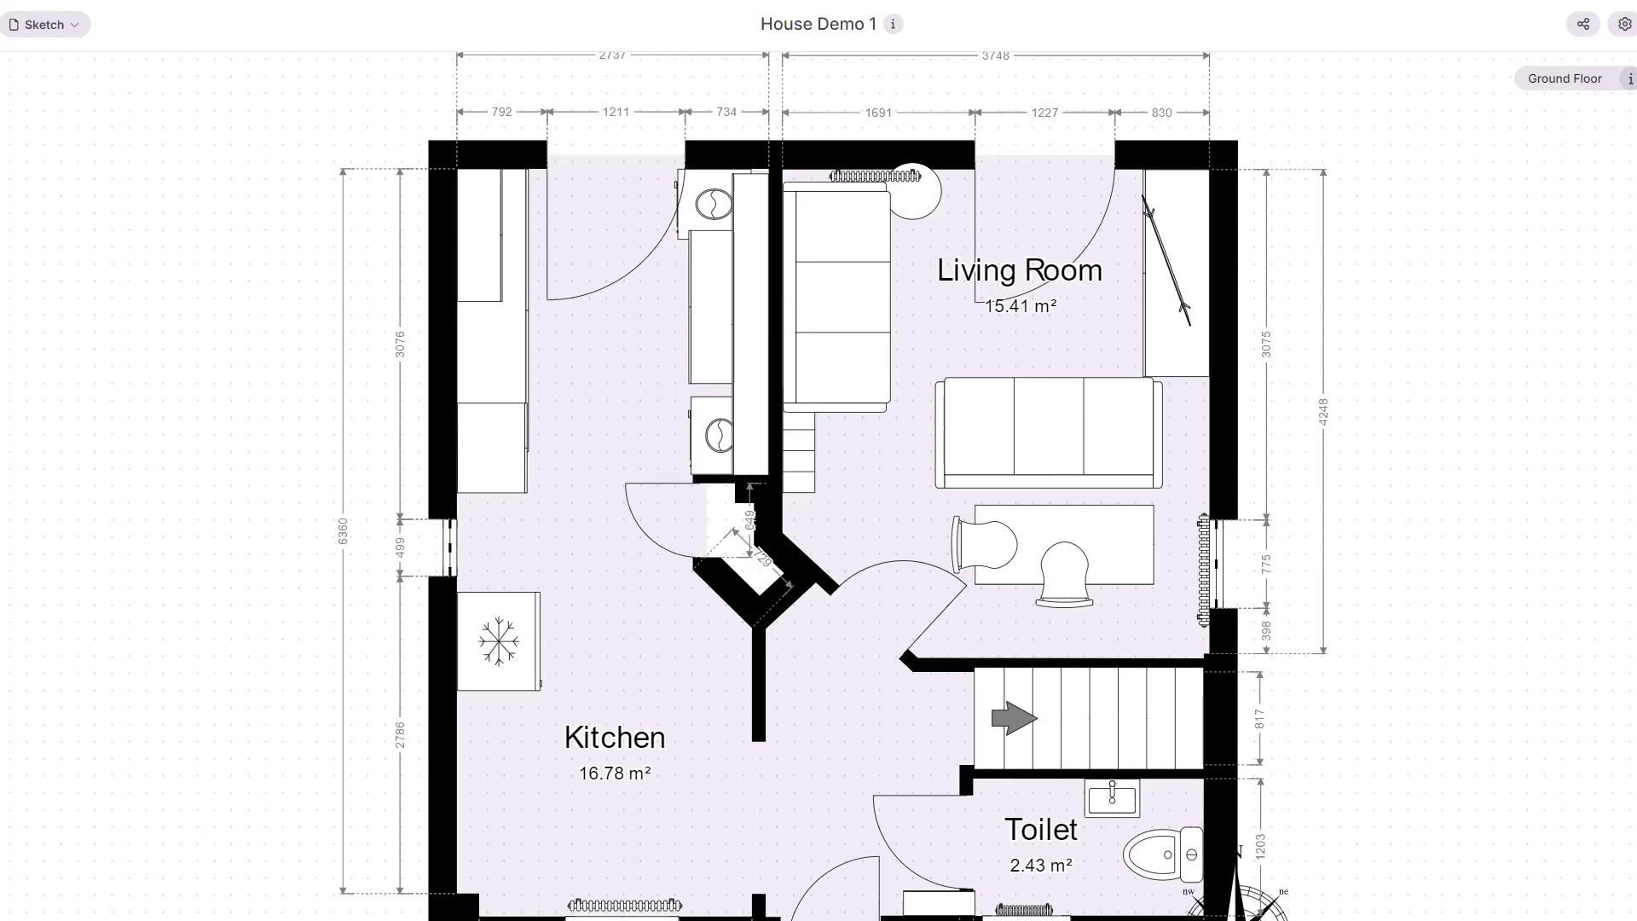
pyautogui.click(125, 2)
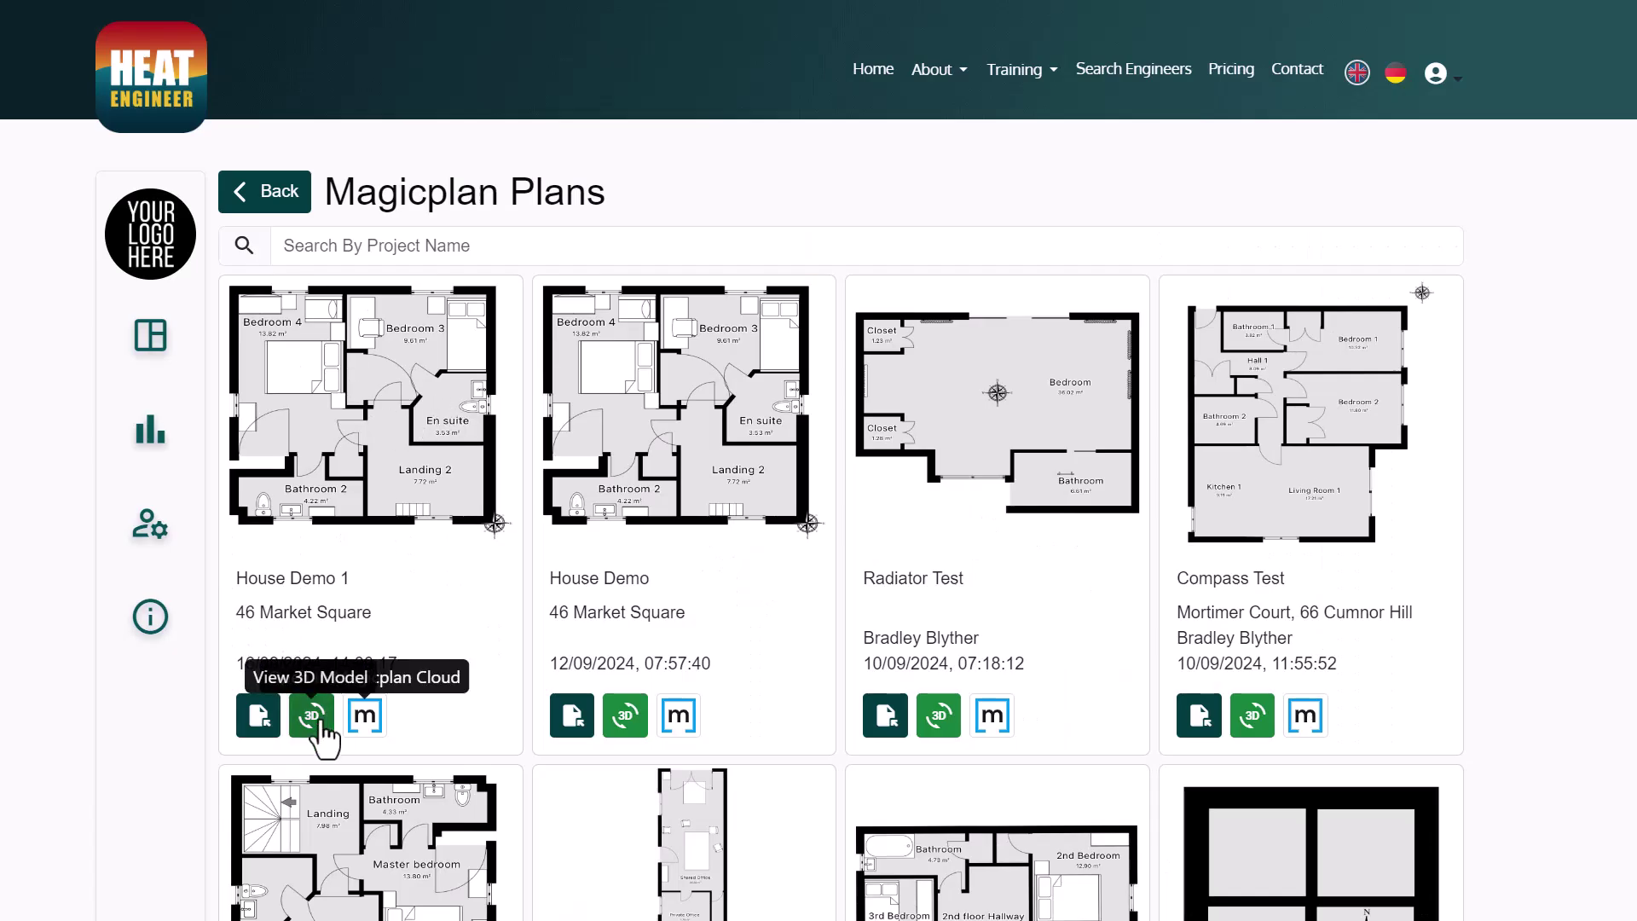
pyautogui.click(315, 714)
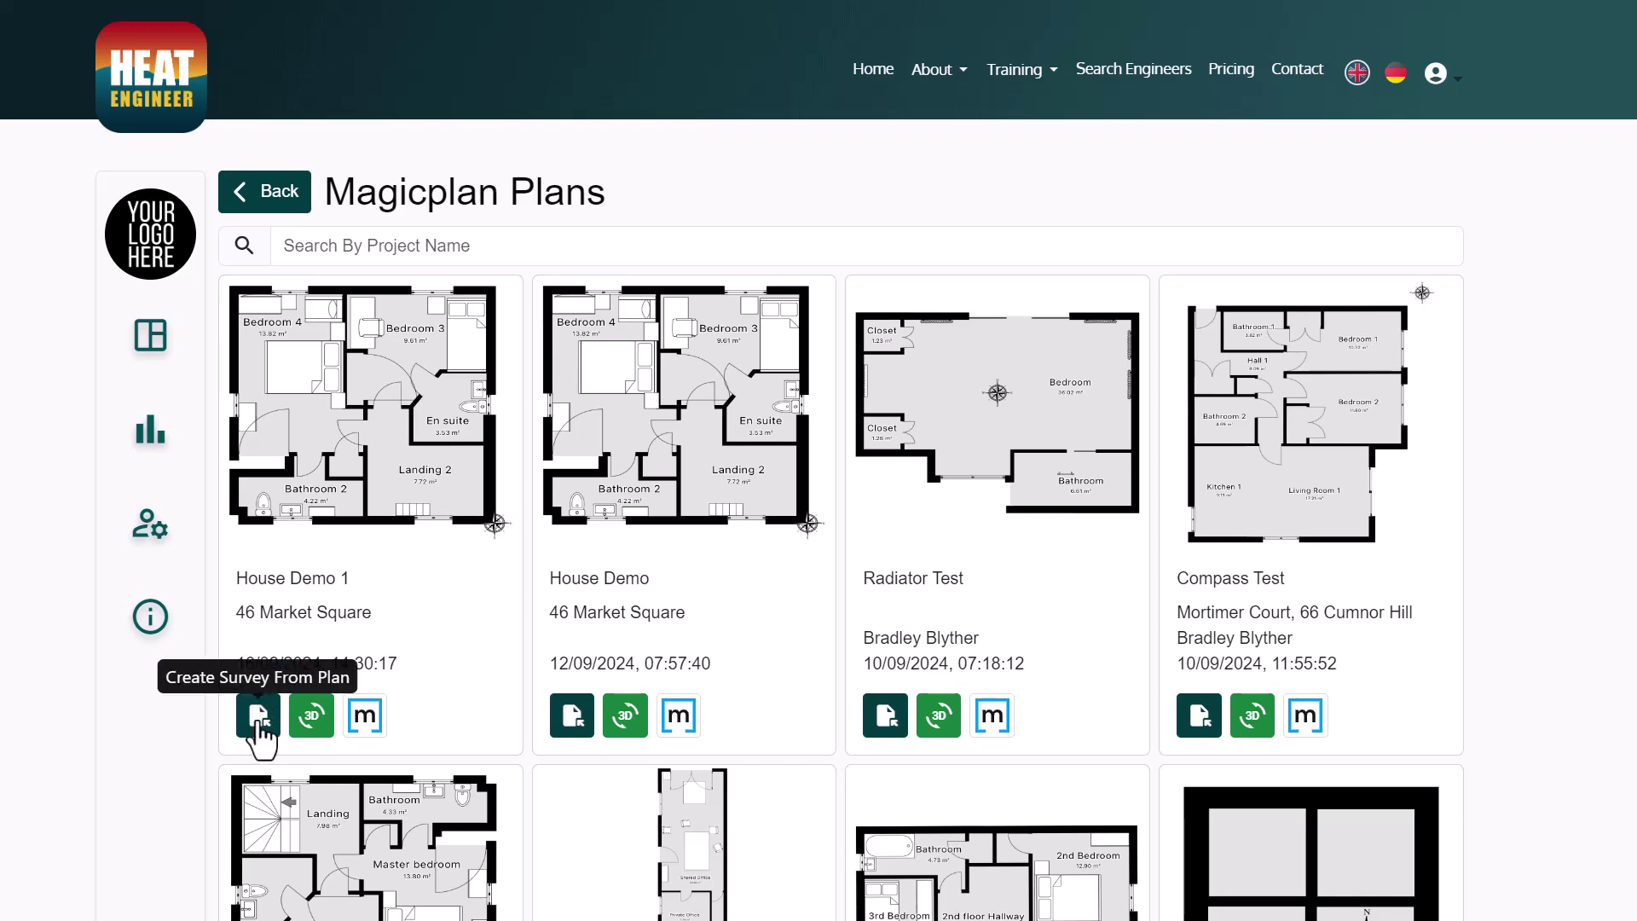
# Create a survey from the House Demo 1 plan, correct the property's postcode and select the matching address from the lookup
pyautogui.click(257, 721)
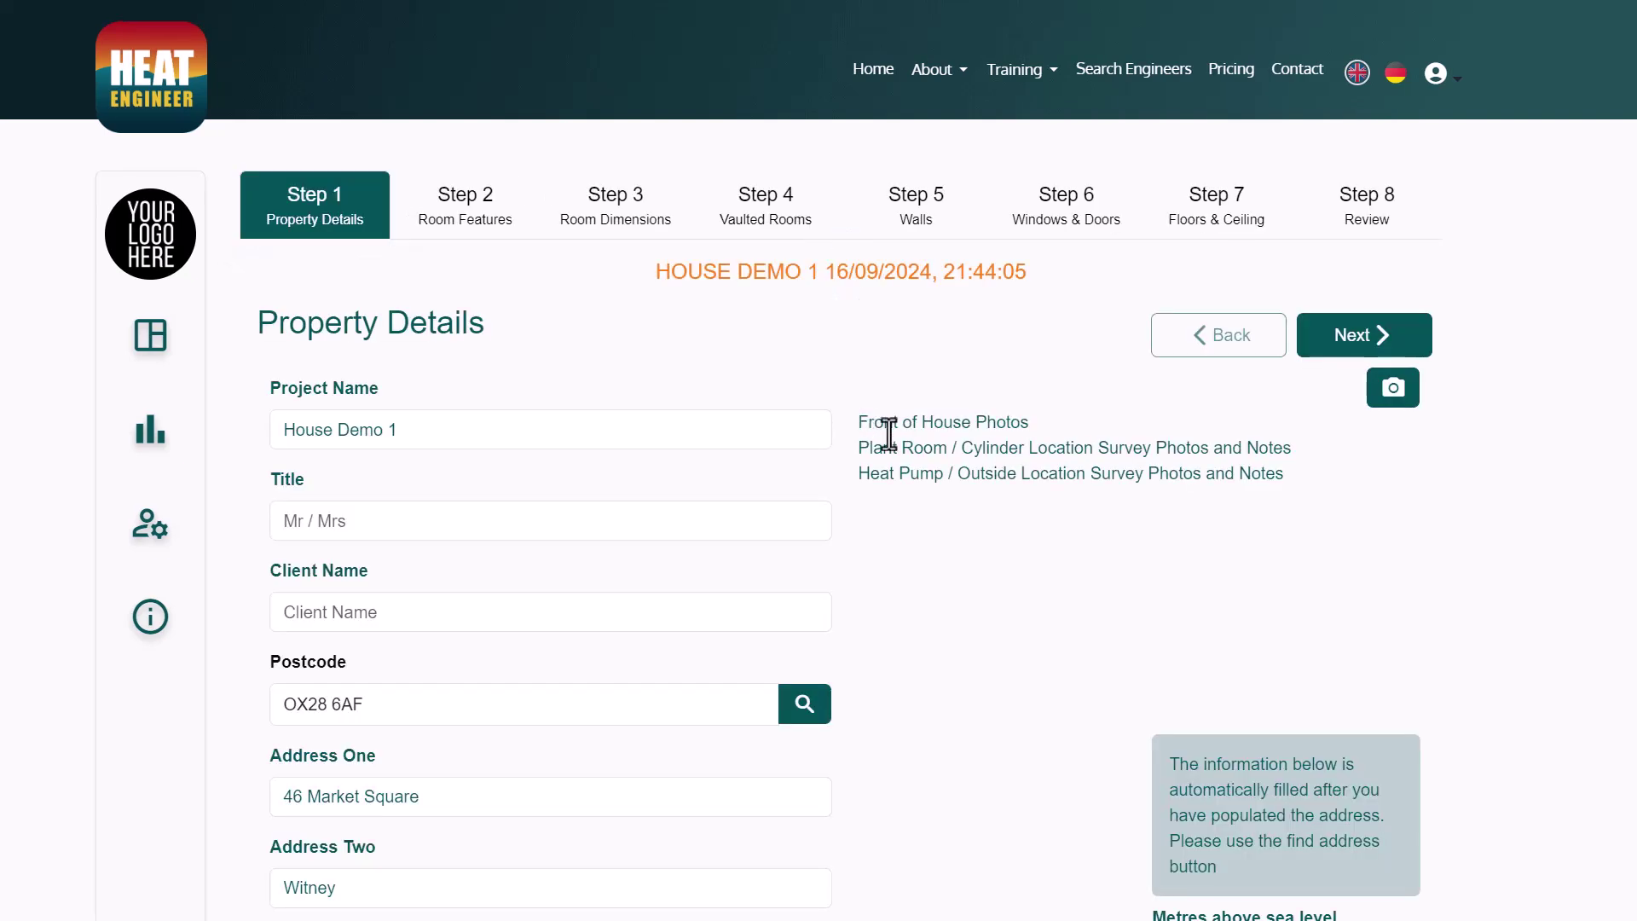
pyautogui.scroll(-1, 694, 535)
pyautogui.click(665, 645)
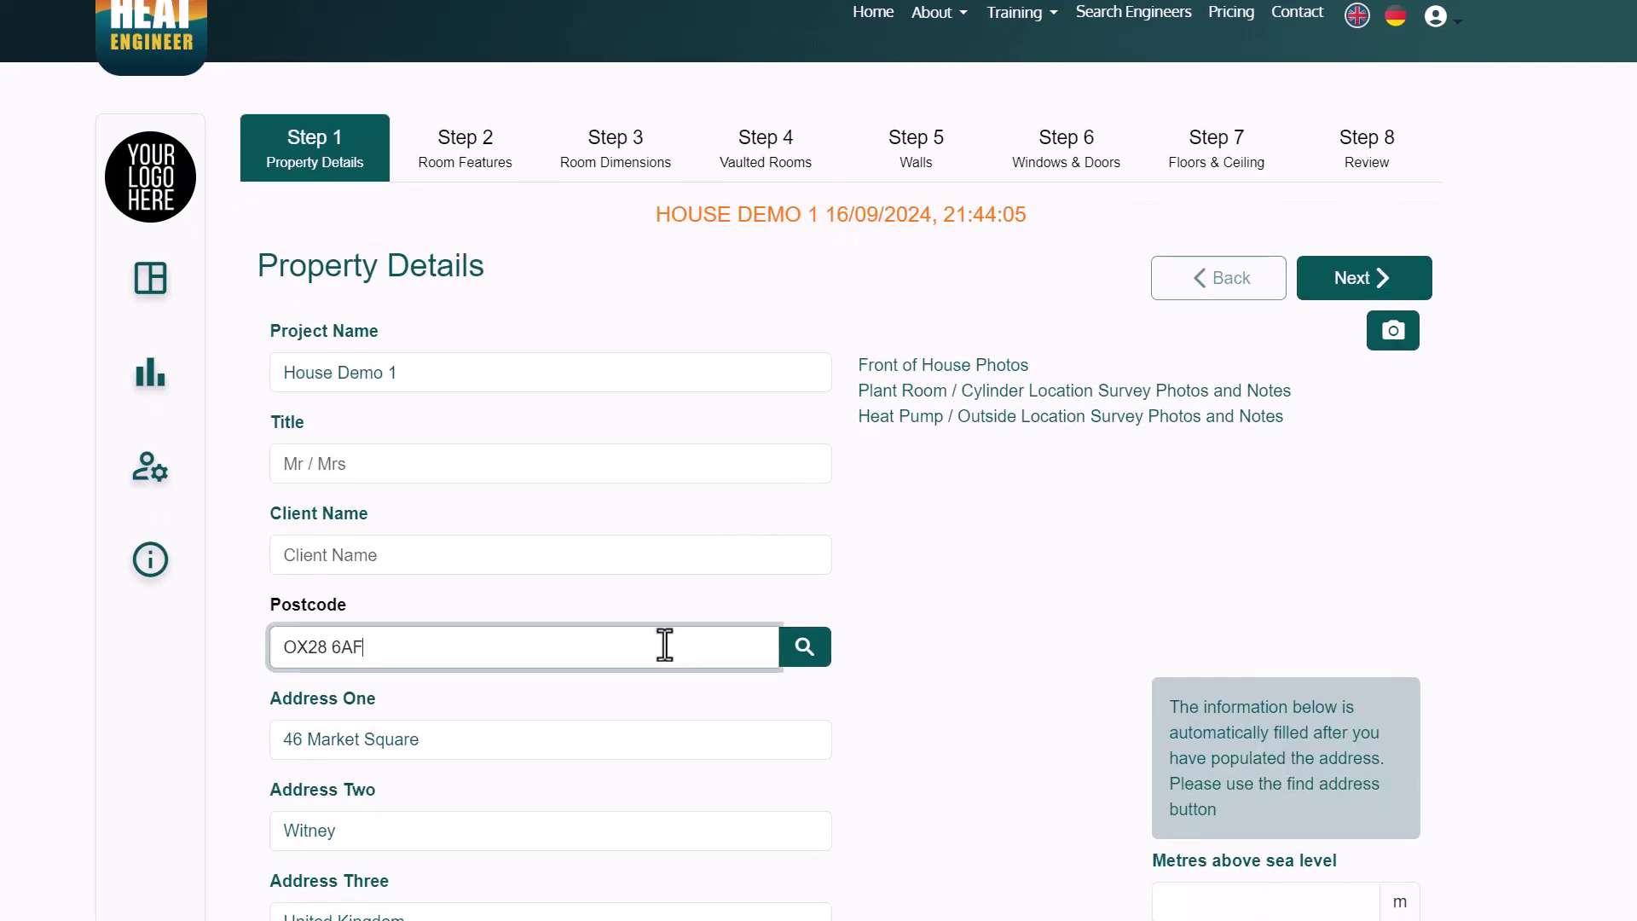
pyautogui.press('BackSpace')
pyautogui.write('L')
pyautogui.click(794, 650)
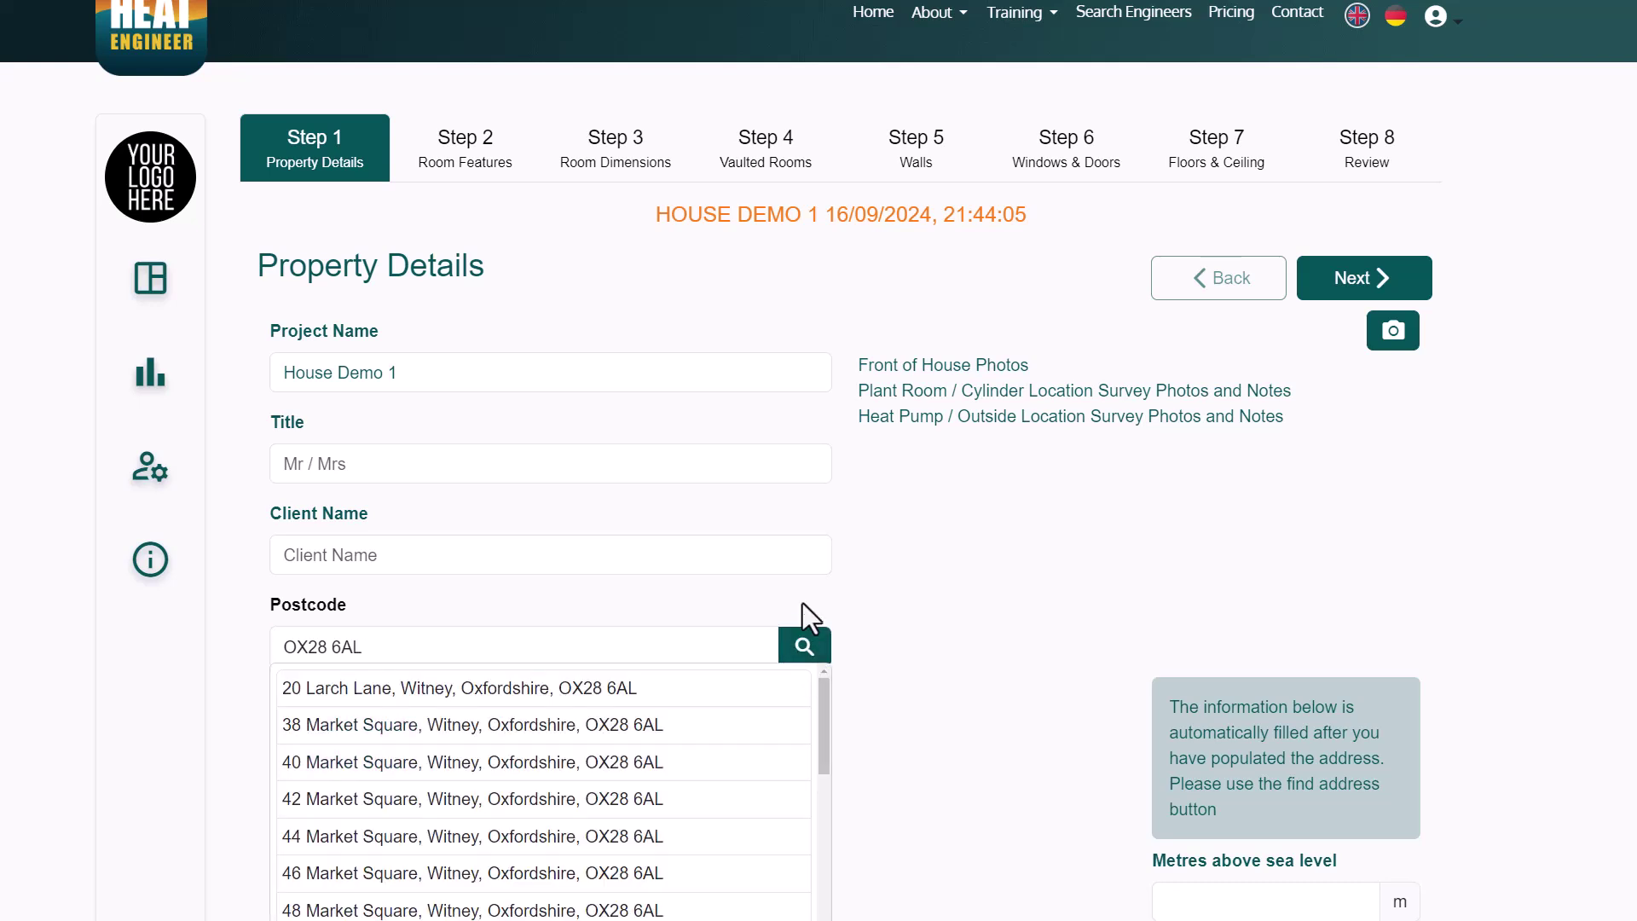
pyautogui.scroll(-2, 407, 793)
pyautogui.click(329, 763)
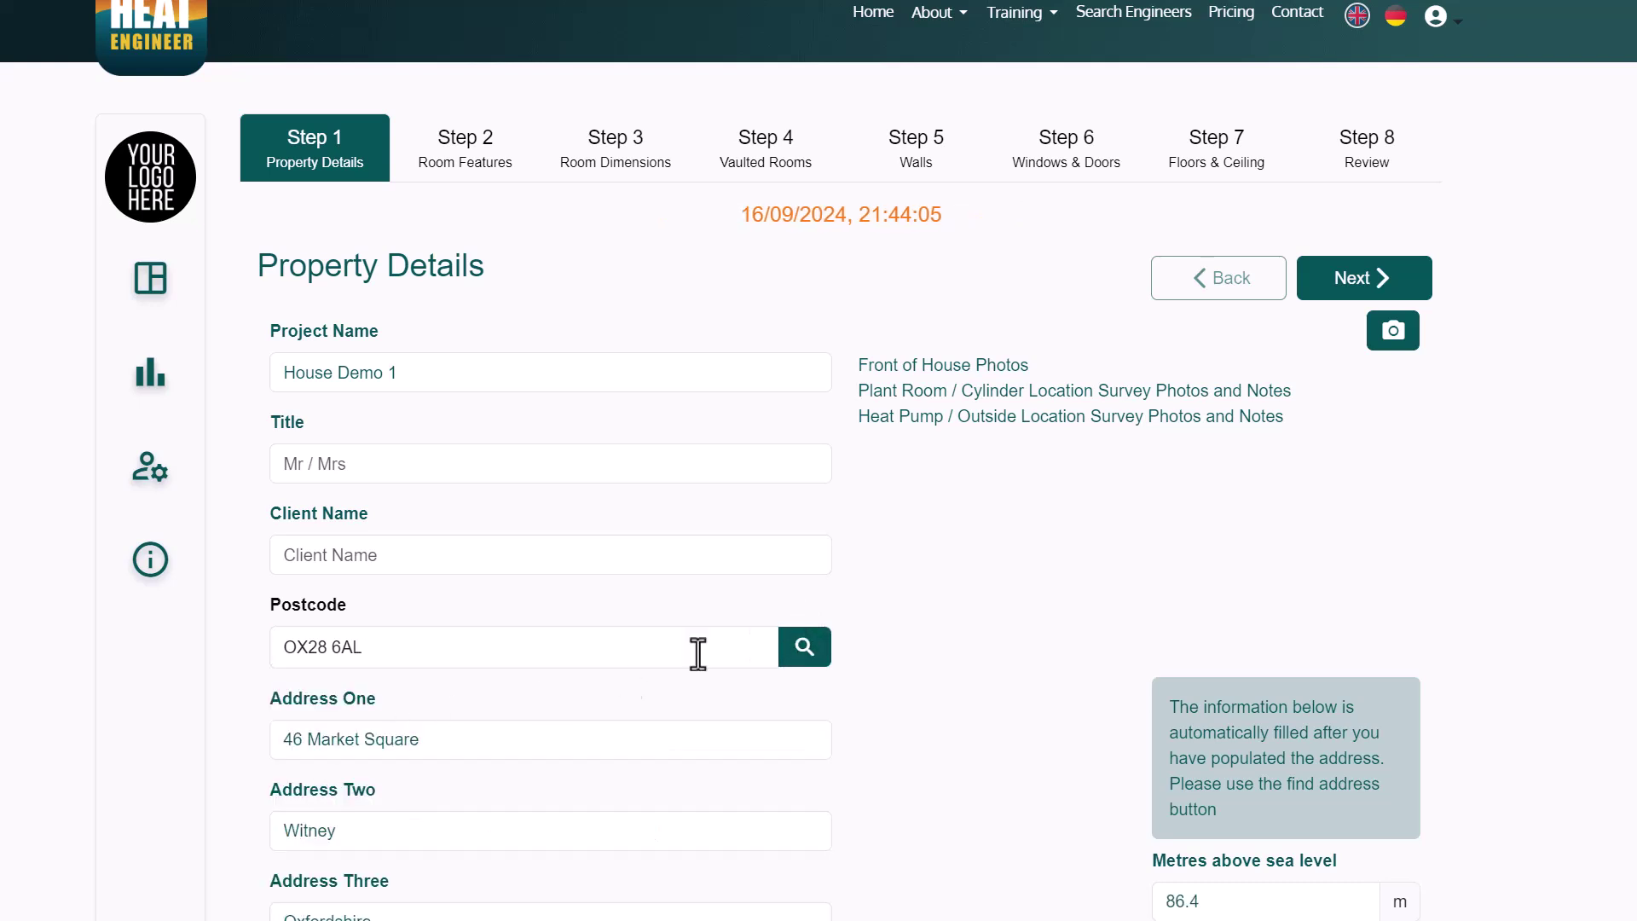
# Check the altitude, temperature and degree days data in the property details and proceed to the survey's Room Features step
pyautogui.scroll(-5, 882, 590)
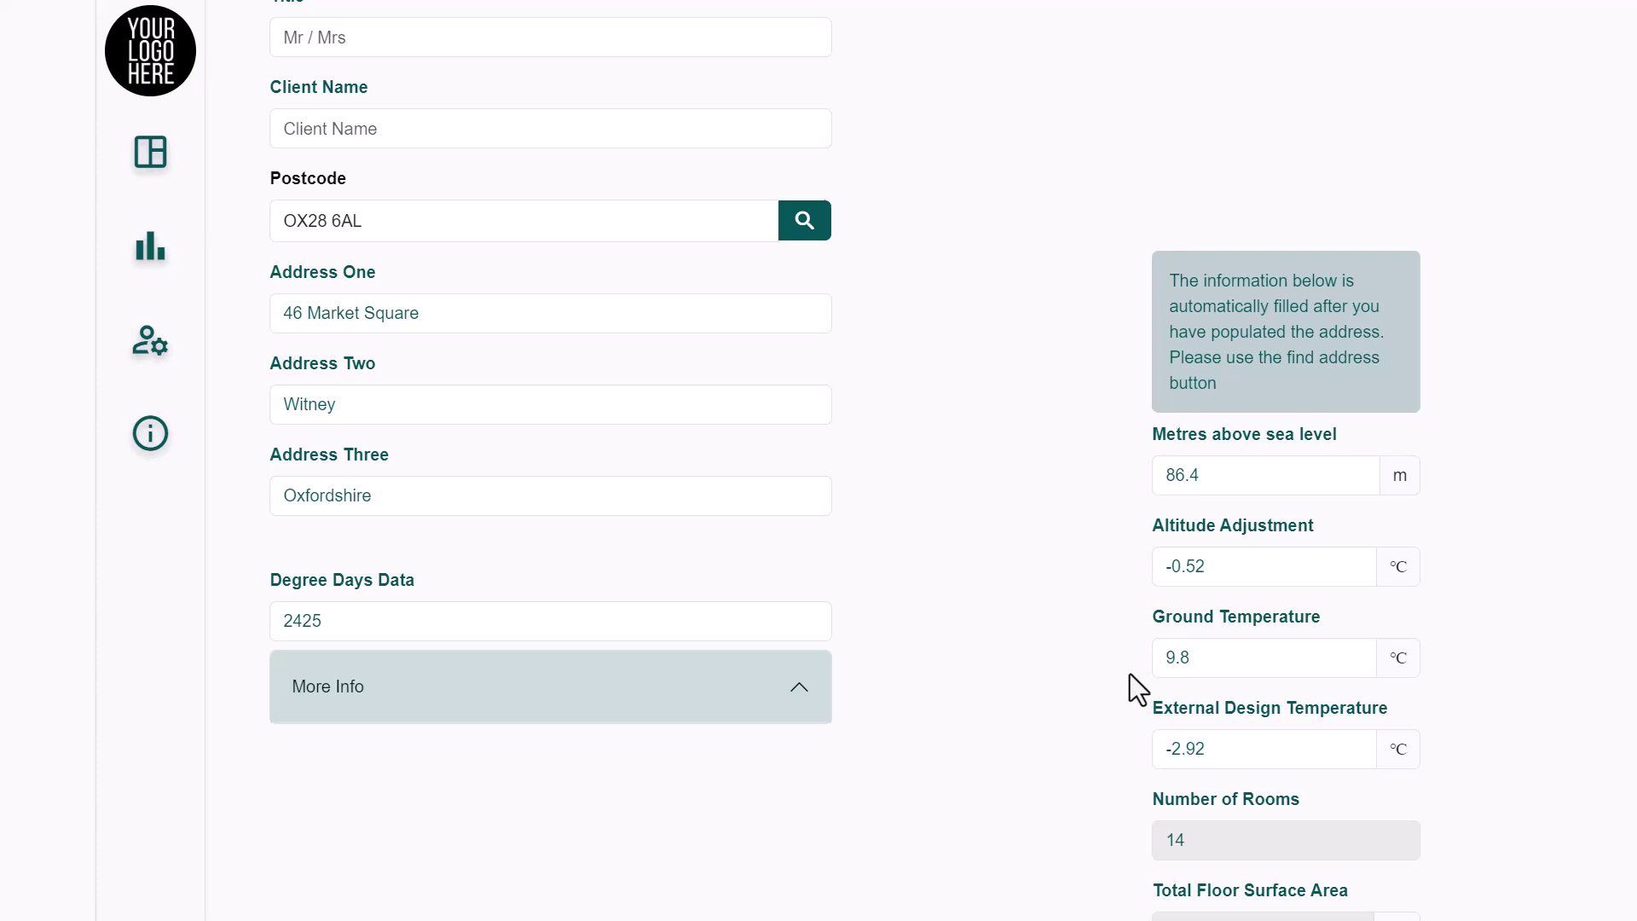
pyautogui.scroll(6, 1012, 679)
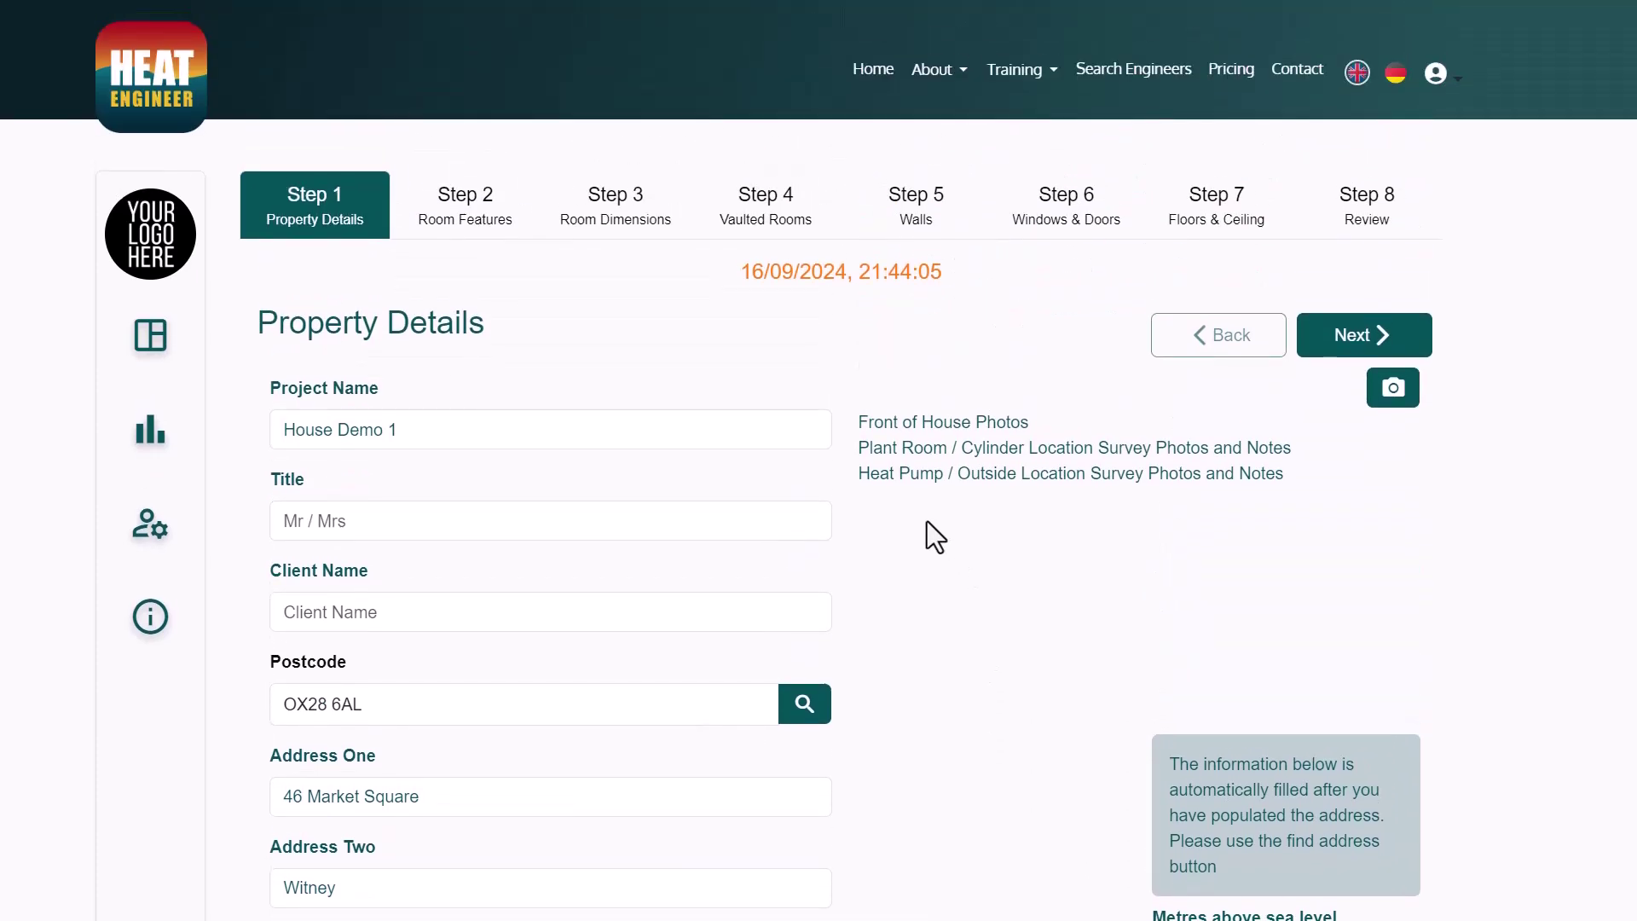
pyautogui.click(1337, 341)
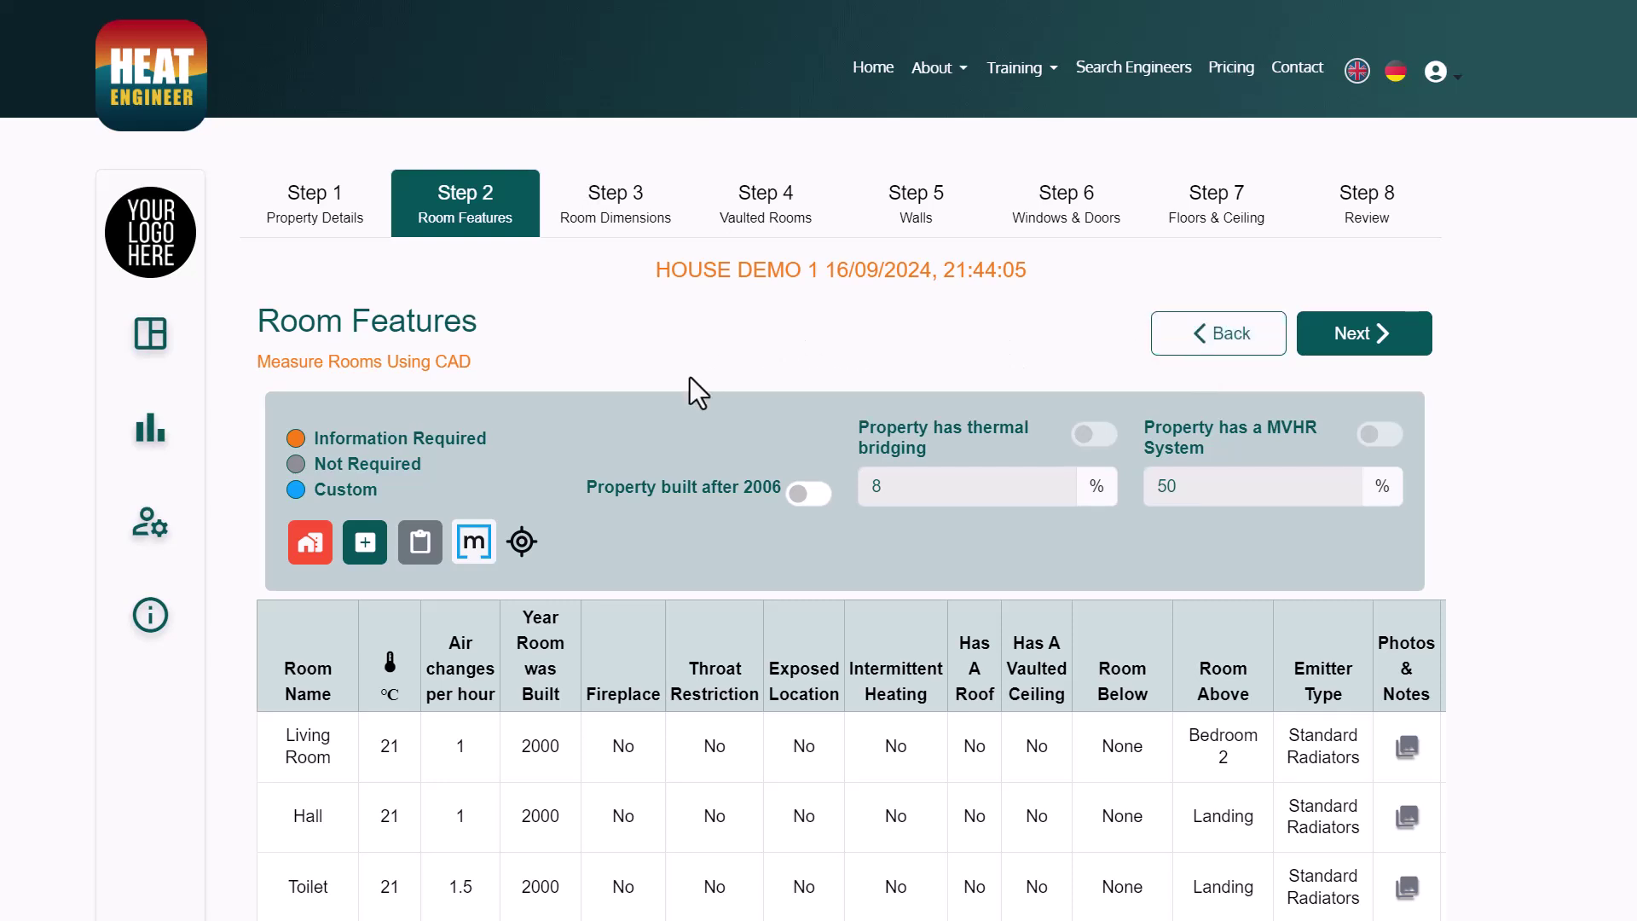
# Examine the Room Features table, checking each room's temperature, air changes per hour, build year and adjoining rooms
pyautogui.scroll(-4, 689, 377)
pyautogui.scroll(-2, 689, 377)
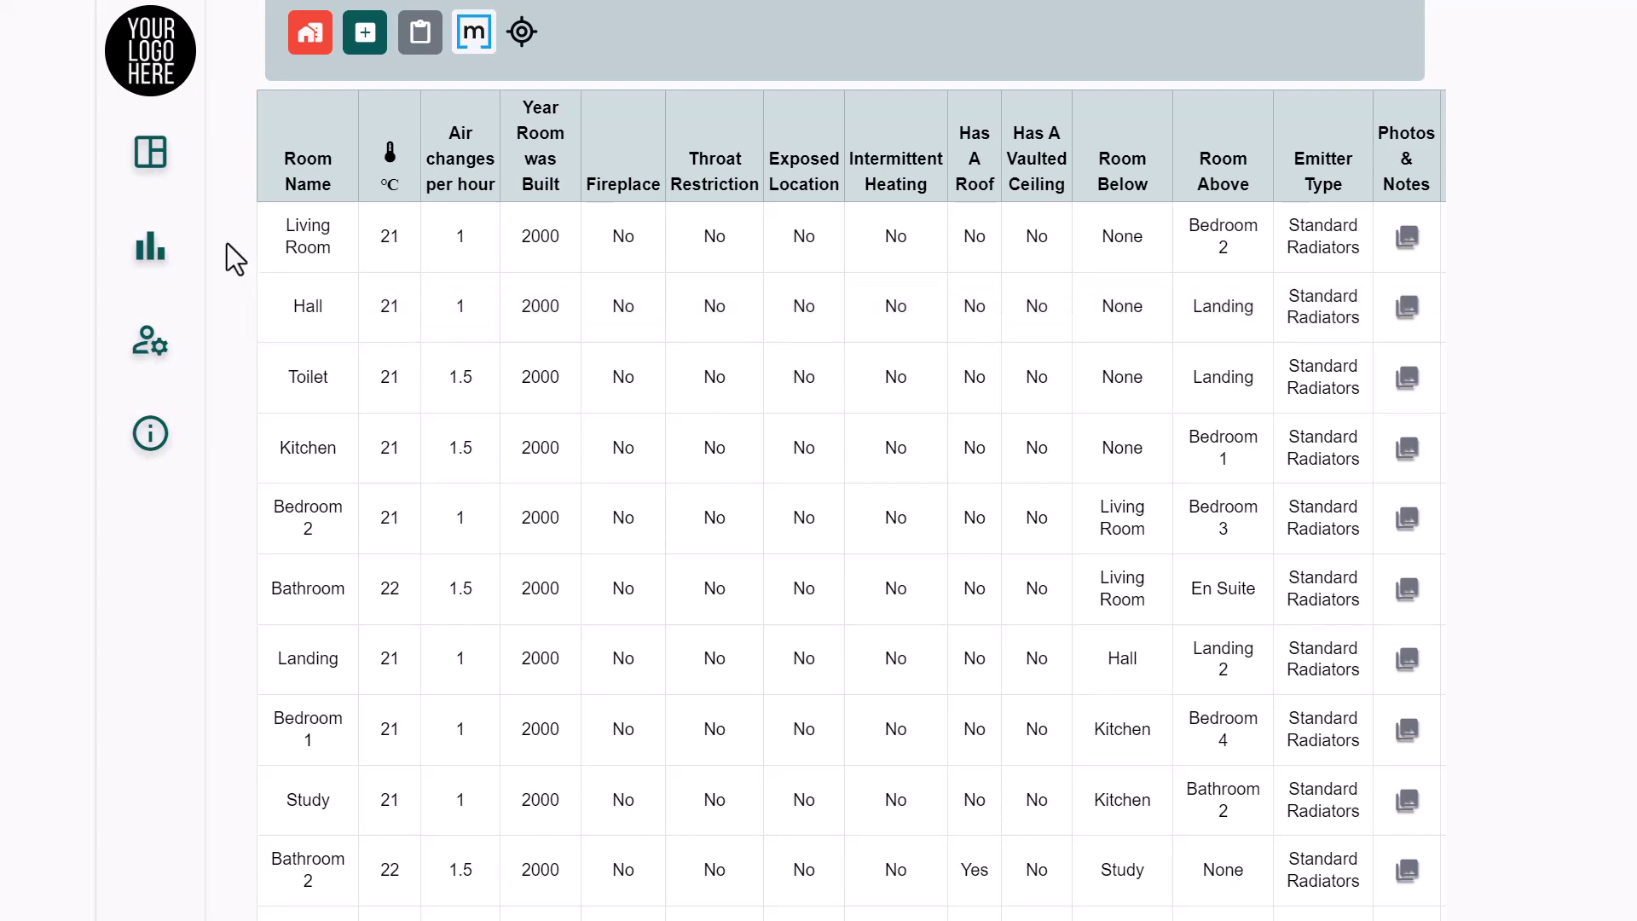
pyautogui.scroll(-5, 224, 256)
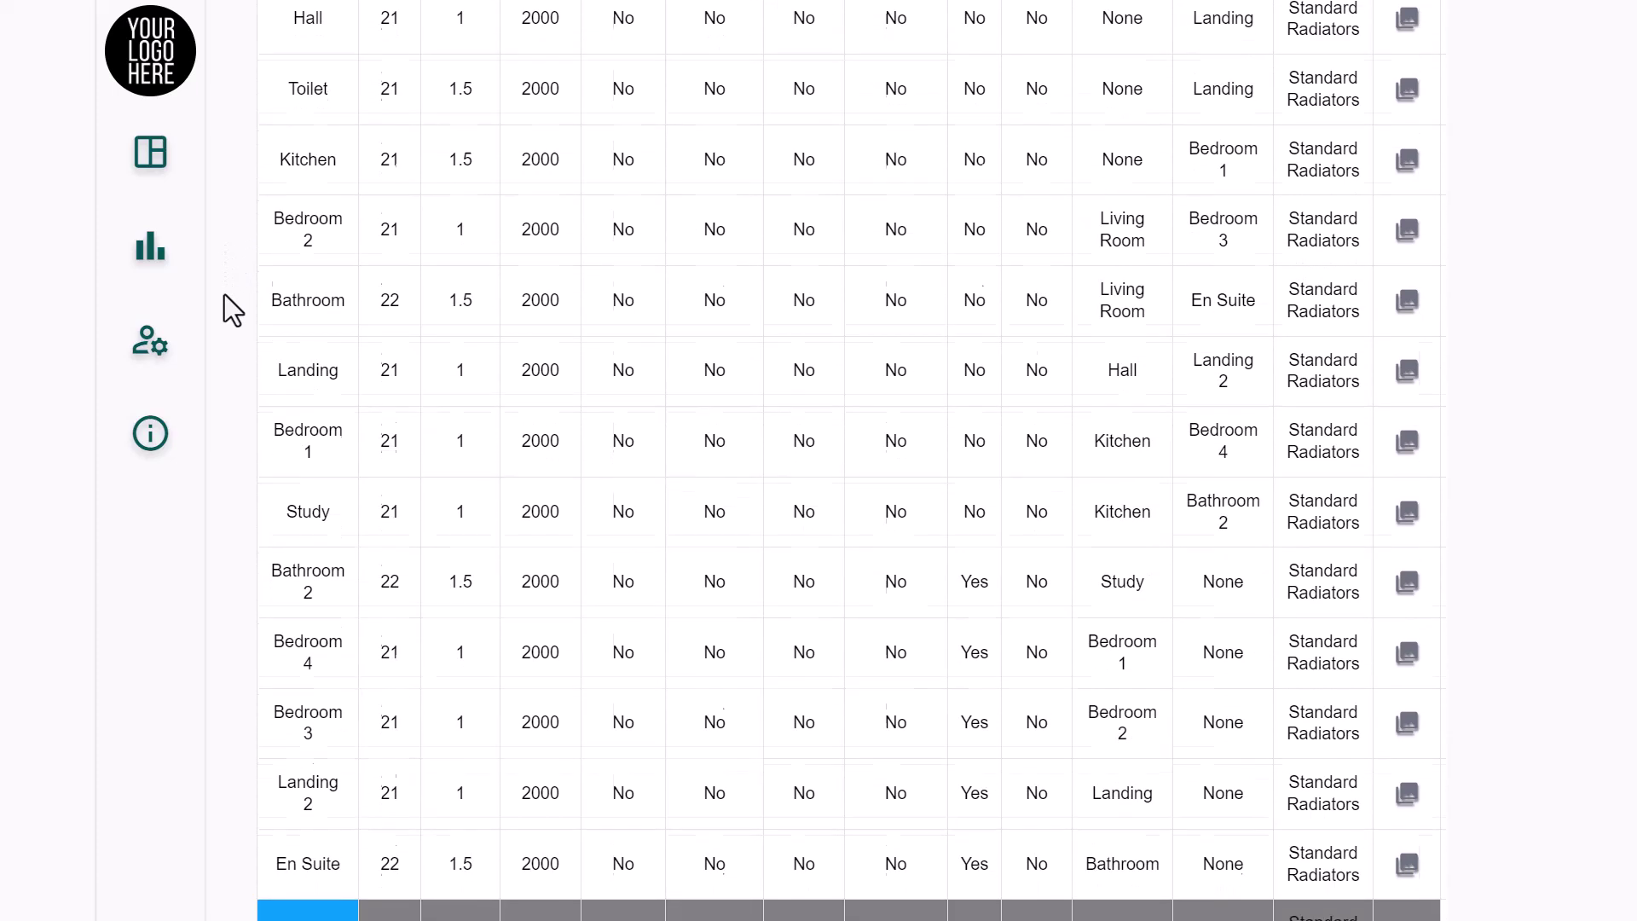
pyautogui.scroll(7, 224, 294)
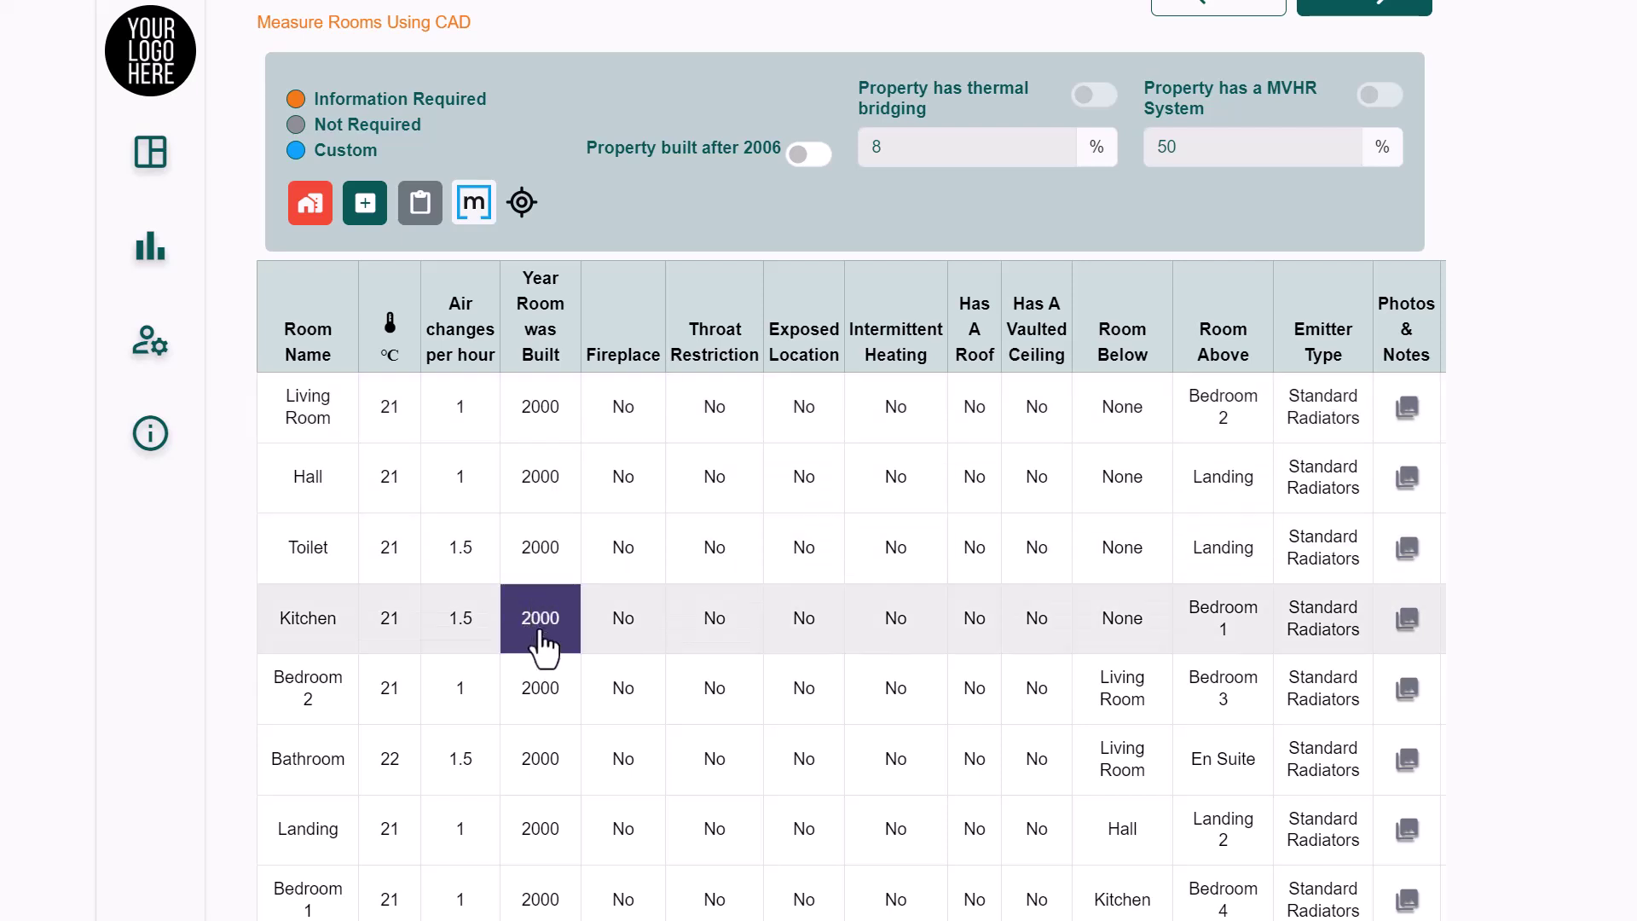
pyautogui.scroll(1, 537, 658)
pyautogui.scroll(-2, 537, 678)
pyautogui.scroll(3, 538, 680)
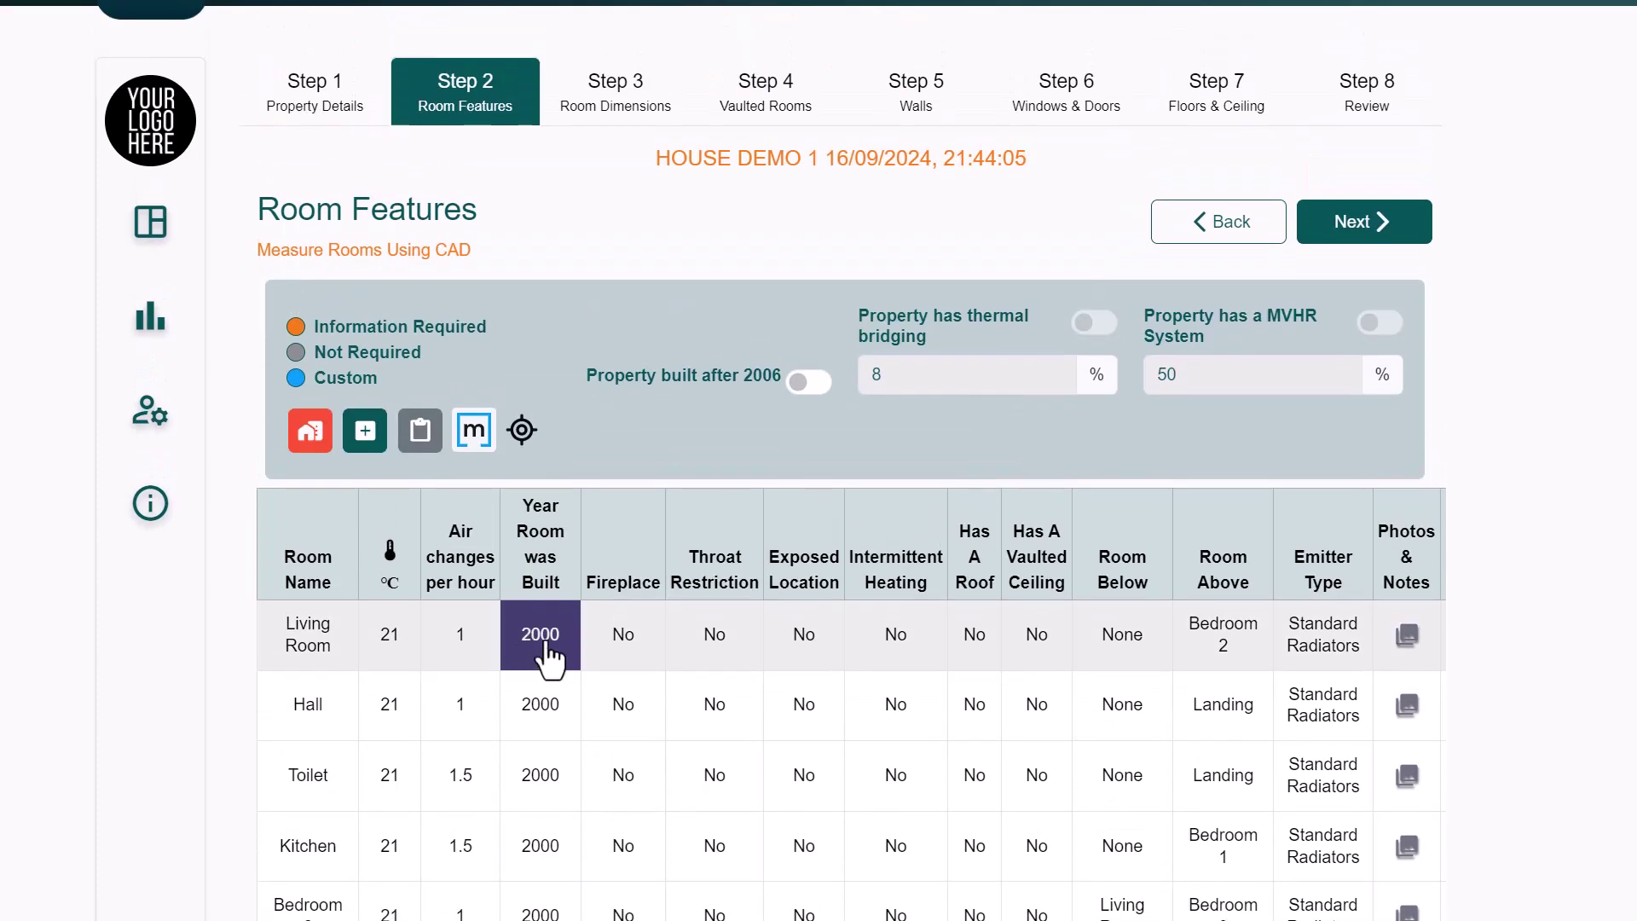
pyautogui.scroll(1, 558, 640)
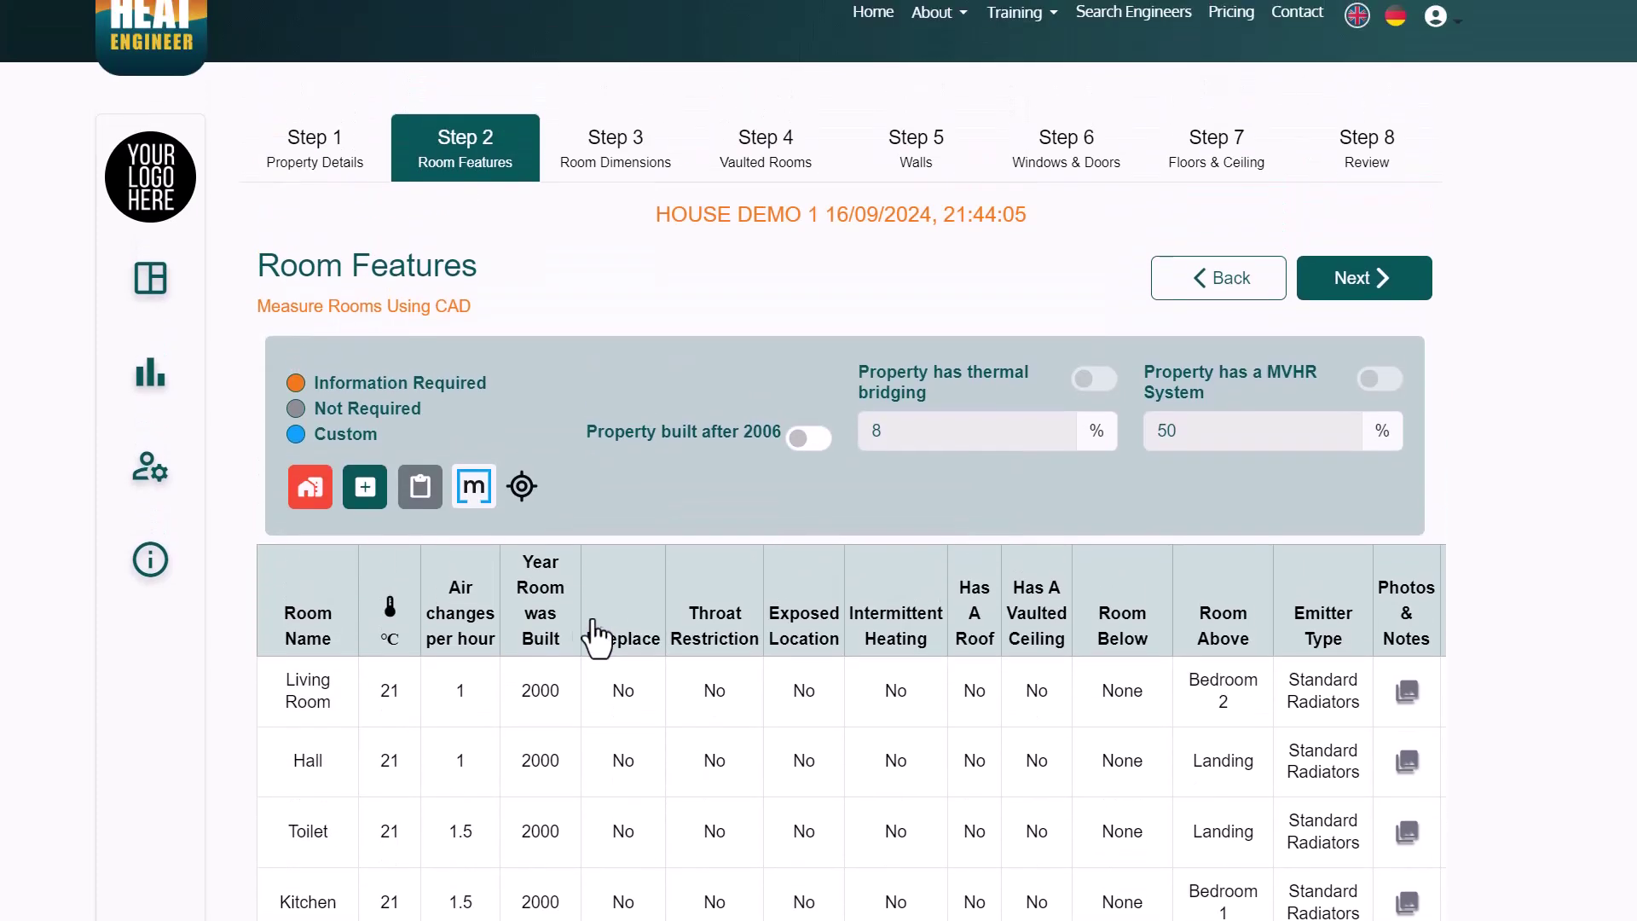
pyautogui.scroll(-1, 552, 765)
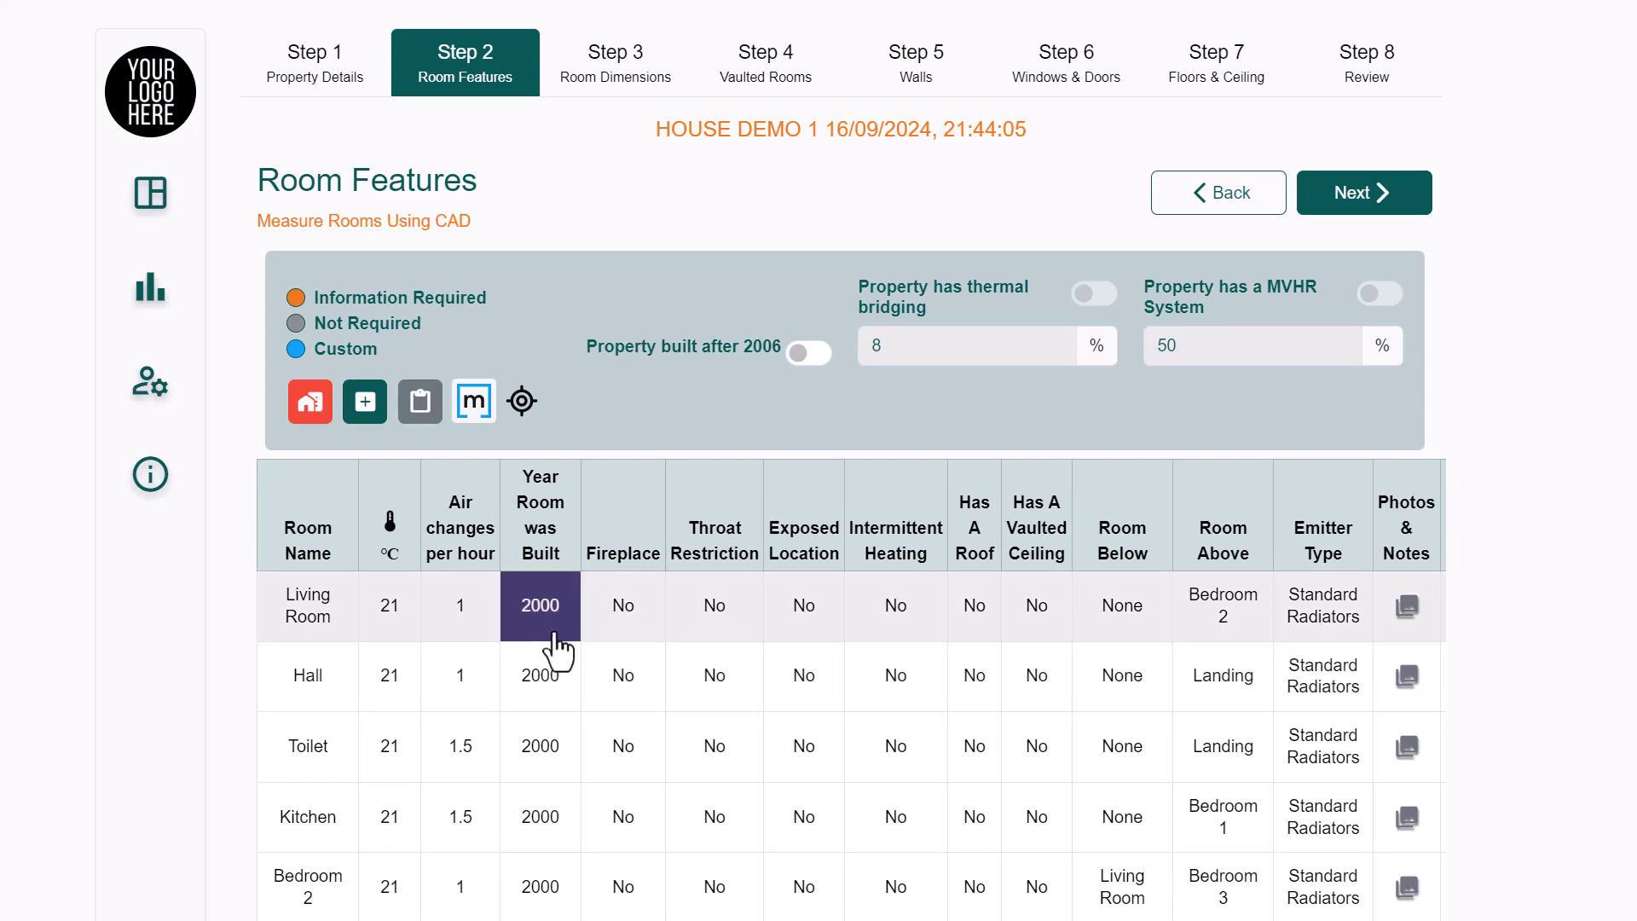
# Set the Living Room's built year to 2023 and save the room
pyautogui.click(553, 631)
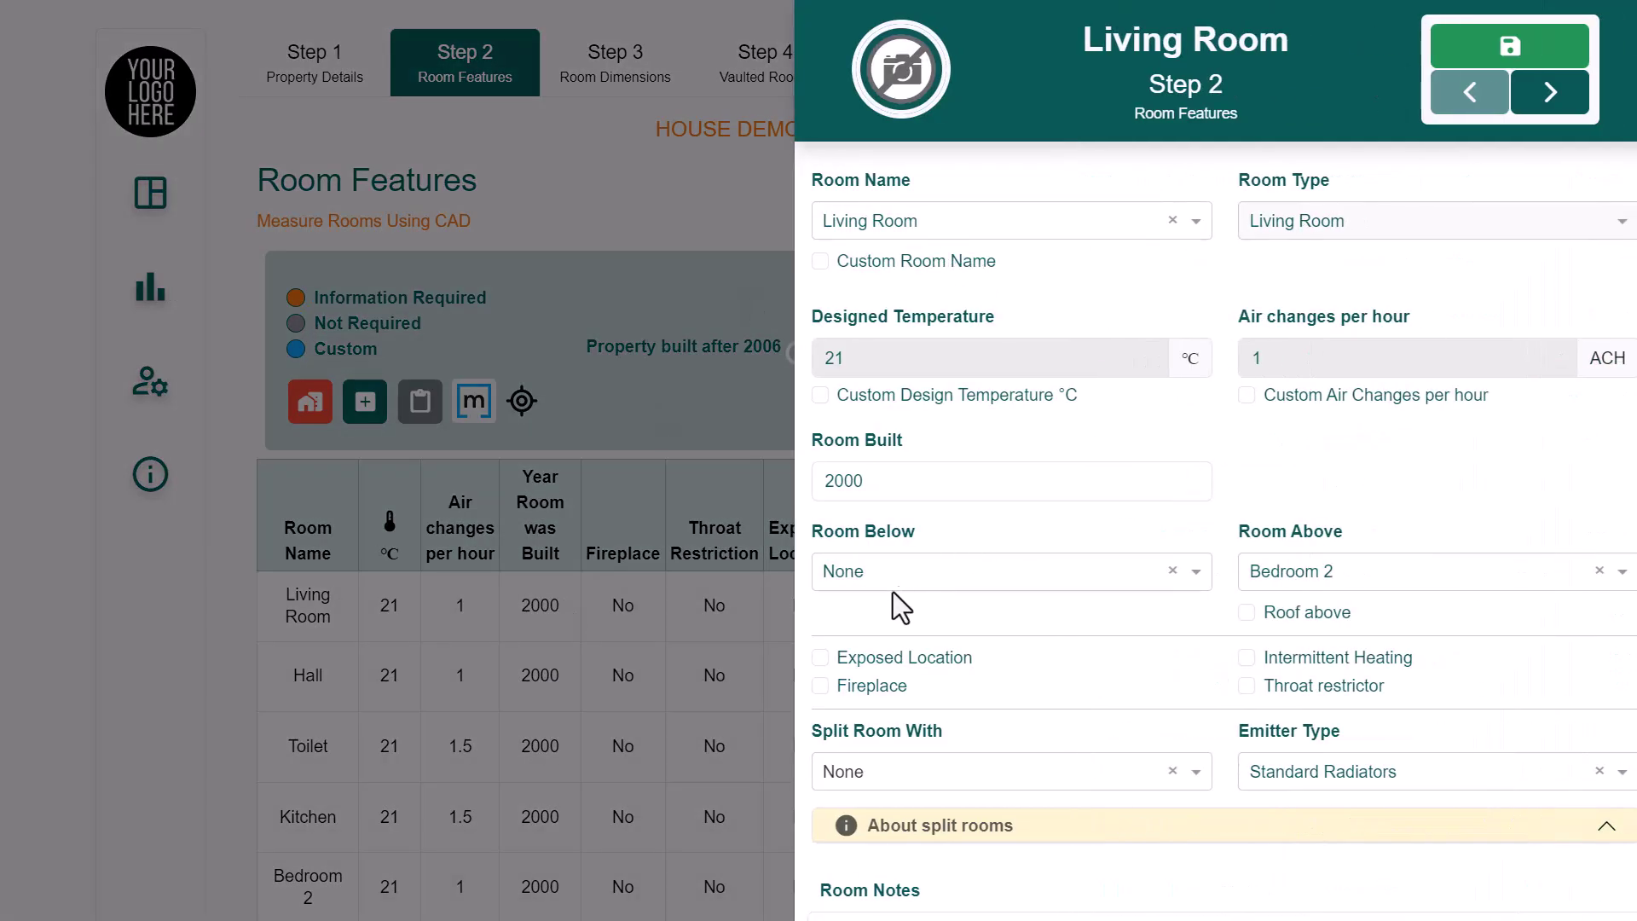
pyautogui.doubleClick(860, 483)
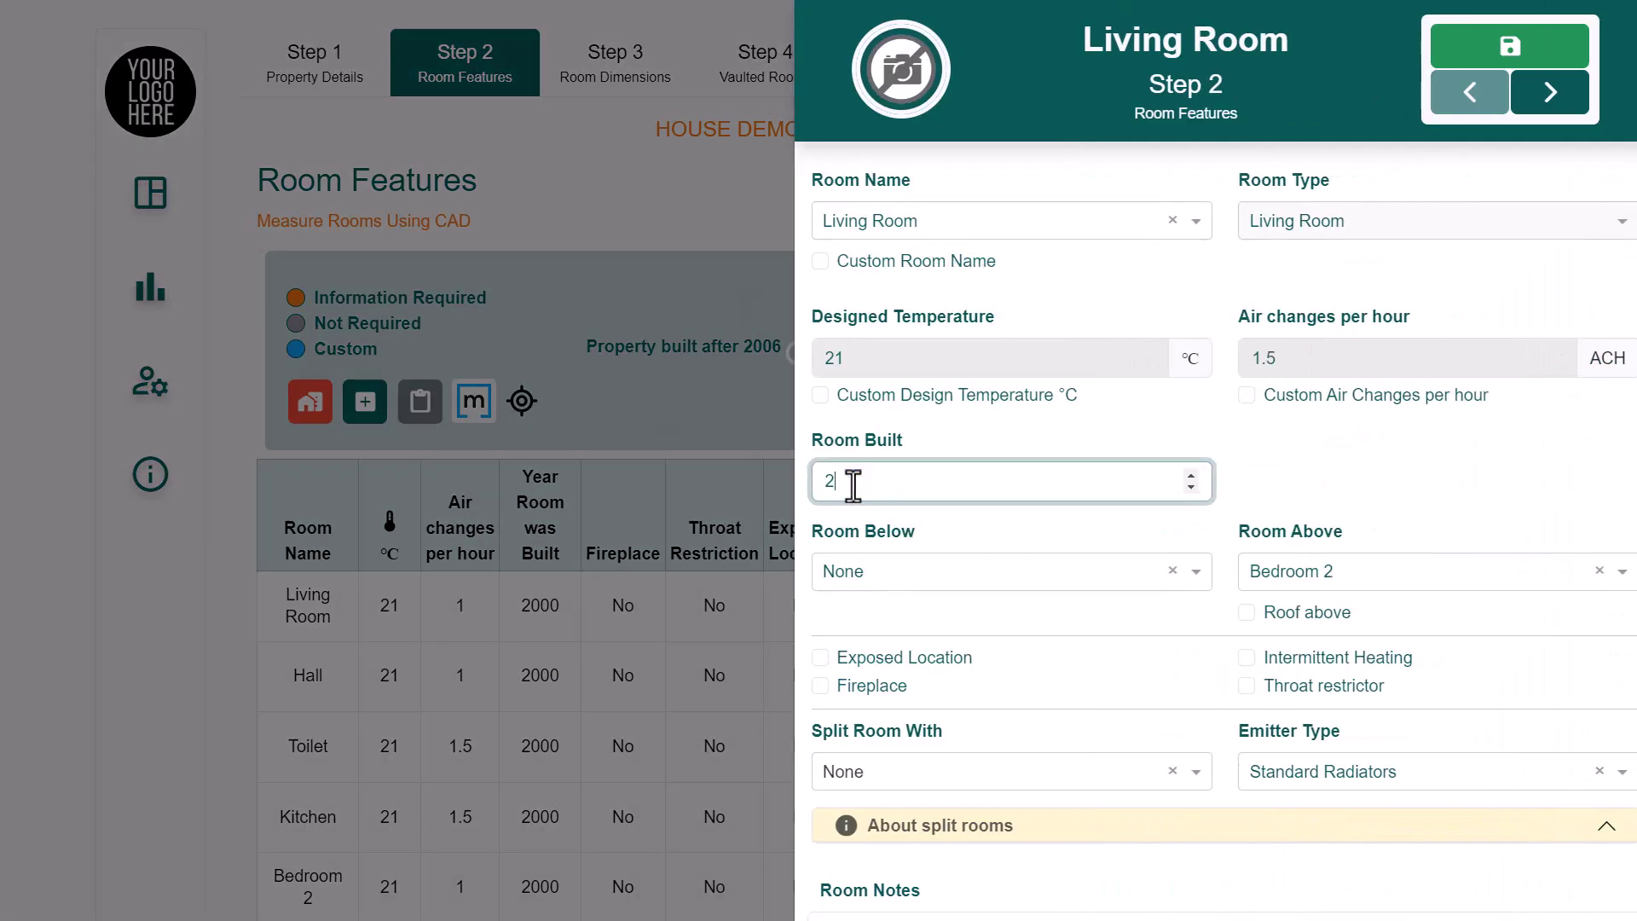
pyautogui.click(1523, 49)
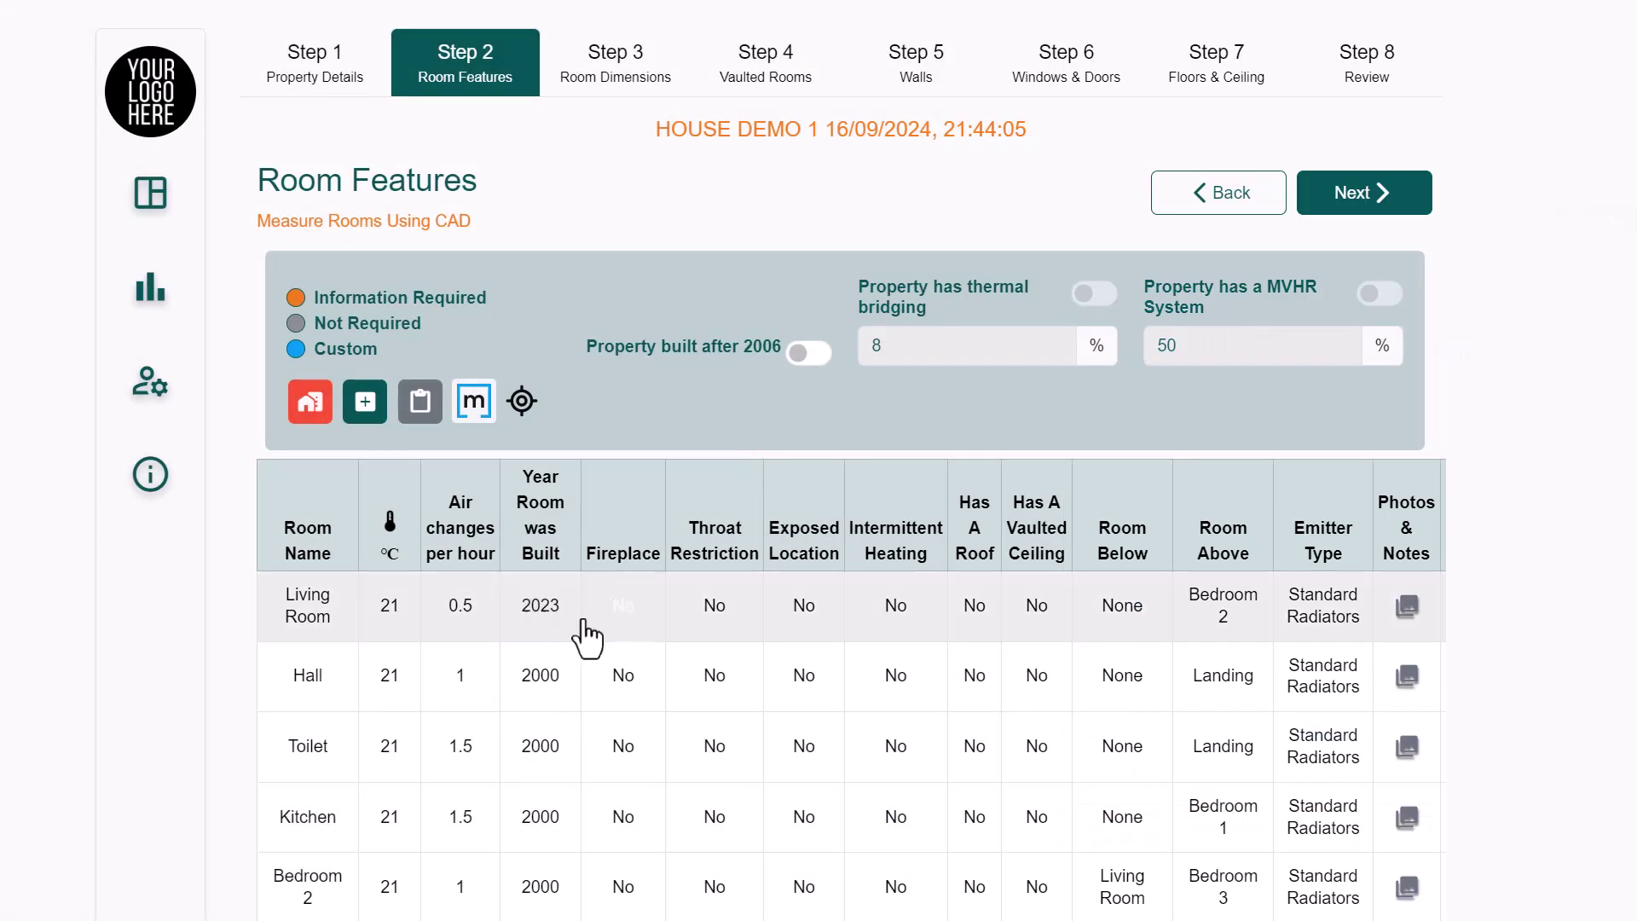
# Copy the Living Room's 2023 build year to all rooms except the Toilet and Kitchen
pyautogui.scroll(-1, 585, 628)
pyautogui.click(420, 288)
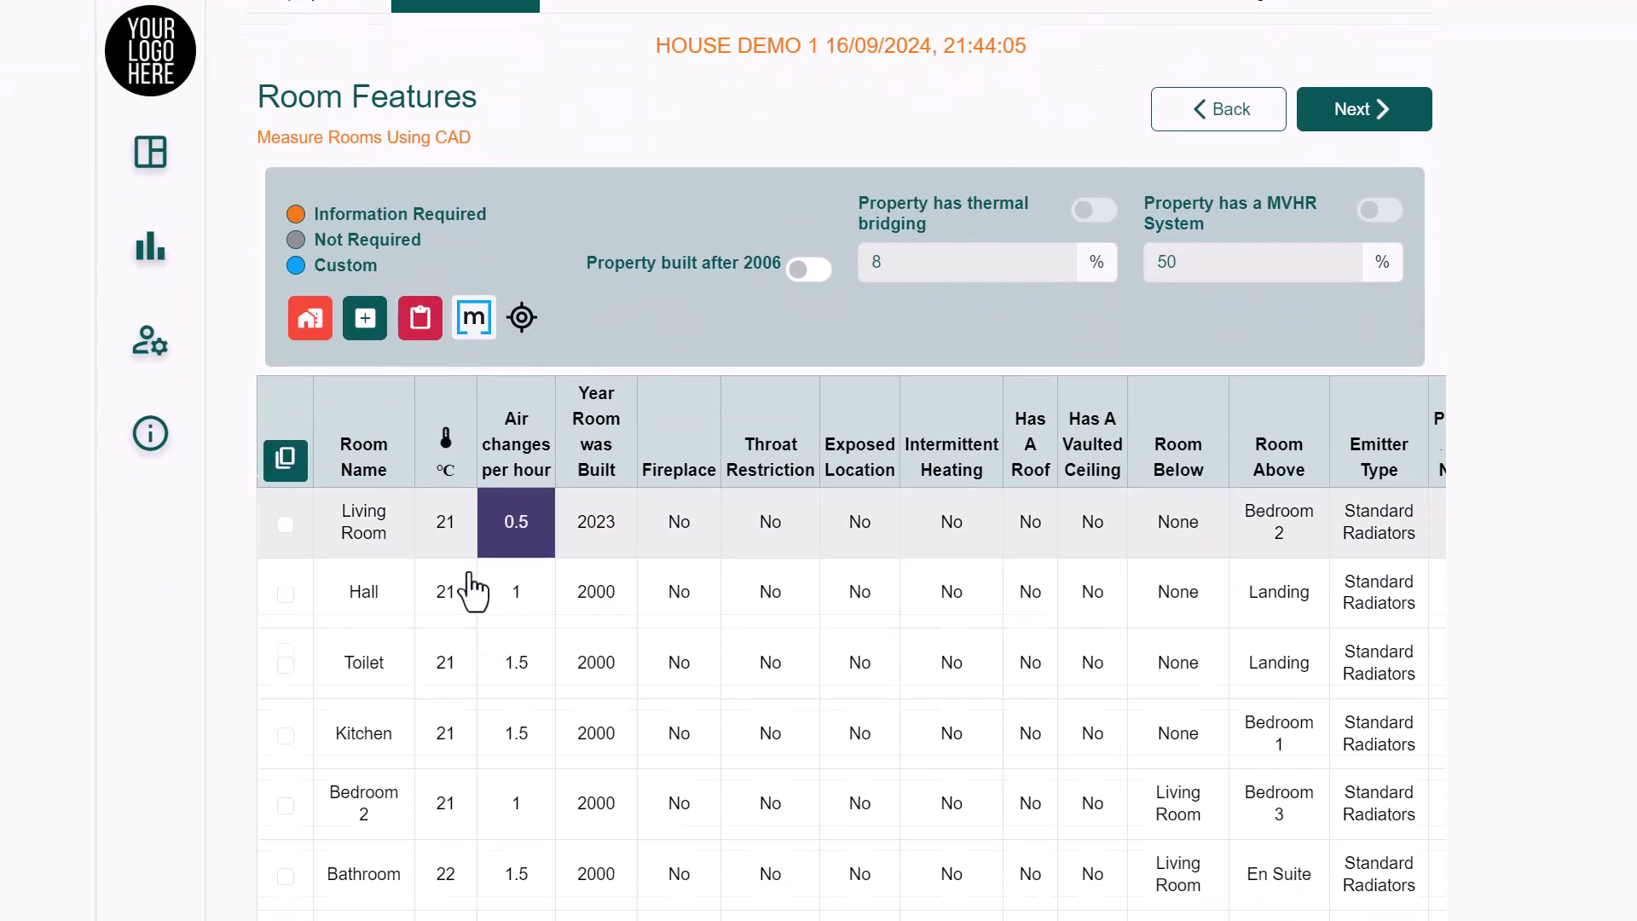
pyautogui.scroll(-2, 473, 588)
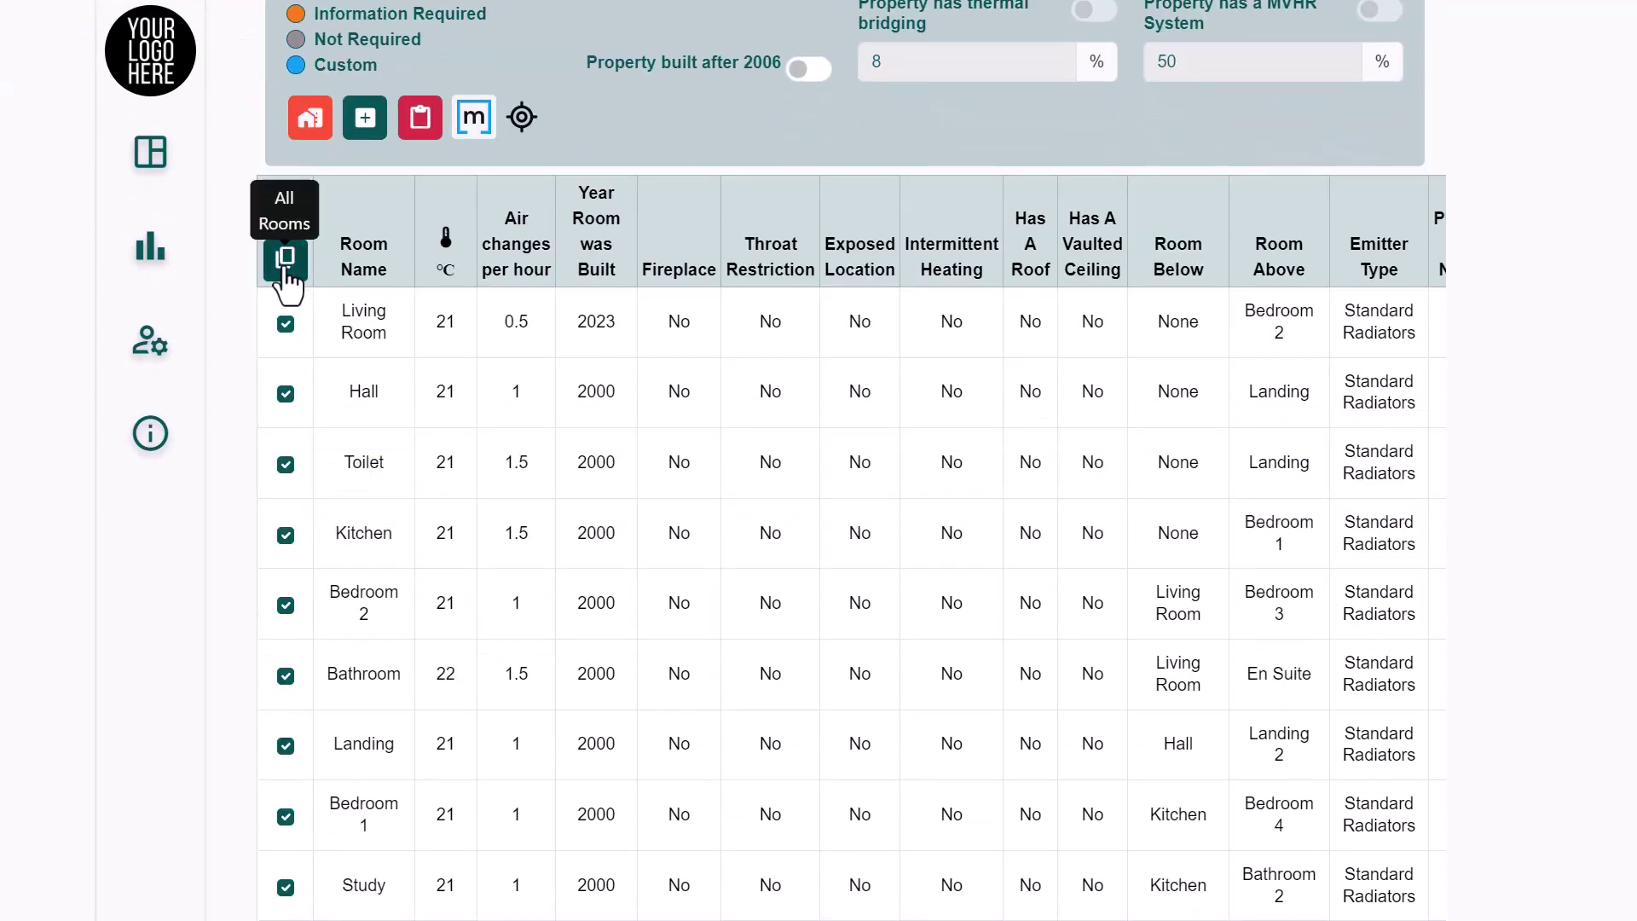
pyautogui.click(284, 265)
pyautogui.scroll(-1, 341, 529)
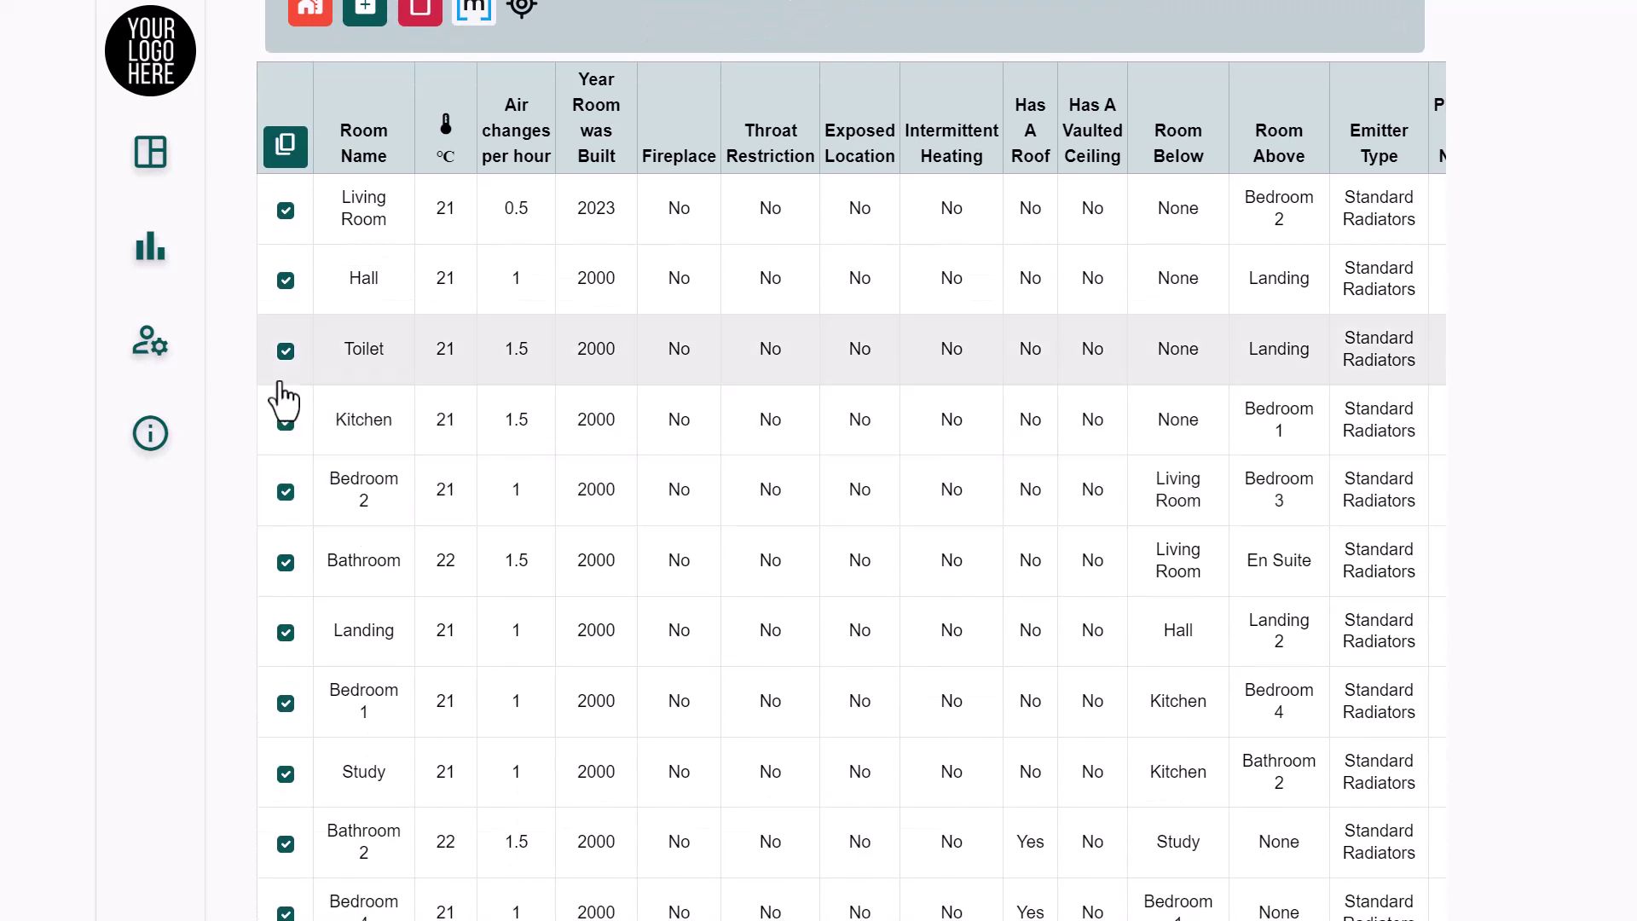
pyautogui.click(285, 352)
pyautogui.click(286, 421)
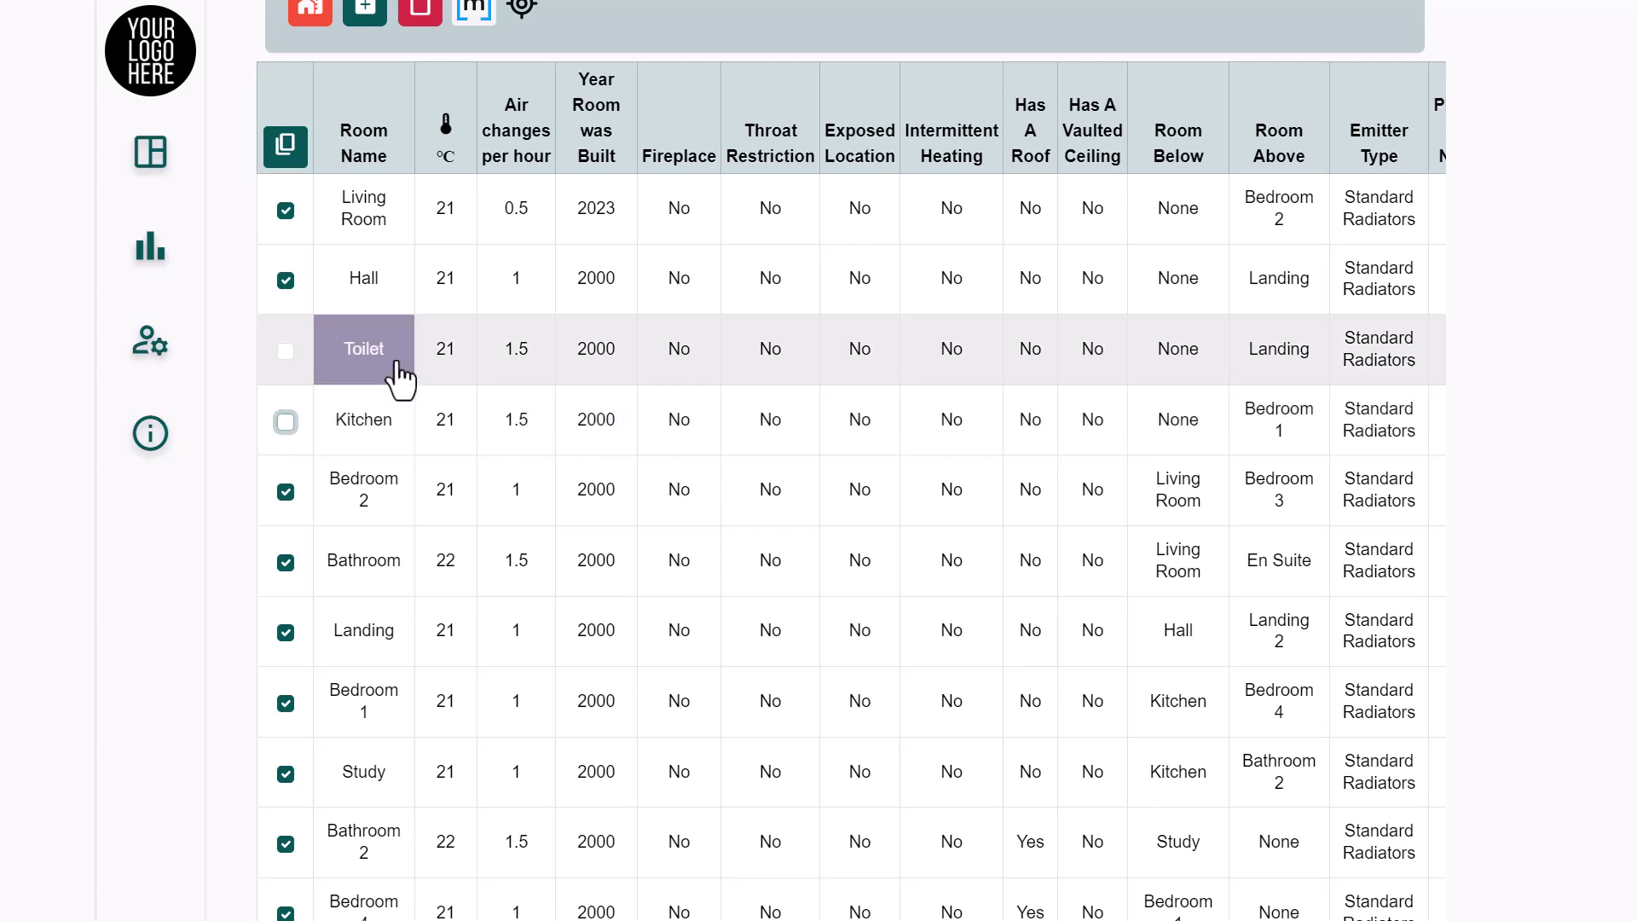
pyautogui.scroll(2, 738, 606)
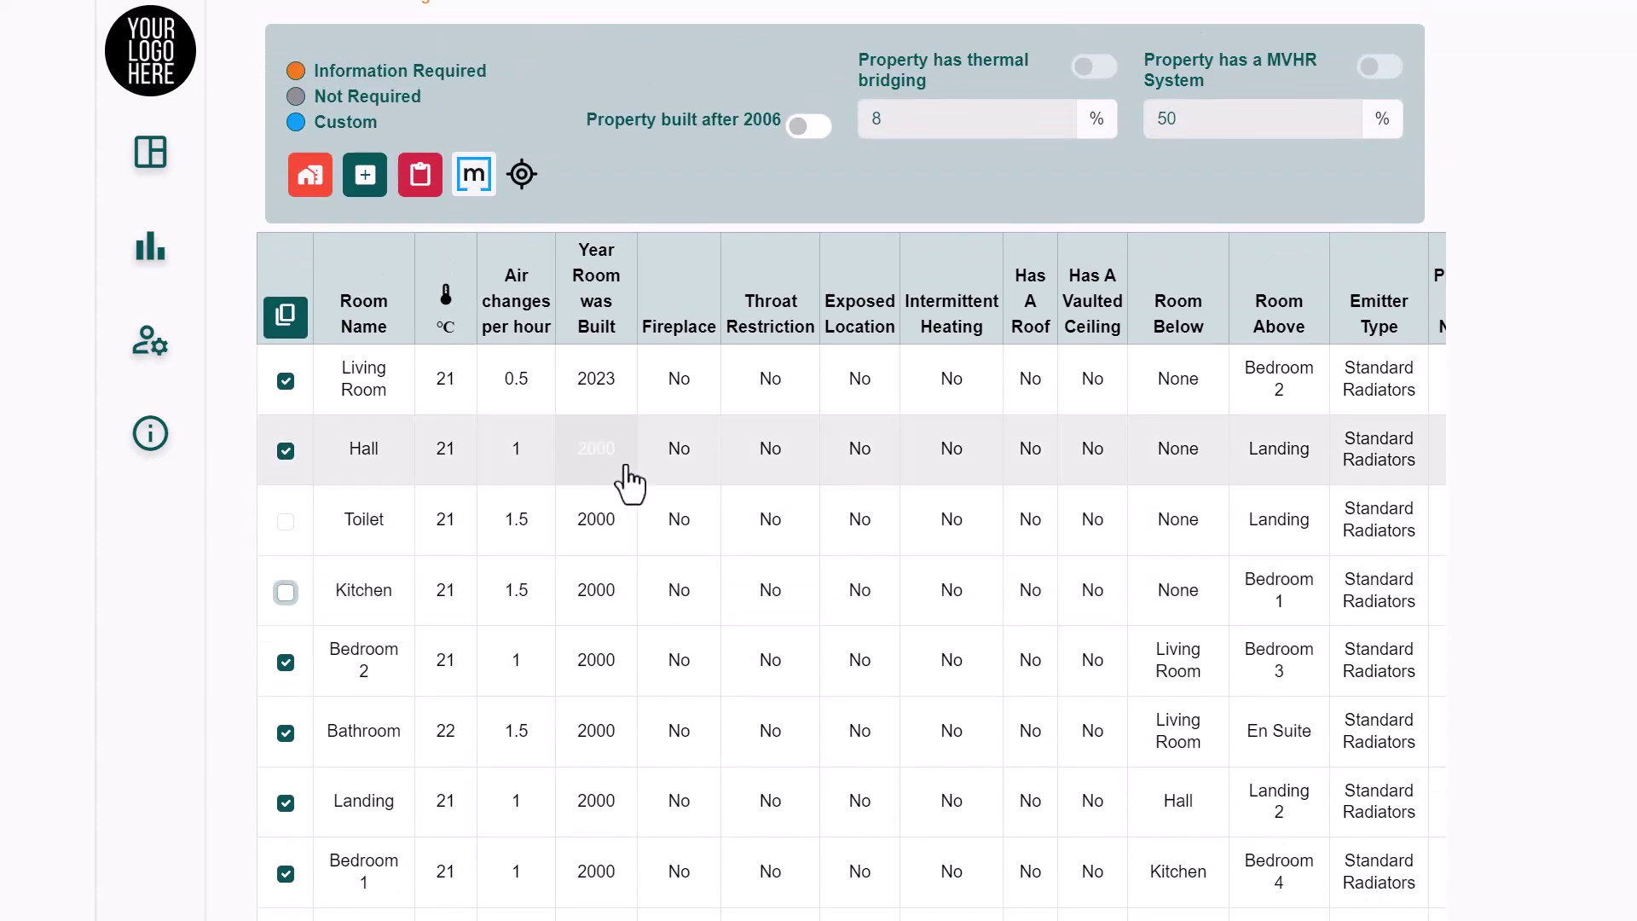
pyautogui.click(601, 395)
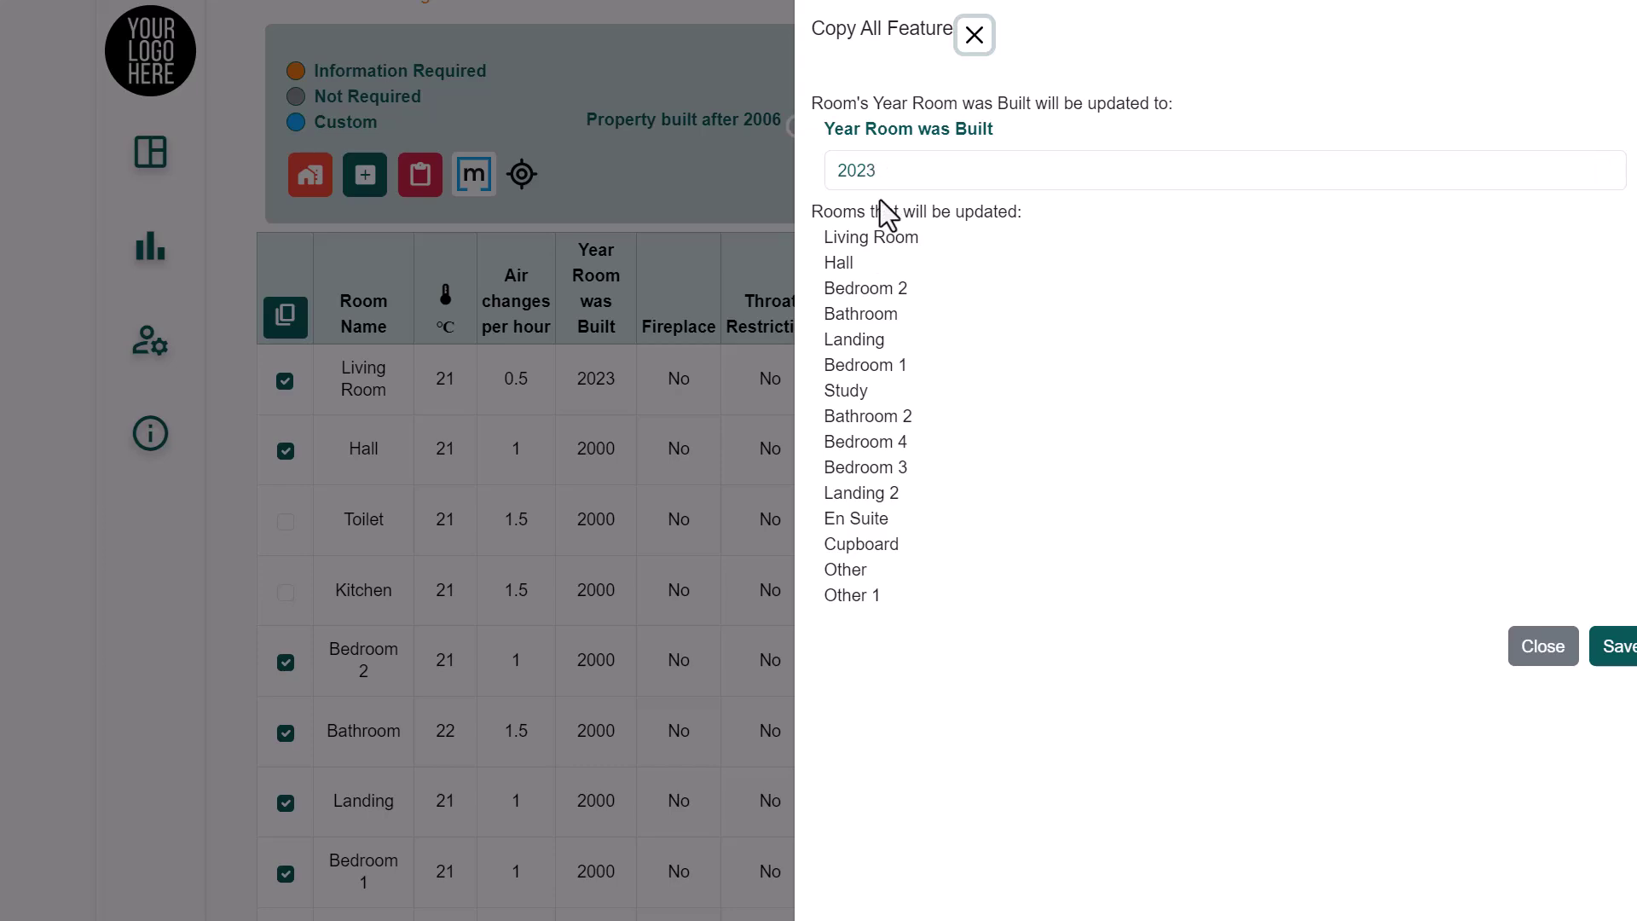
pyautogui.click(1613, 655)
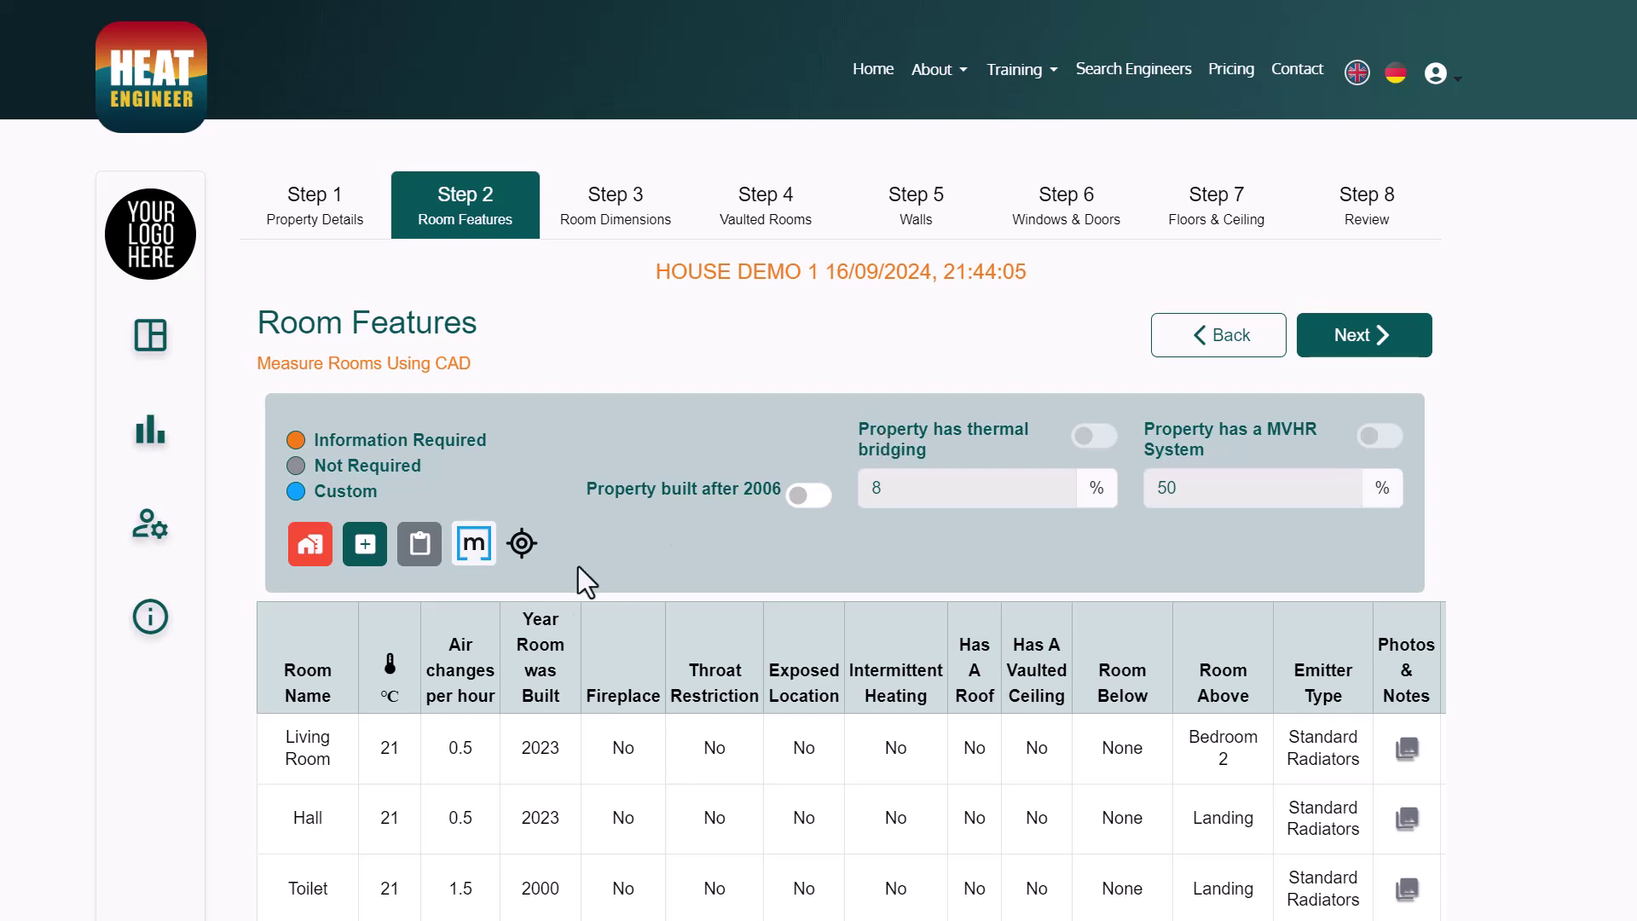
# Check the air changes per hour and build years across the rooms in the Room Features table
pyautogui.scroll(-4, 578, 567)
pyautogui.scroll(-1, 631, 682)
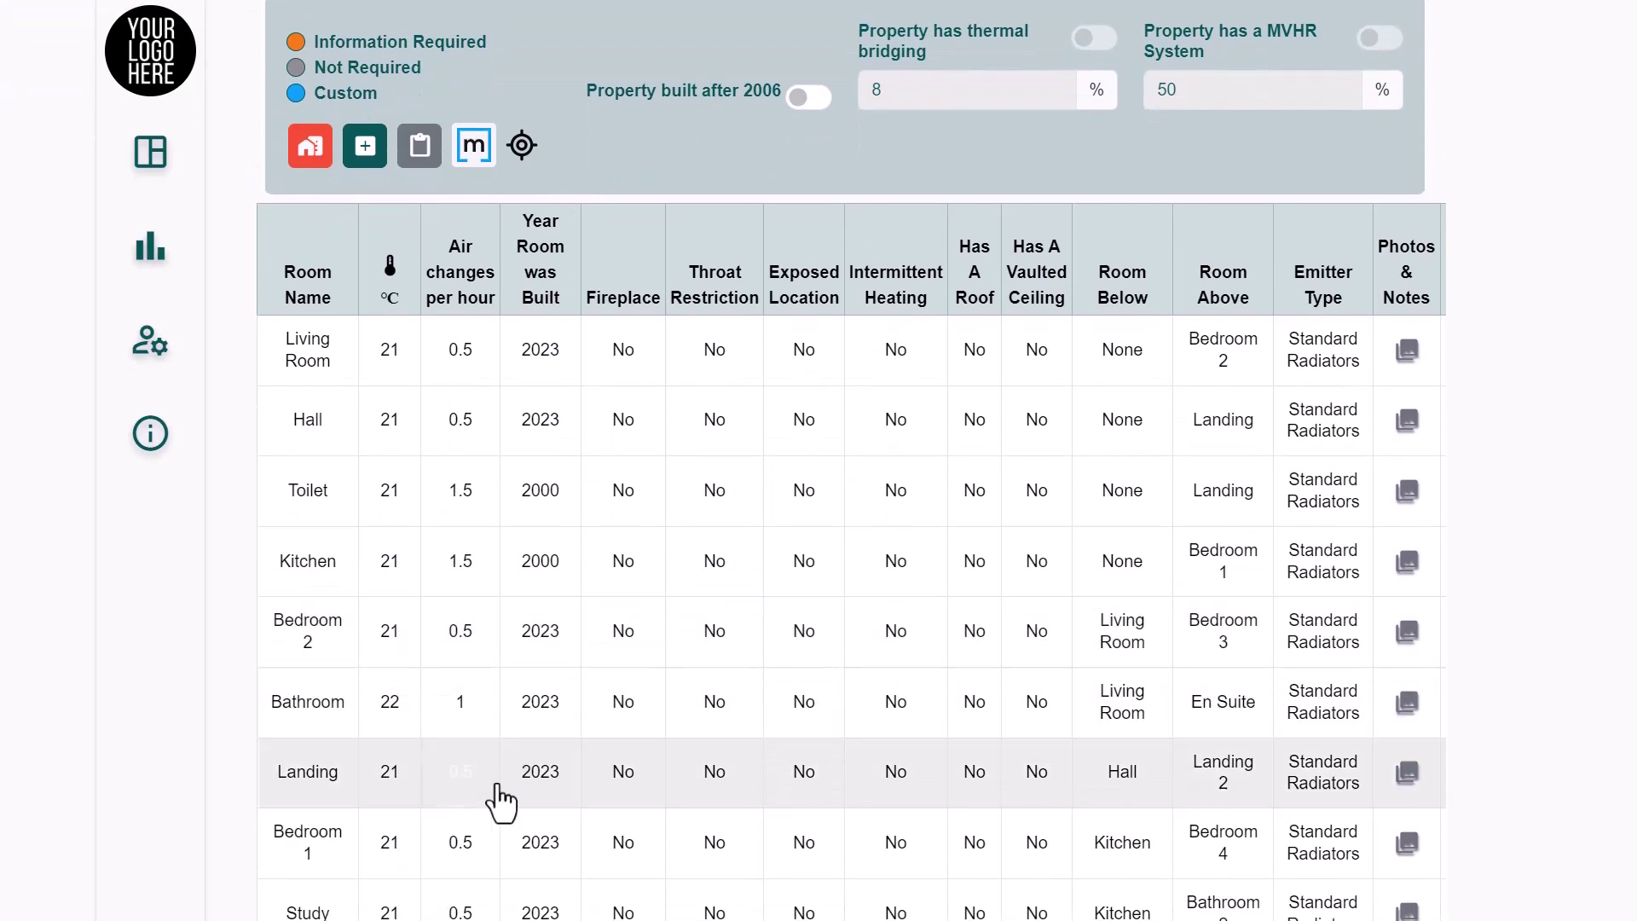
pyautogui.scroll(-3, 529, 768)
pyautogui.scroll(2, 571, 789)
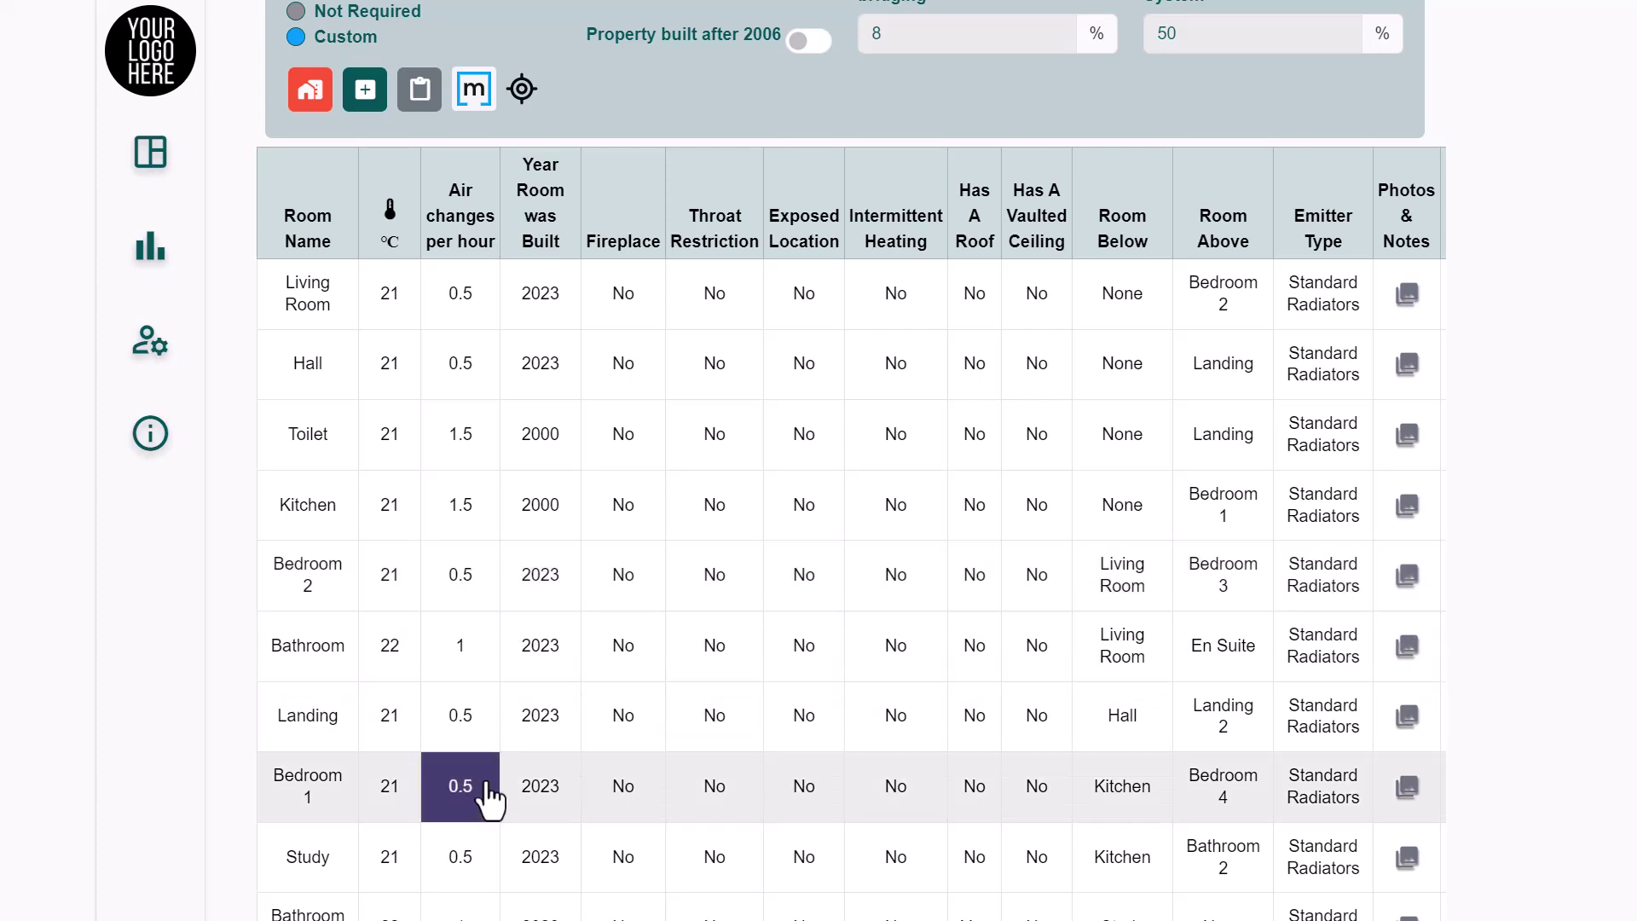
pyautogui.scroll(-1, 481, 793)
pyautogui.scroll(2, 546, 721)
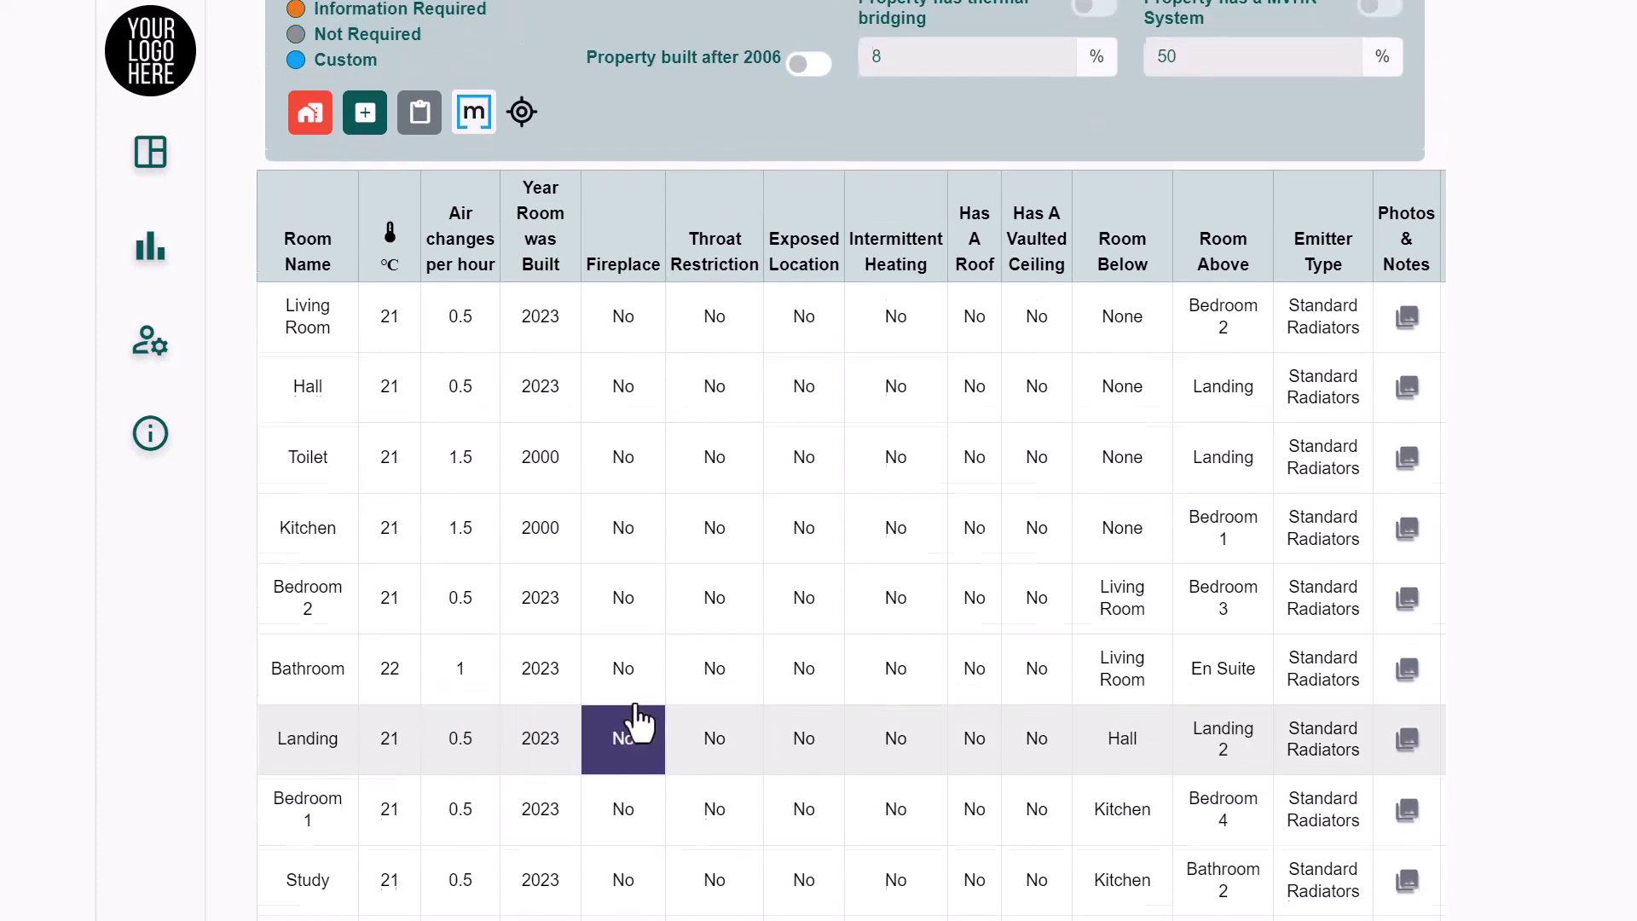
pyautogui.scroll(2, 767, 635)
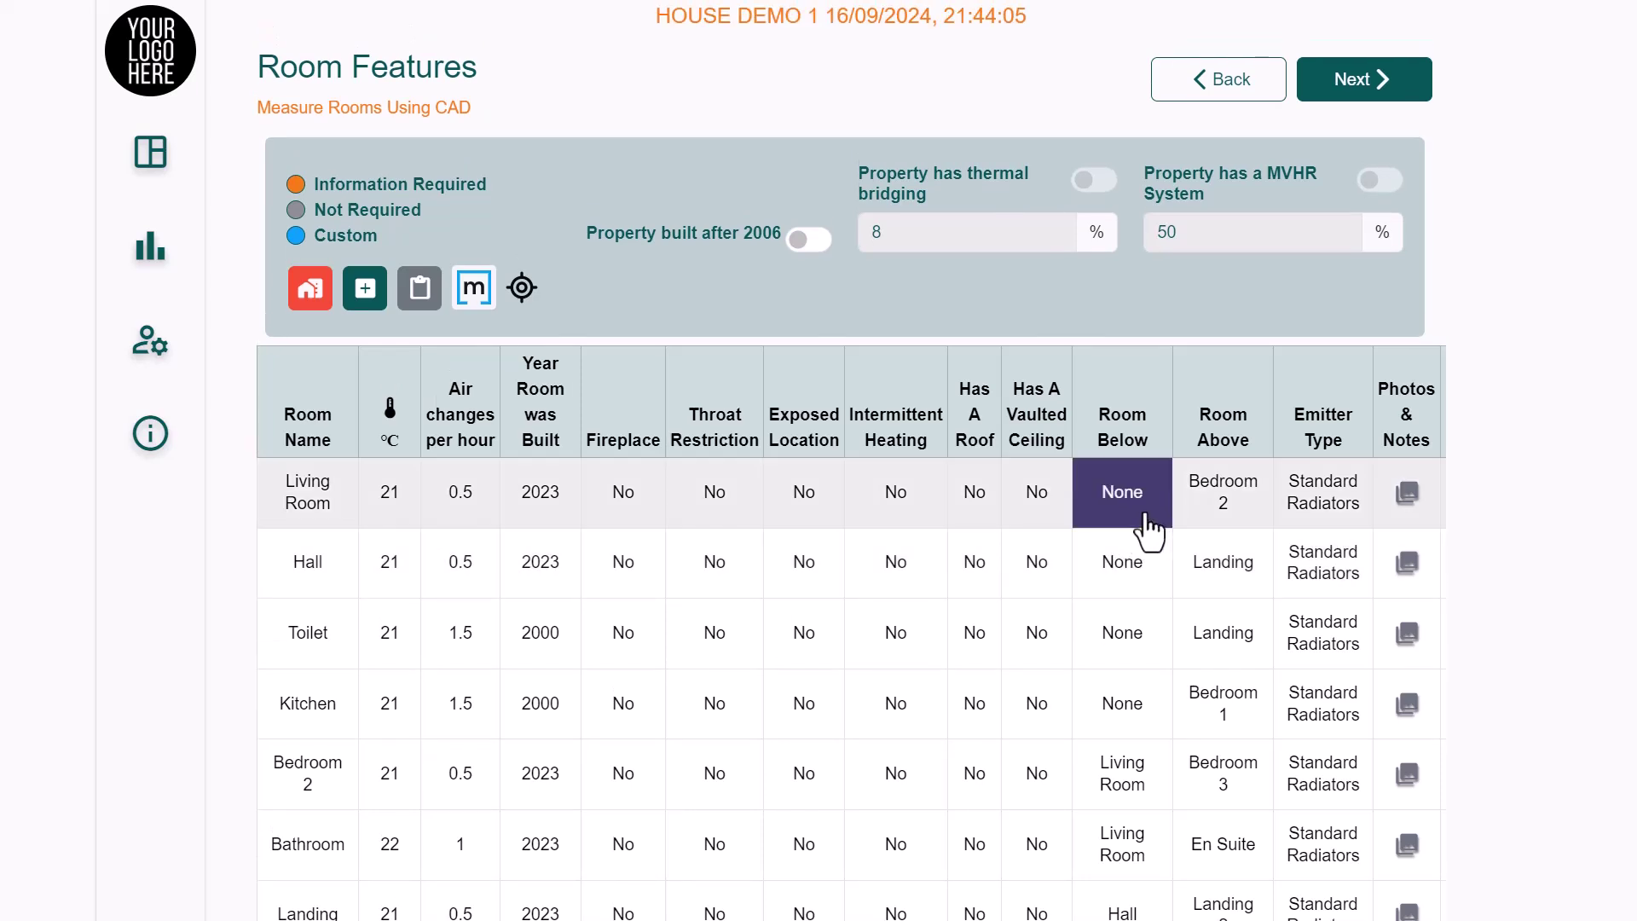
# Examine the Room Below and Room Above assignments, and the row options of the greyed-out Cupboard, Other and Other 1 rooms
pyautogui.moveTo(524, 291)
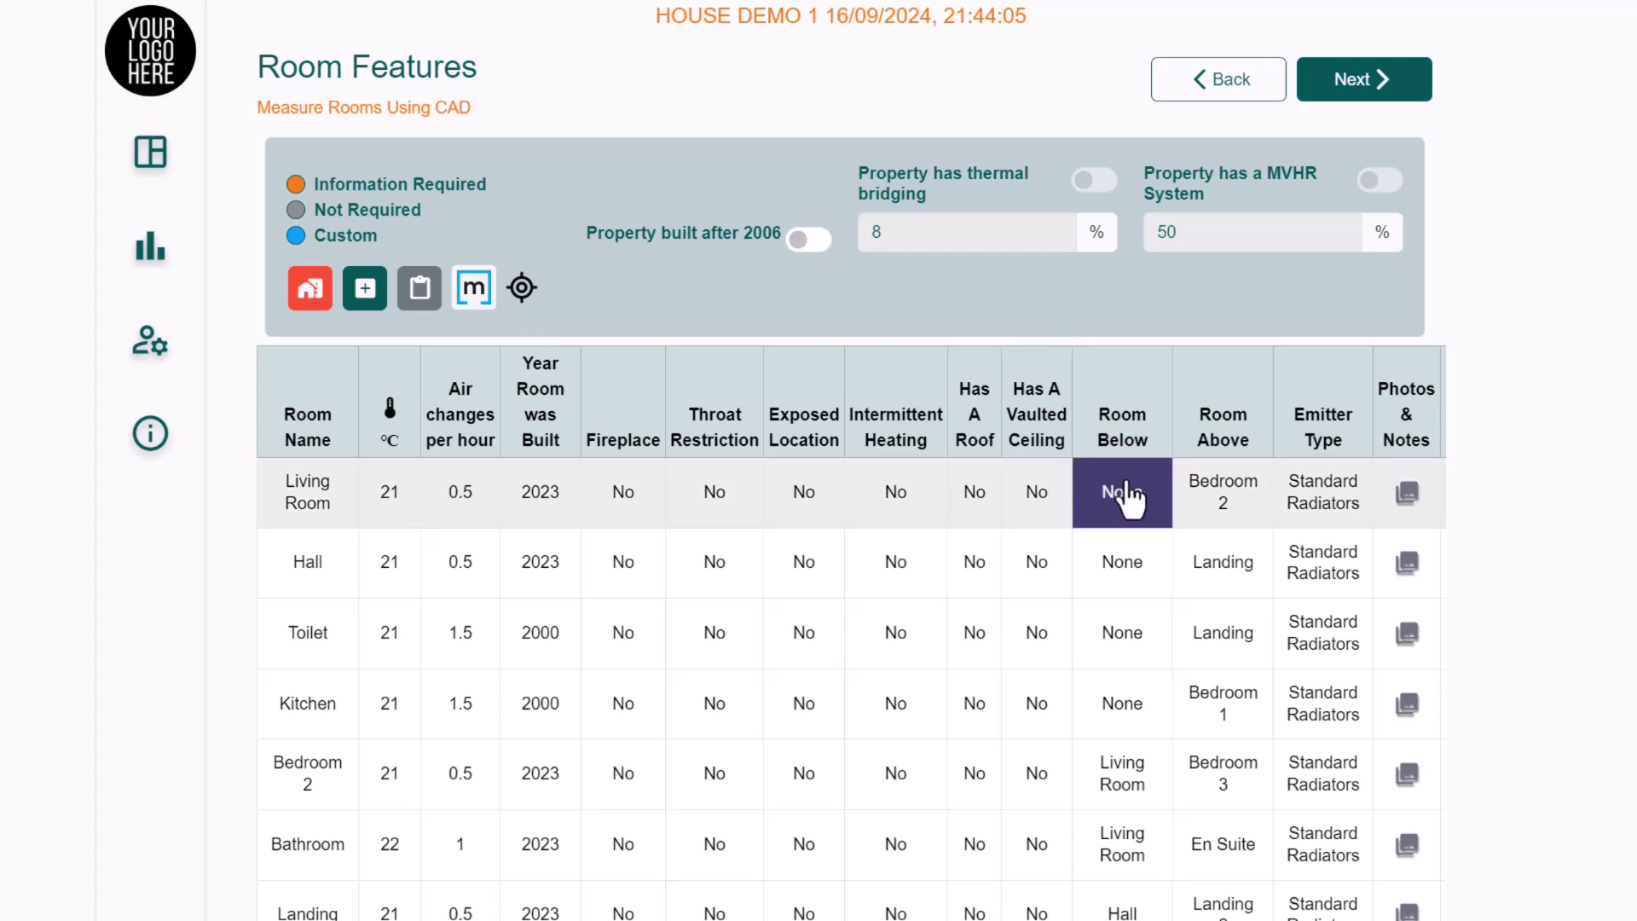
pyautogui.scroll(-1, 1194, 554)
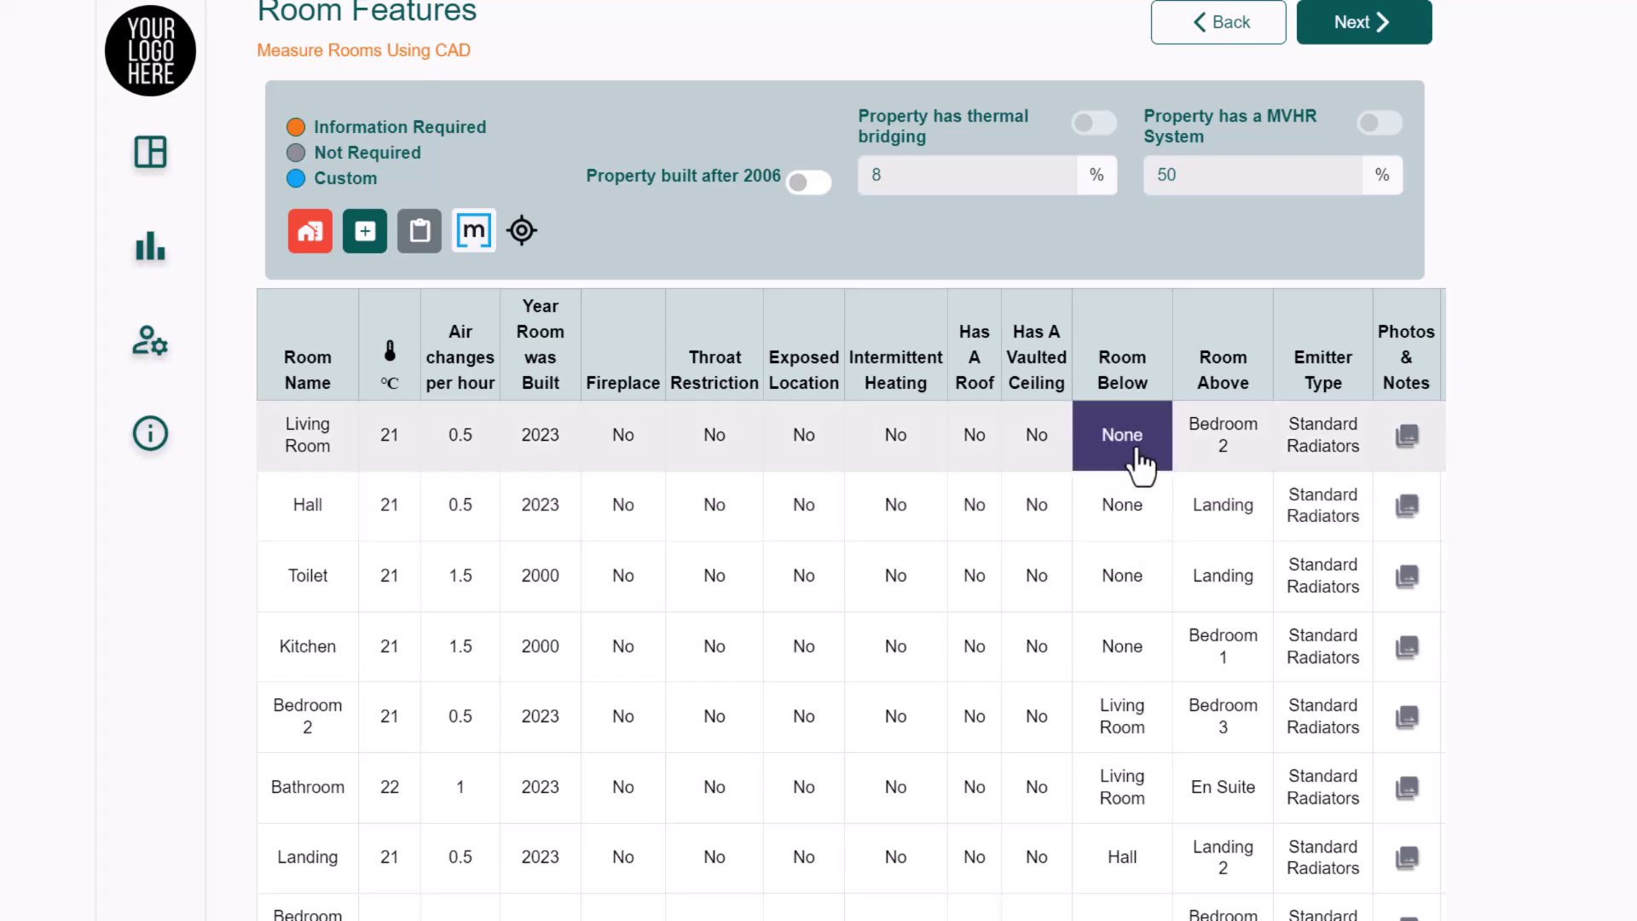
pyautogui.scroll(-4, 1188, 674)
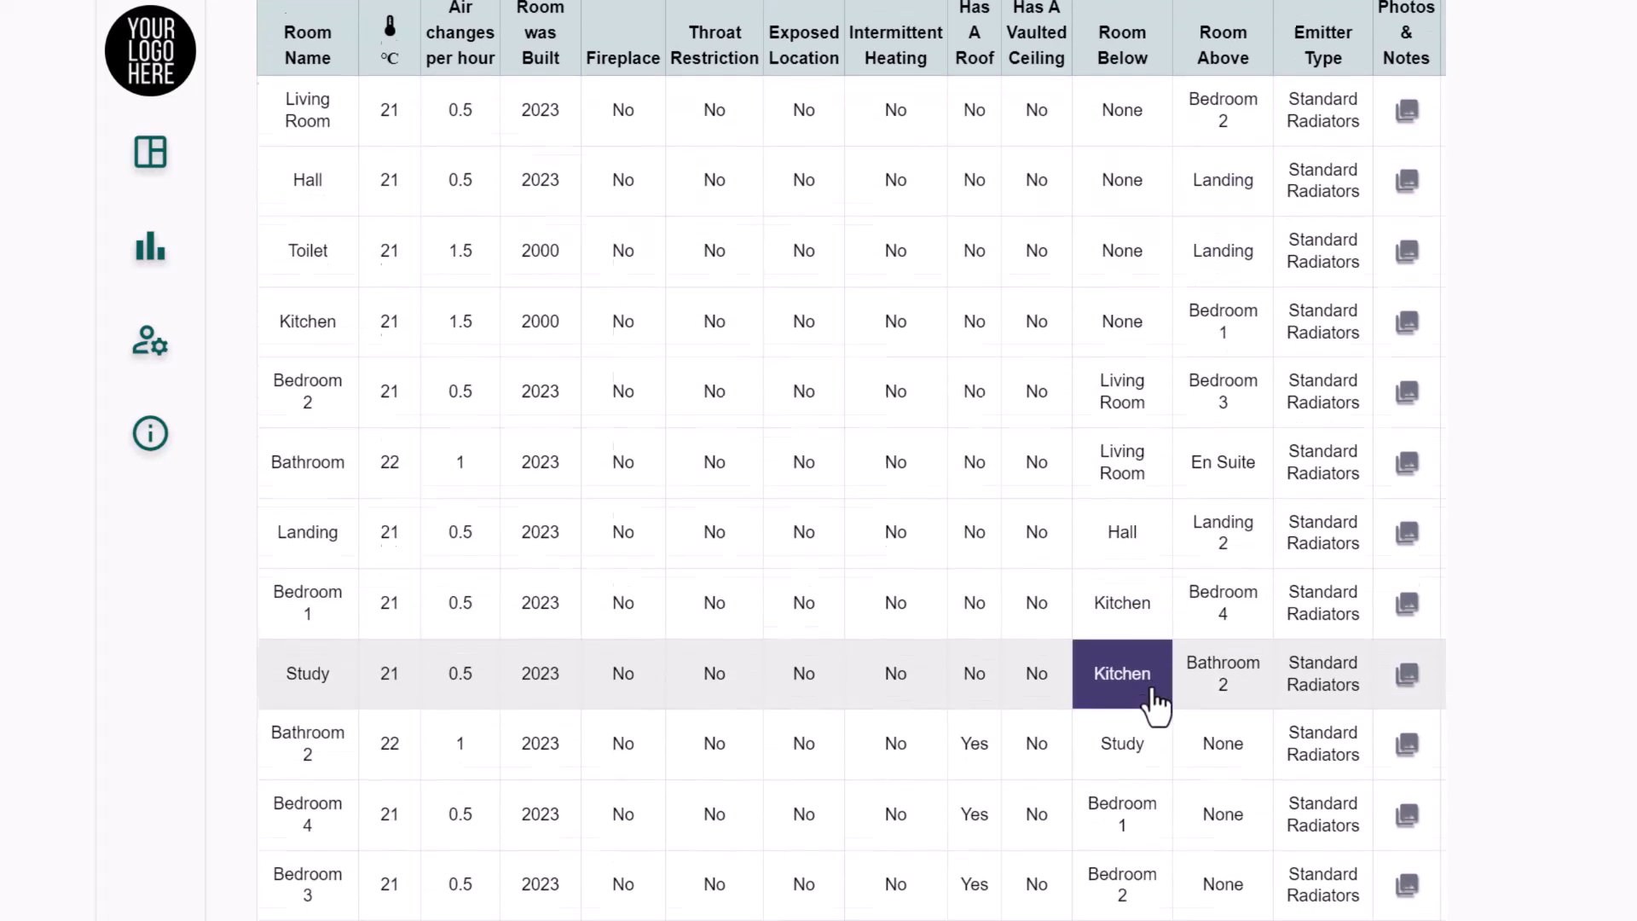
pyautogui.scroll(5, 1196, 672)
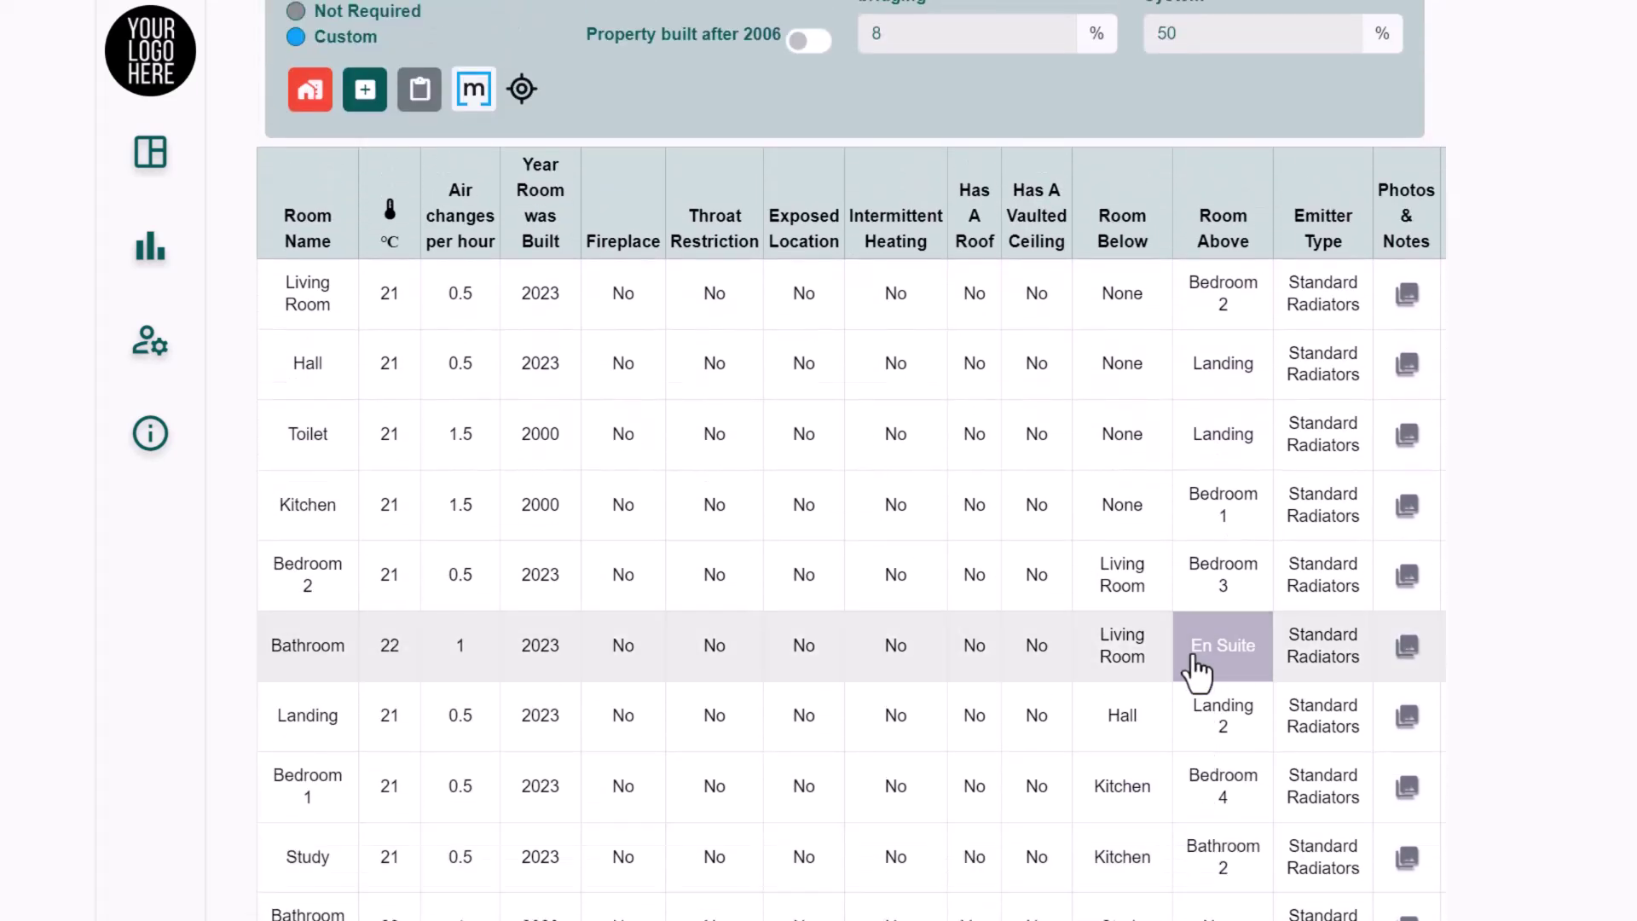
pyautogui.scroll(-2, 1163, 597)
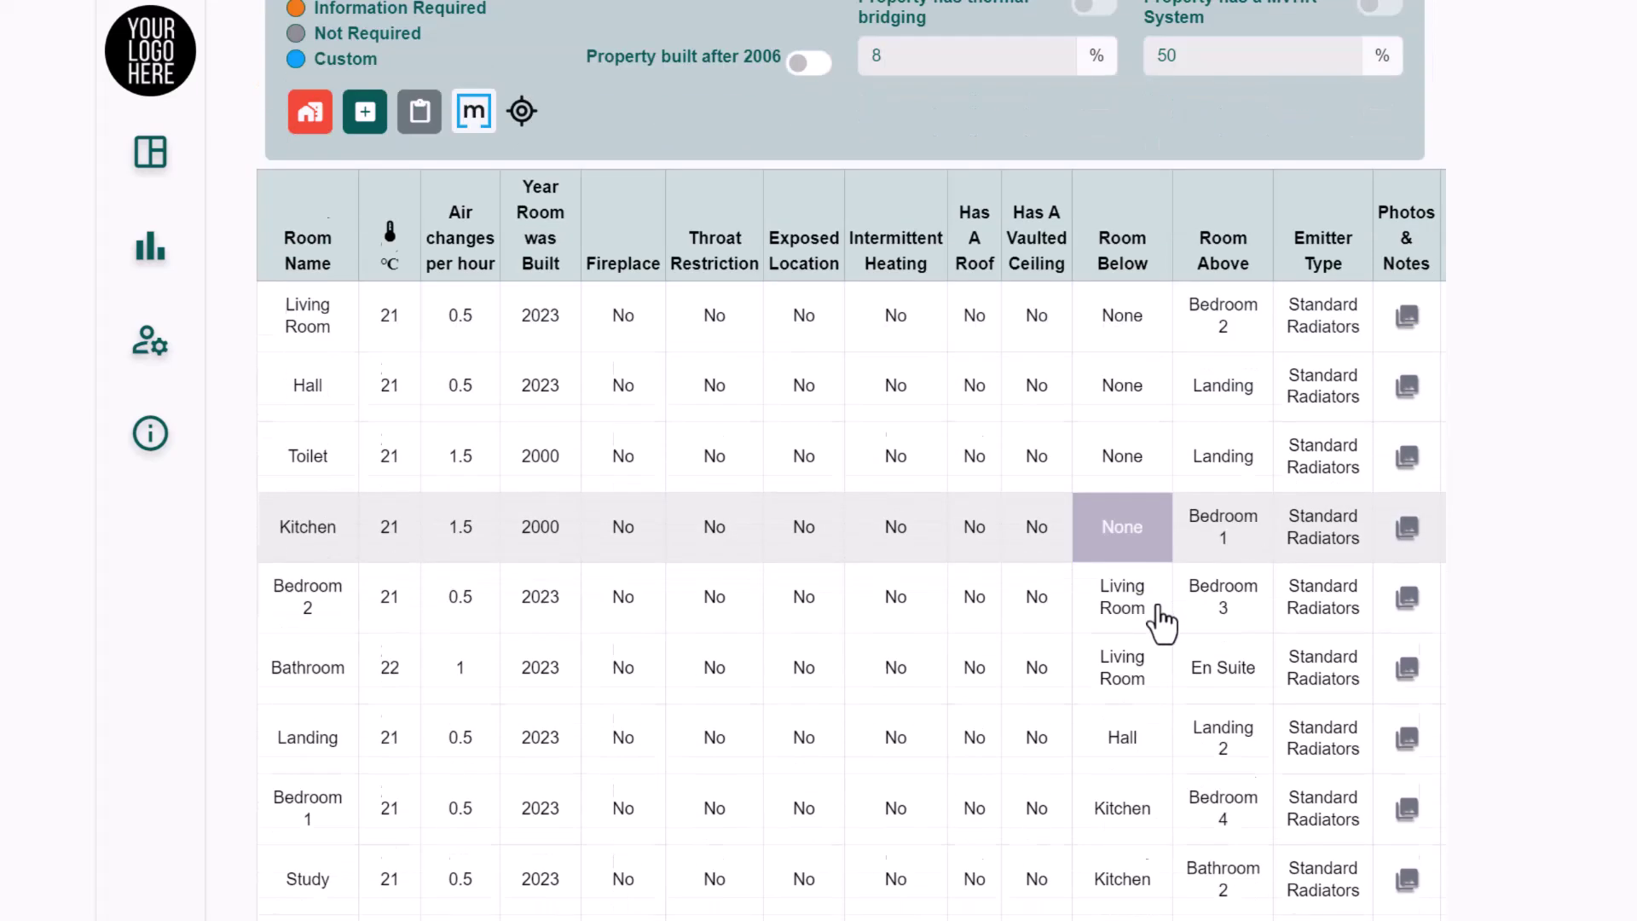
pyautogui.scroll(1, 638, 249)
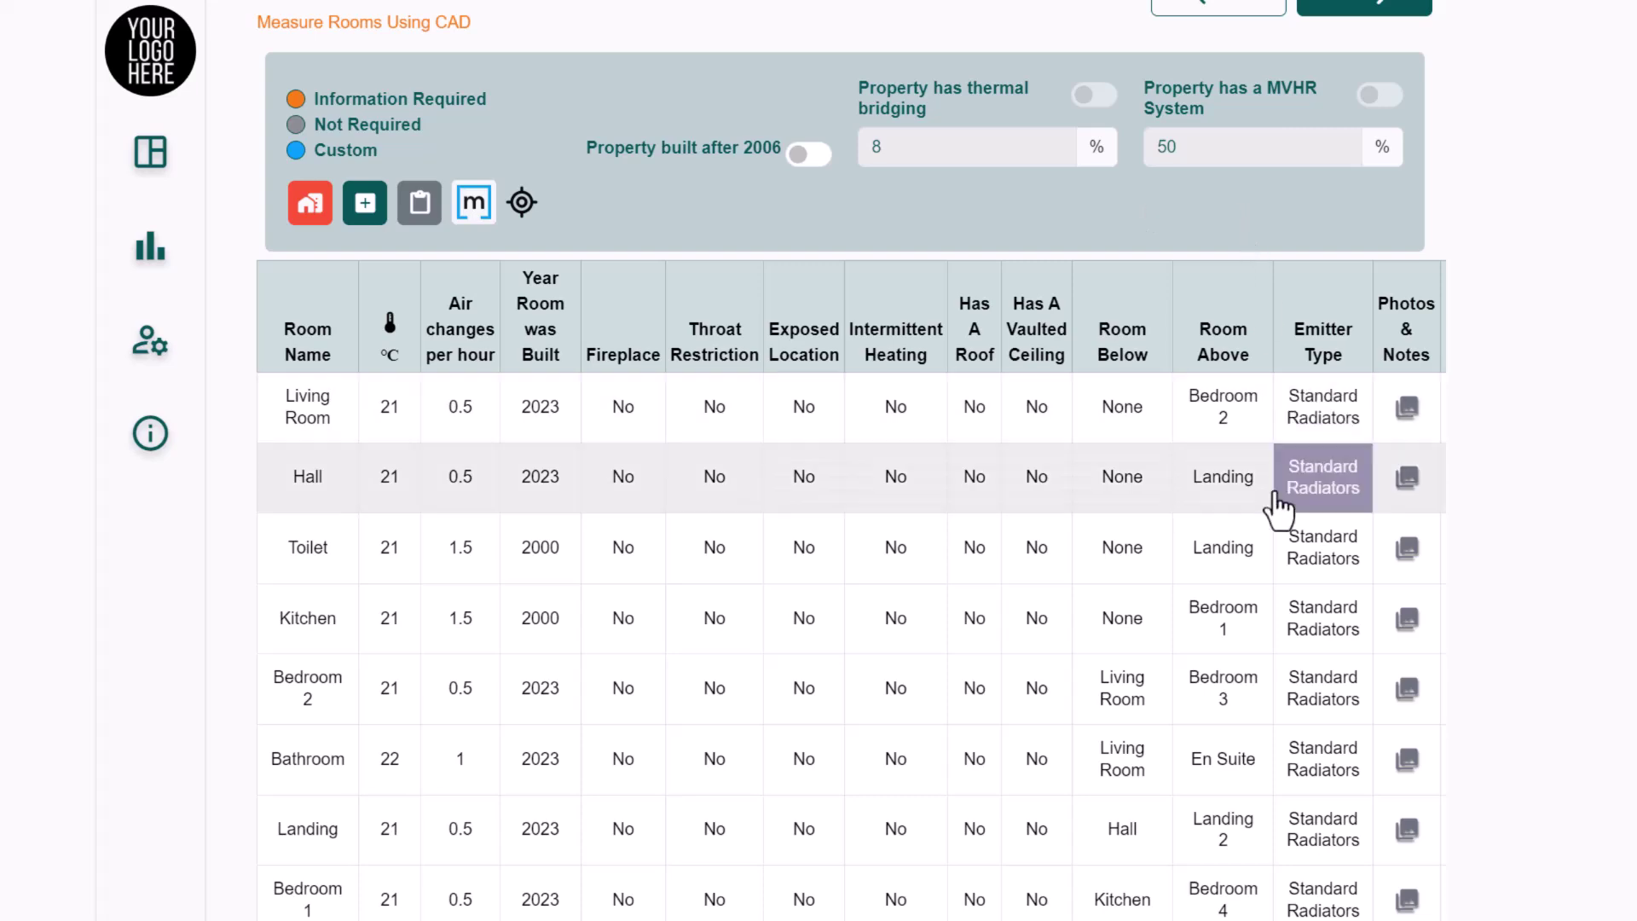
pyautogui.scroll(-5, 1282, 503)
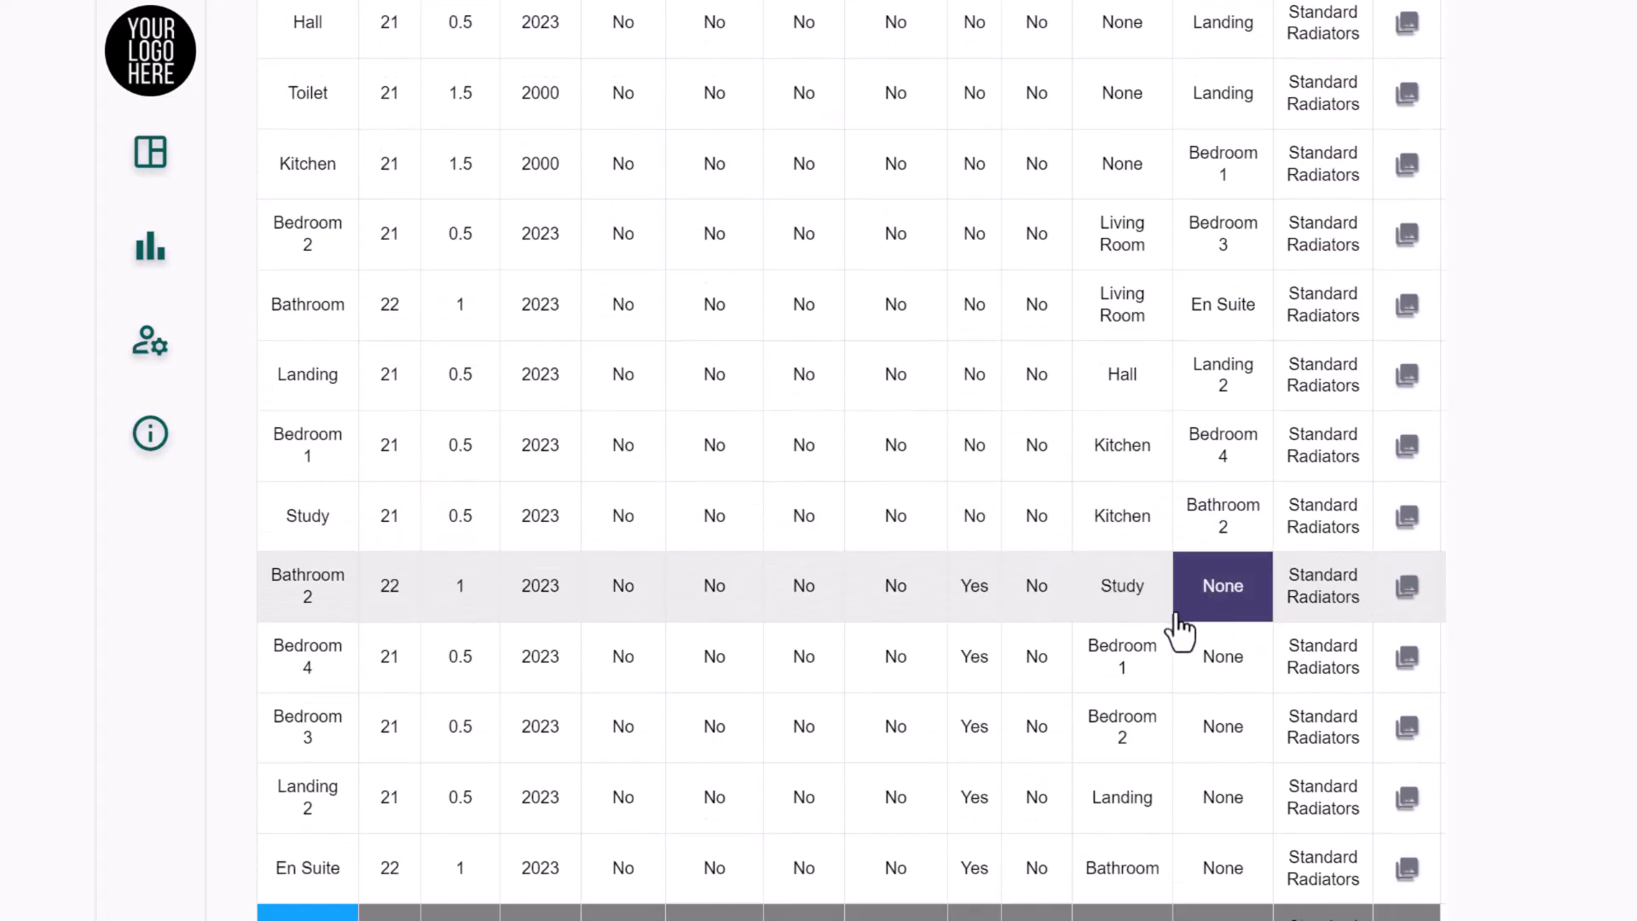
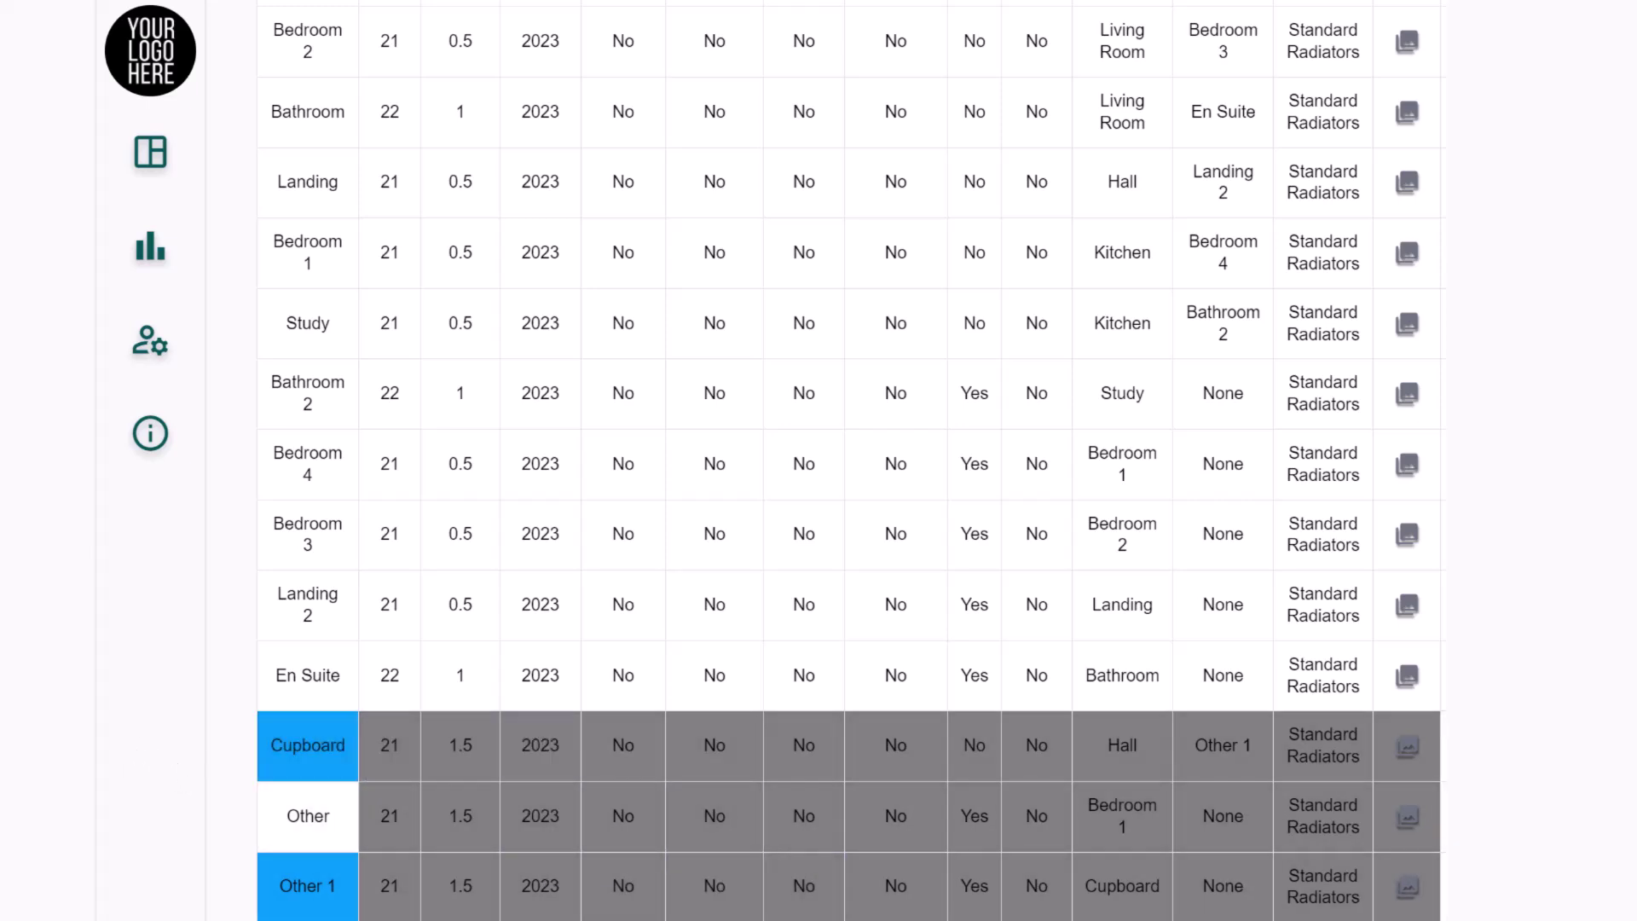
pyautogui.hscroll(3, 548, 864)
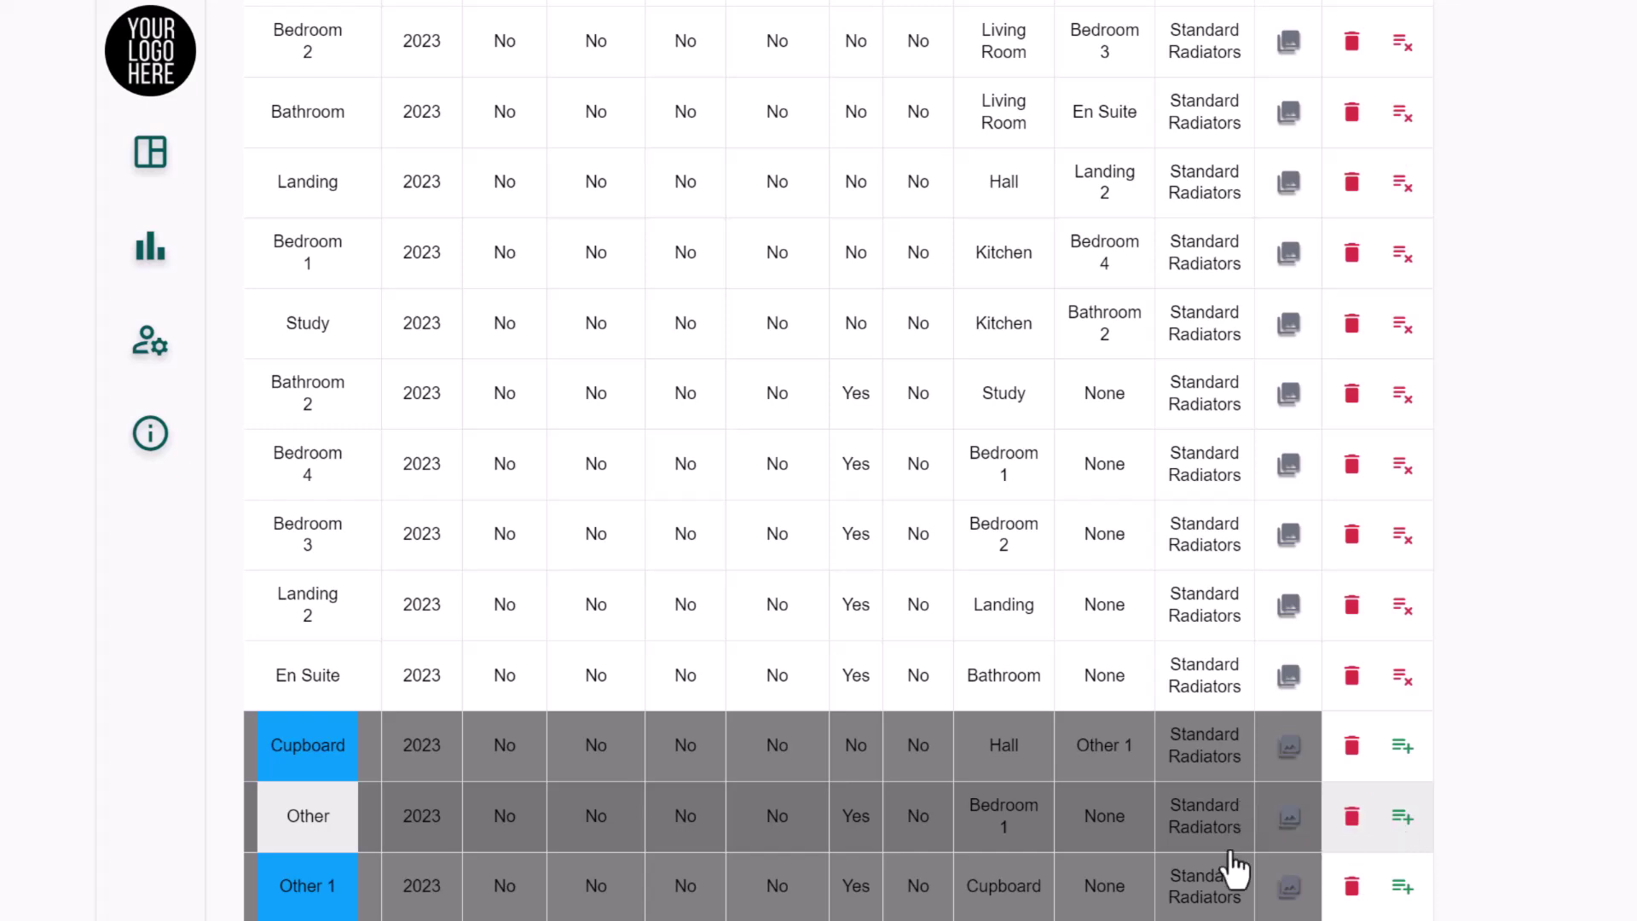
pyautogui.hscroll(-3, 676, 852)
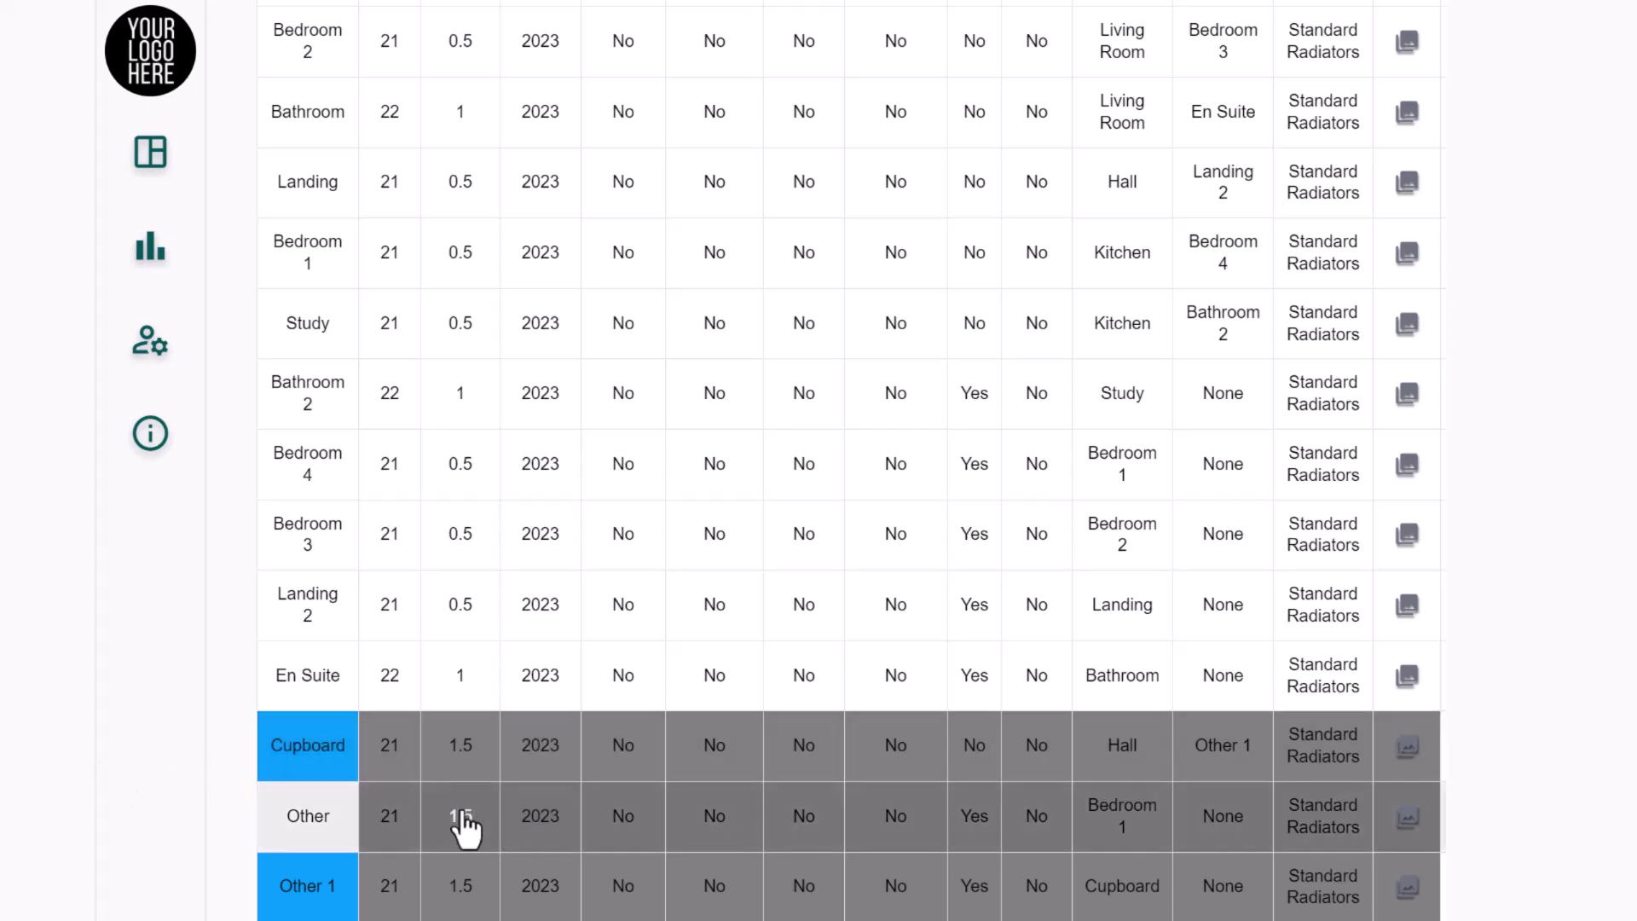
pyautogui.scroll(1, 559, 755)
pyautogui.scroll(10, 559, 754)
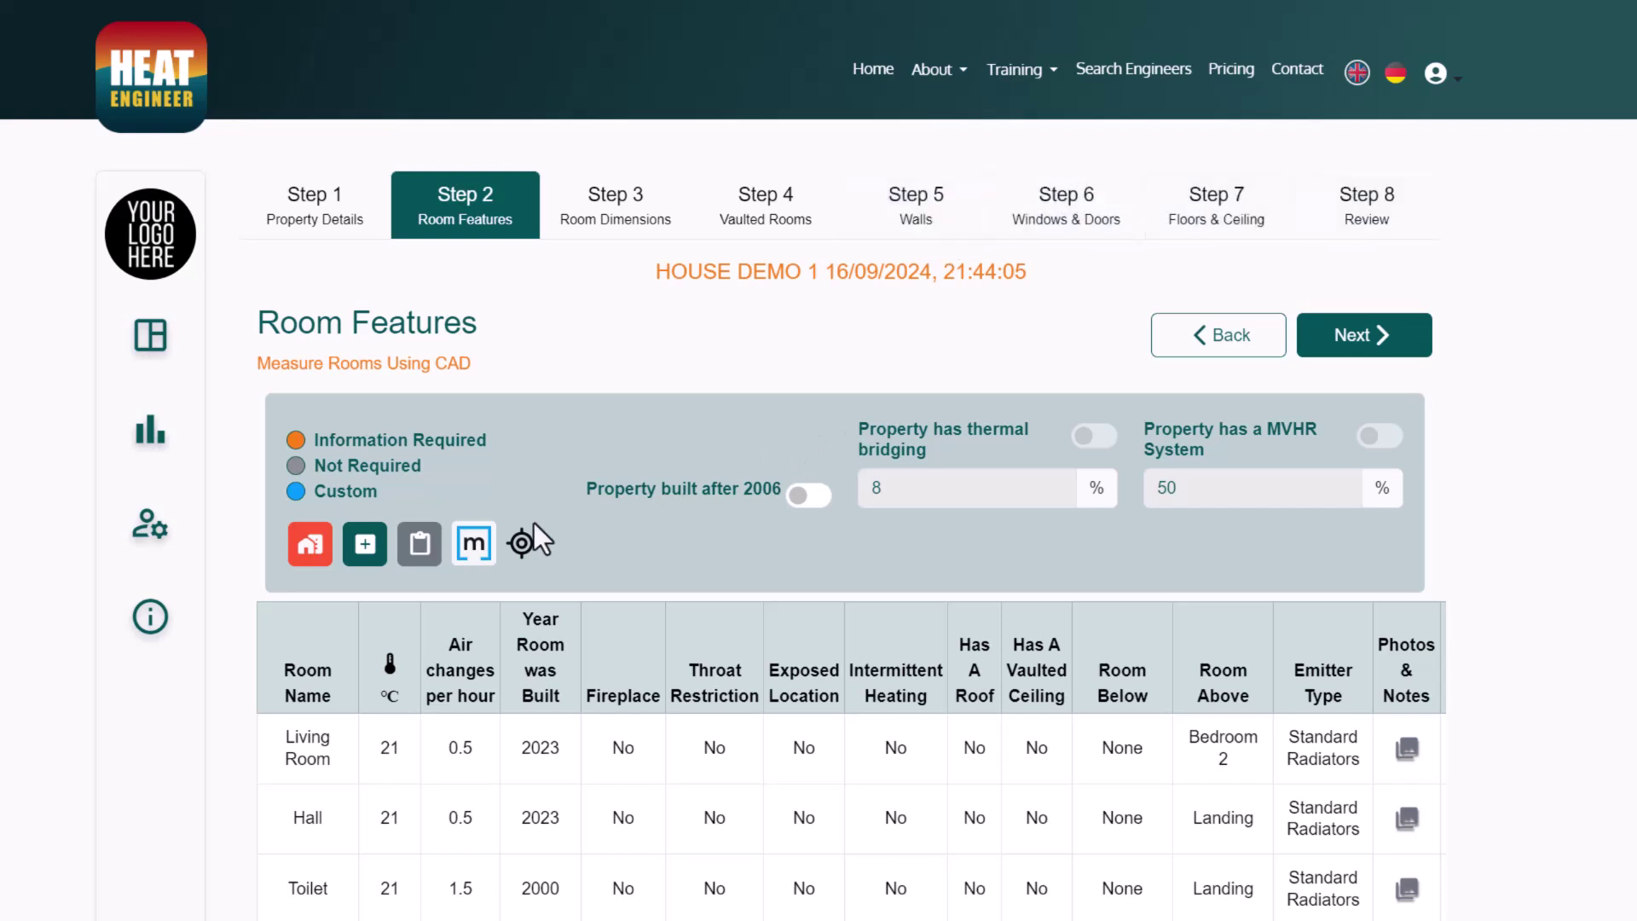
# Try the Magicplan Update options for radiators and rooms above & below, switch both off again and close without updating
pyautogui.click(474, 550)
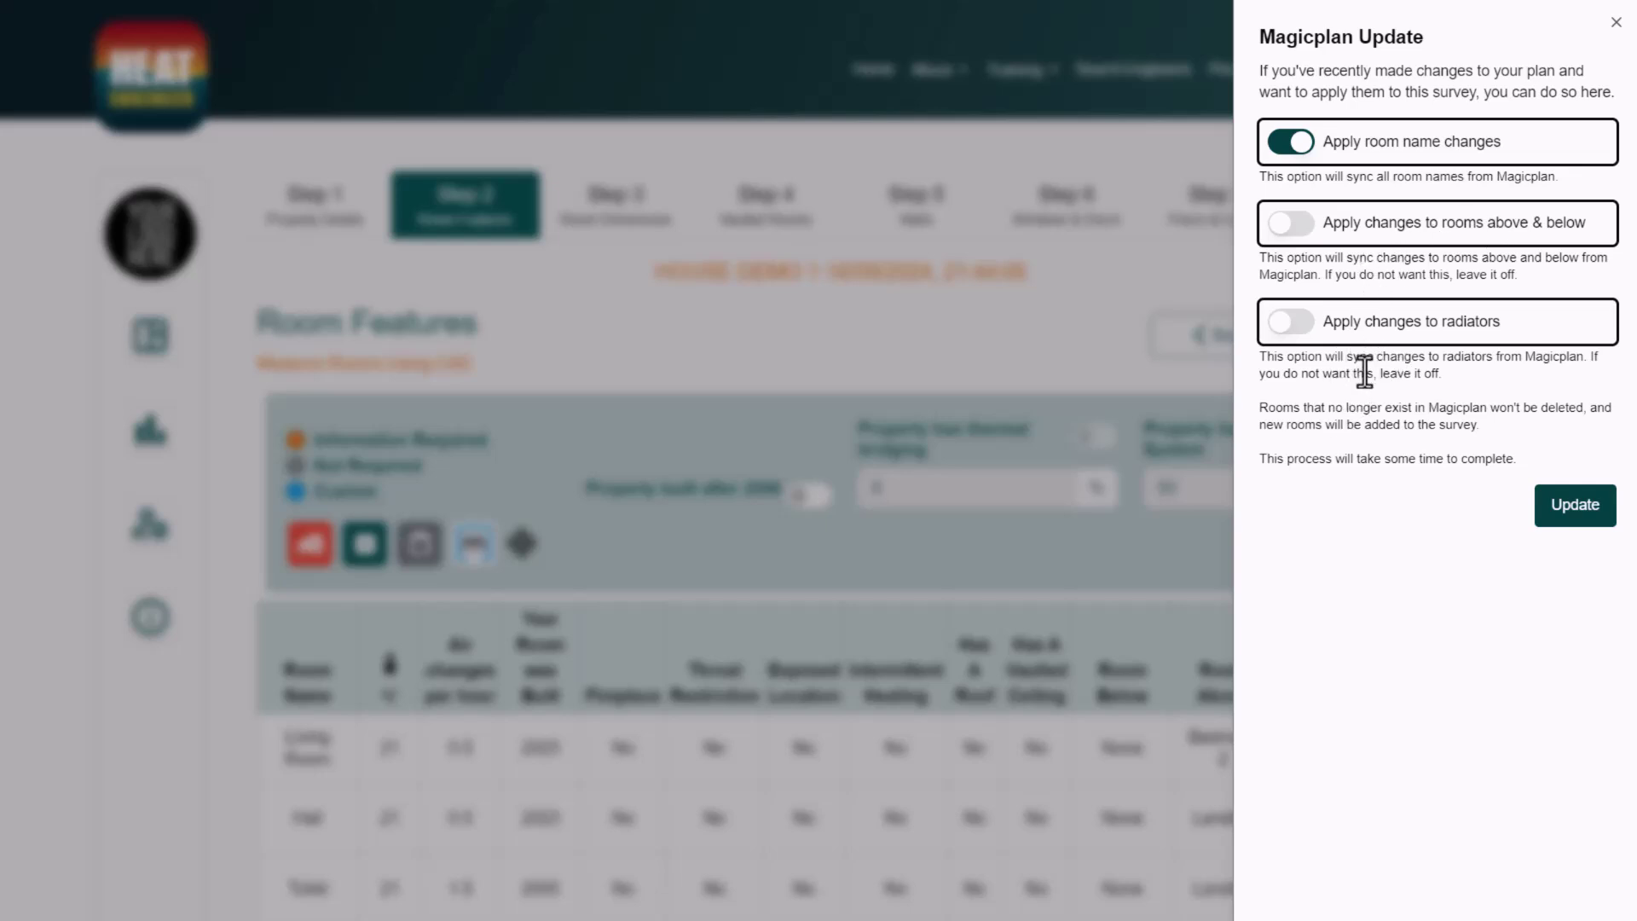
pyautogui.click(1288, 323)
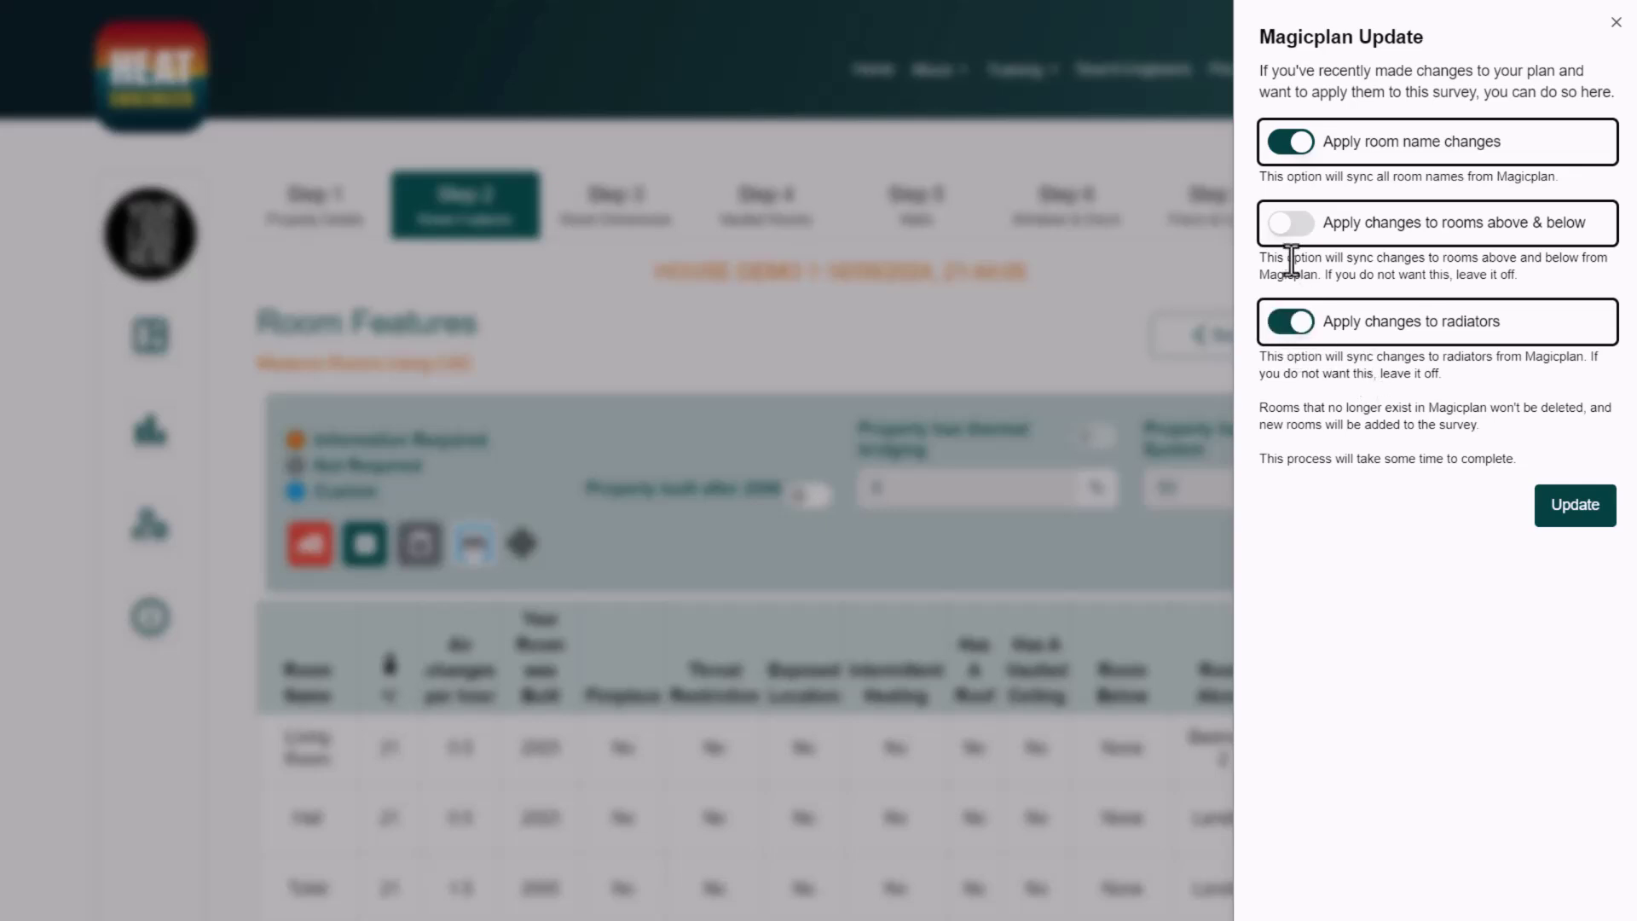
pyautogui.click(1288, 225)
pyautogui.click(1289, 226)
pyautogui.click(1294, 324)
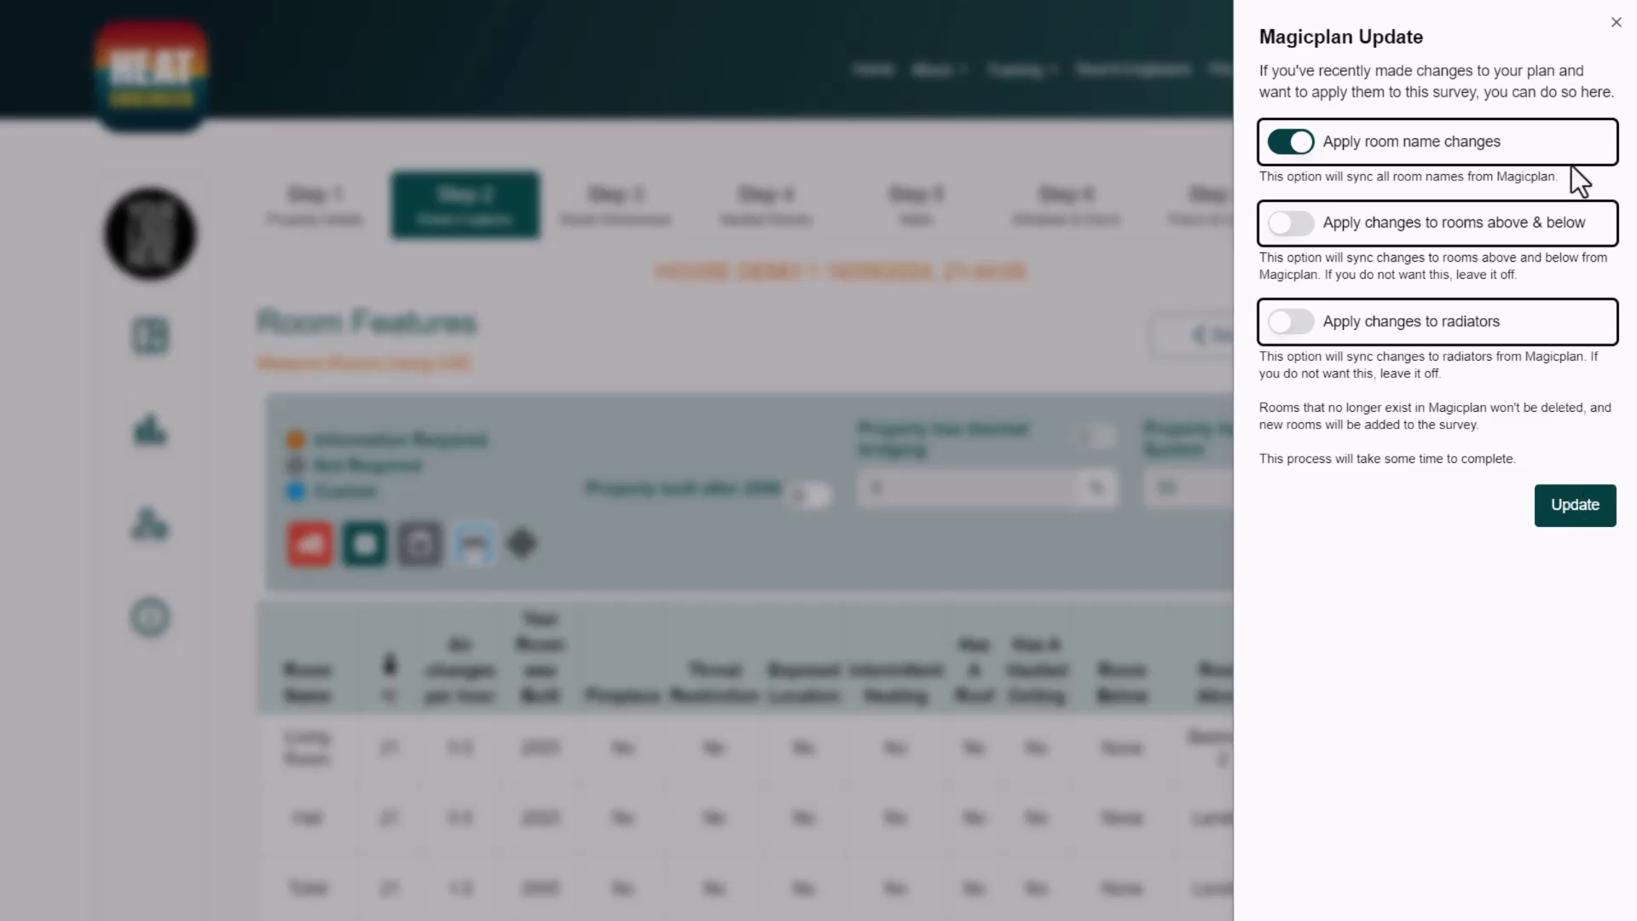
pyautogui.click(1616, 23)
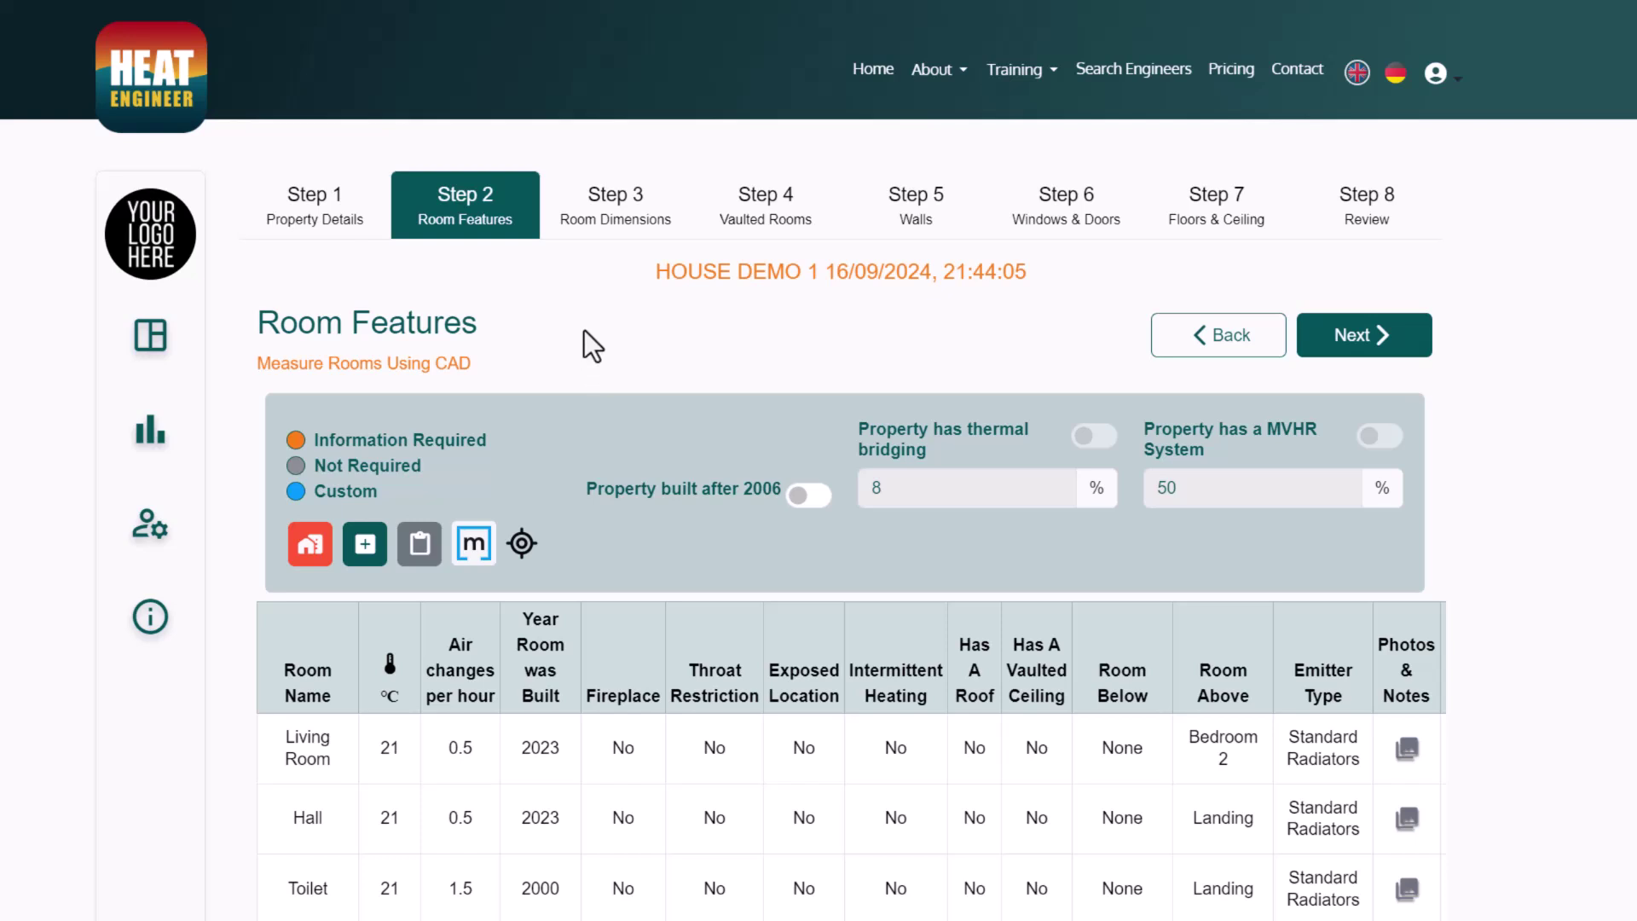
# Examine the floor areas, heights, wall lengths, window and door areas of all rooms in the Room Dimensions step
pyautogui.click(609, 218)
pyautogui.scroll(-5, 661, 315)
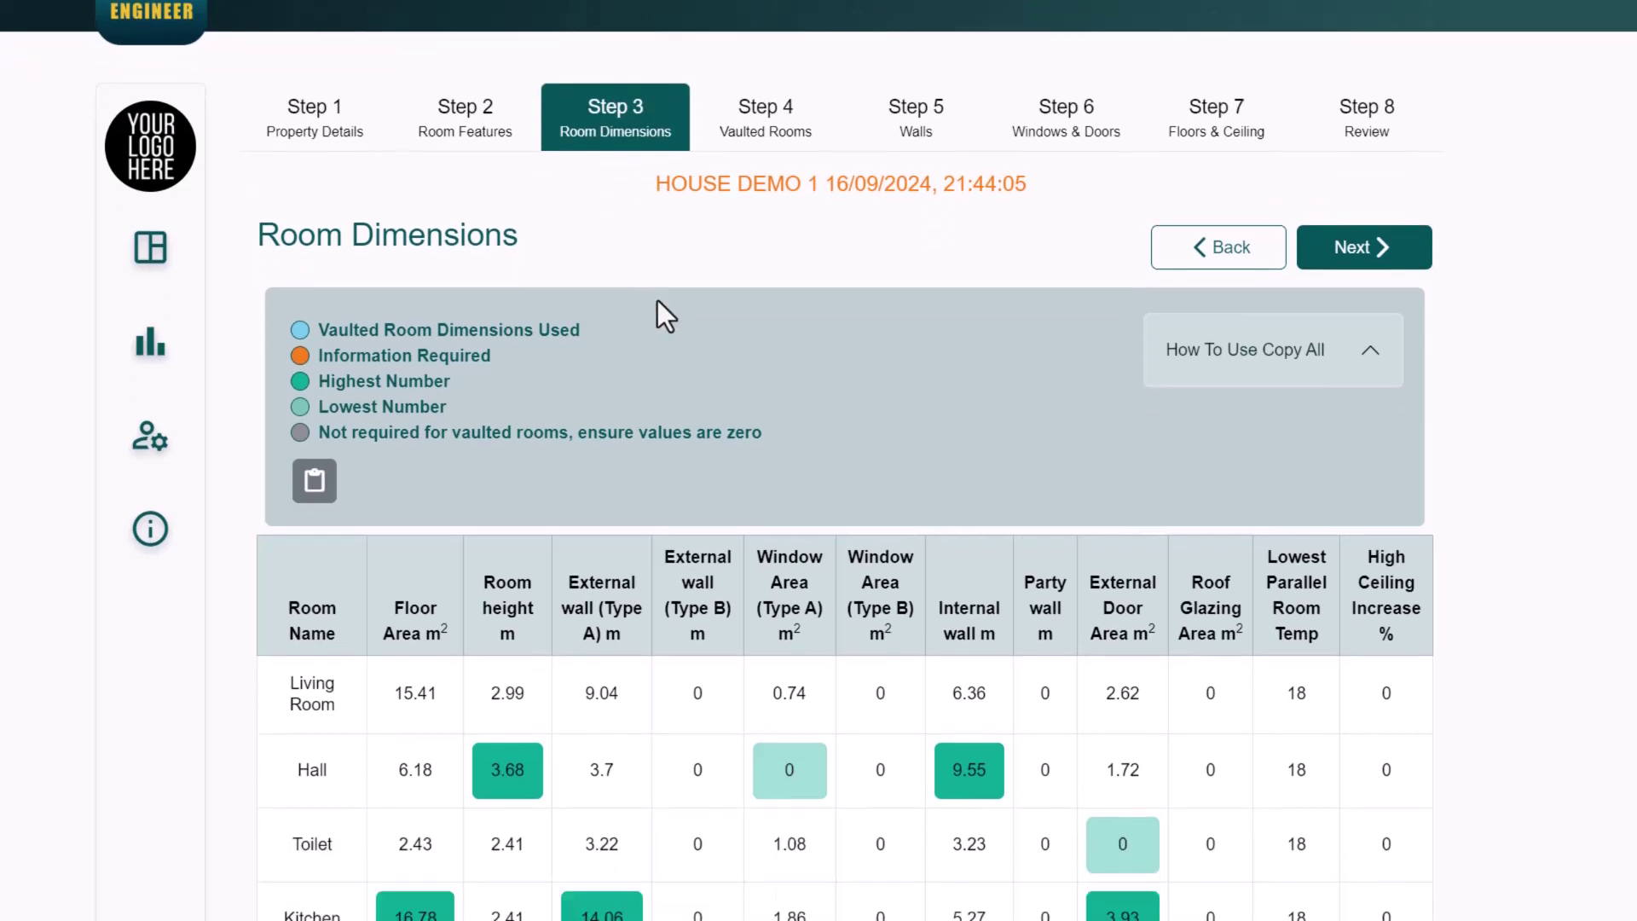
pyautogui.scroll(-2, 727, 337)
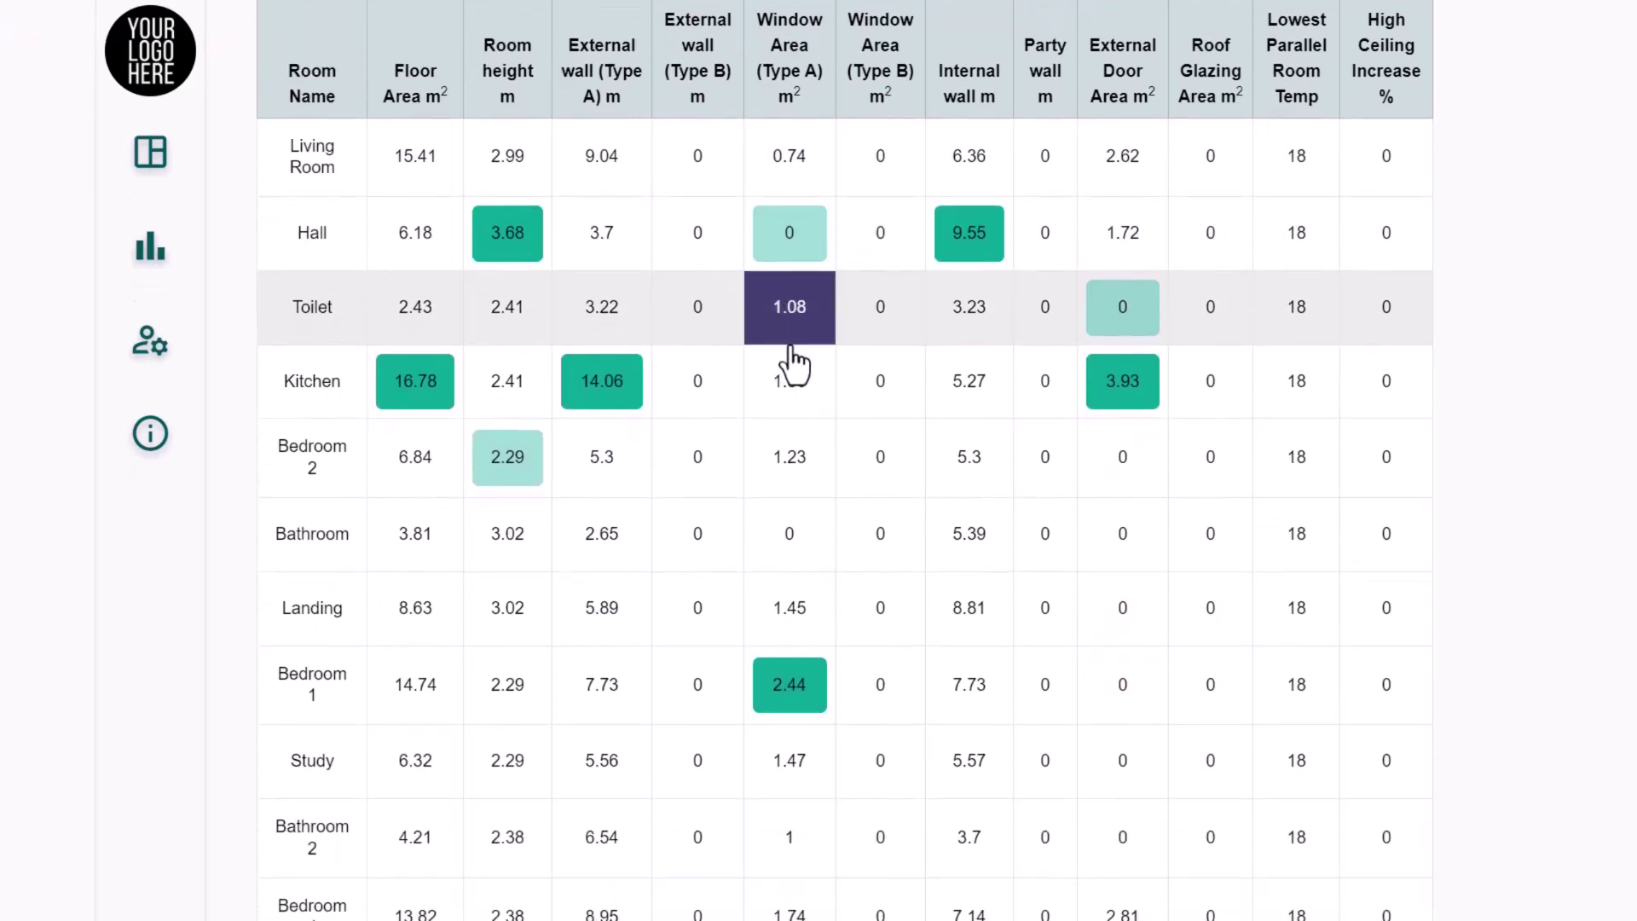
pyautogui.scroll(-3, 794, 363)
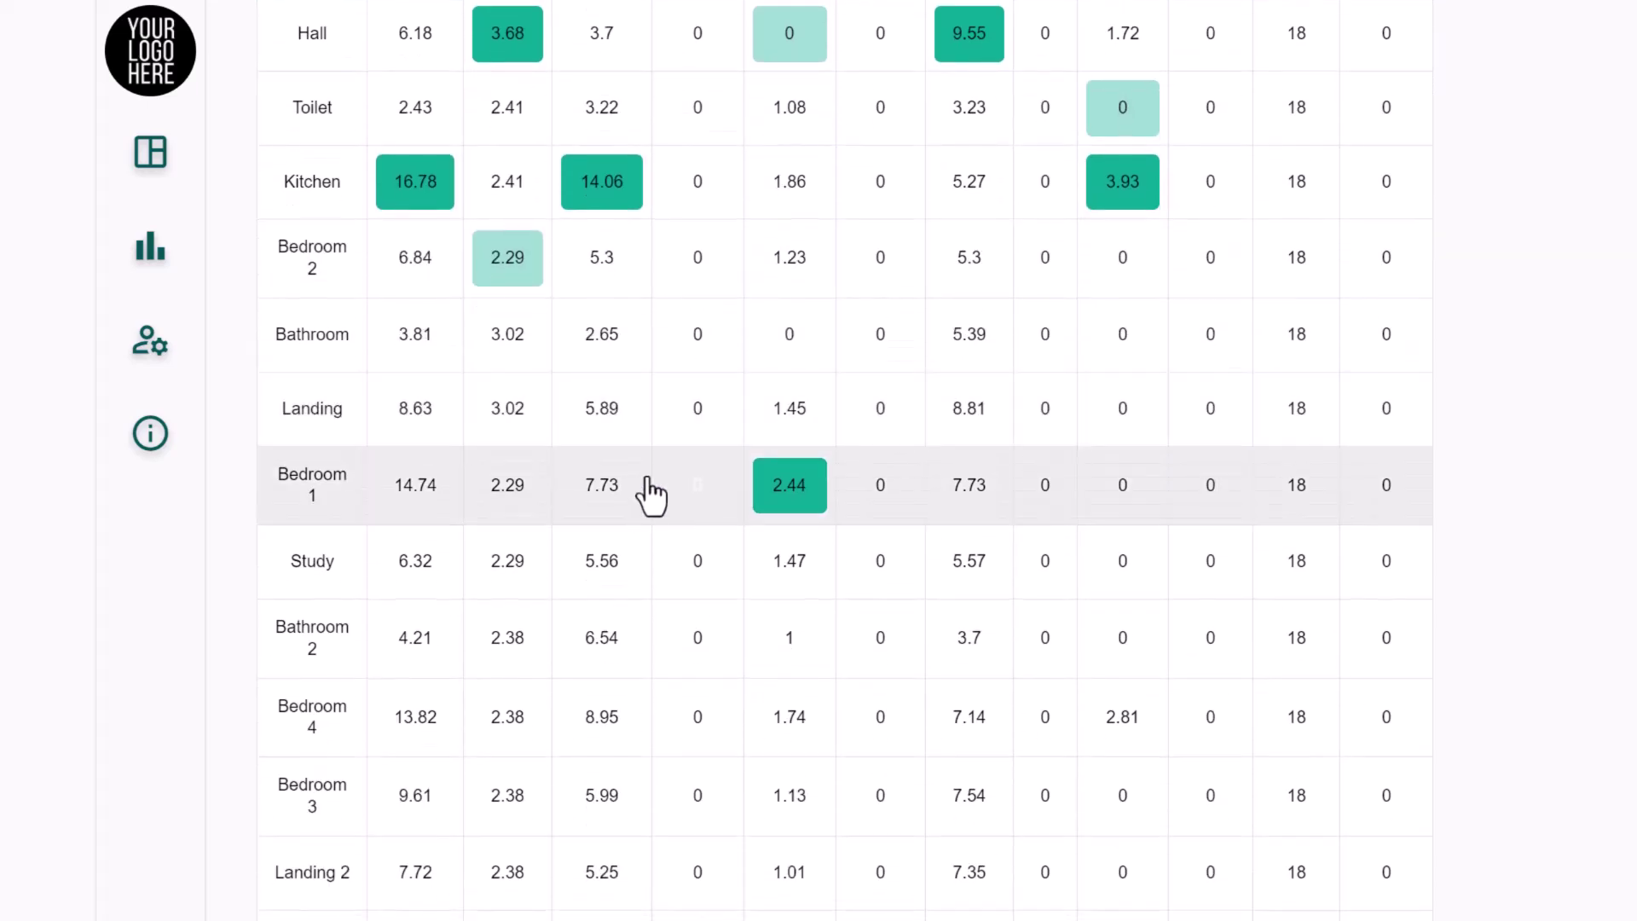
pyautogui.scroll(-1, 594, 616)
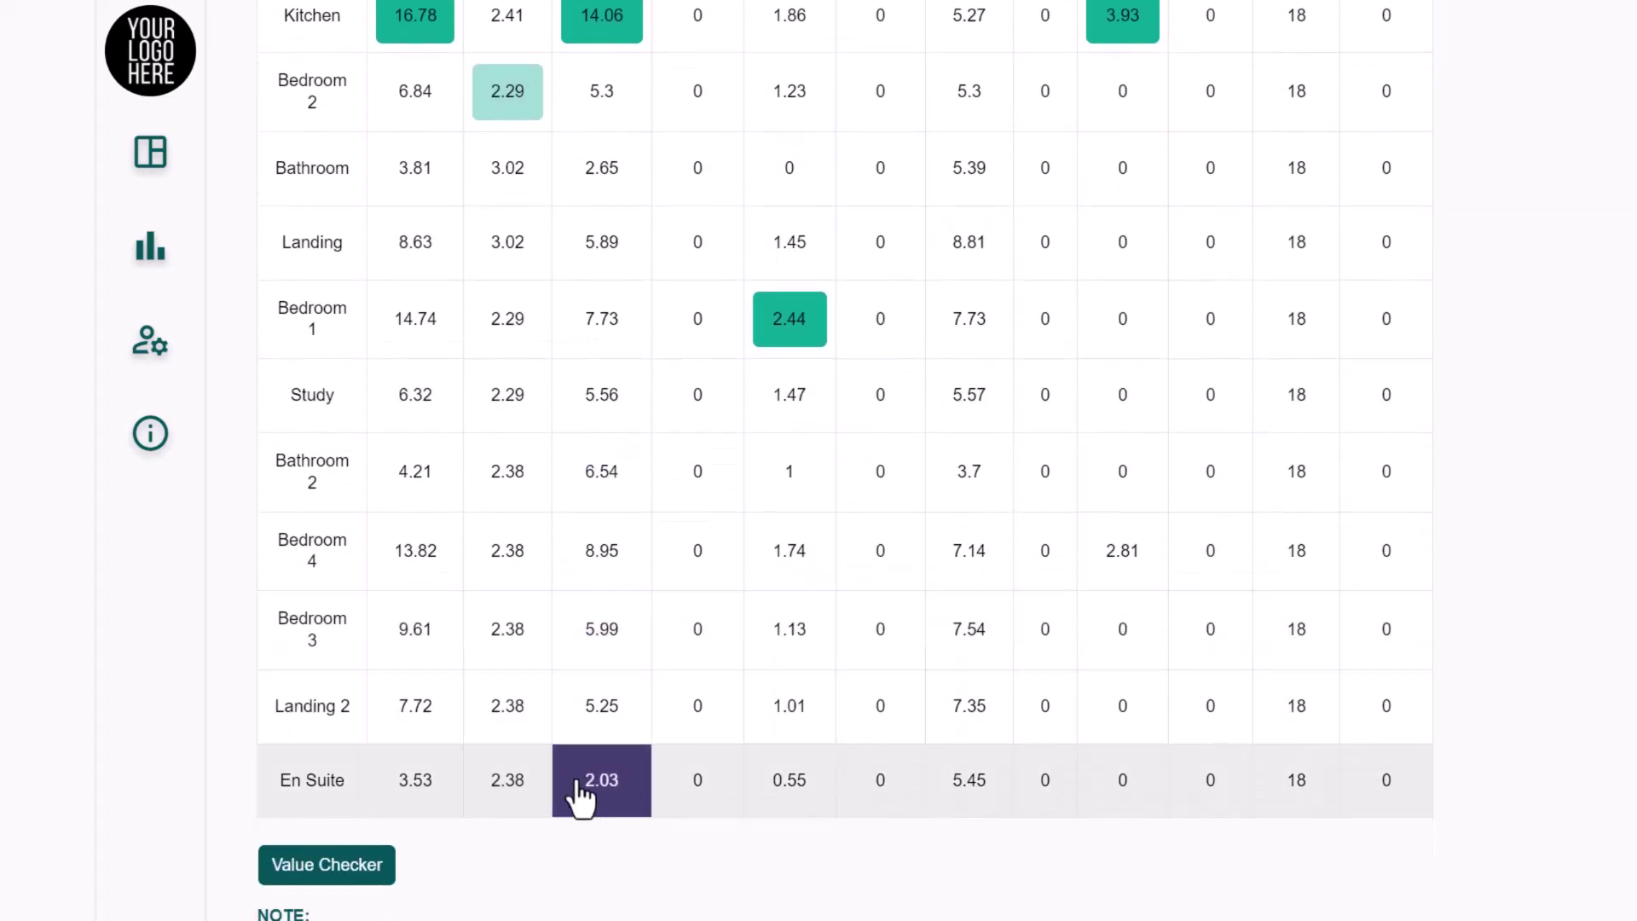
pyautogui.scroll(3, 546, 726)
pyautogui.scroll(5, 547, 726)
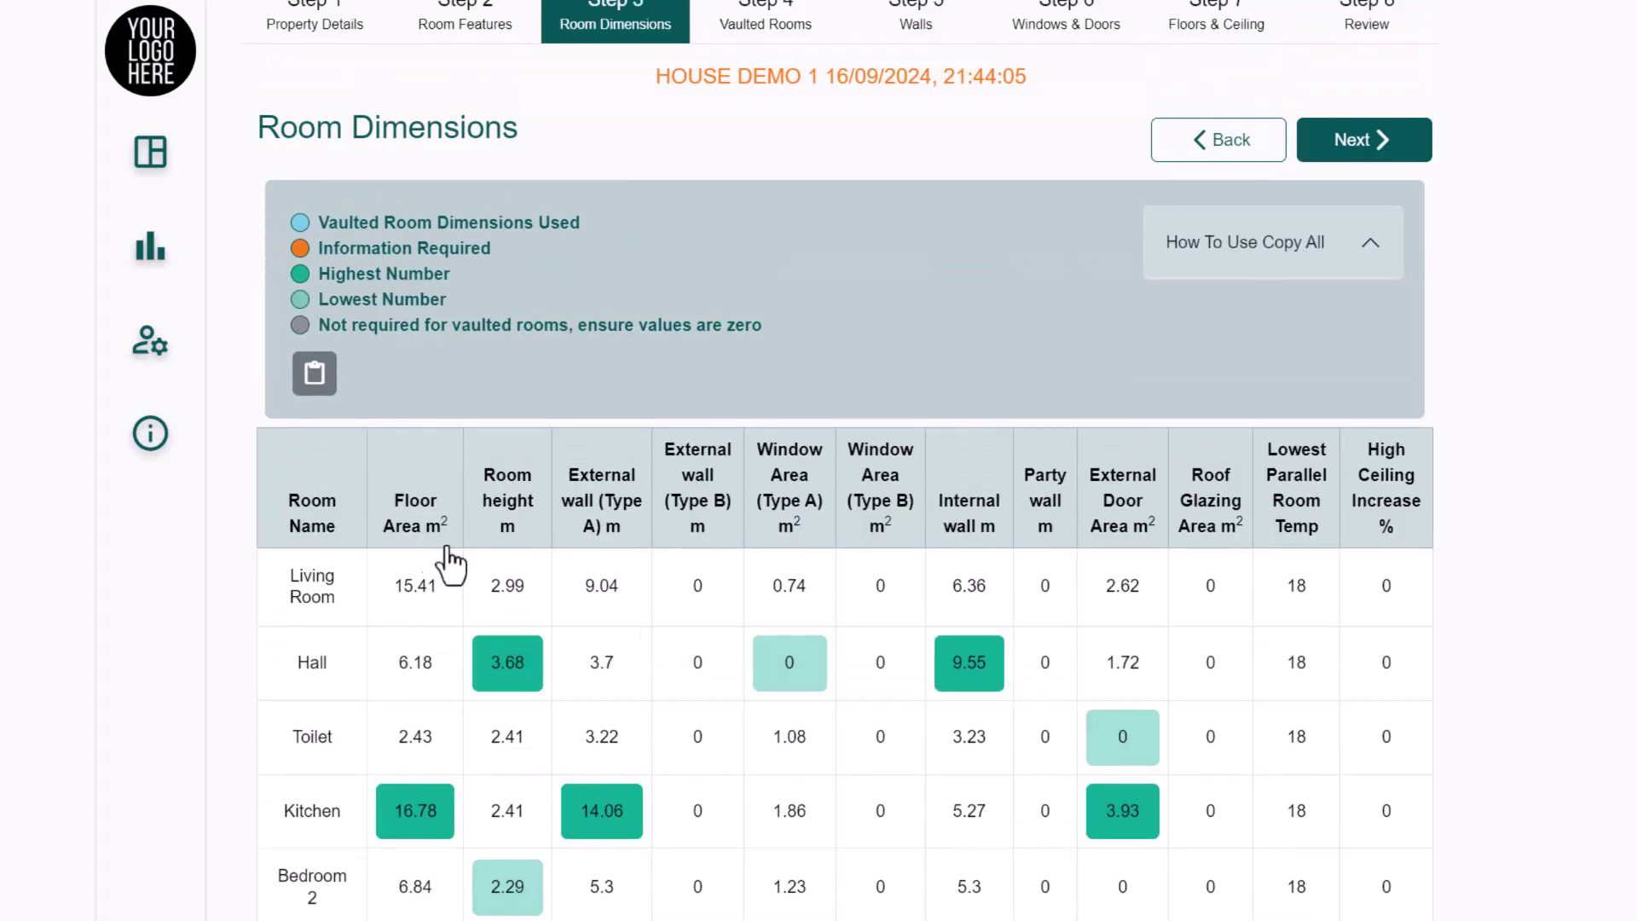
pyautogui.click(421, 589)
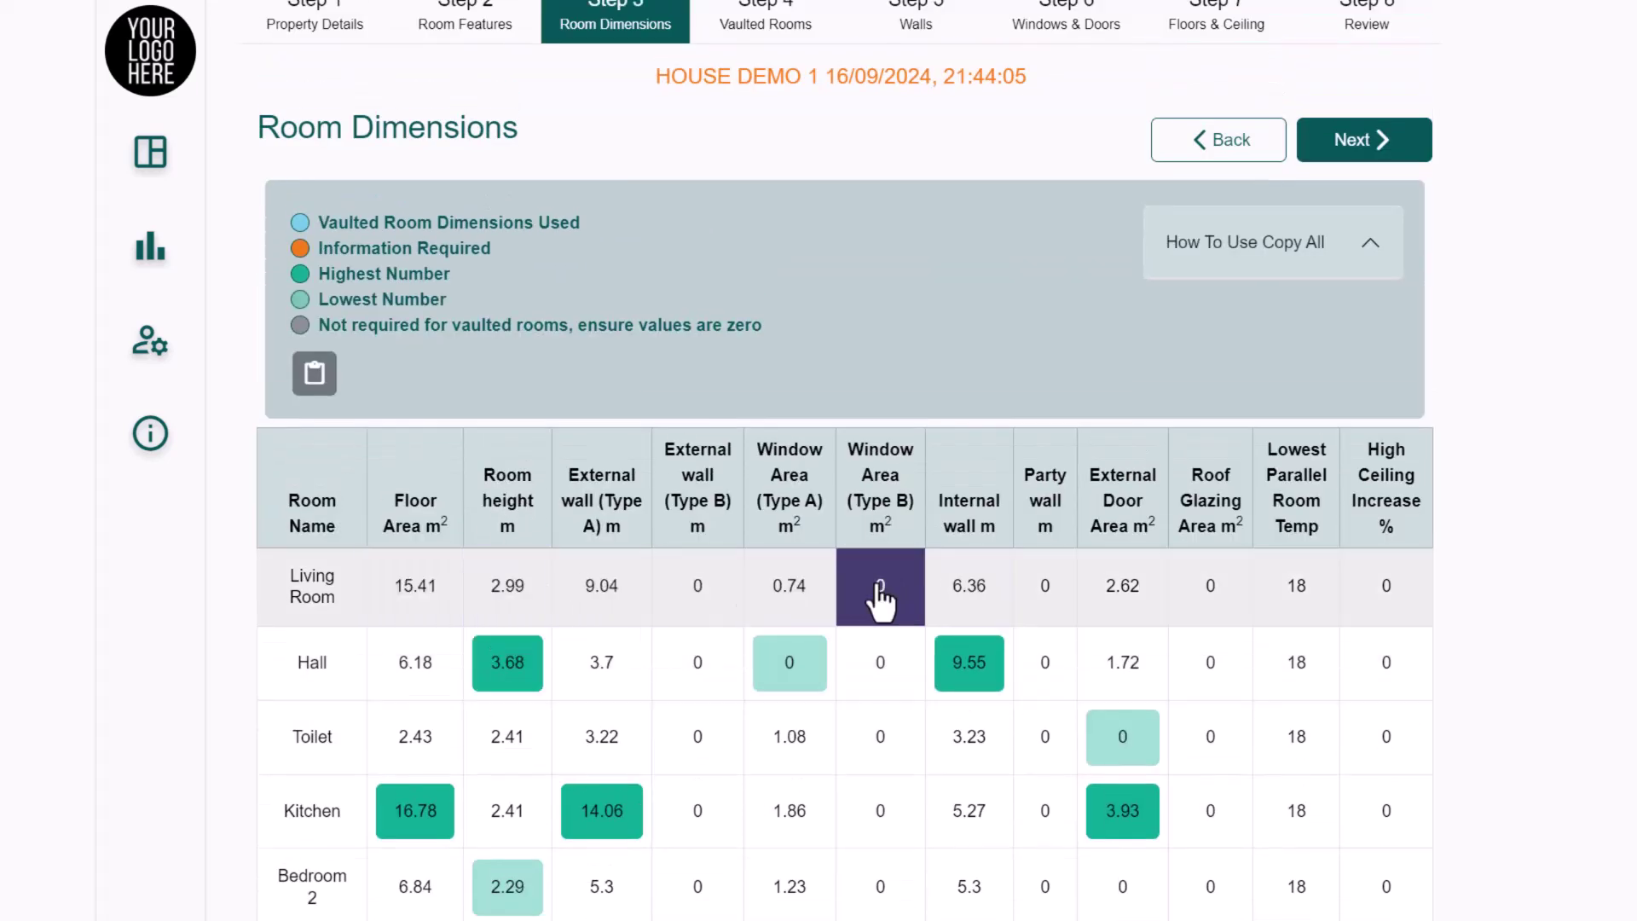
pyautogui.scroll(-2, 767, 682)
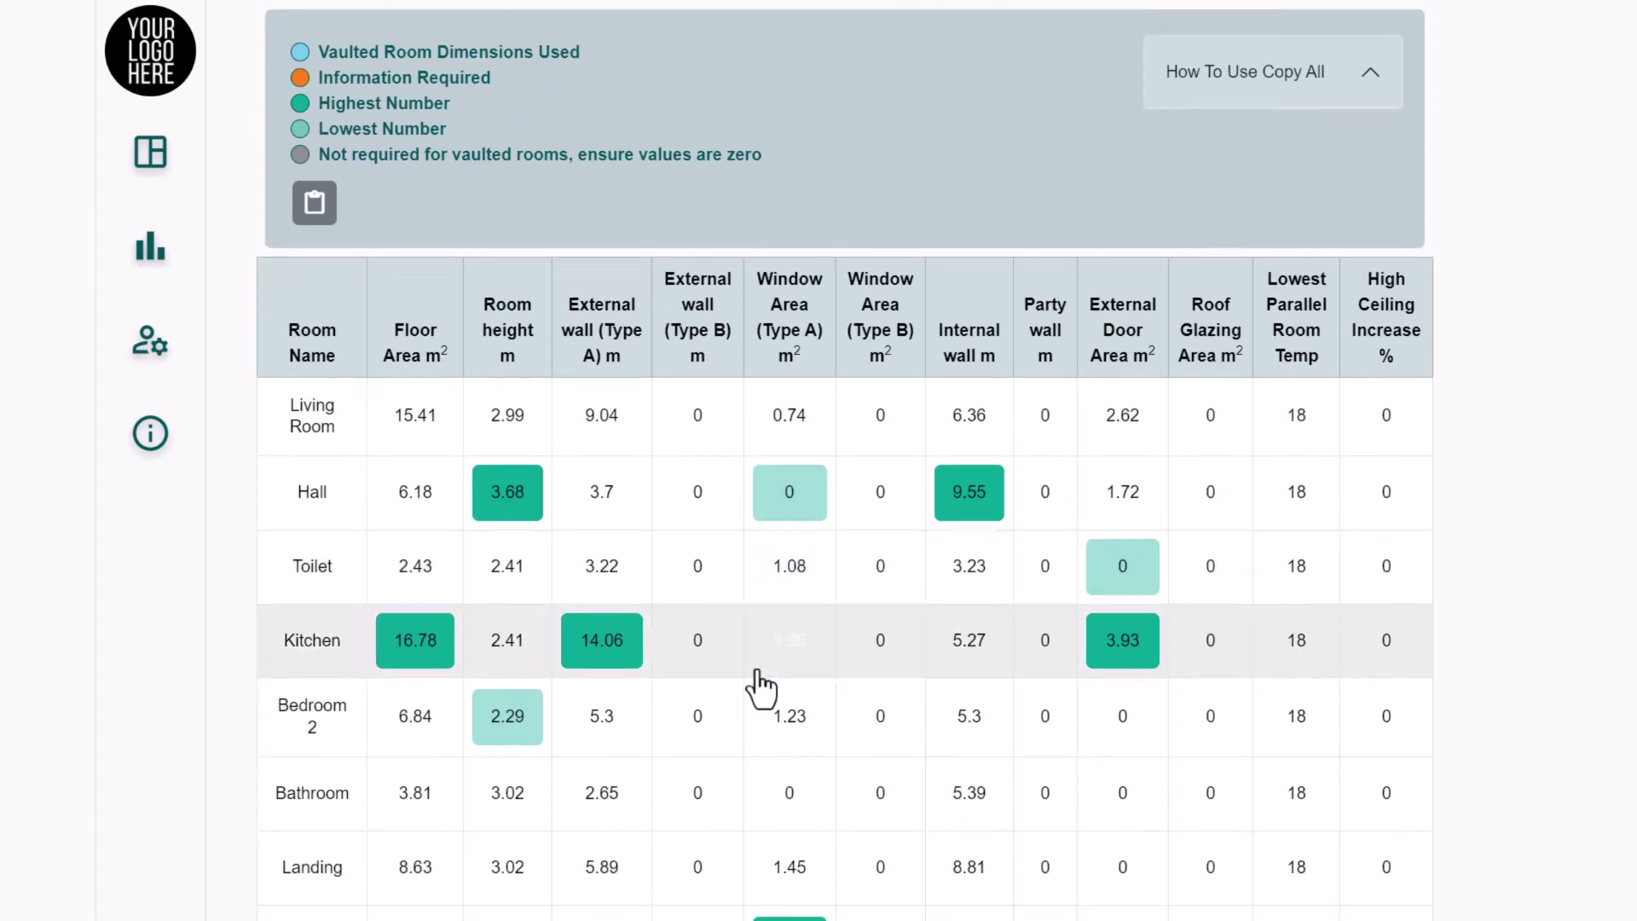
pyautogui.scroll(-7, 762, 689)
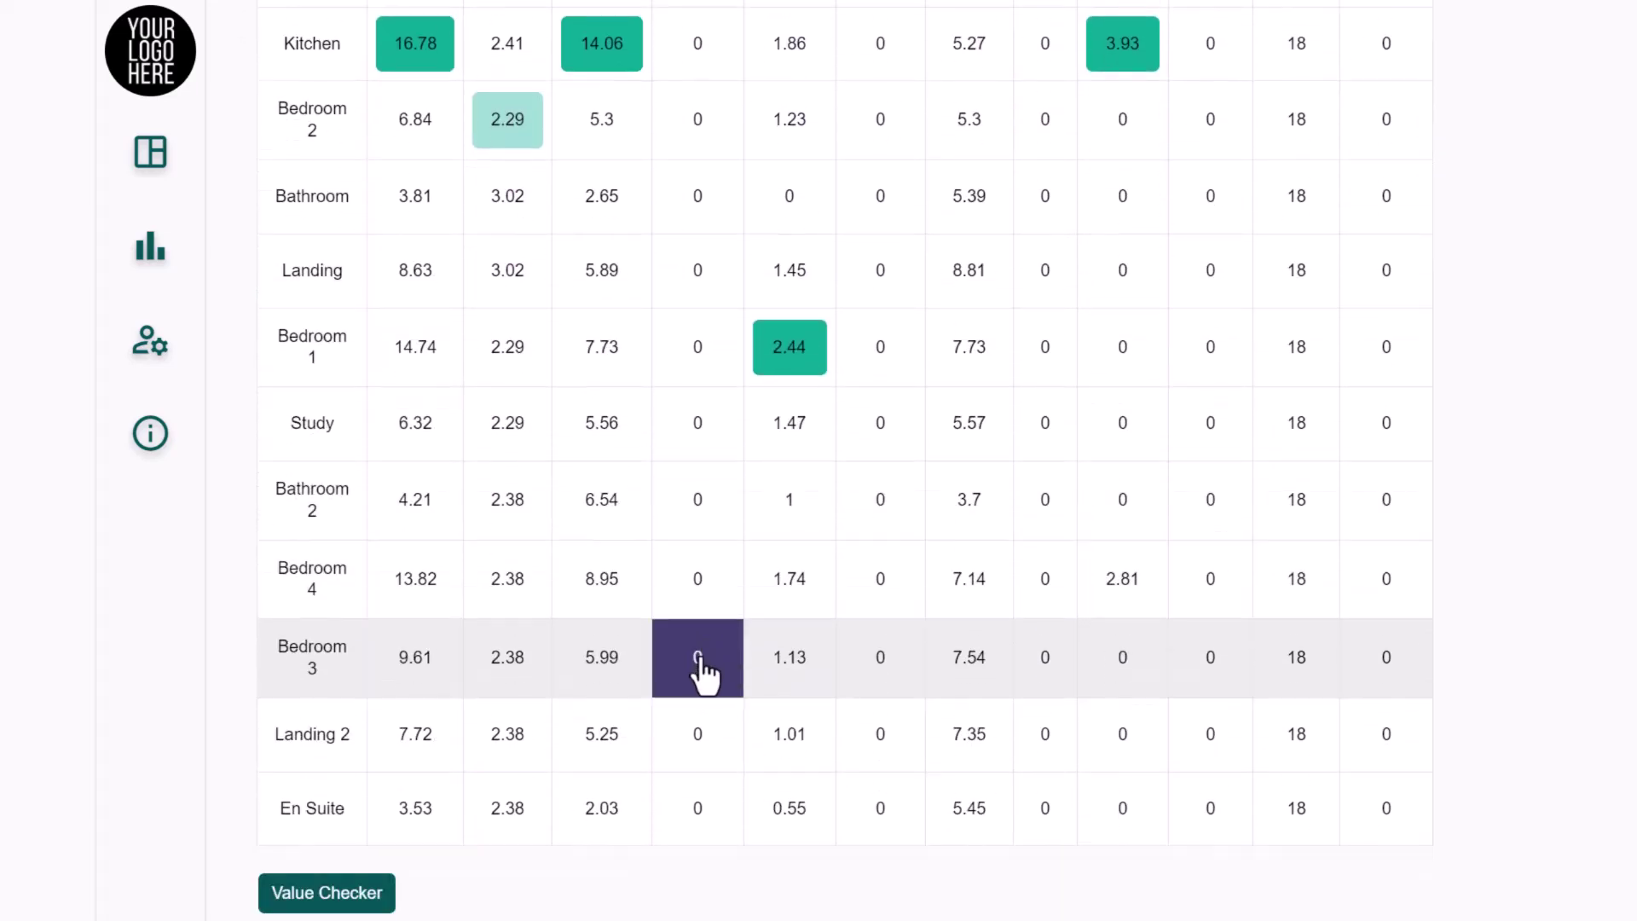
pyautogui.scroll(9, 699, 673)
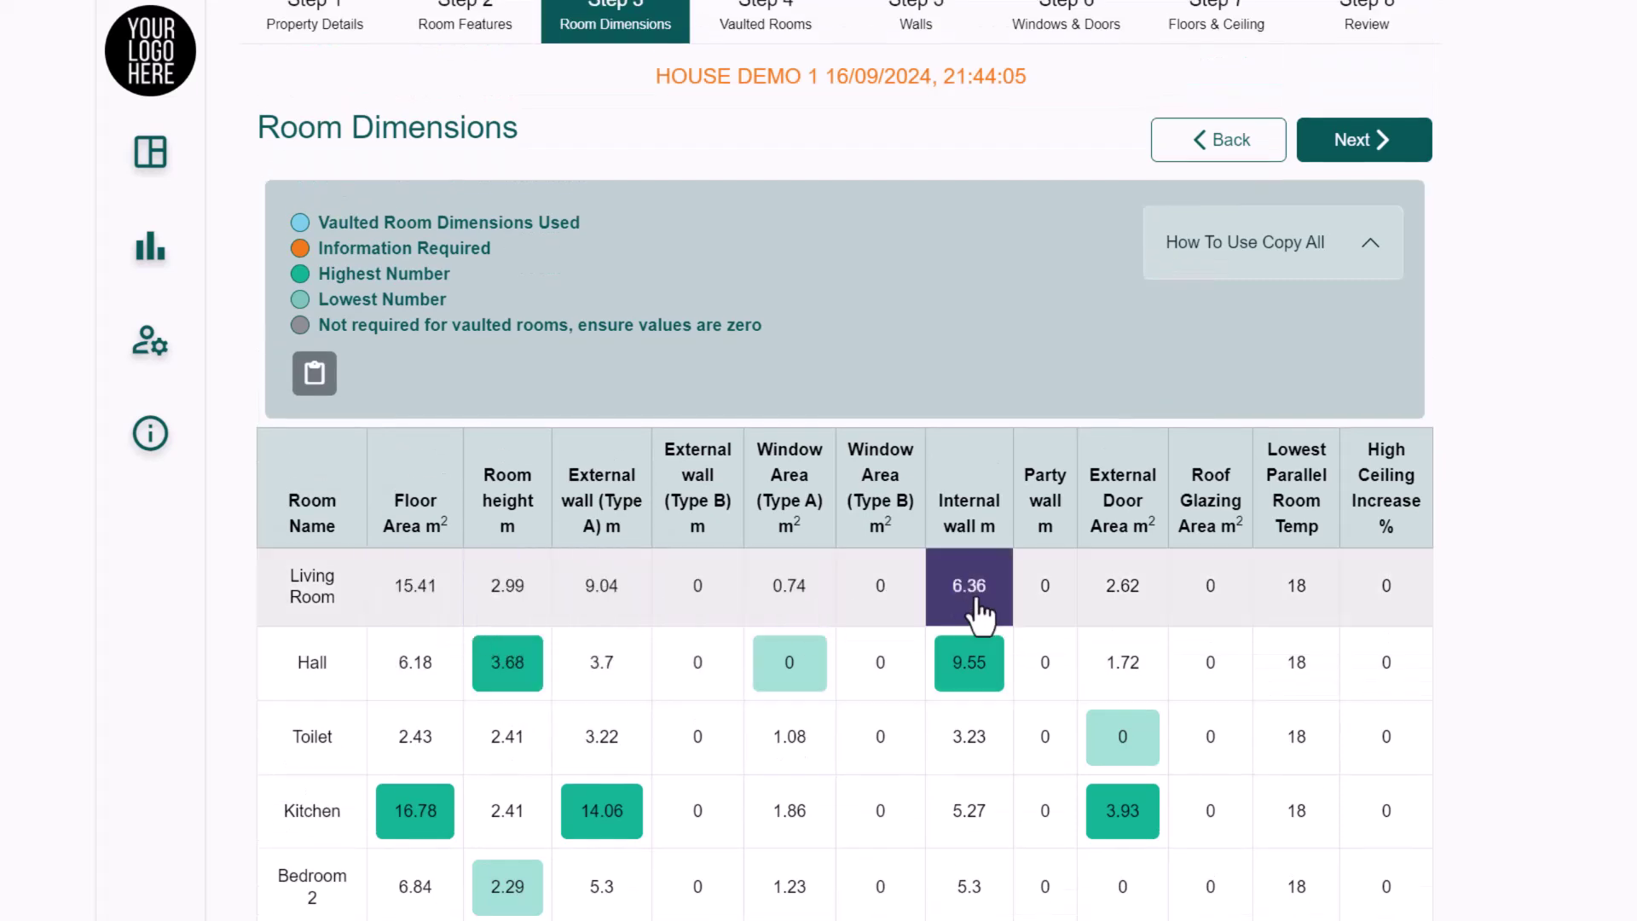
pyautogui.scroll(2, 960, 414)
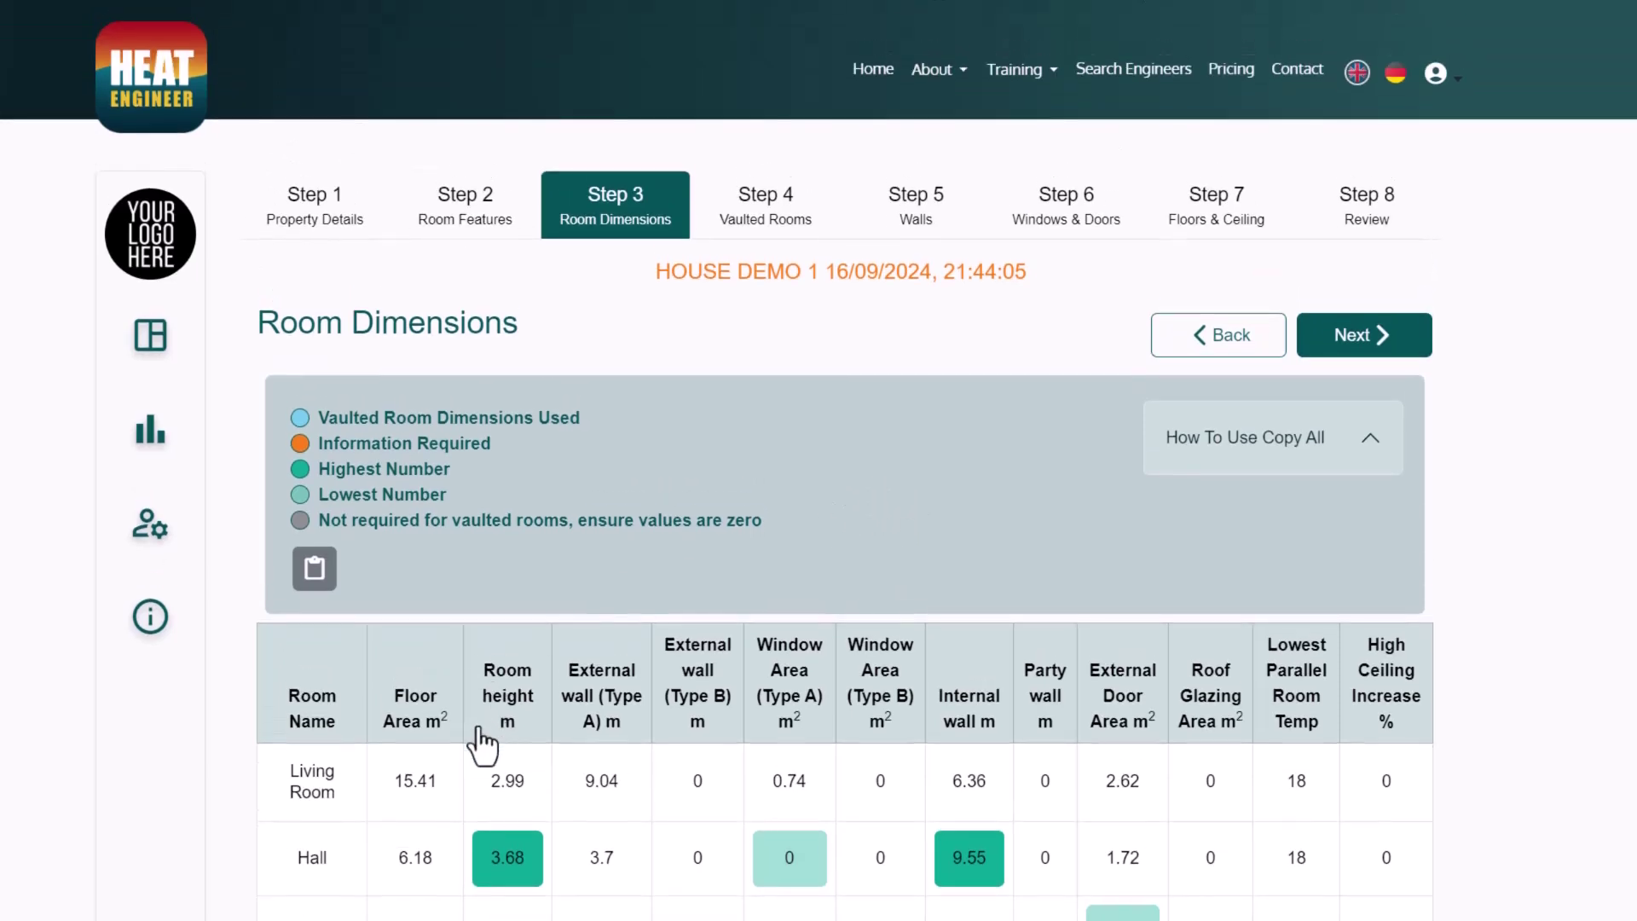
pyautogui.scroll(-2, 597, 725)
pyautogui.scroll(-1, 597, 725)
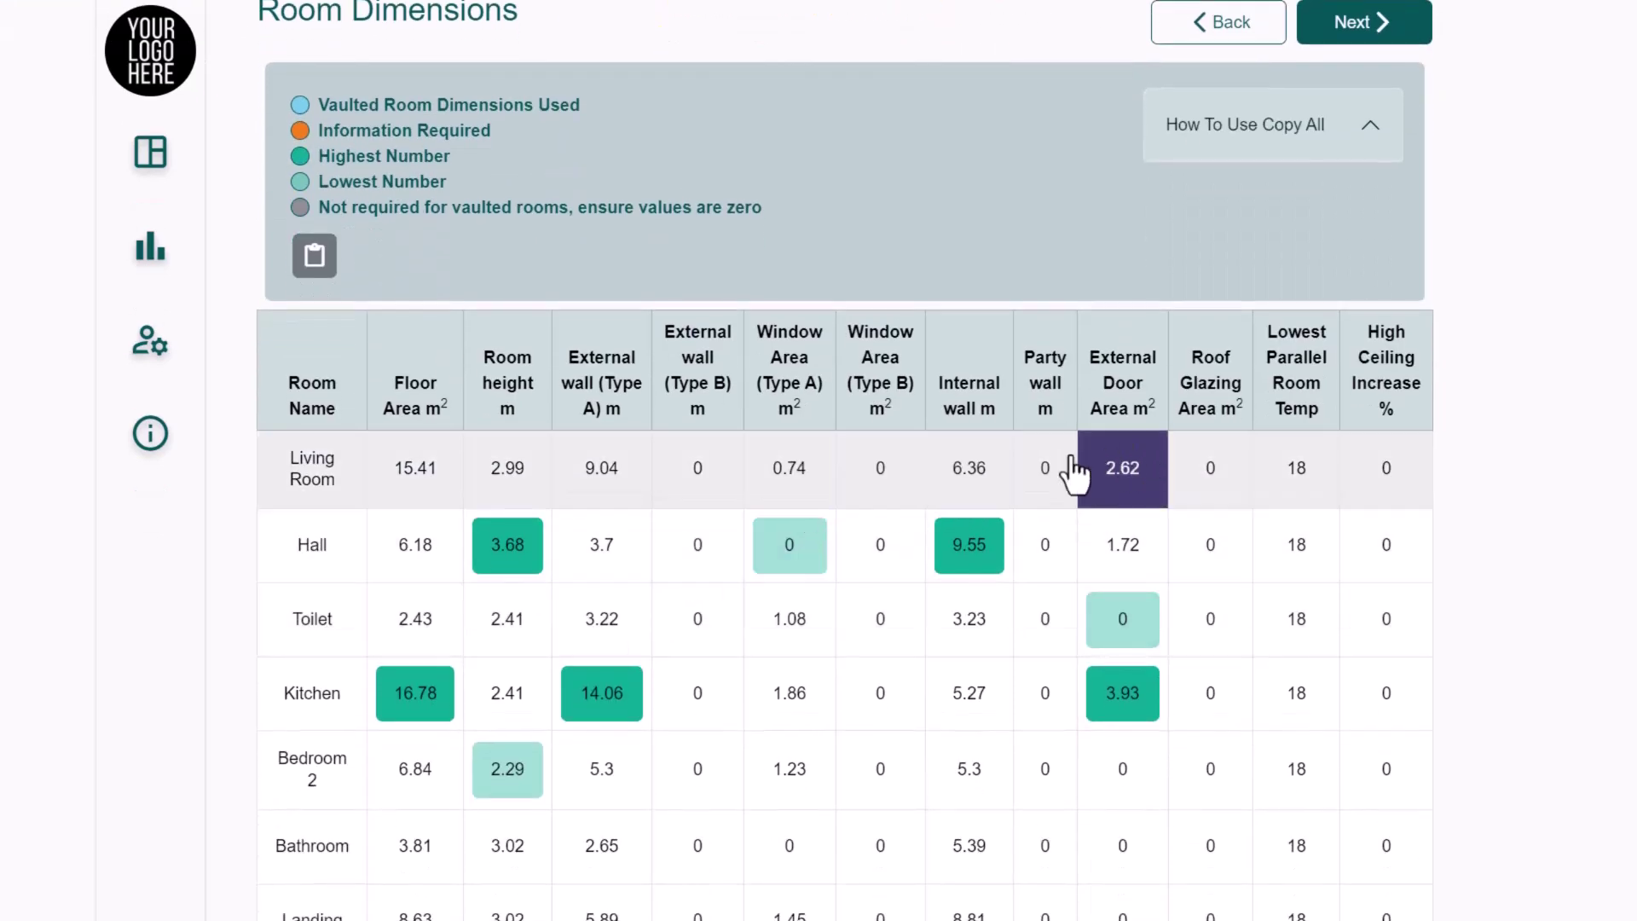
pyautogui.scroll(3, 906, 497)
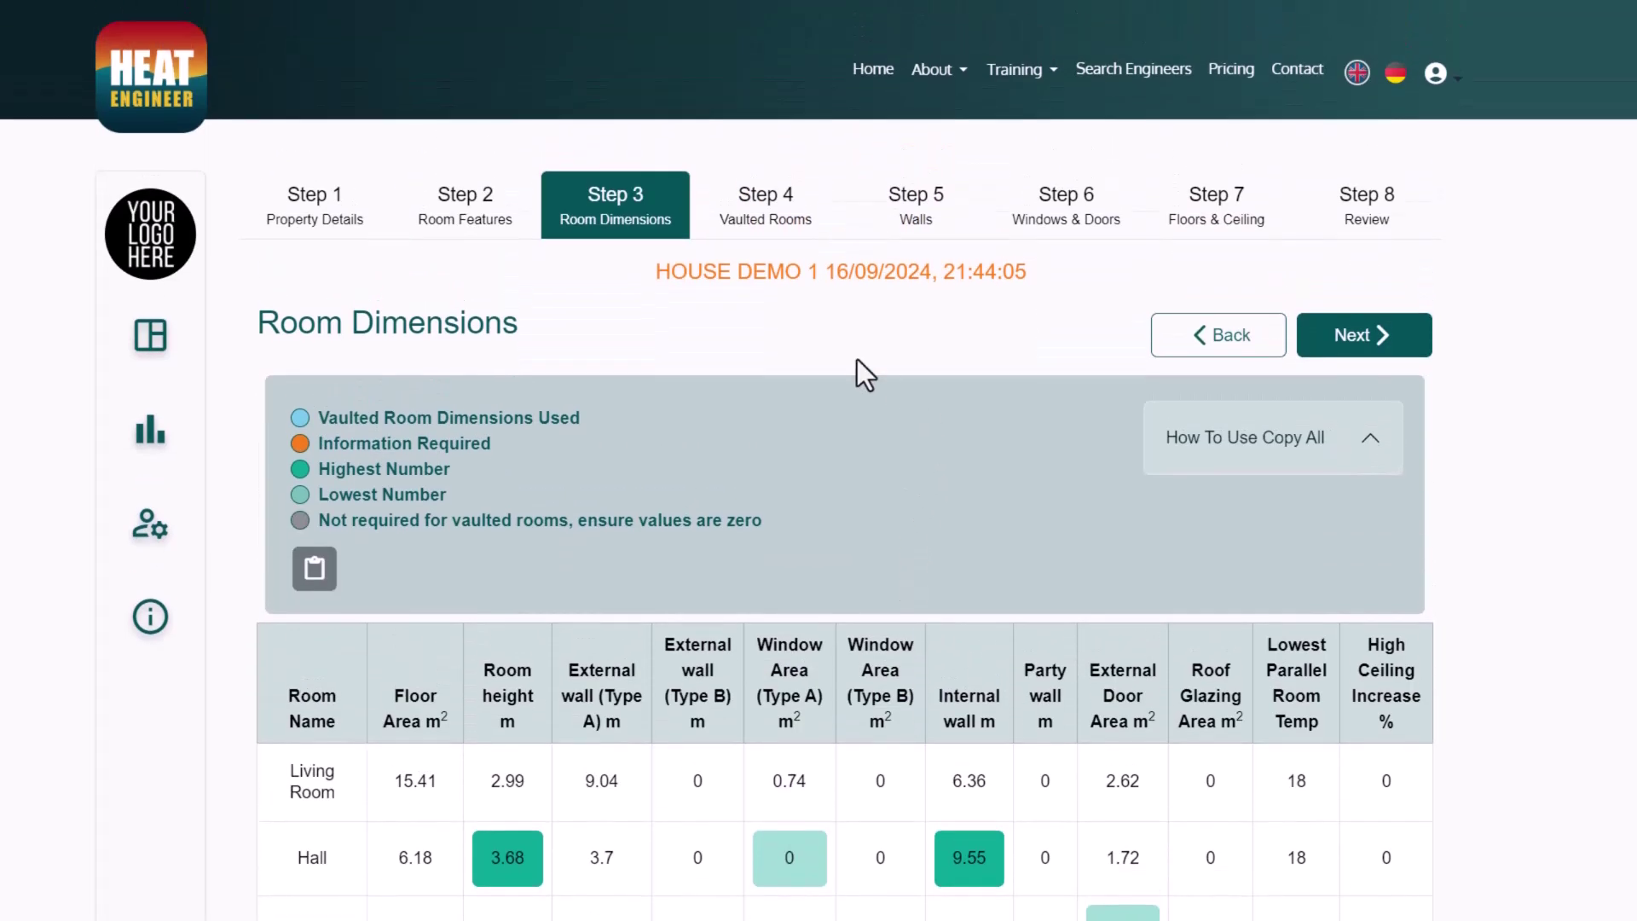
# Check the room types and dimensions listed in the Vaulted Rooms step
pyautogui.click(779, 235)
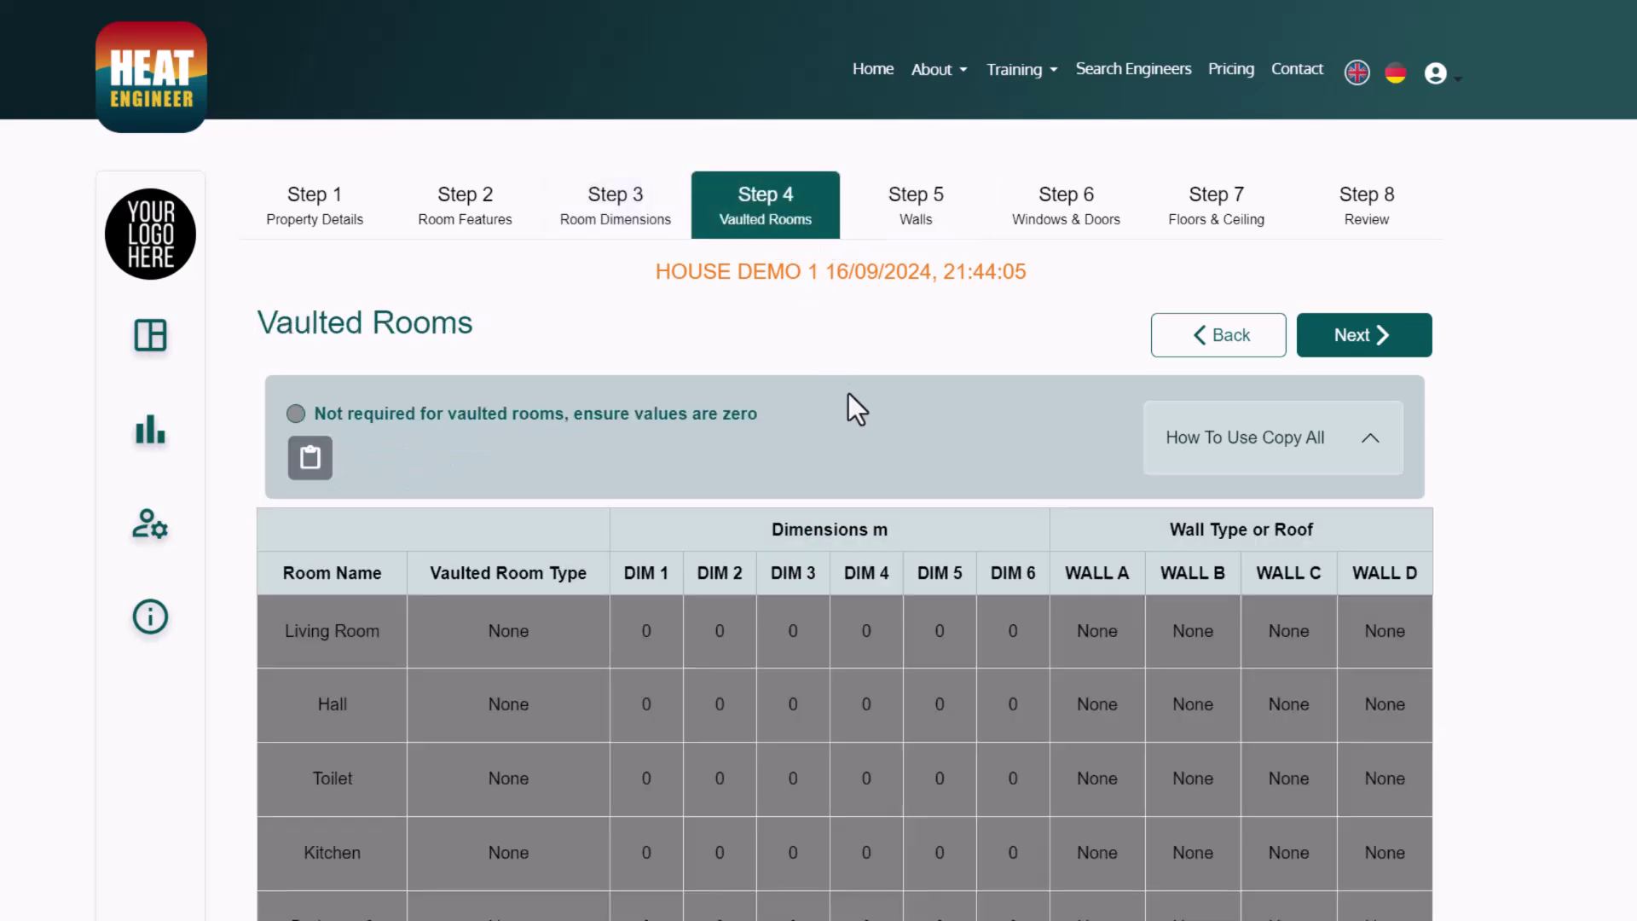
pyautogui.scroll(-2, 847, 393)
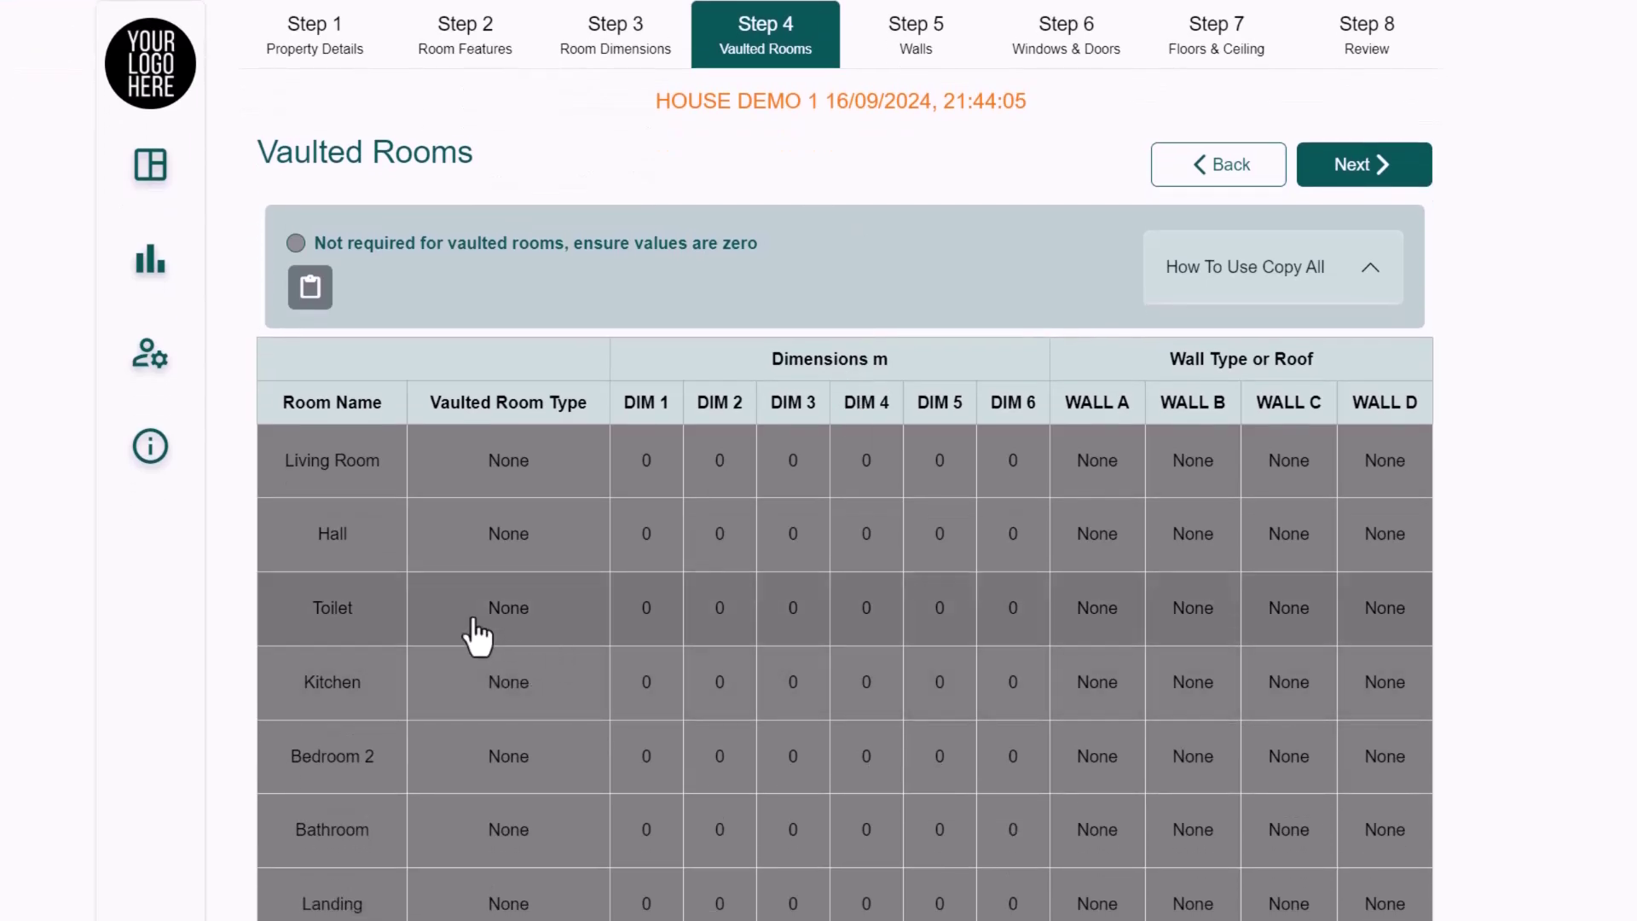
pyautogui.scroll(-1, 355, 712)
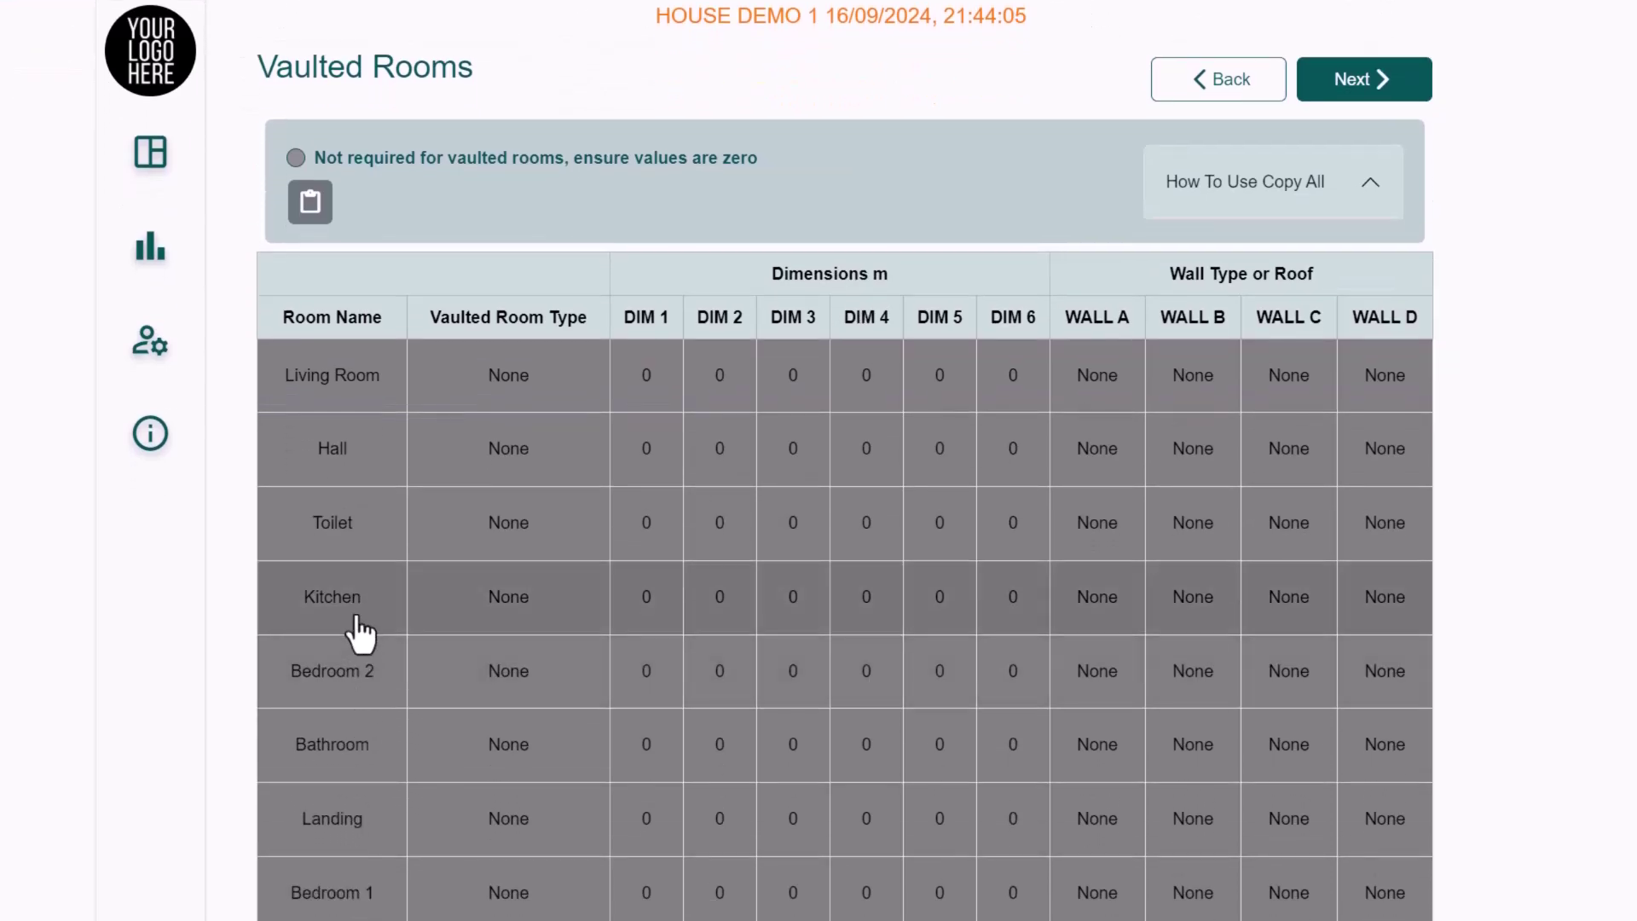
# Try the Kitchen as a Type 1 vaulted room, view its dimension diagram, then clear the vaulted option and close without saving
pyautogui.click(358, 633)
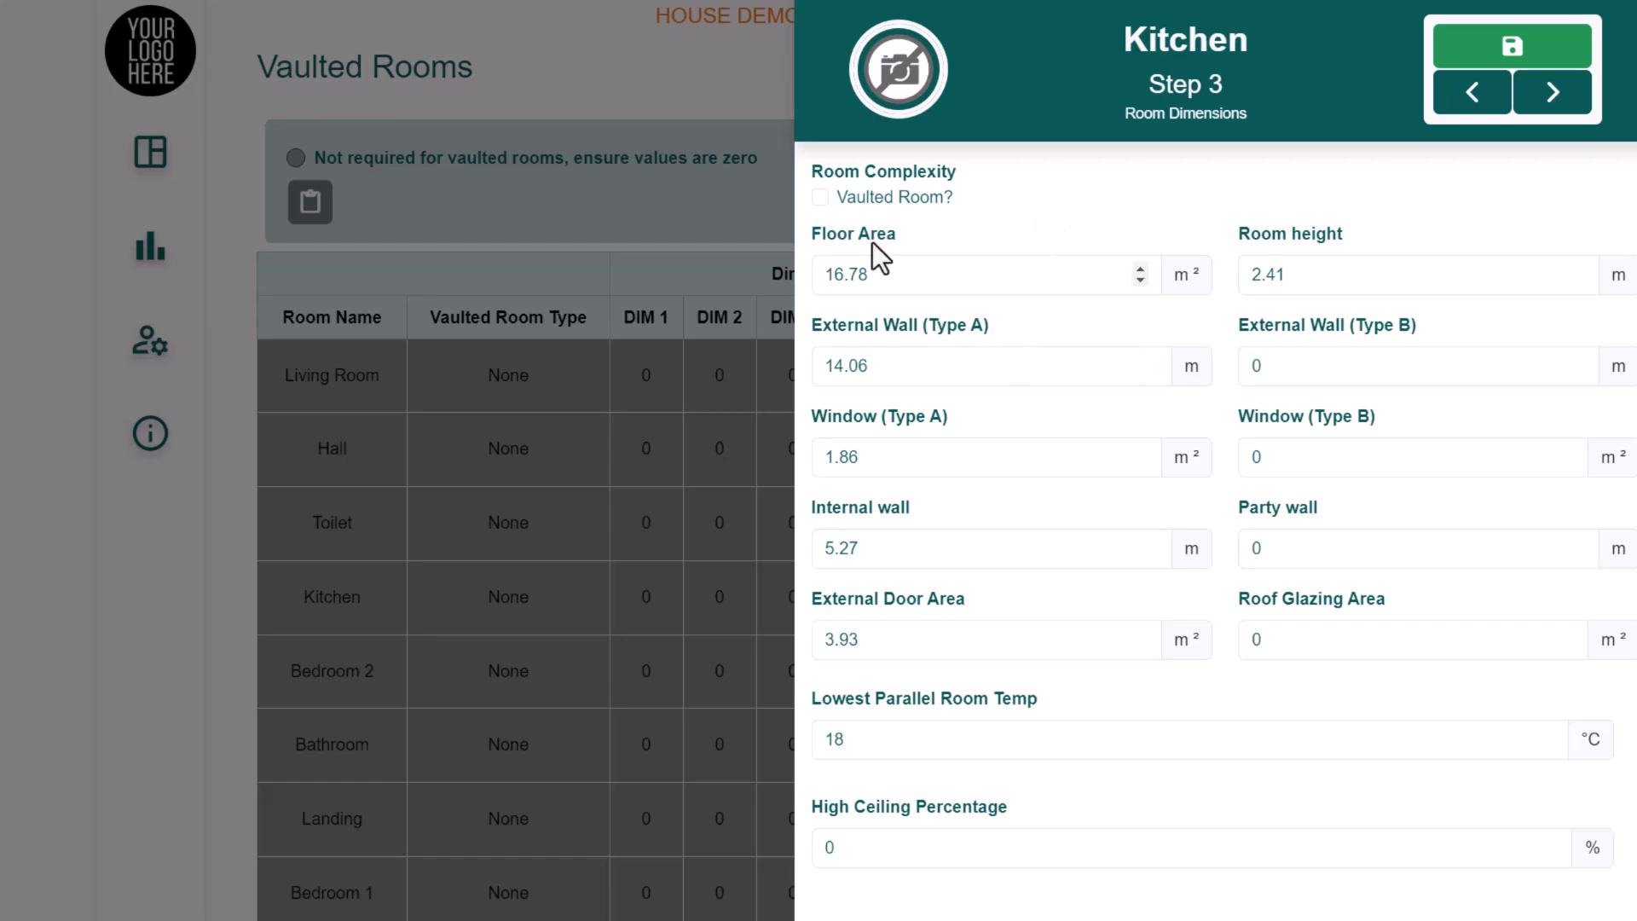
pyautogui.click(820, 197)
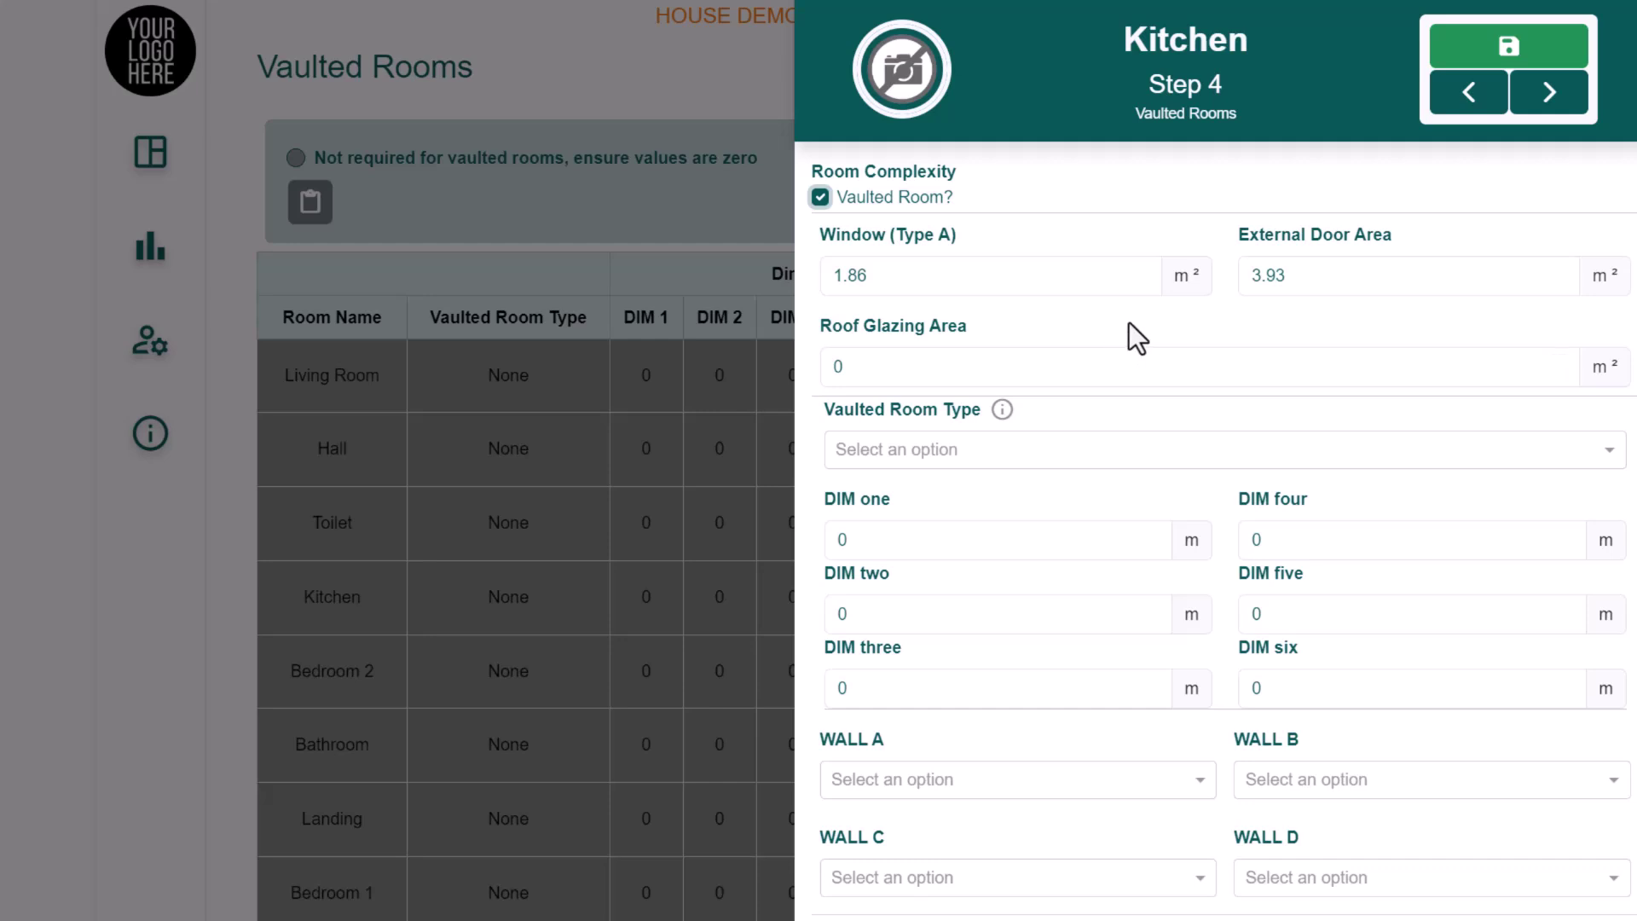
pyautogui.click(1060, 452)
pyautogui.click(996, 503)
pyautogui.scroll(-2, 995, 510)
pyautogui.scroll(-2, 1015, 537)
pyautogui.scroll(1, 1064, 673)
pyautogui.scroll(2, 1057, 546)
pyautogui.scroll(-1, 1109, 469)
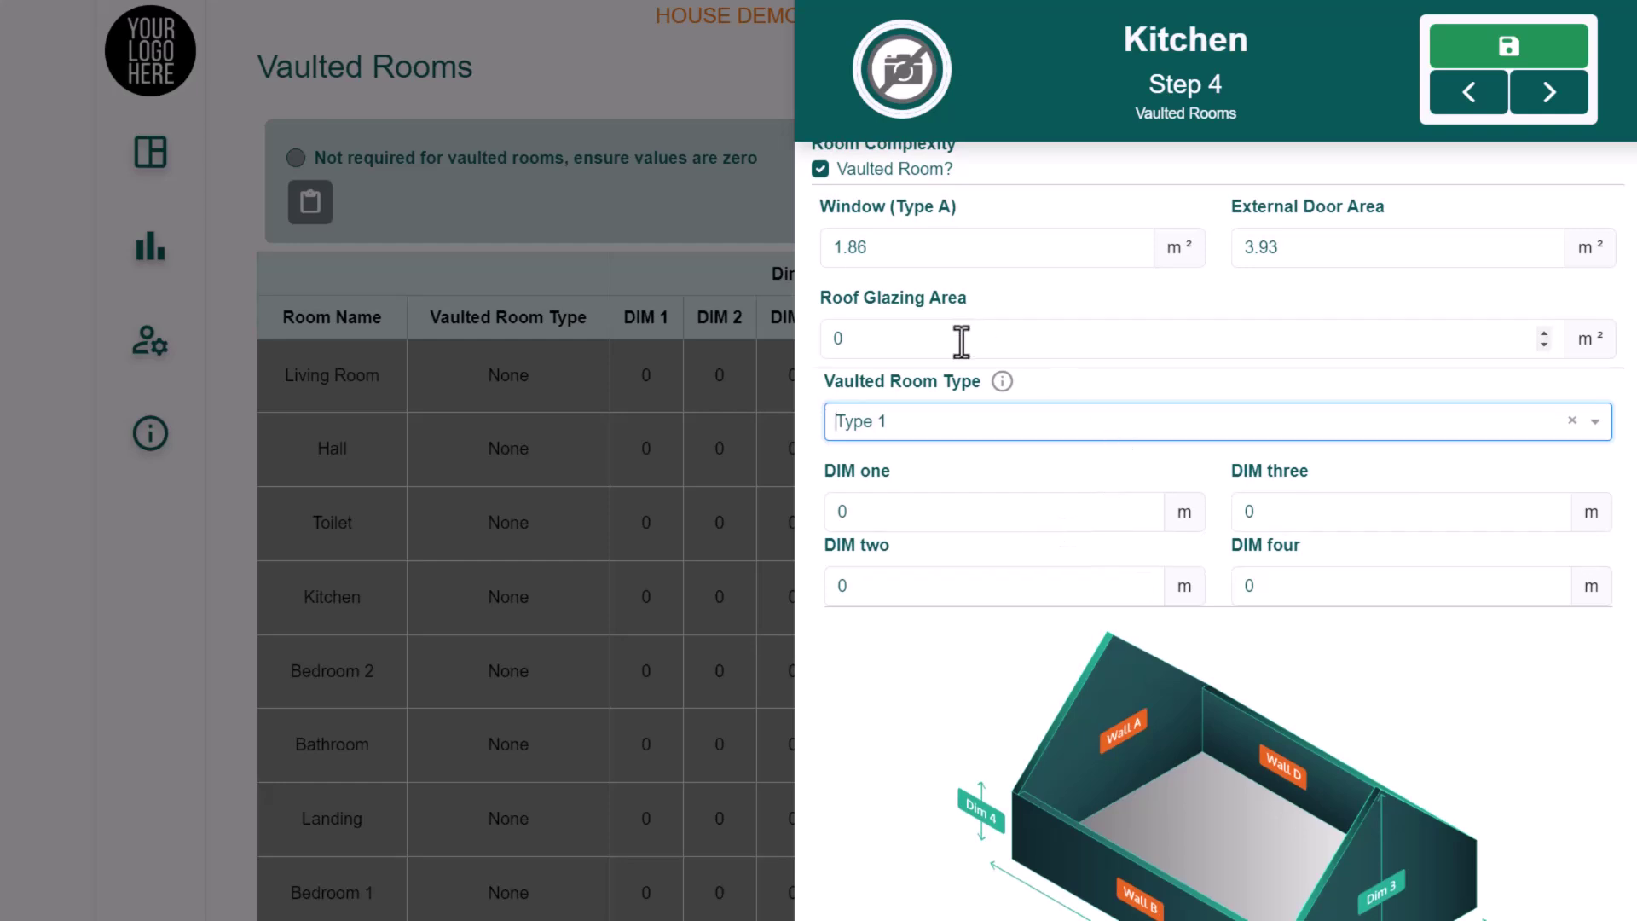
pyautogui.click(934, 424)
pyautogui.scroll(1, 955, 337)
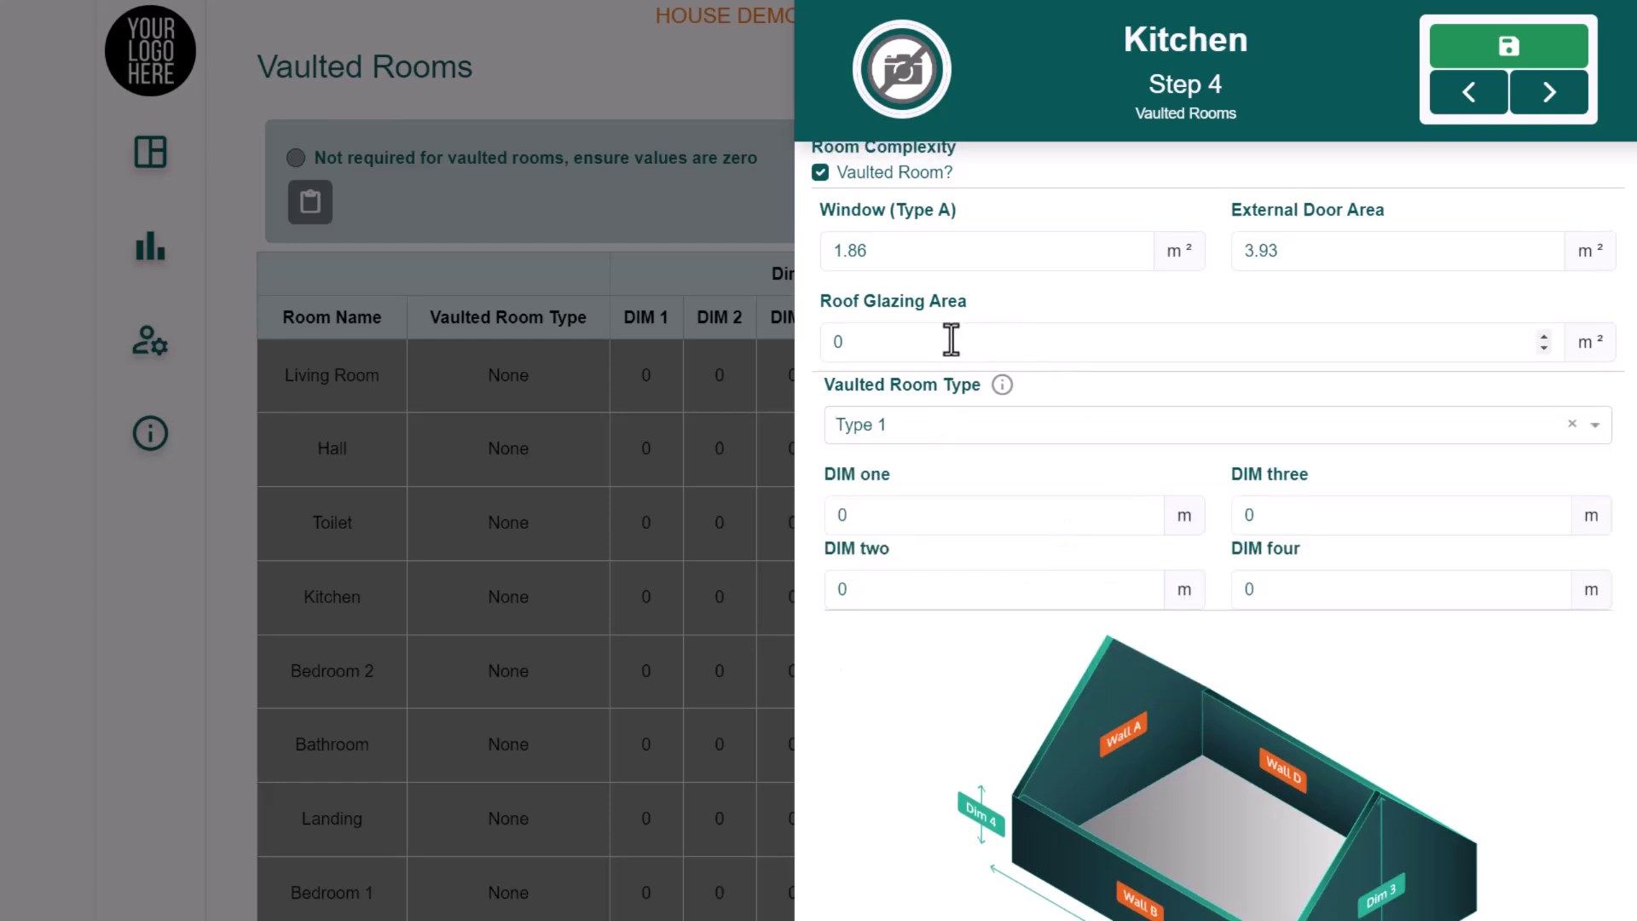
pyautogui.scroll(1, 955, 337)
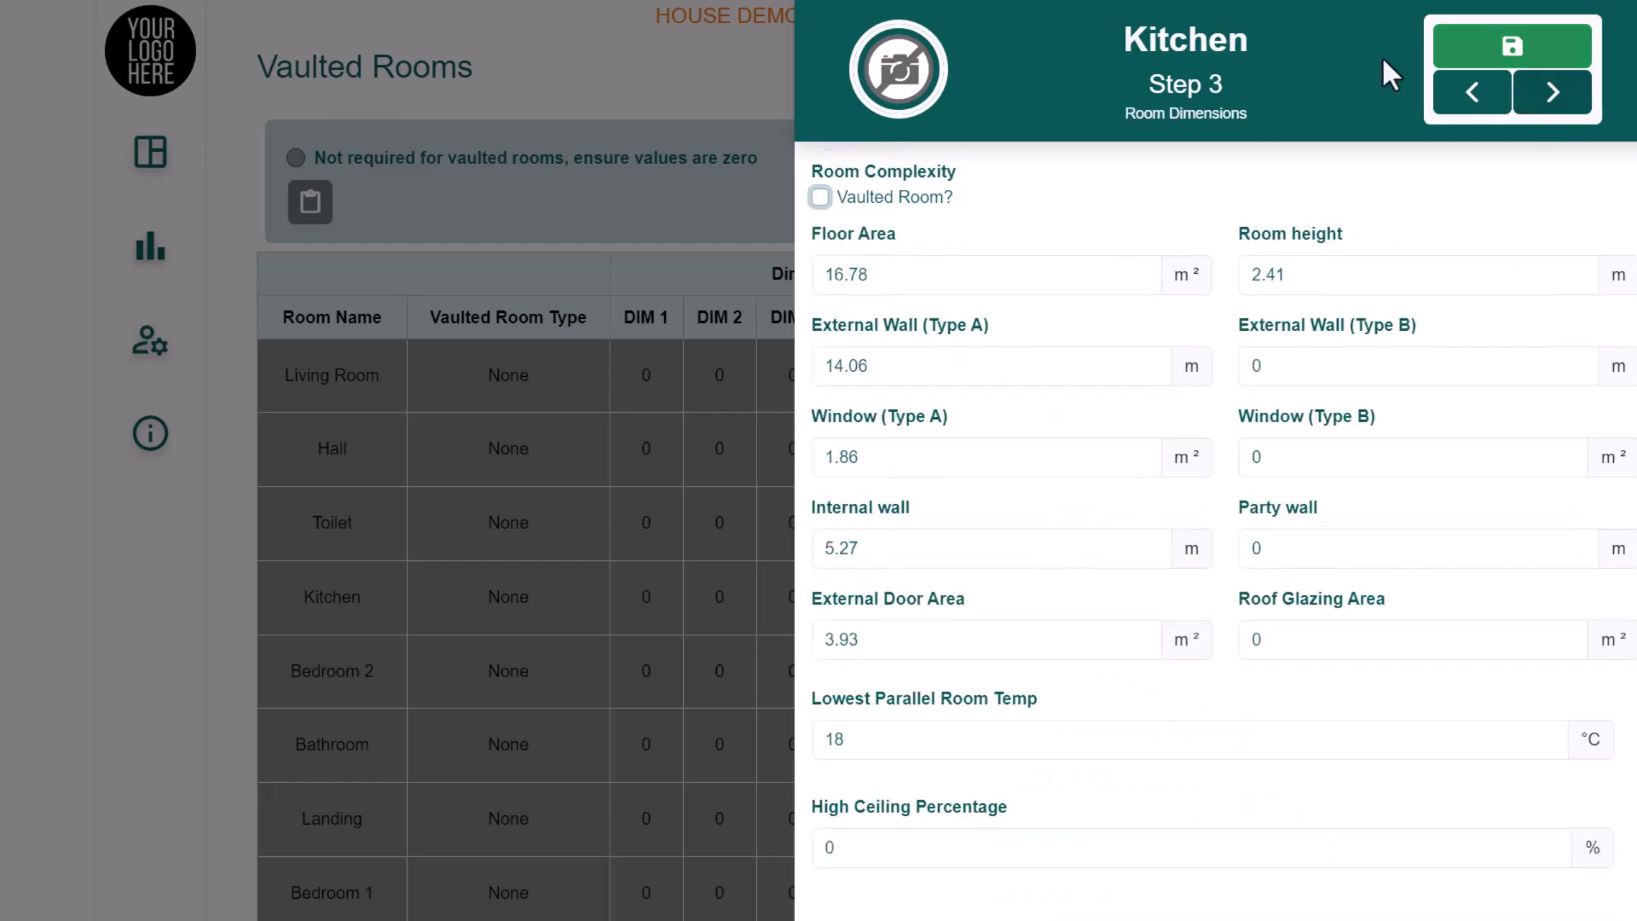
pyautogui.click(750, 119)
pyautogui.scroll(3, 844, 510)
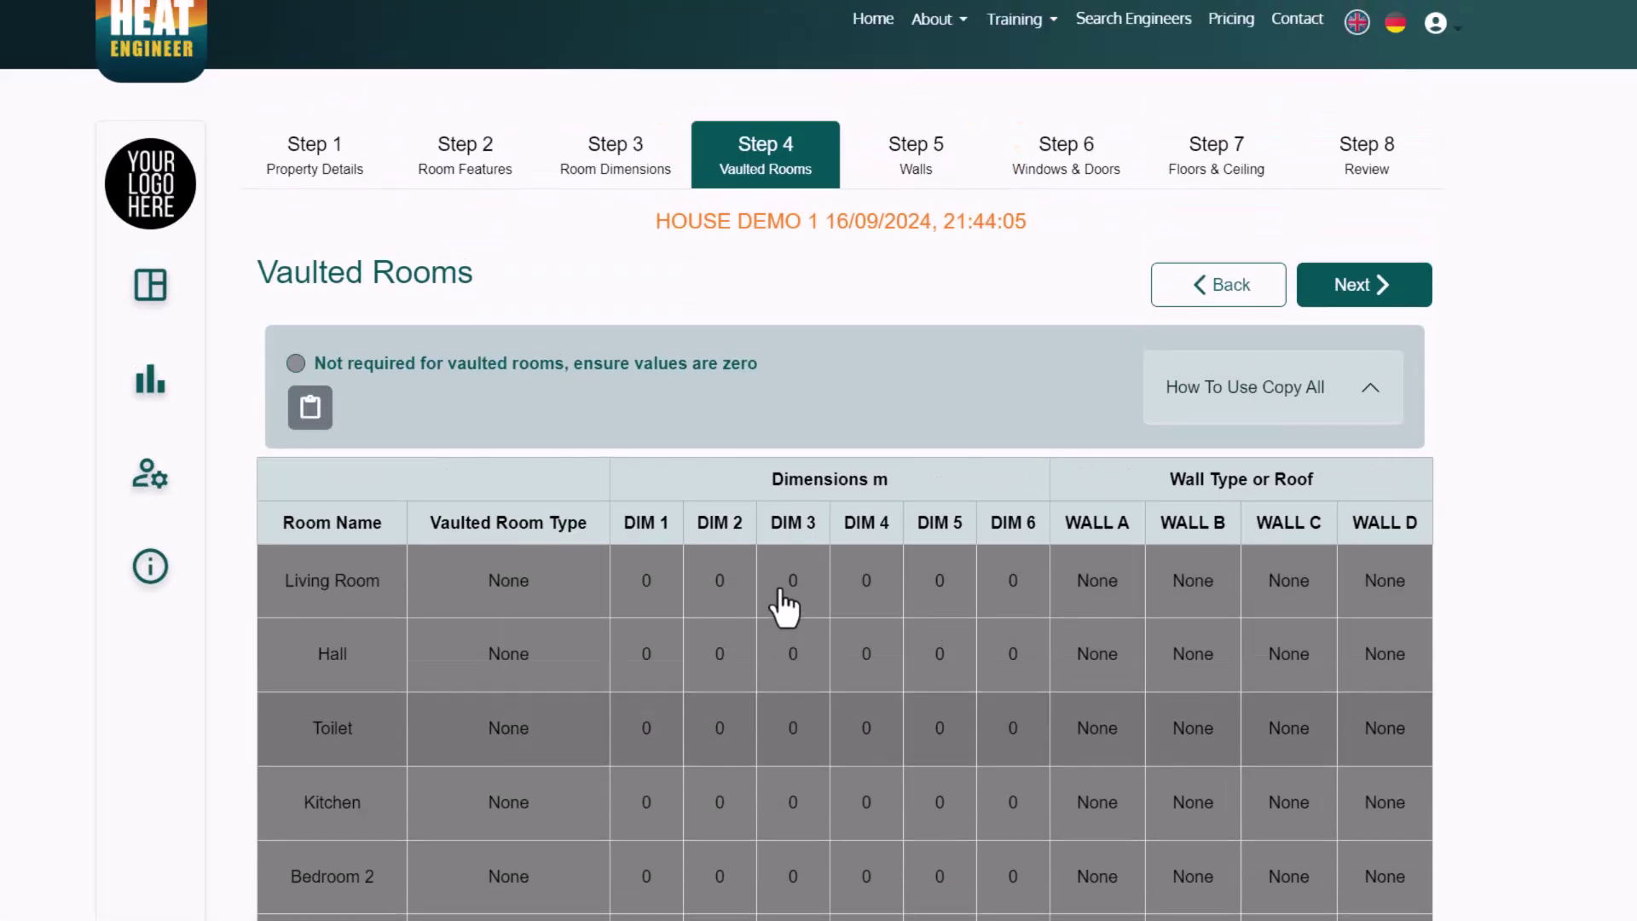
# Check in the Walls step which rooms still require external and internal wall materials
pyautogui.click(918, 248)
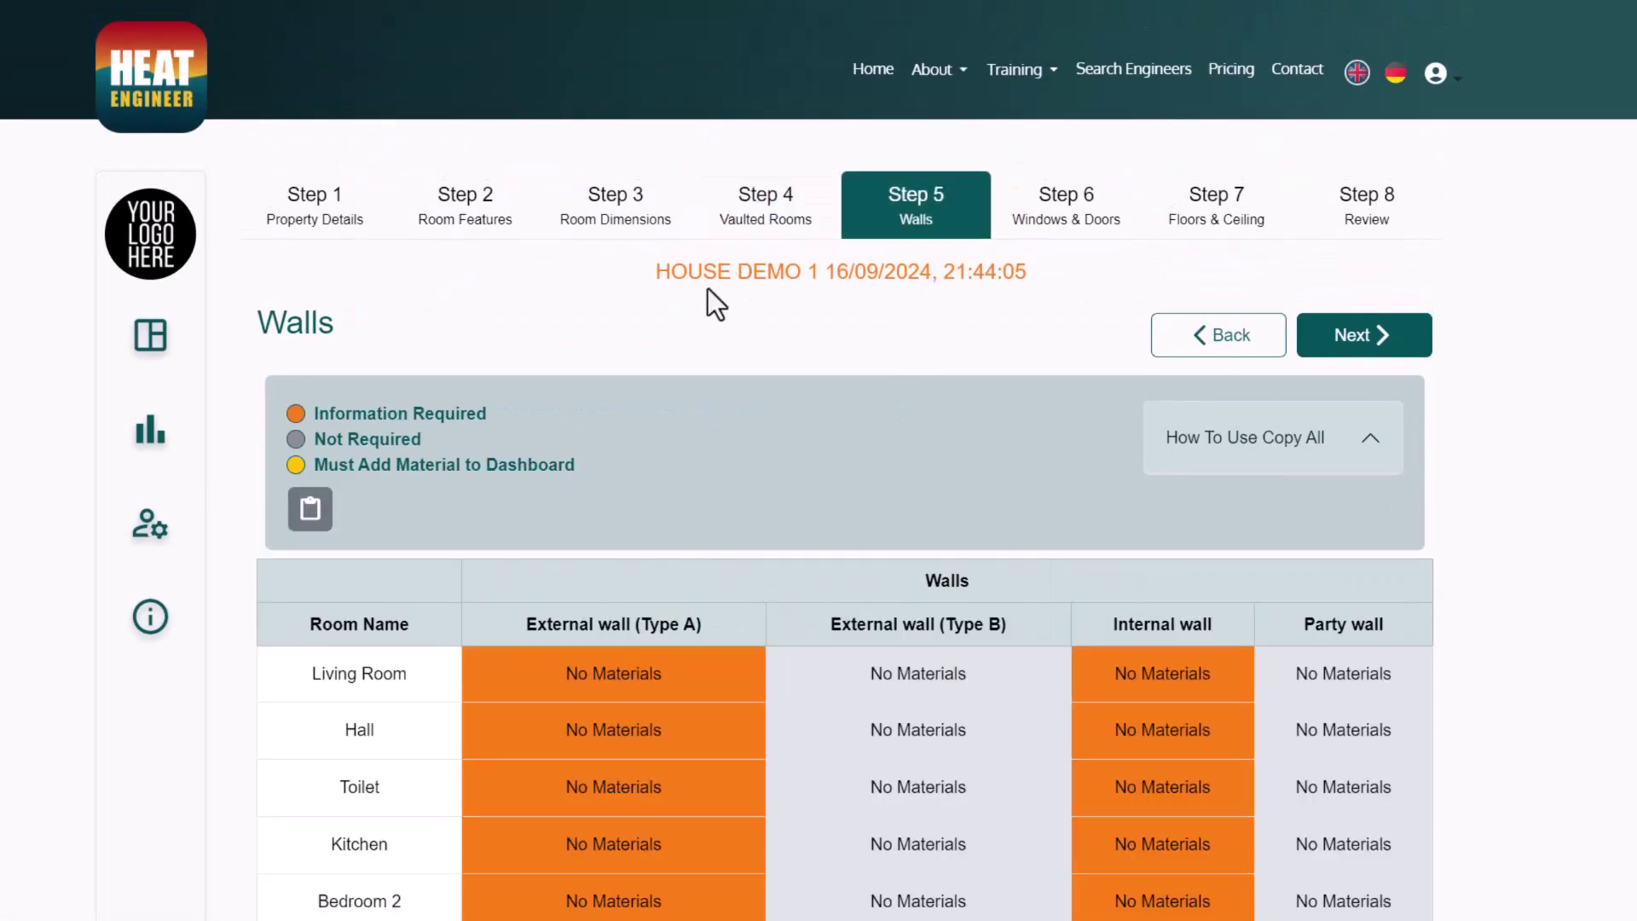
pyautogui.scroll(-4, 412, 523)
pyautogui.scroll(4, 423, 544)
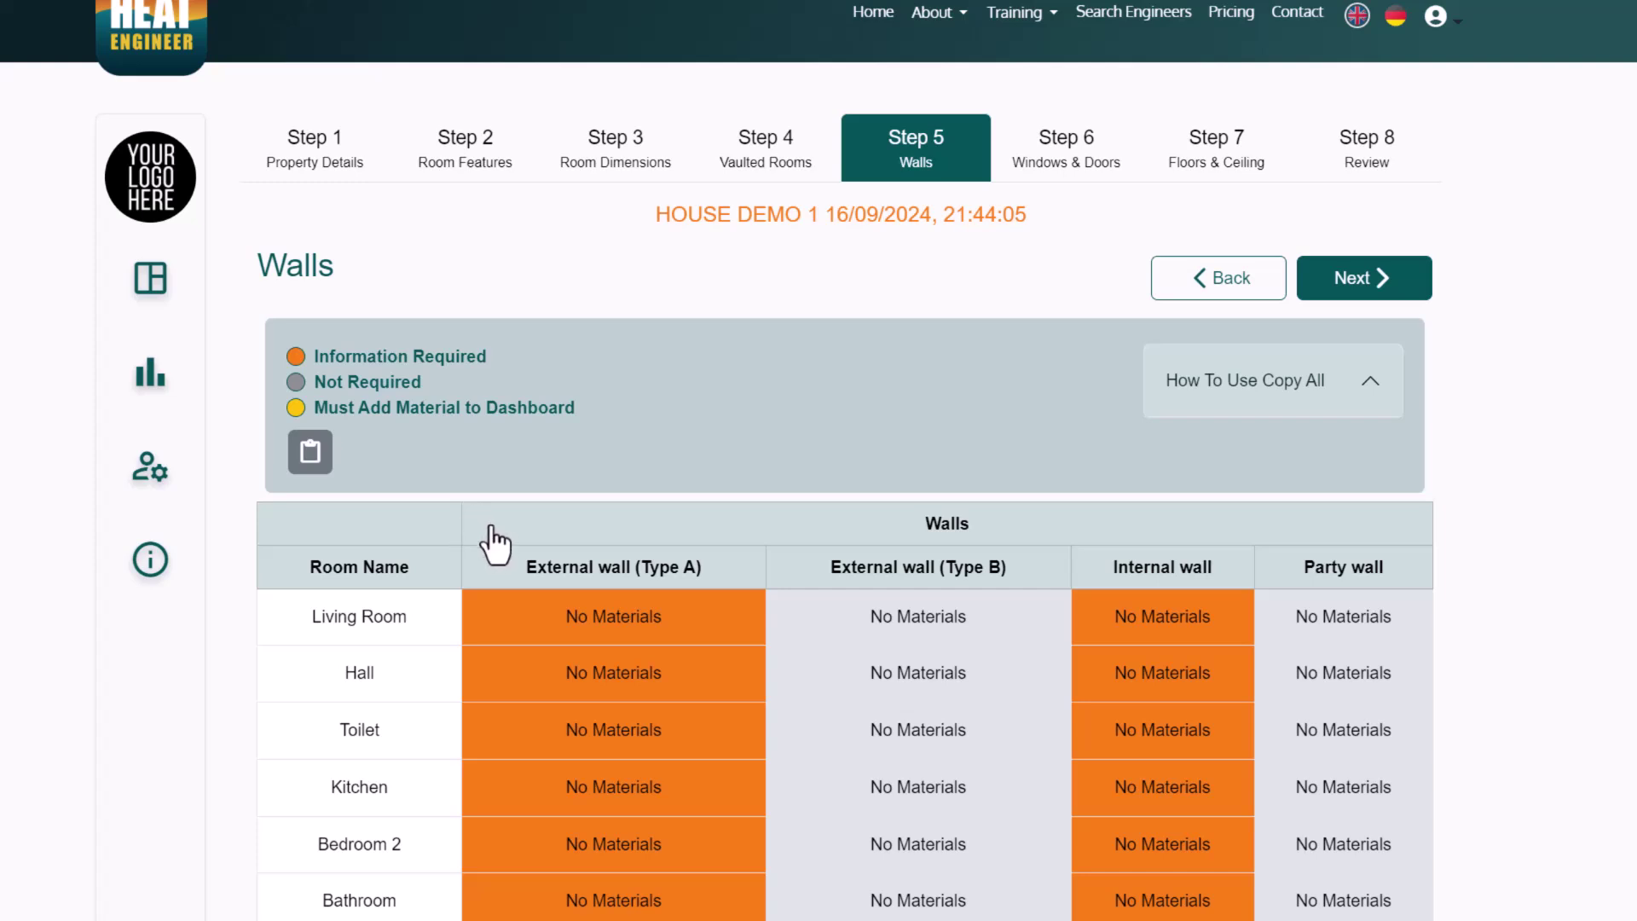
pyautogui.scroll(-1, 476, 537)
pyautogui.scroll(2, 476, 537)
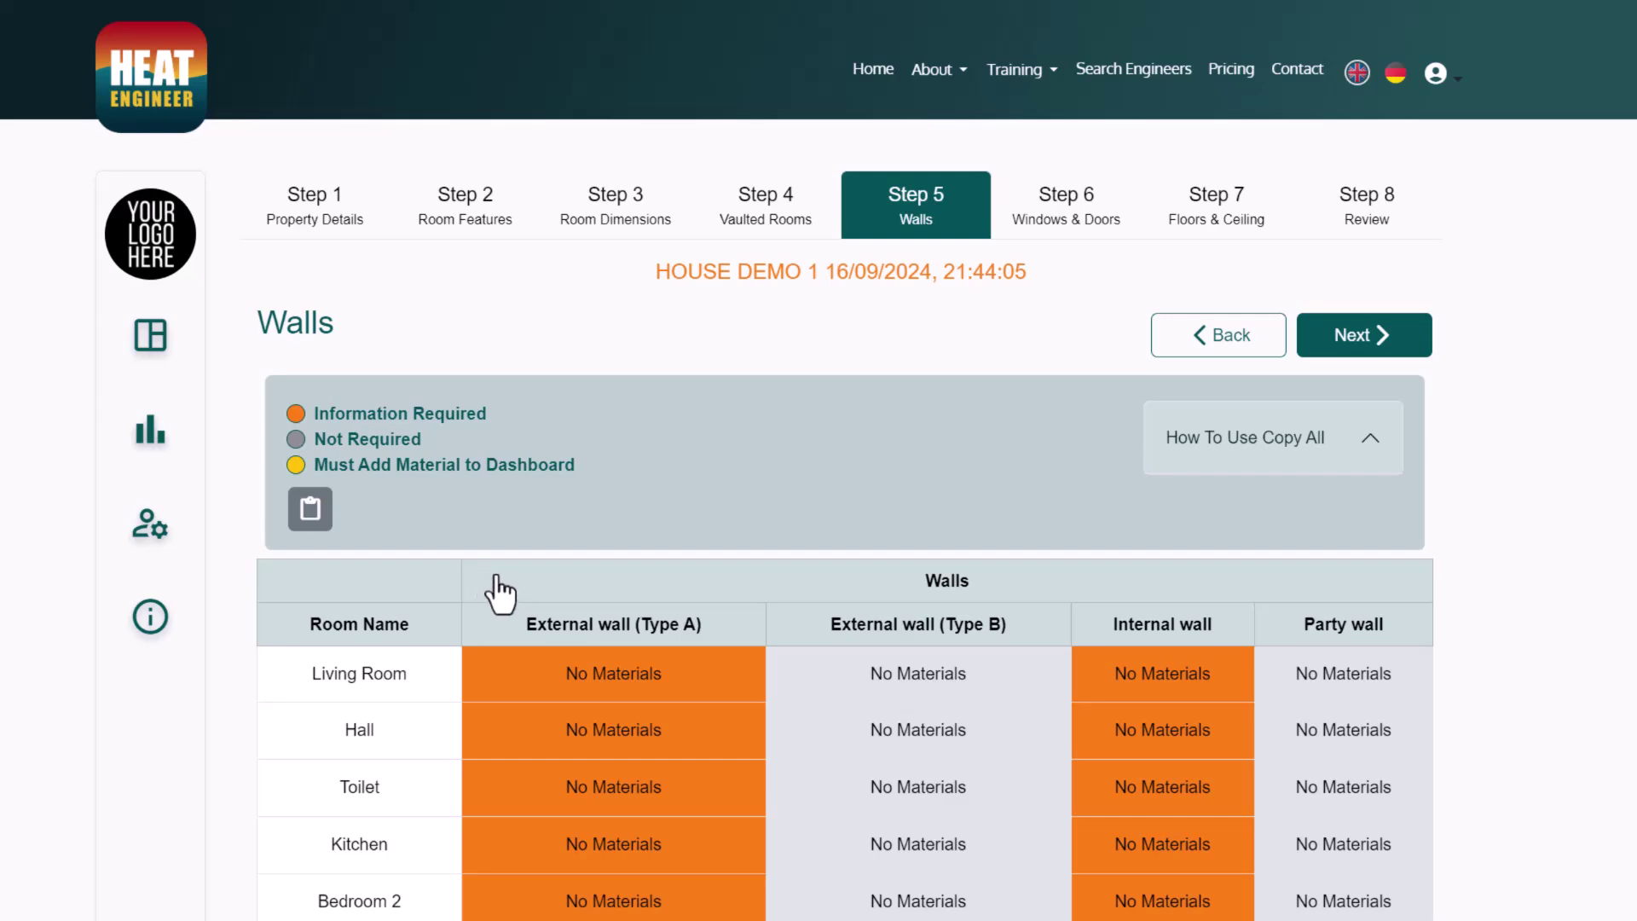
# Set the Living Room's External Wall (Type A) to Brick 102mm, Cavity Wall Bead Insulation, Standard Aerated Block, Plaster on dabs (0.38) and save
pyautogui.scroll(-2, 497, 596)
pyautogui.click(537, 541)
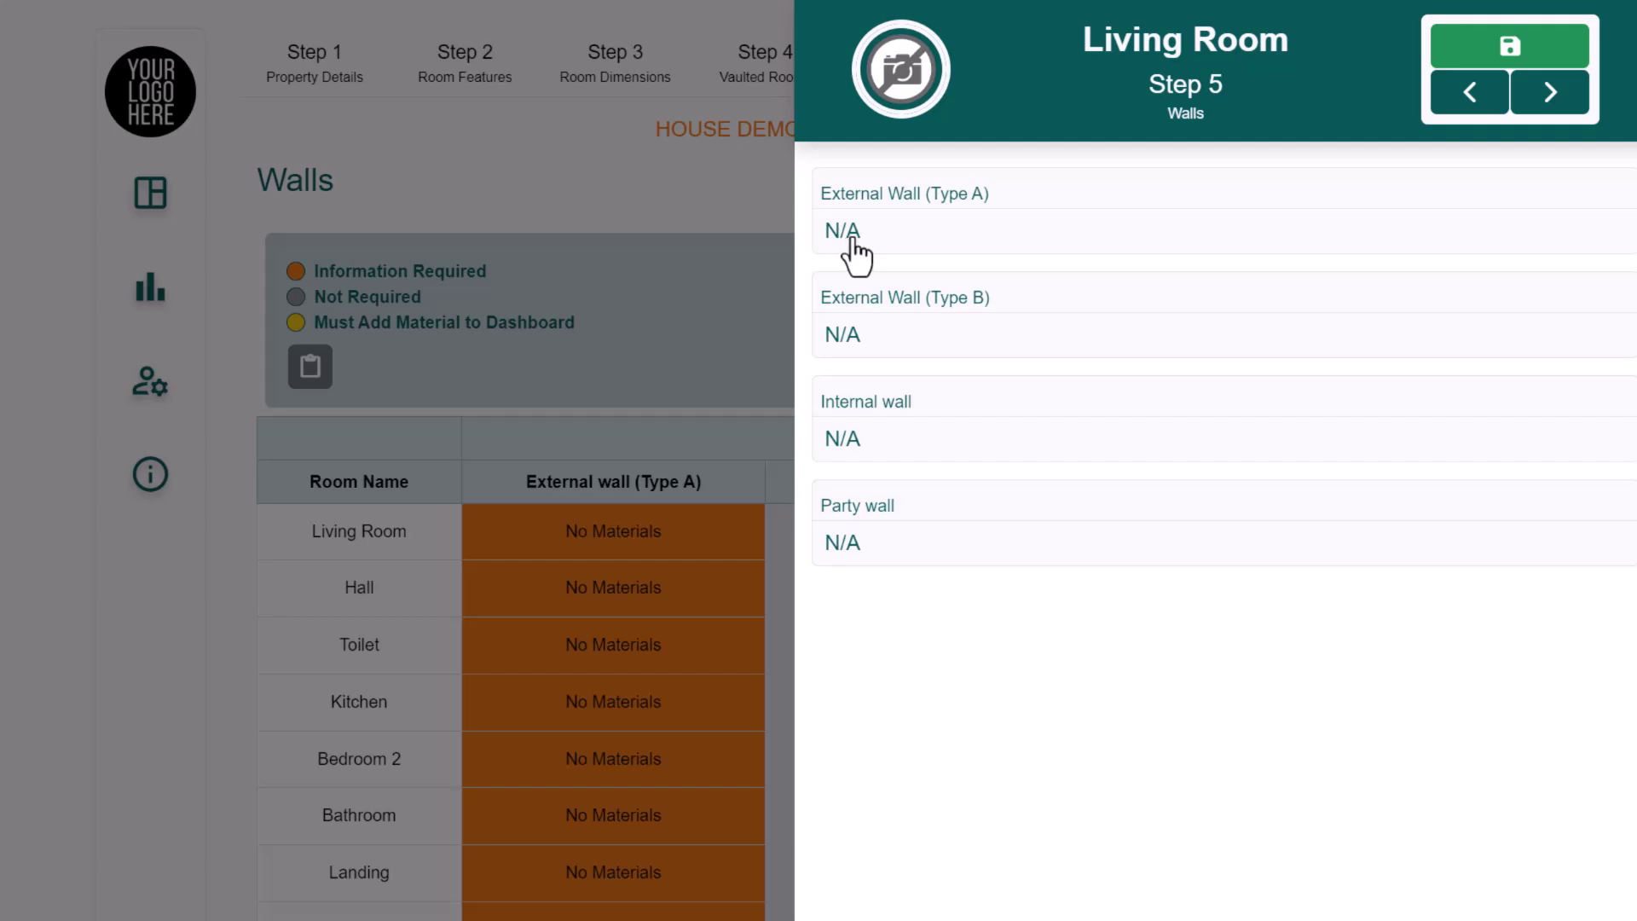
pyautogui.click(859, 253)
pyautogui.scroll(-5, 1115, 384)
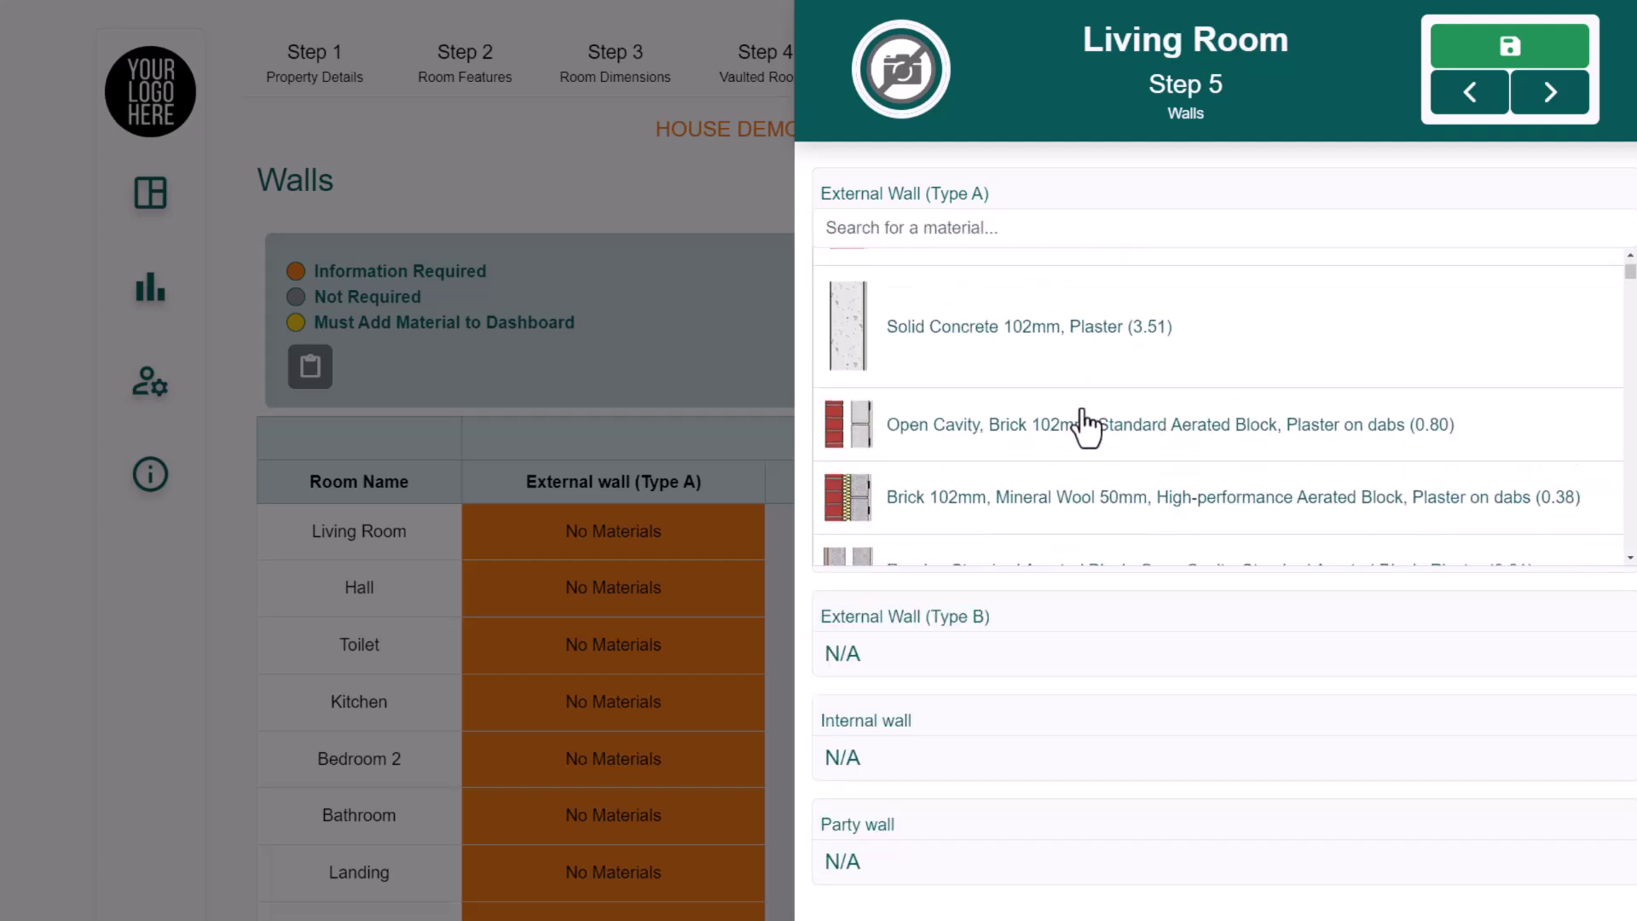
pyautogui.scroll(1, 962, 428)
pyautogui.scroll(-6, 962, 430)
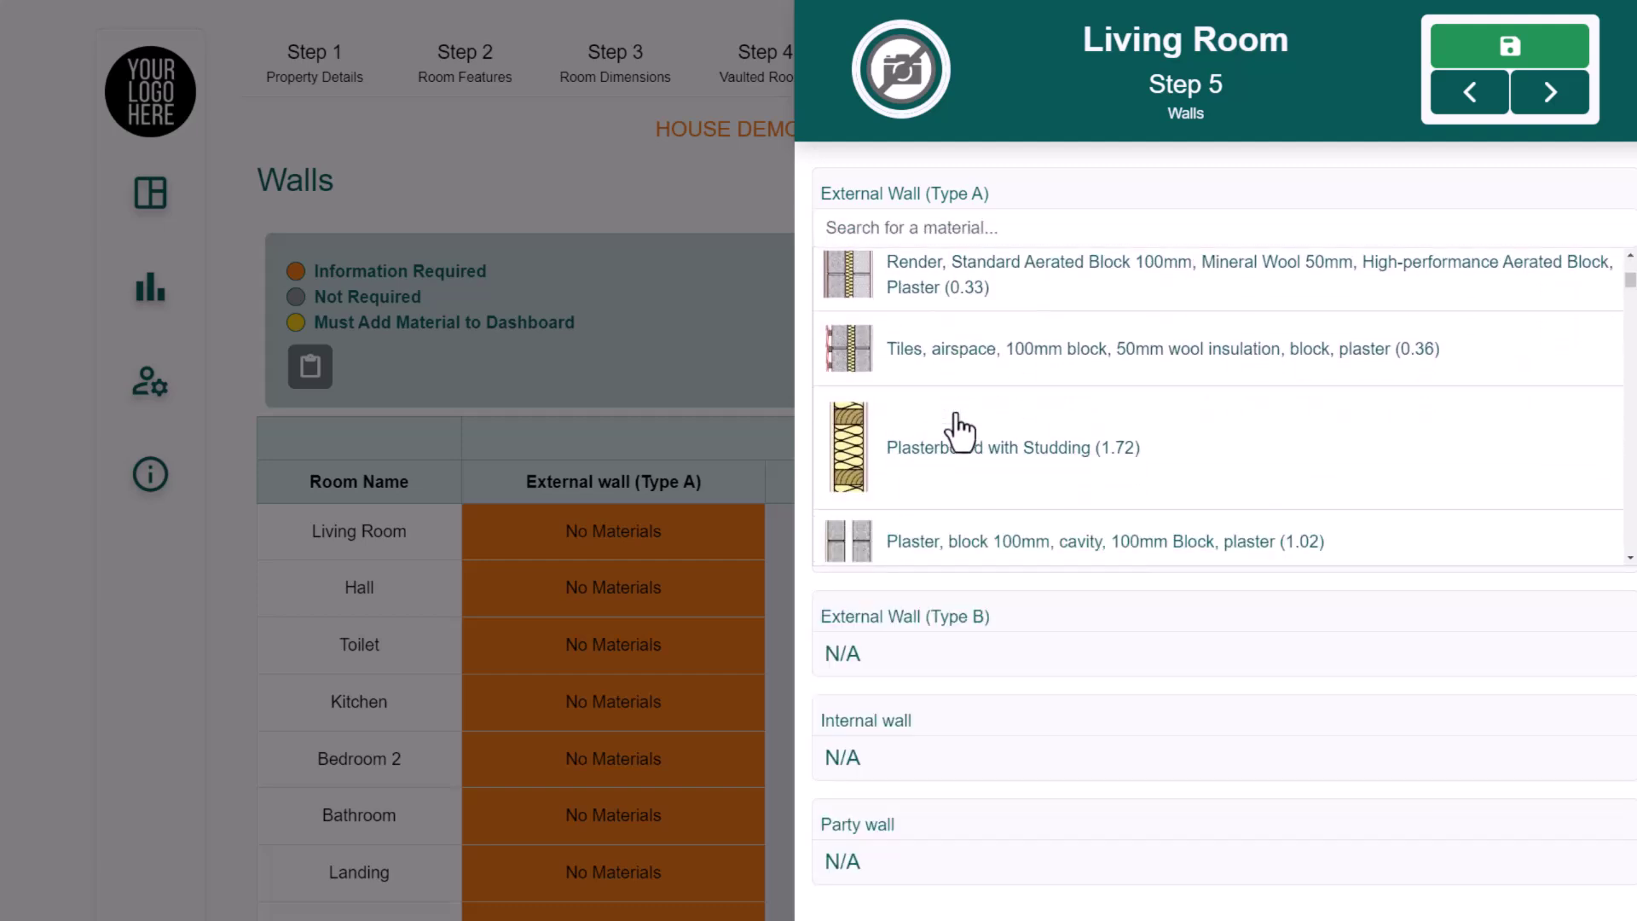
pyautogui.scroll(-10, 962, 431)
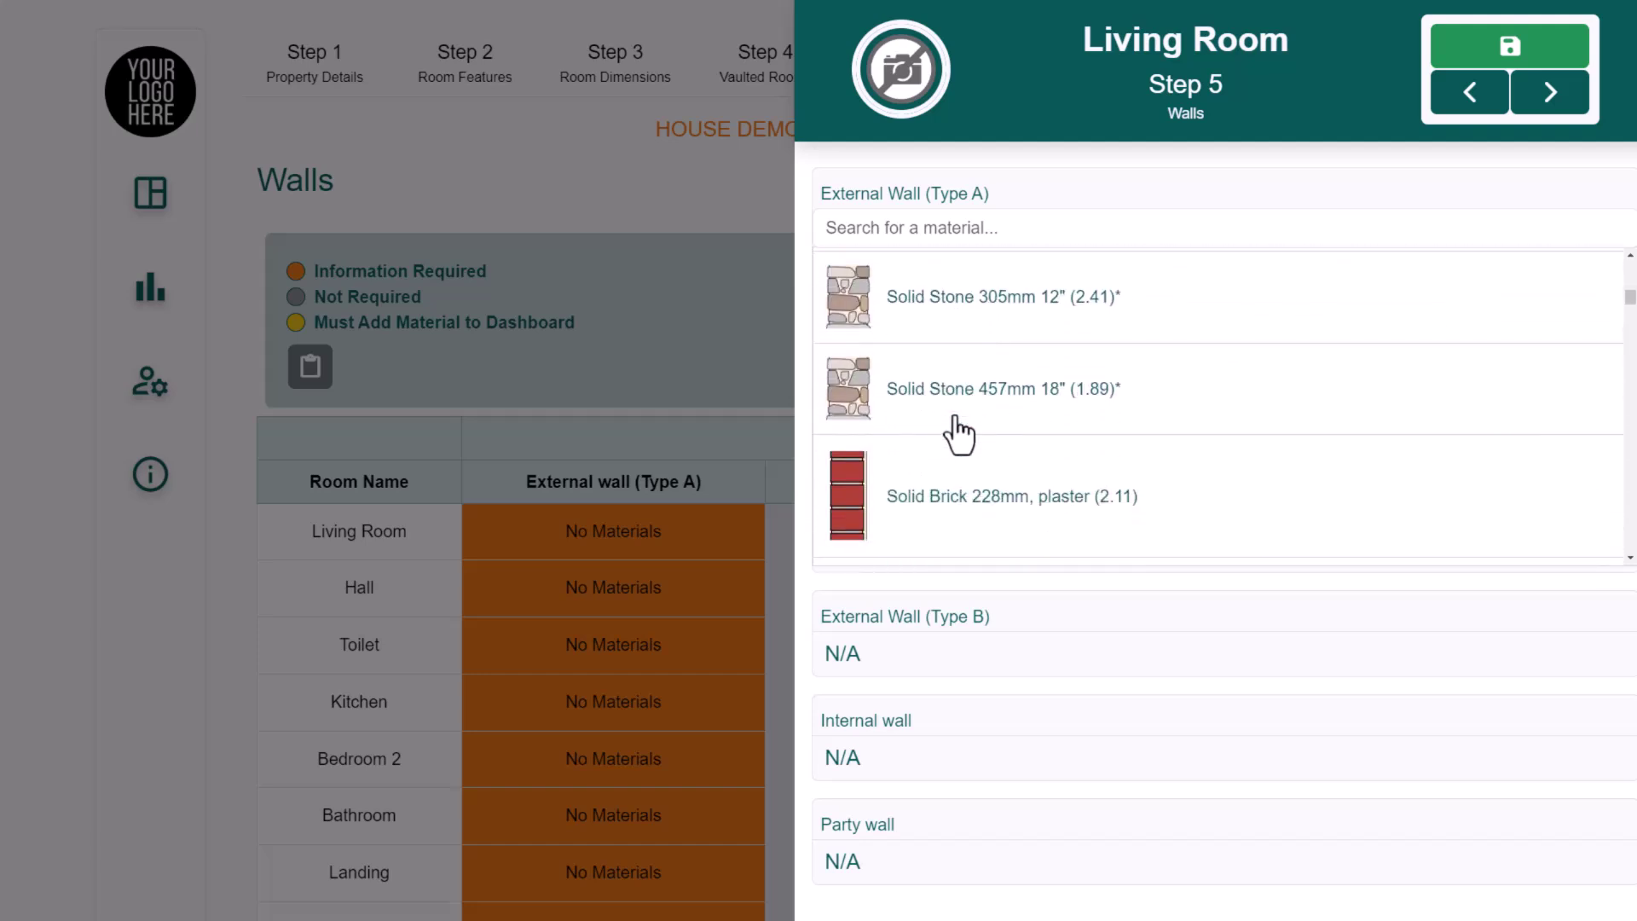
pyautogui.scroll(-2, 966, 431)
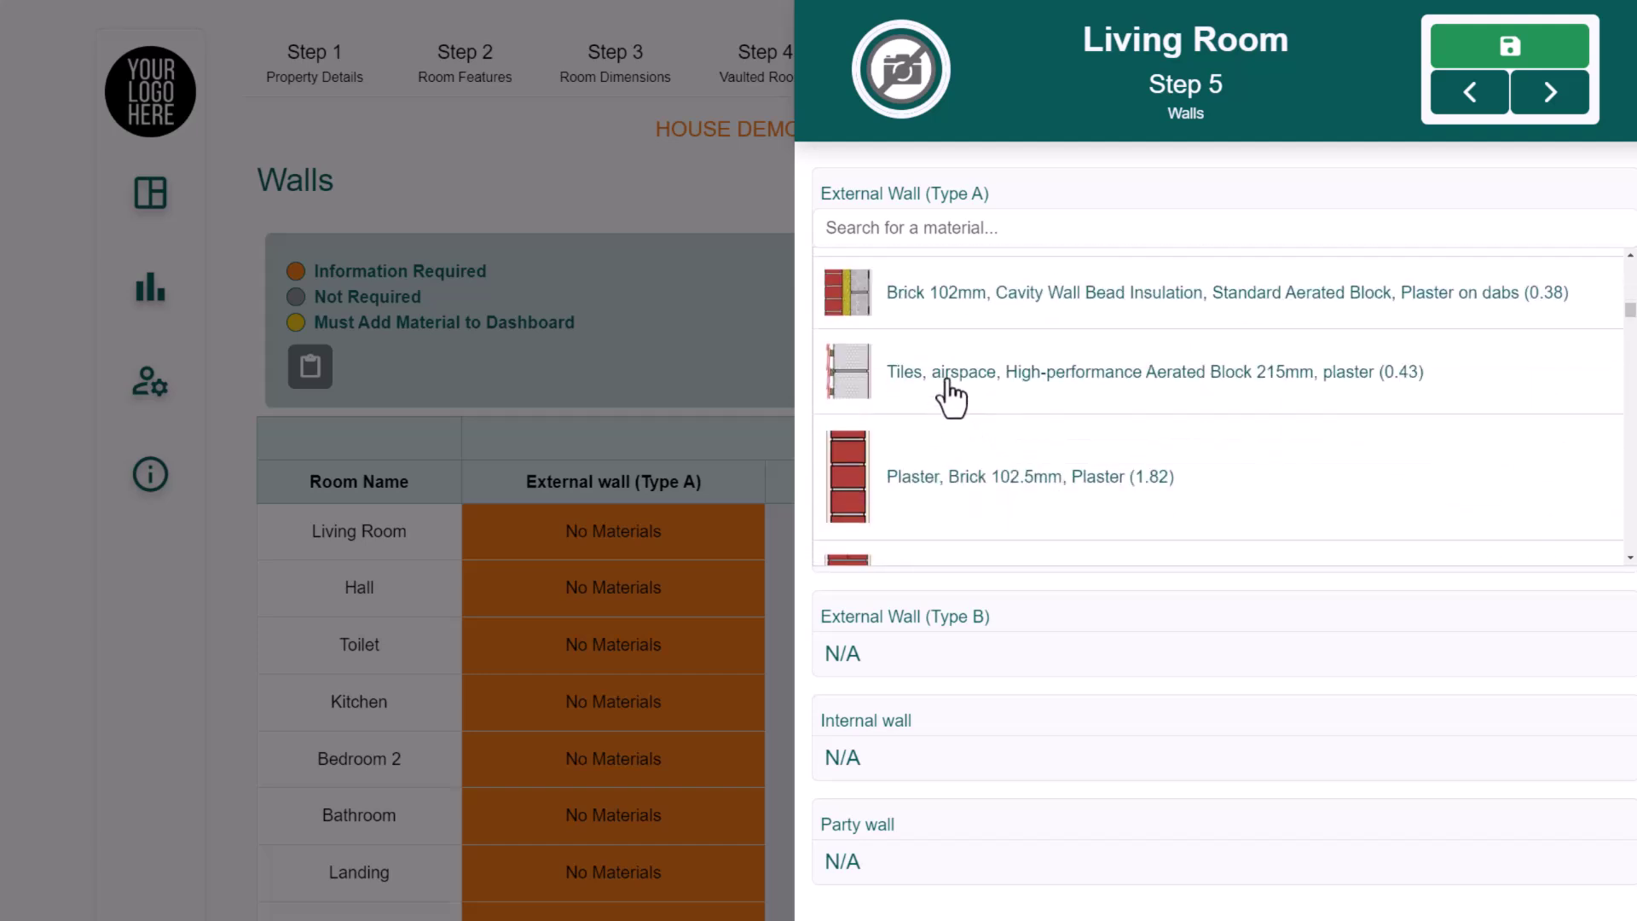
pyautogui.click(959, 323)
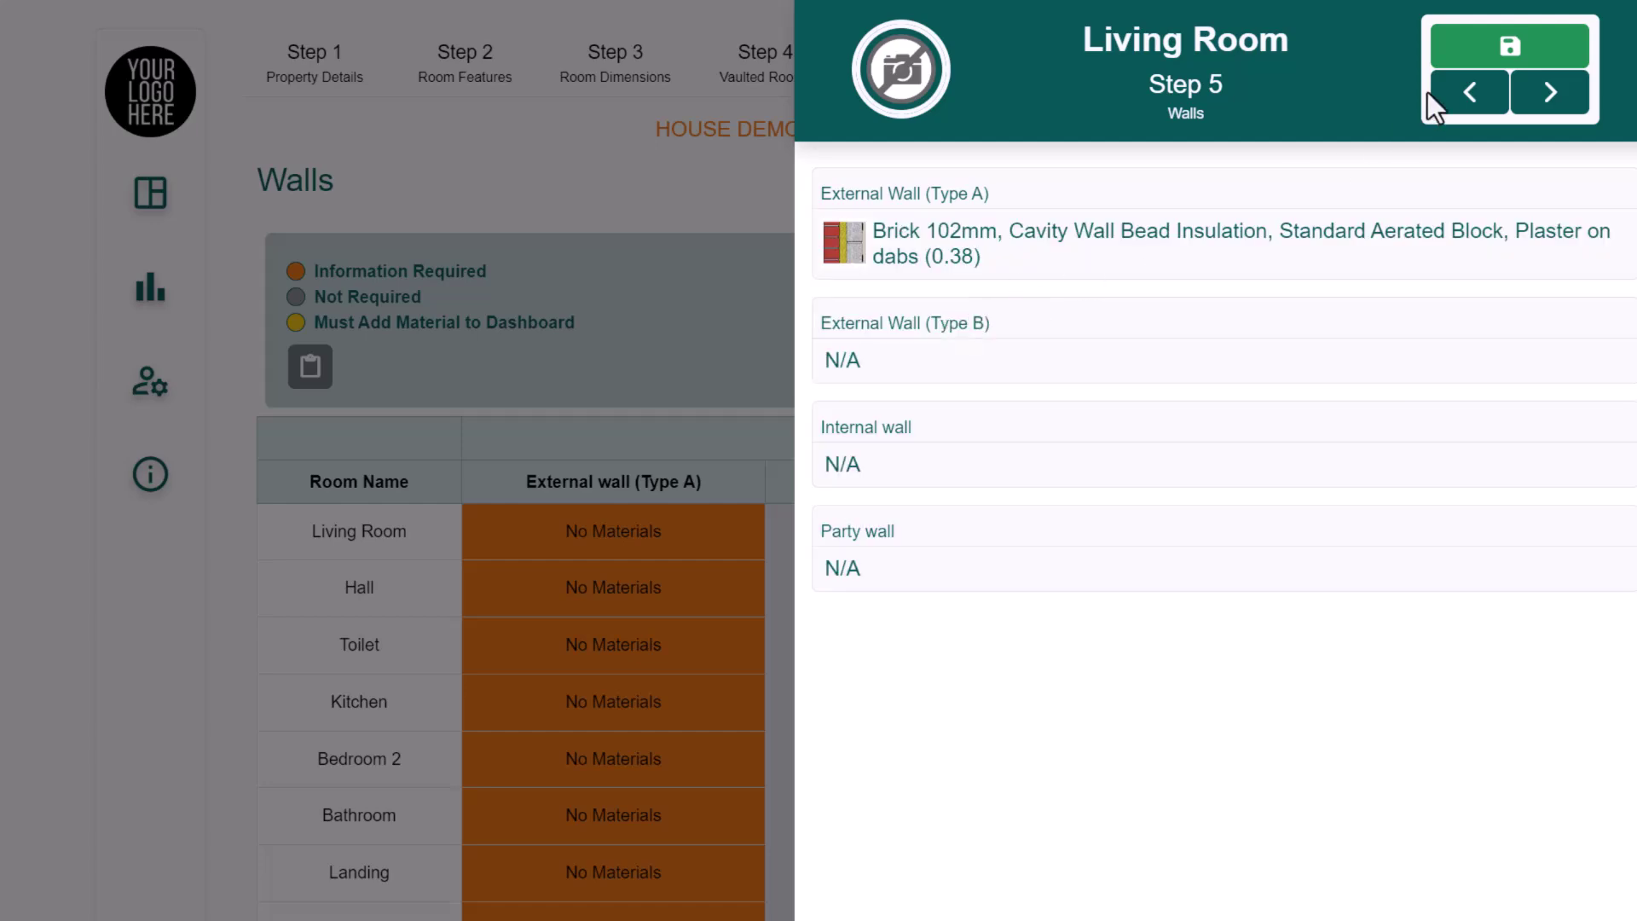
pyautogui.click(1447, 59)
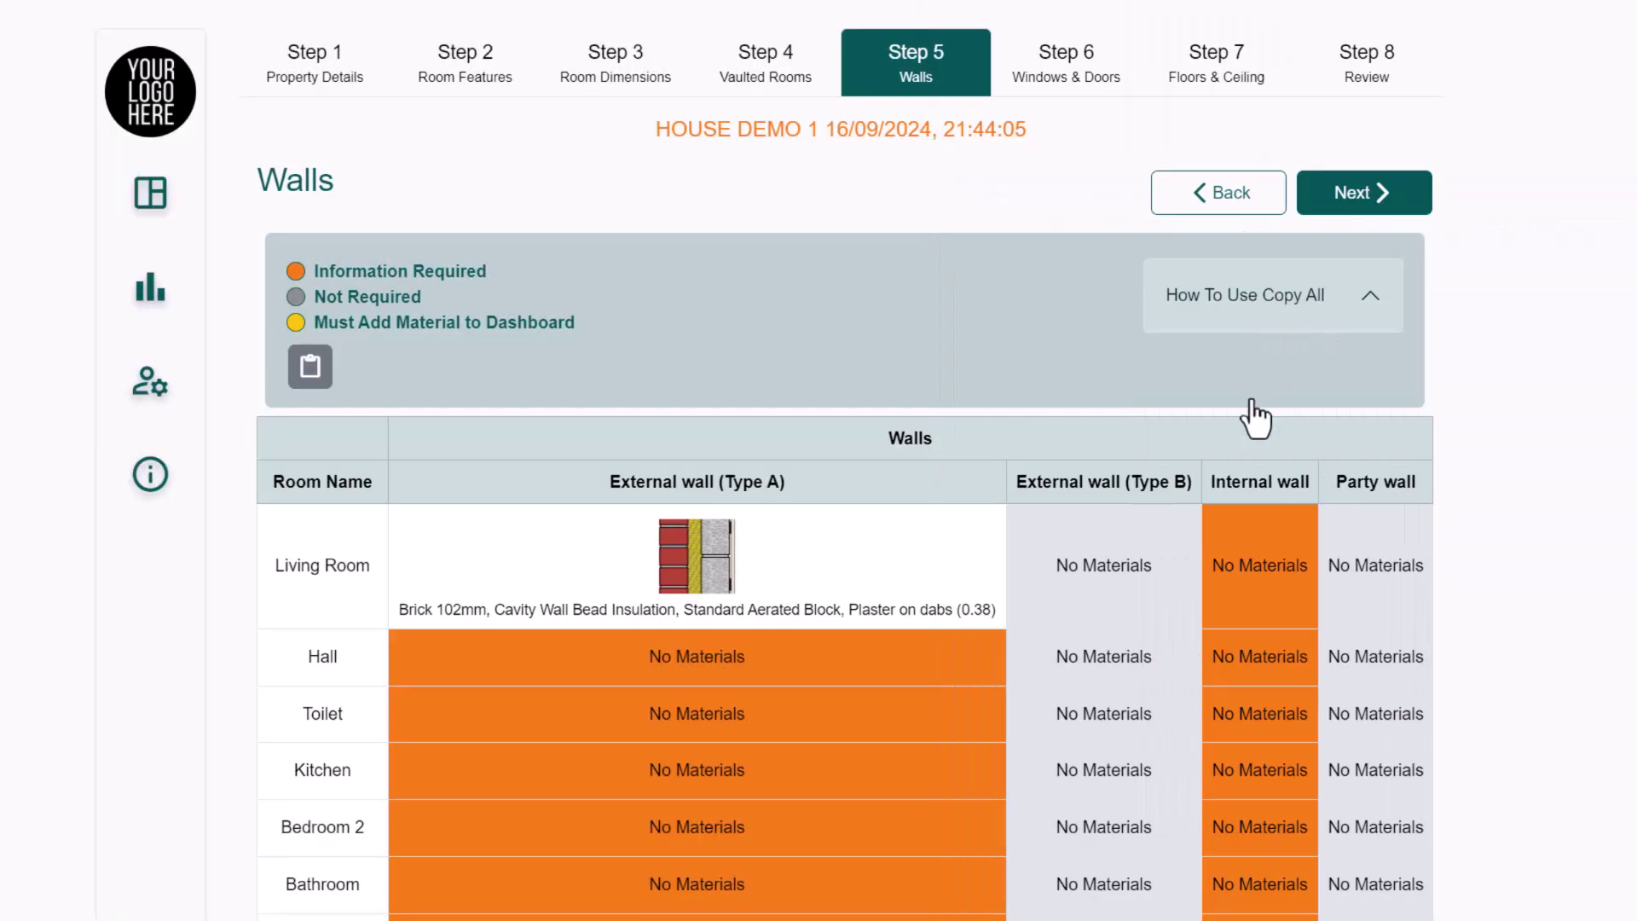
# Copy the Living Room's Type A external wall to the other rooms and set its internal wall to Plasterboard with Studding (1.72)
pyautogui.scroll(2, 934, 447)
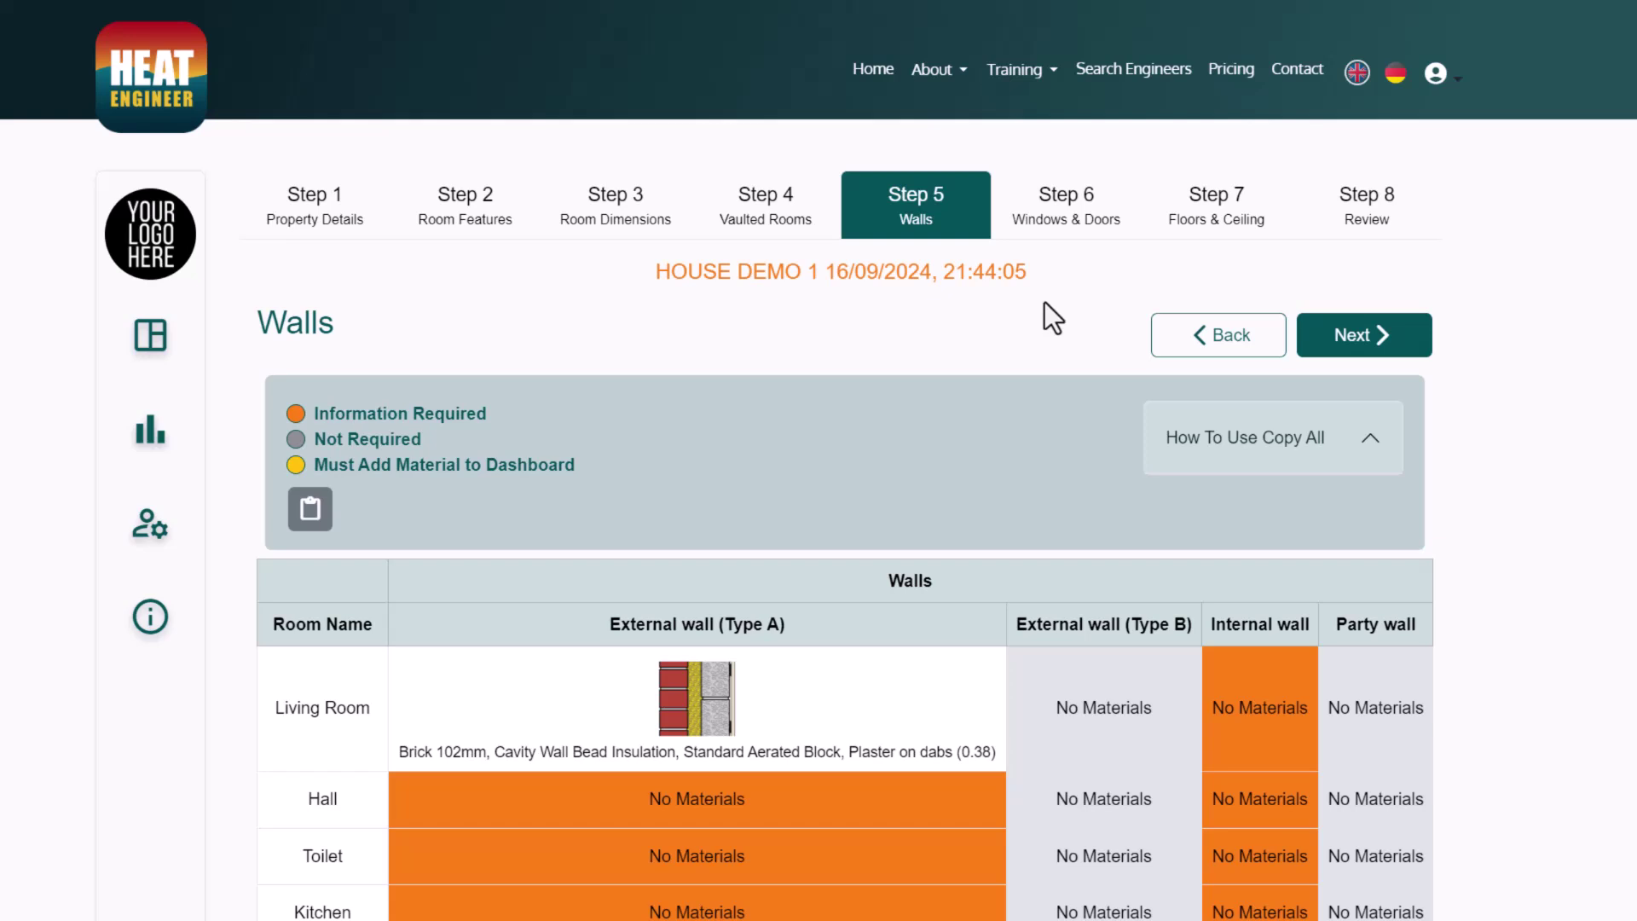
pyautogui.scroll(-2, 898, 566)
pyautogui.click(852, 577)
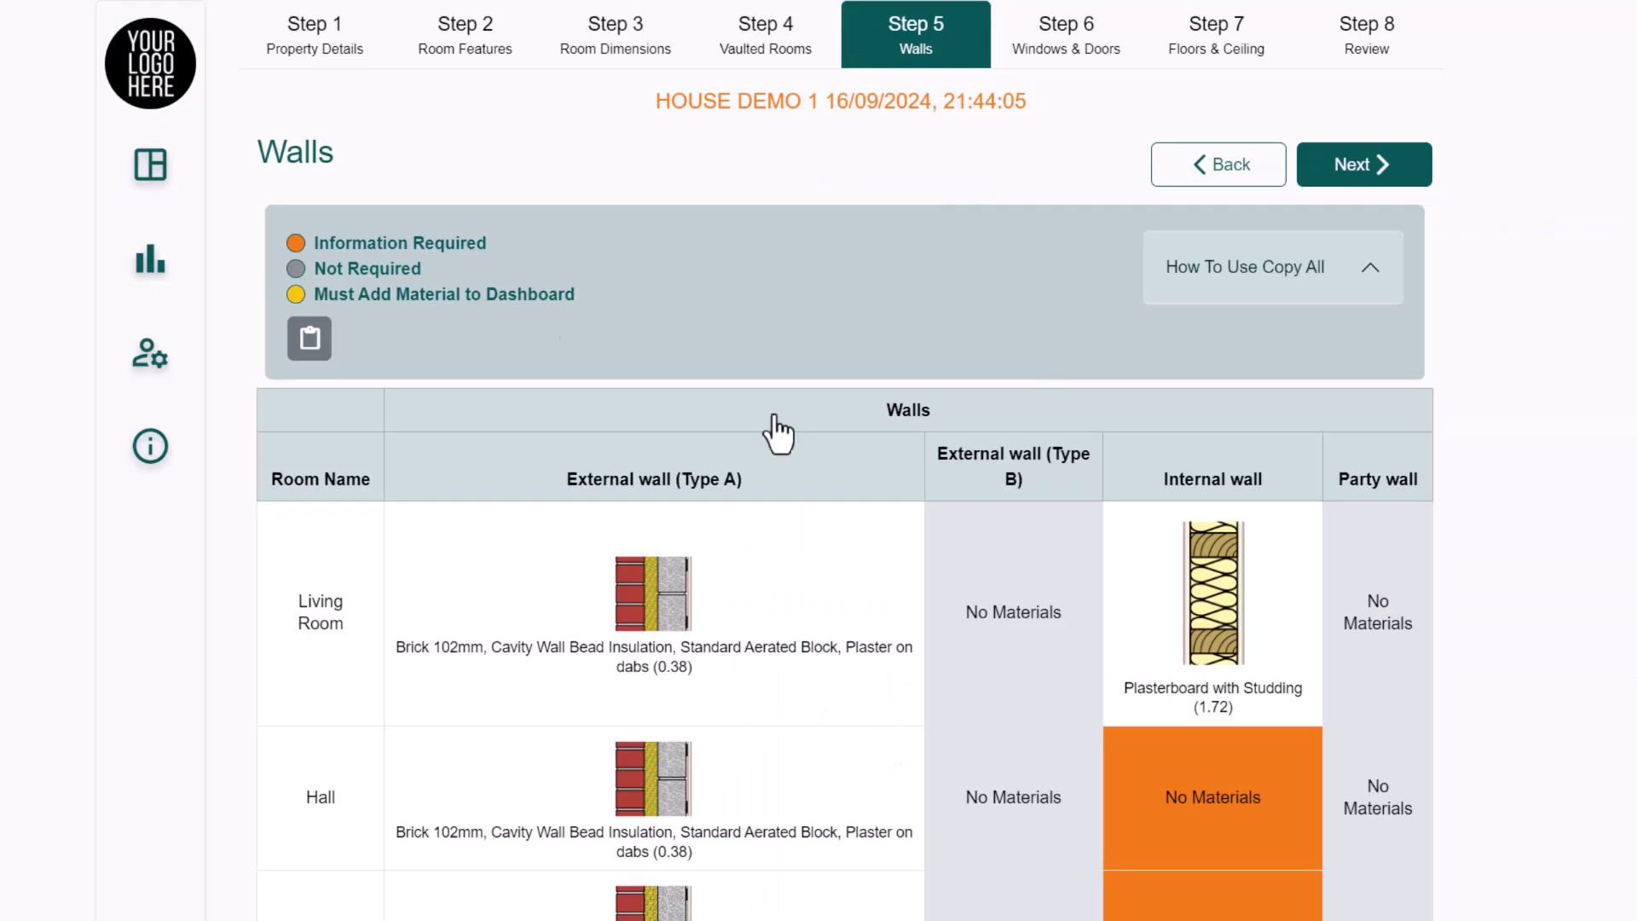
# Advance from Walls through Windows & Doors and Floors & Ceiling to the Review step
pyautogui.scroll(2, 778, 433)
pyautogui.click(1359, 332)
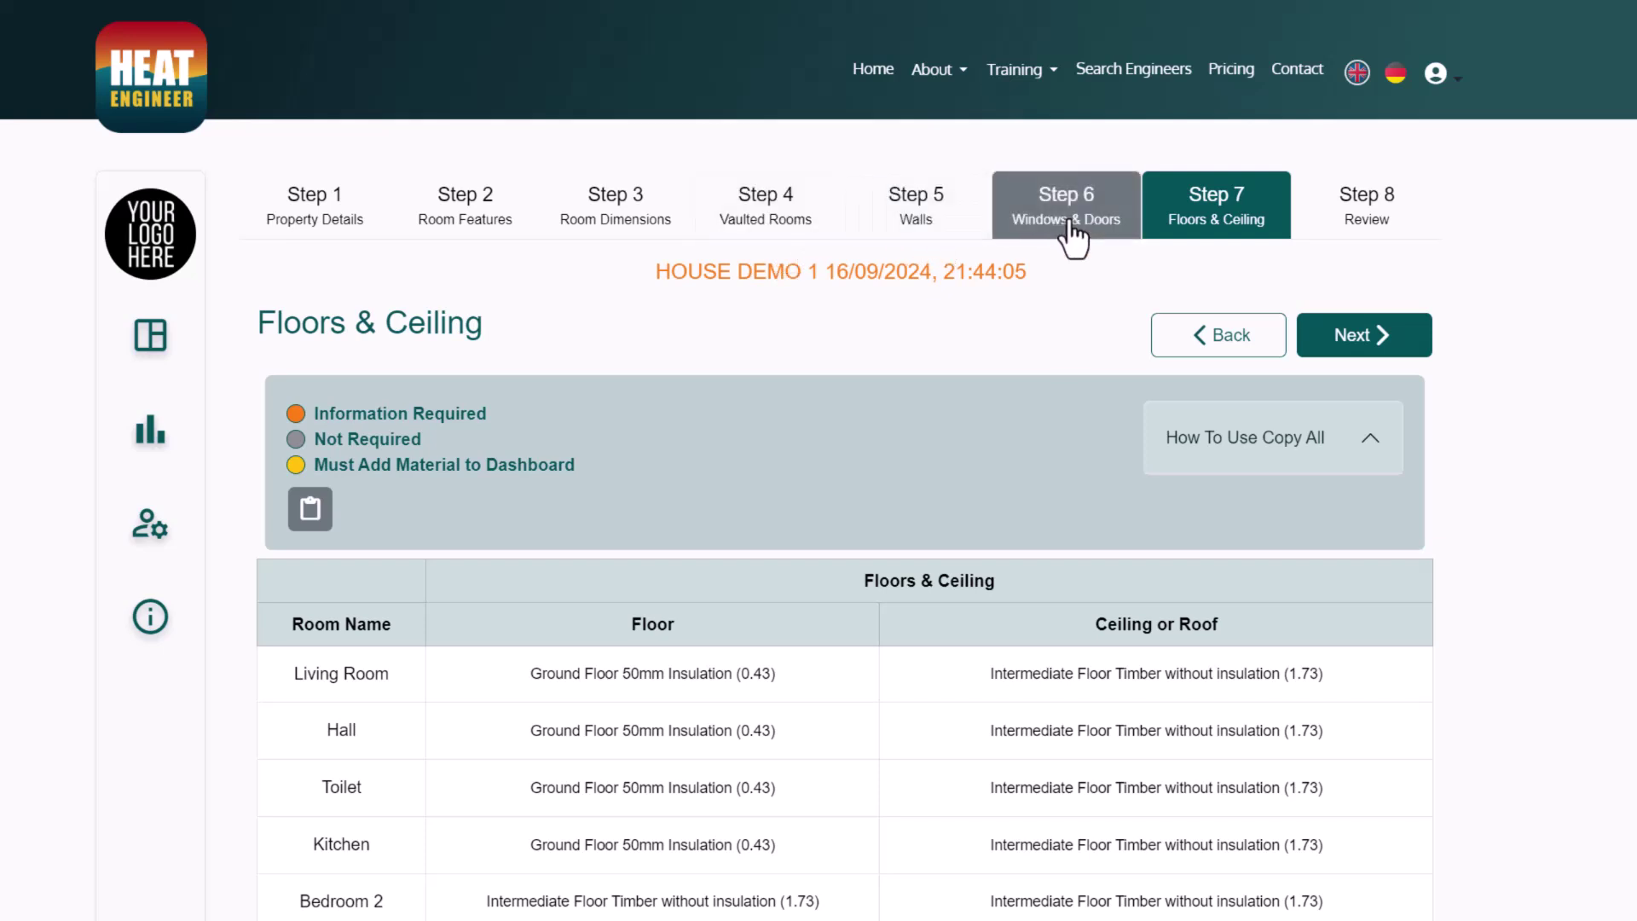
pyautogui.click(1383, 343)
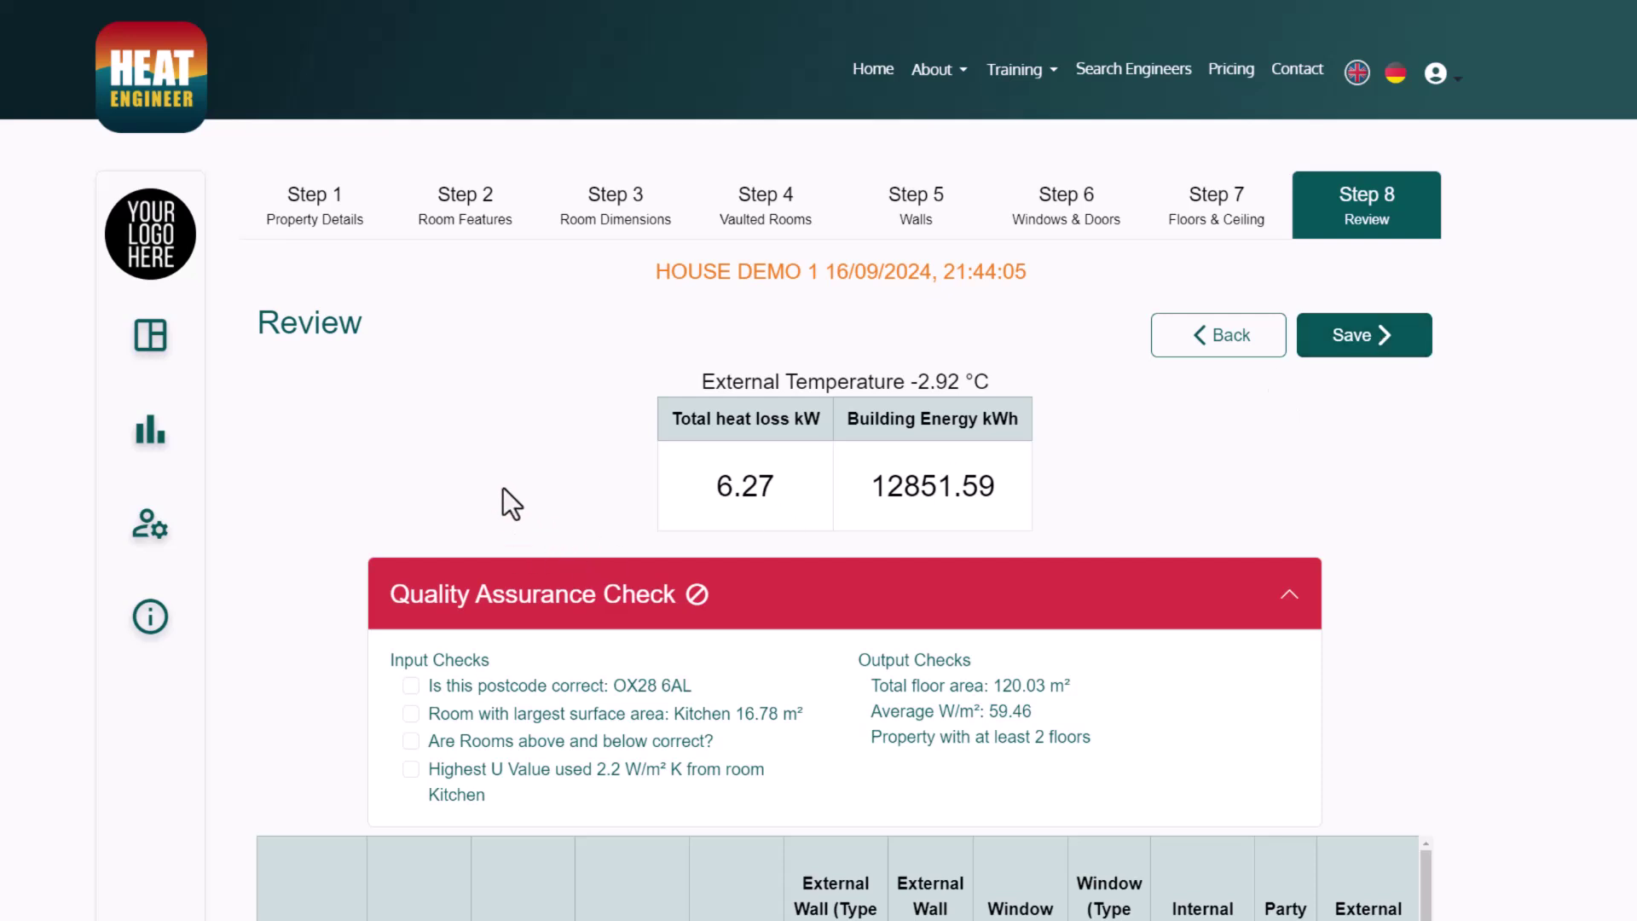
# Tick all the input checks in the Quality Assurance Check and collapse that section
pyautogui.scroll(-1, 283, 594)
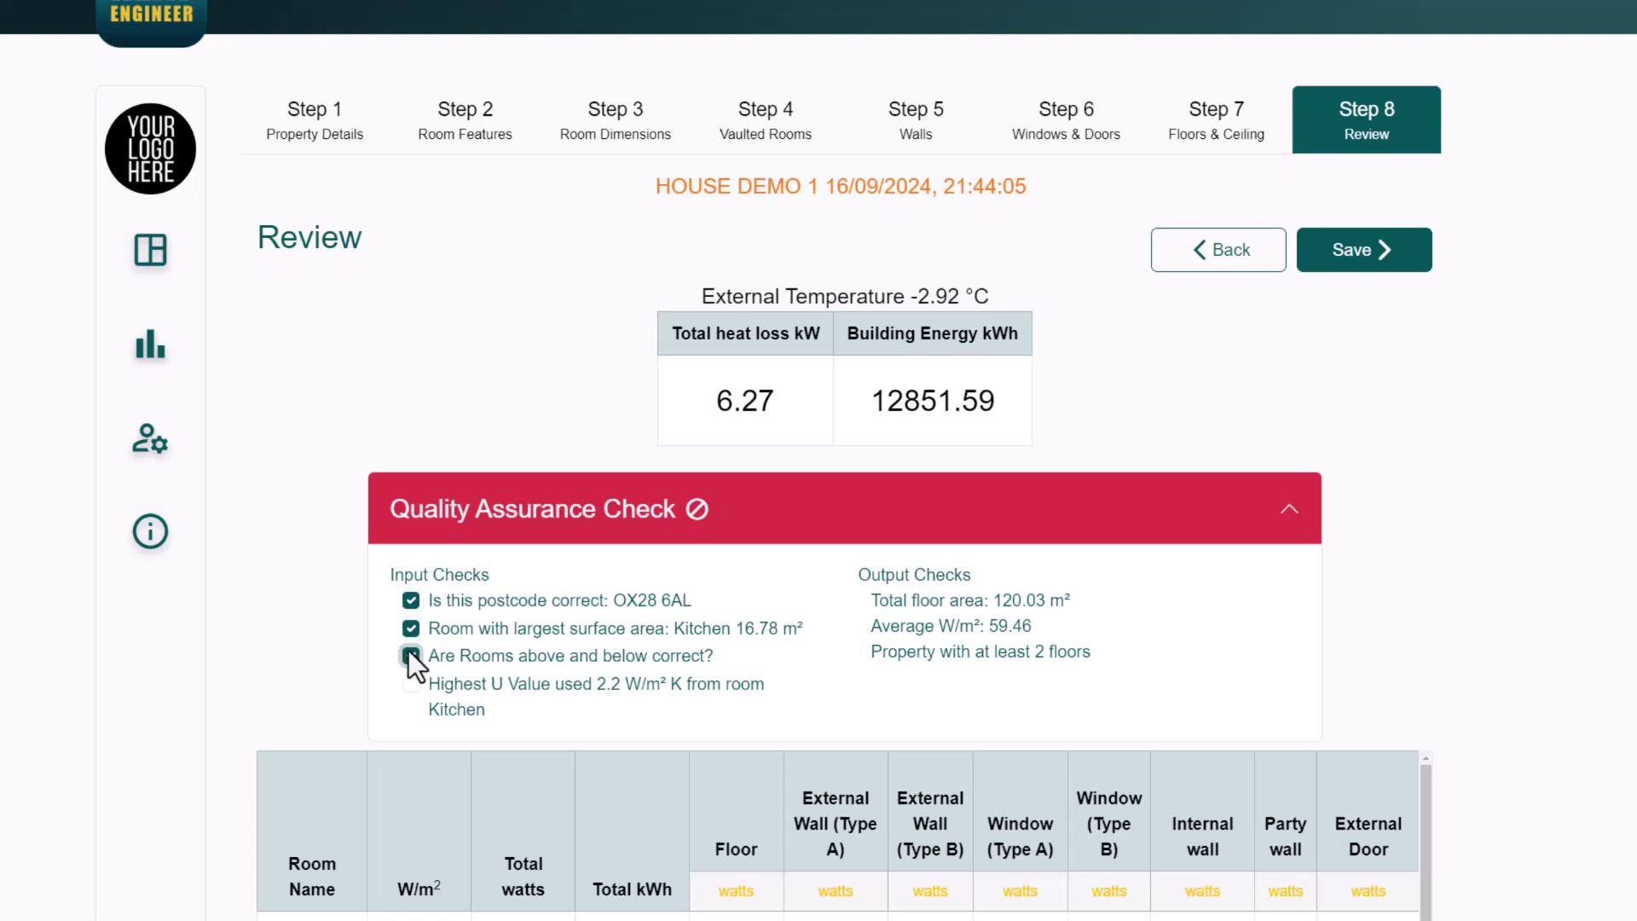
pyautogui.click(411, 685)
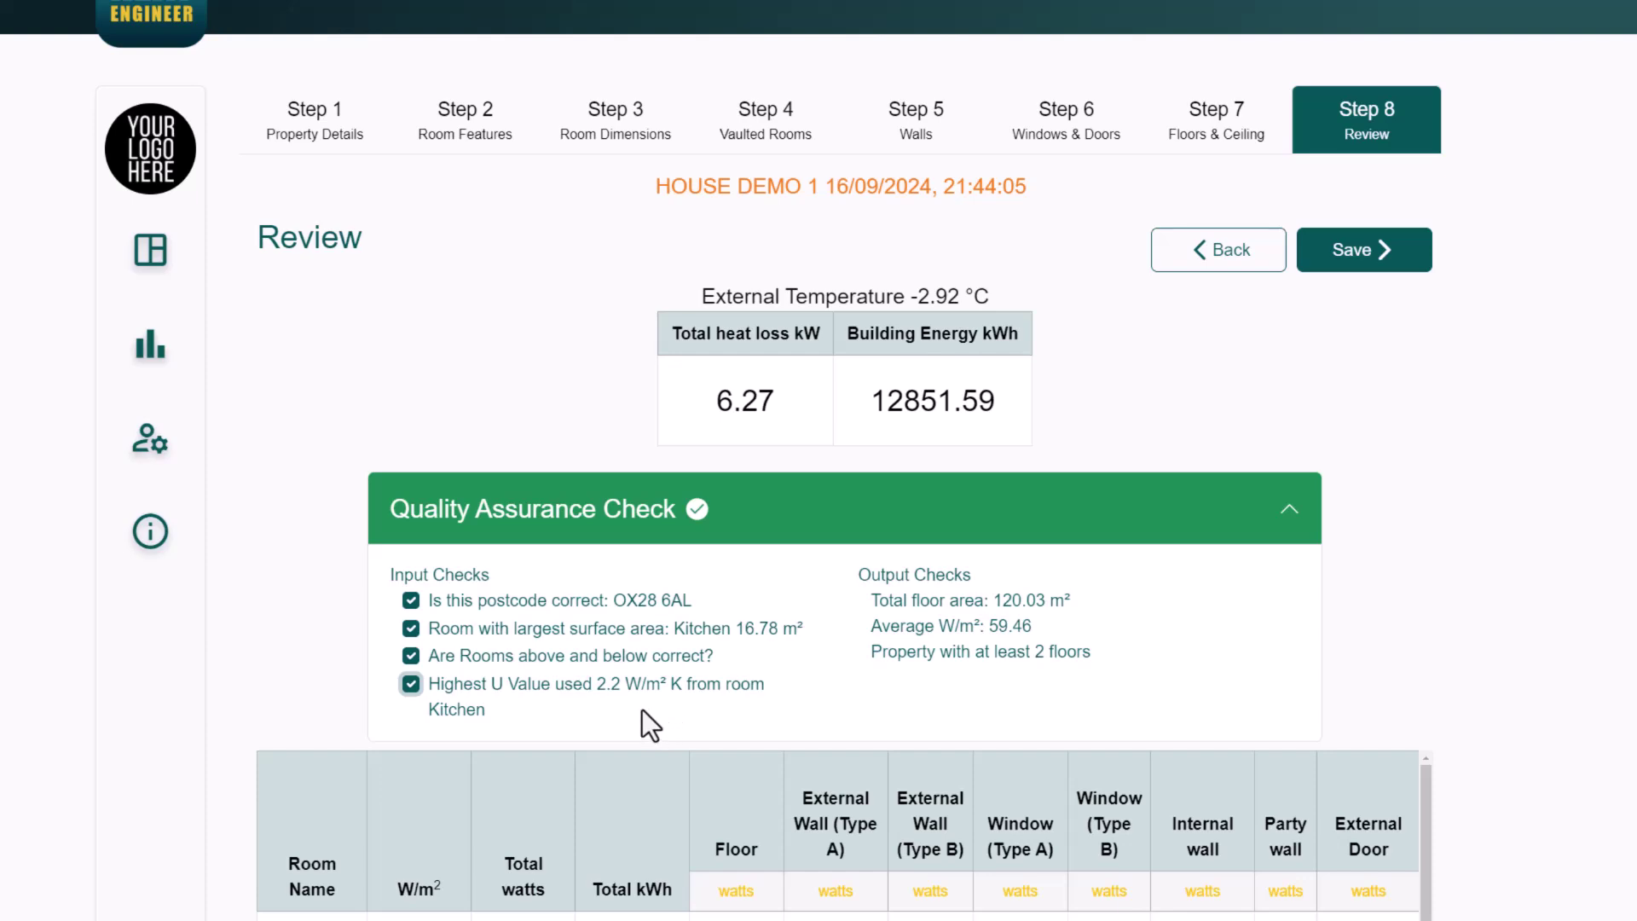
pyautogui.scroll(-1, 643, 710)
pyautogui.click(1001, 439)
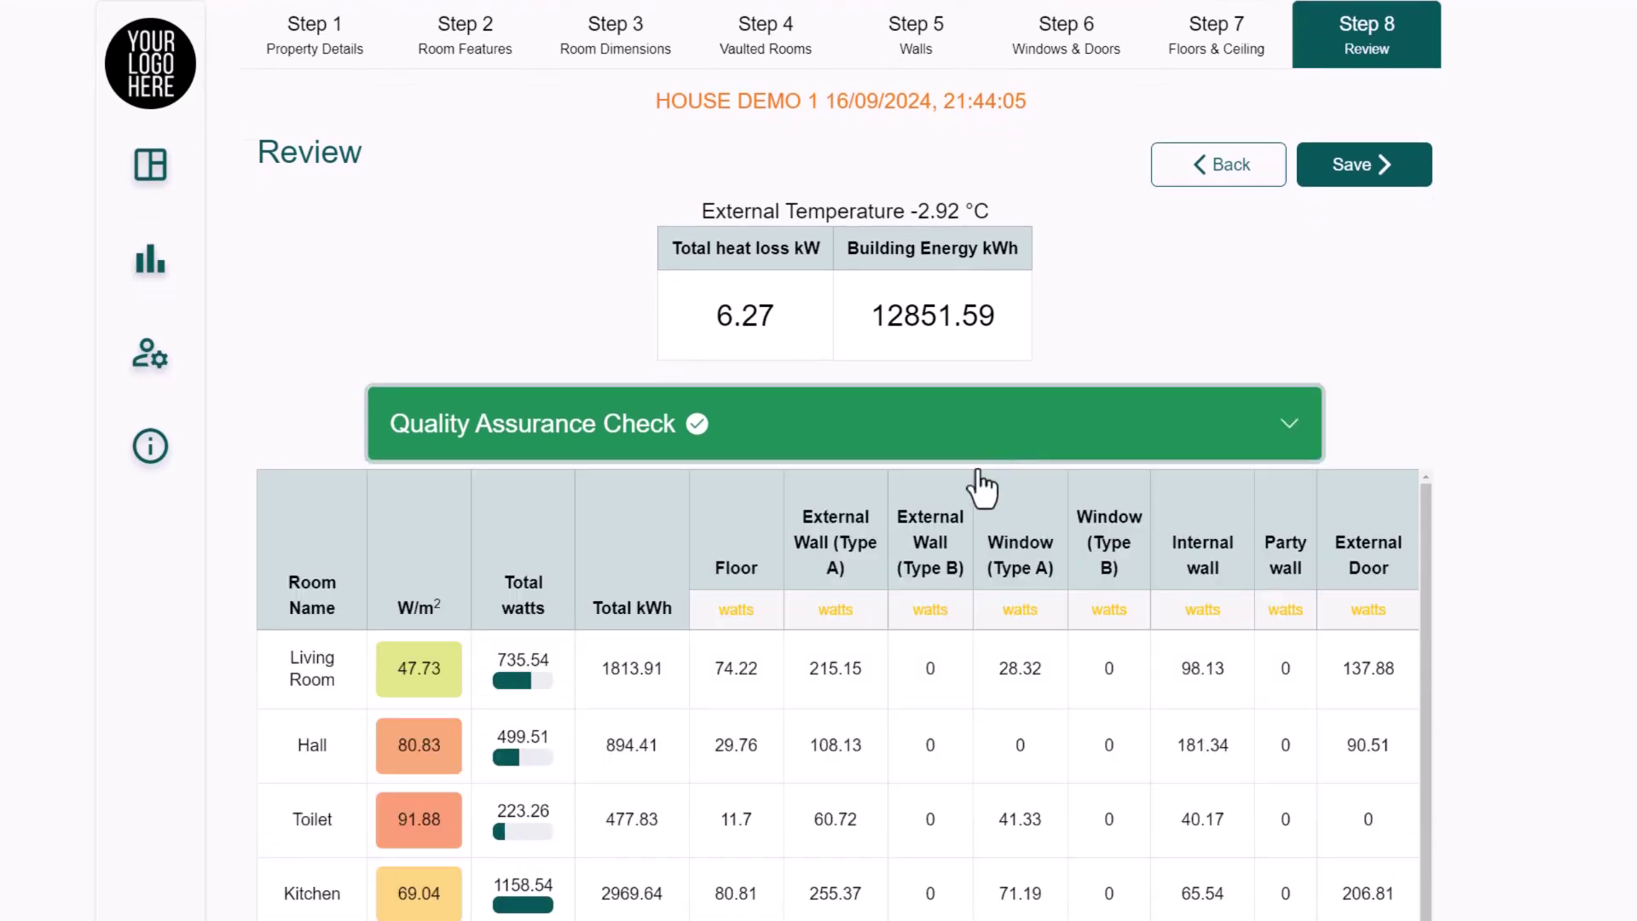
# Look over the room-by-room heat loss table and save the review to reach the optional pages
pyautogui.scroll(-3, 902, 372)
pyautogui.scroll(-2, 866, 603)
pyautogui.scroll(1, 870, 625)
pyautogui.scroll(5, 870, 625)
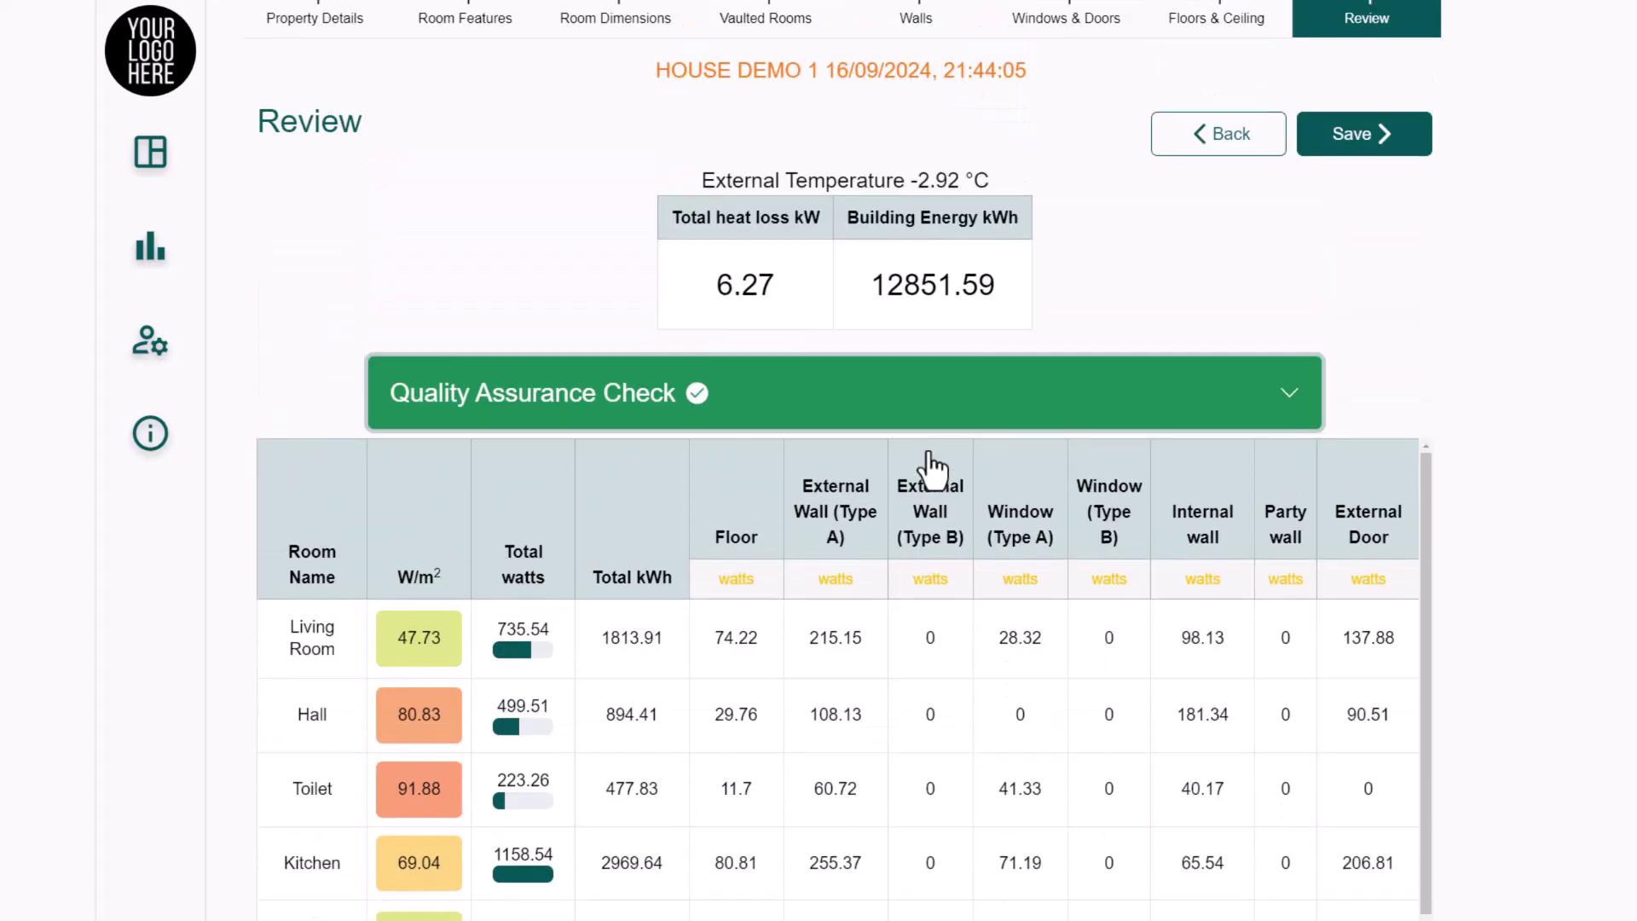
pyautogui.click(1339, 339)
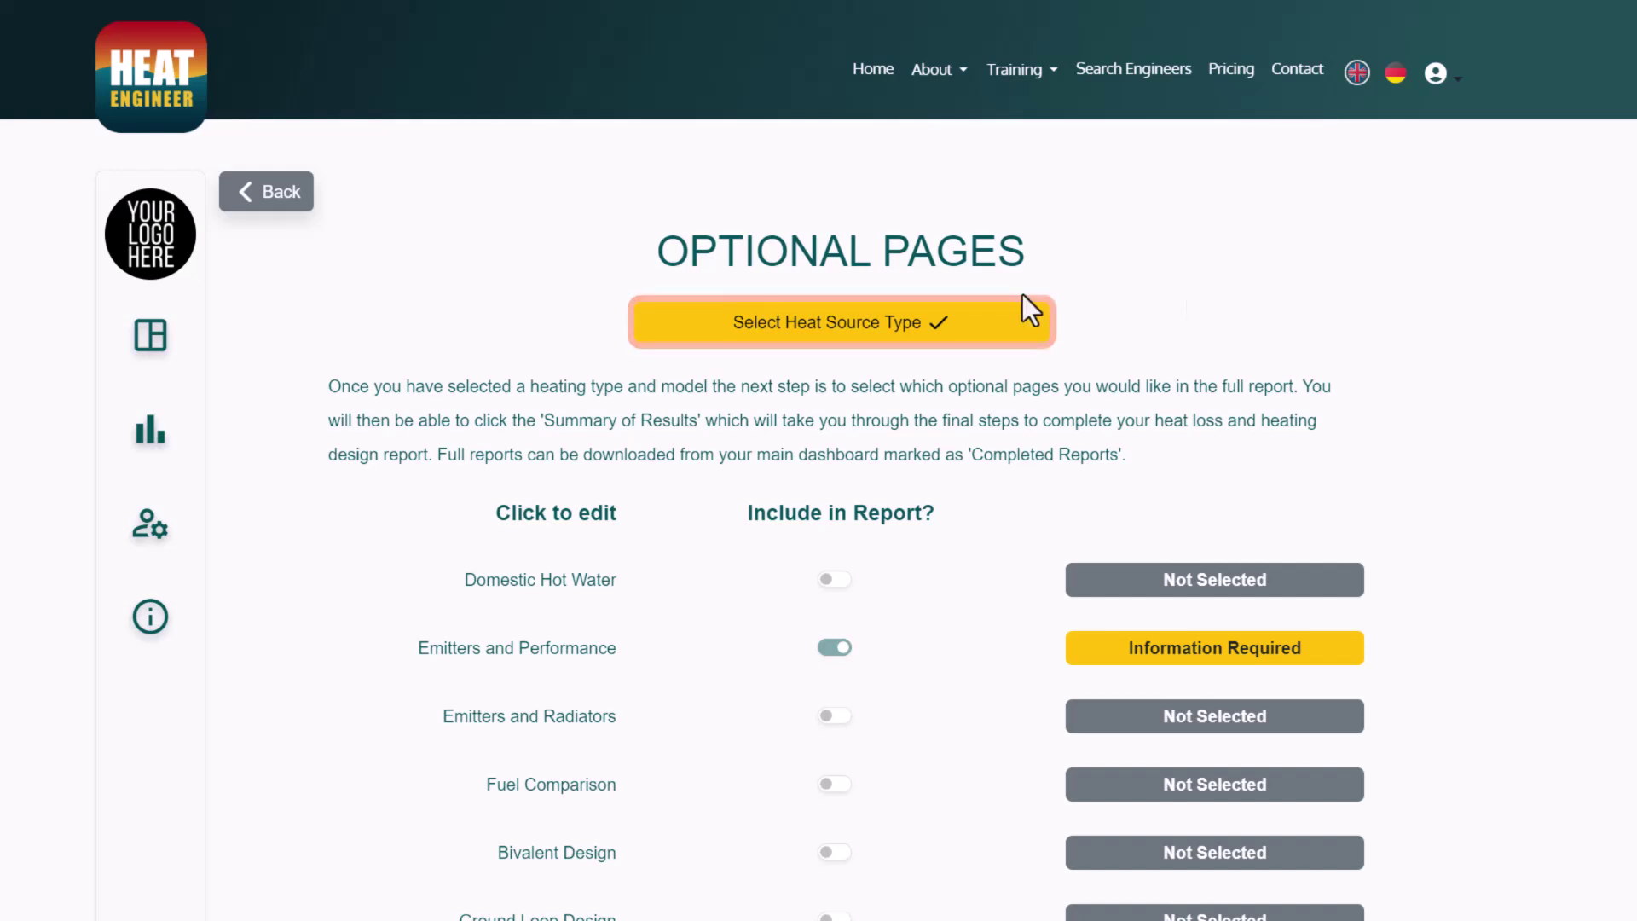
# For the air source heat pump, choose manufacturer Panasonic Heating & Cooling and add the model WH-MDC07J3E5
pyautogui.click(890, 326)
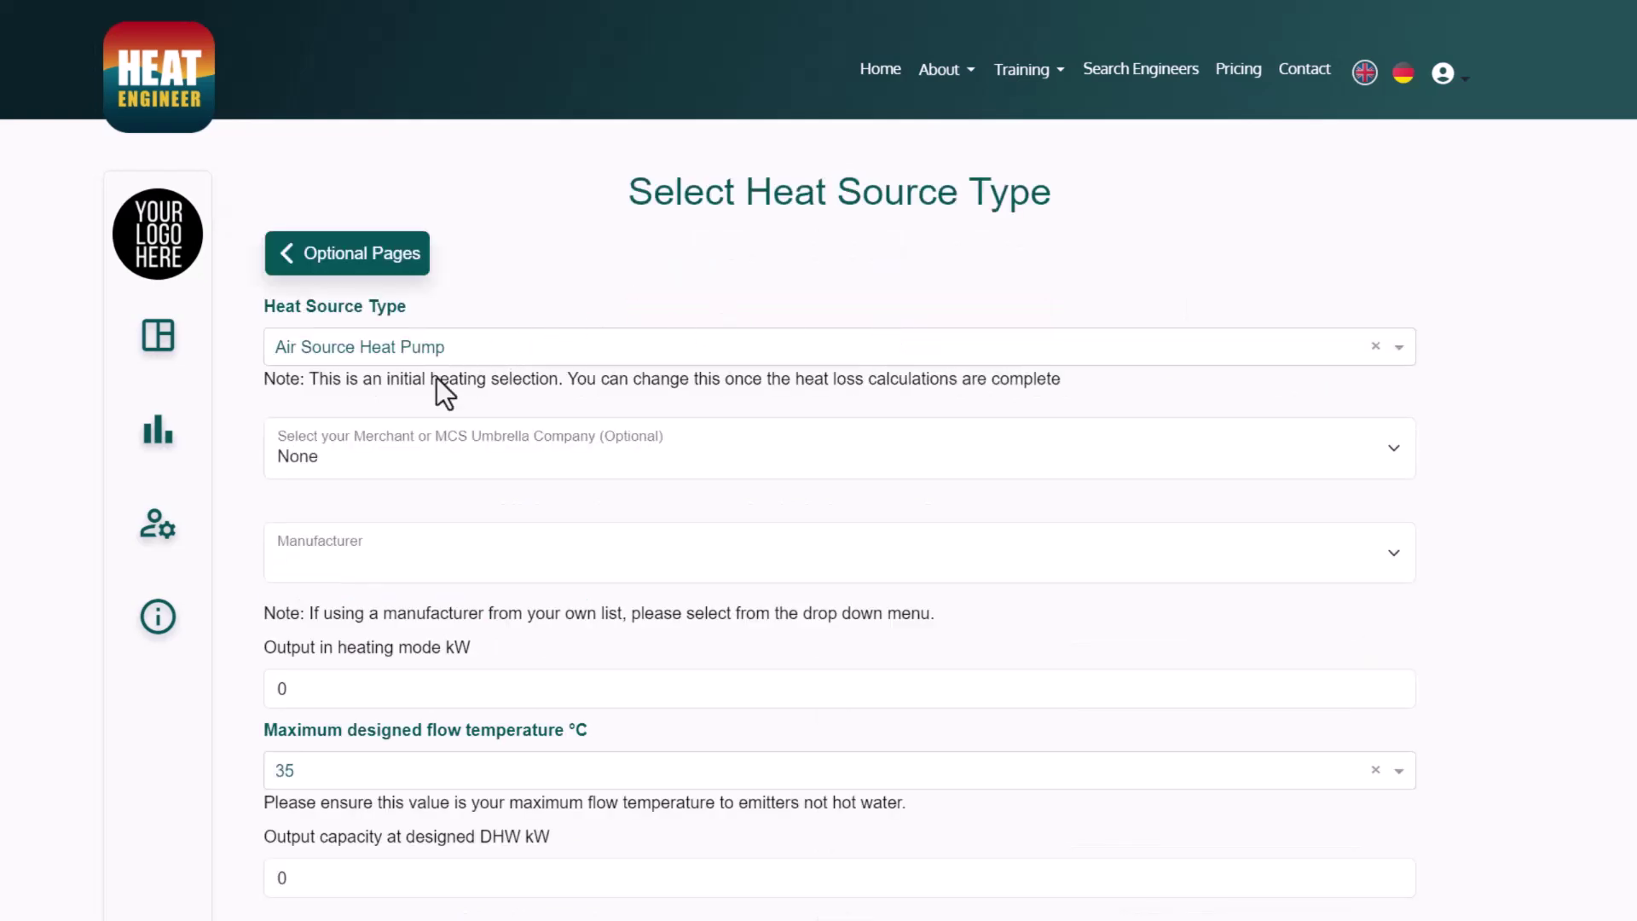
pyautogui.click(387, 551)
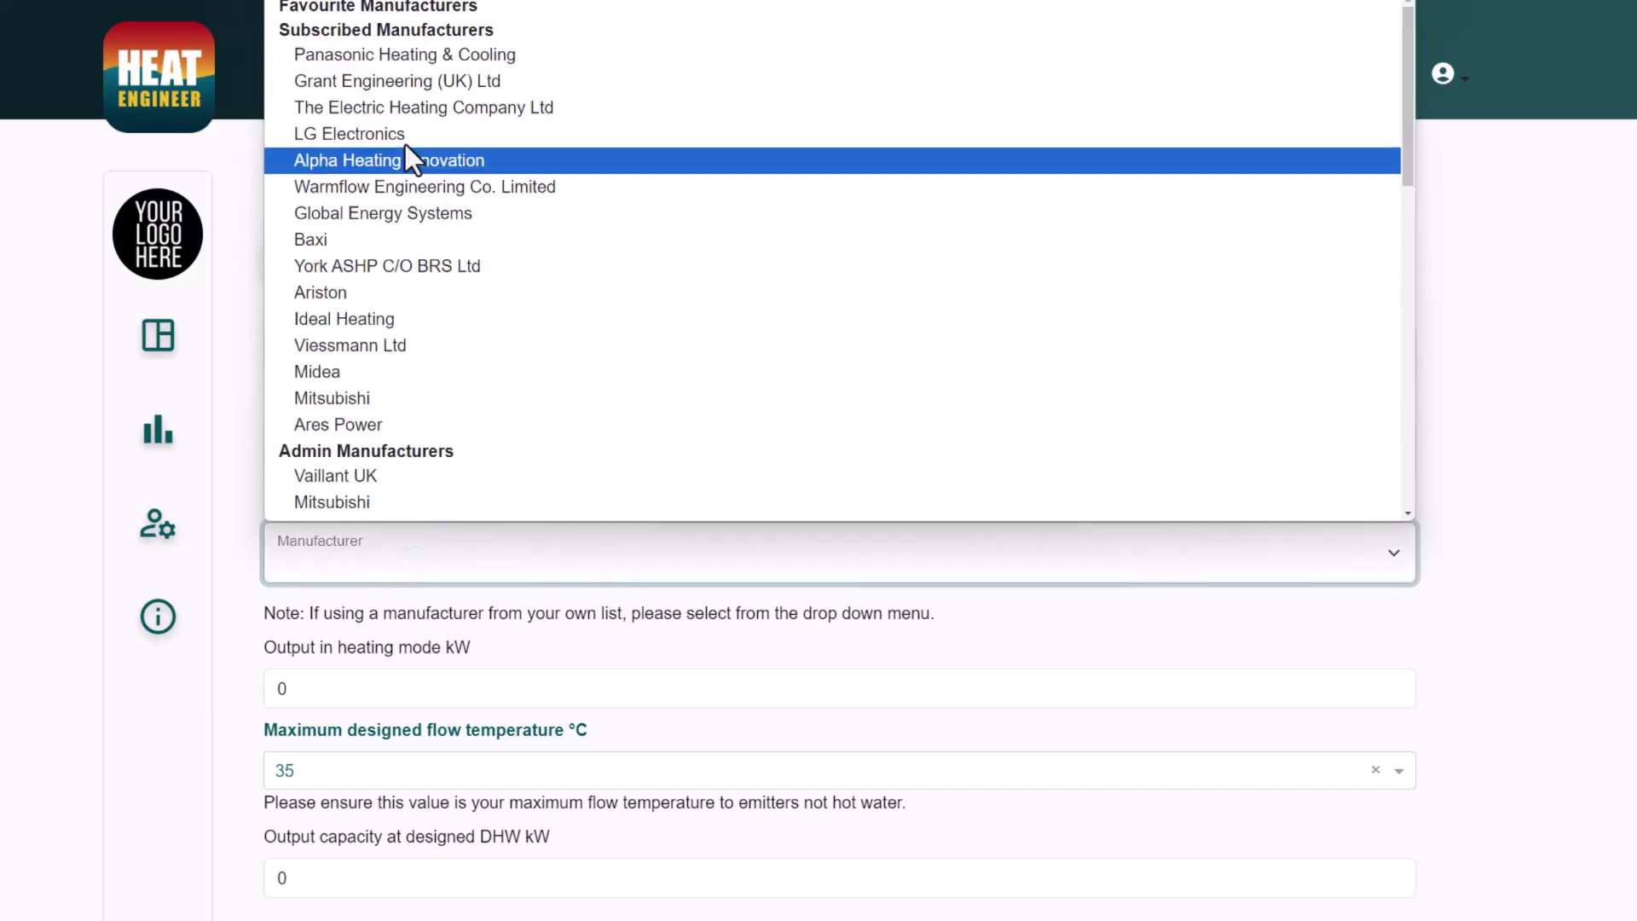
pyautogui.click(401, 53)
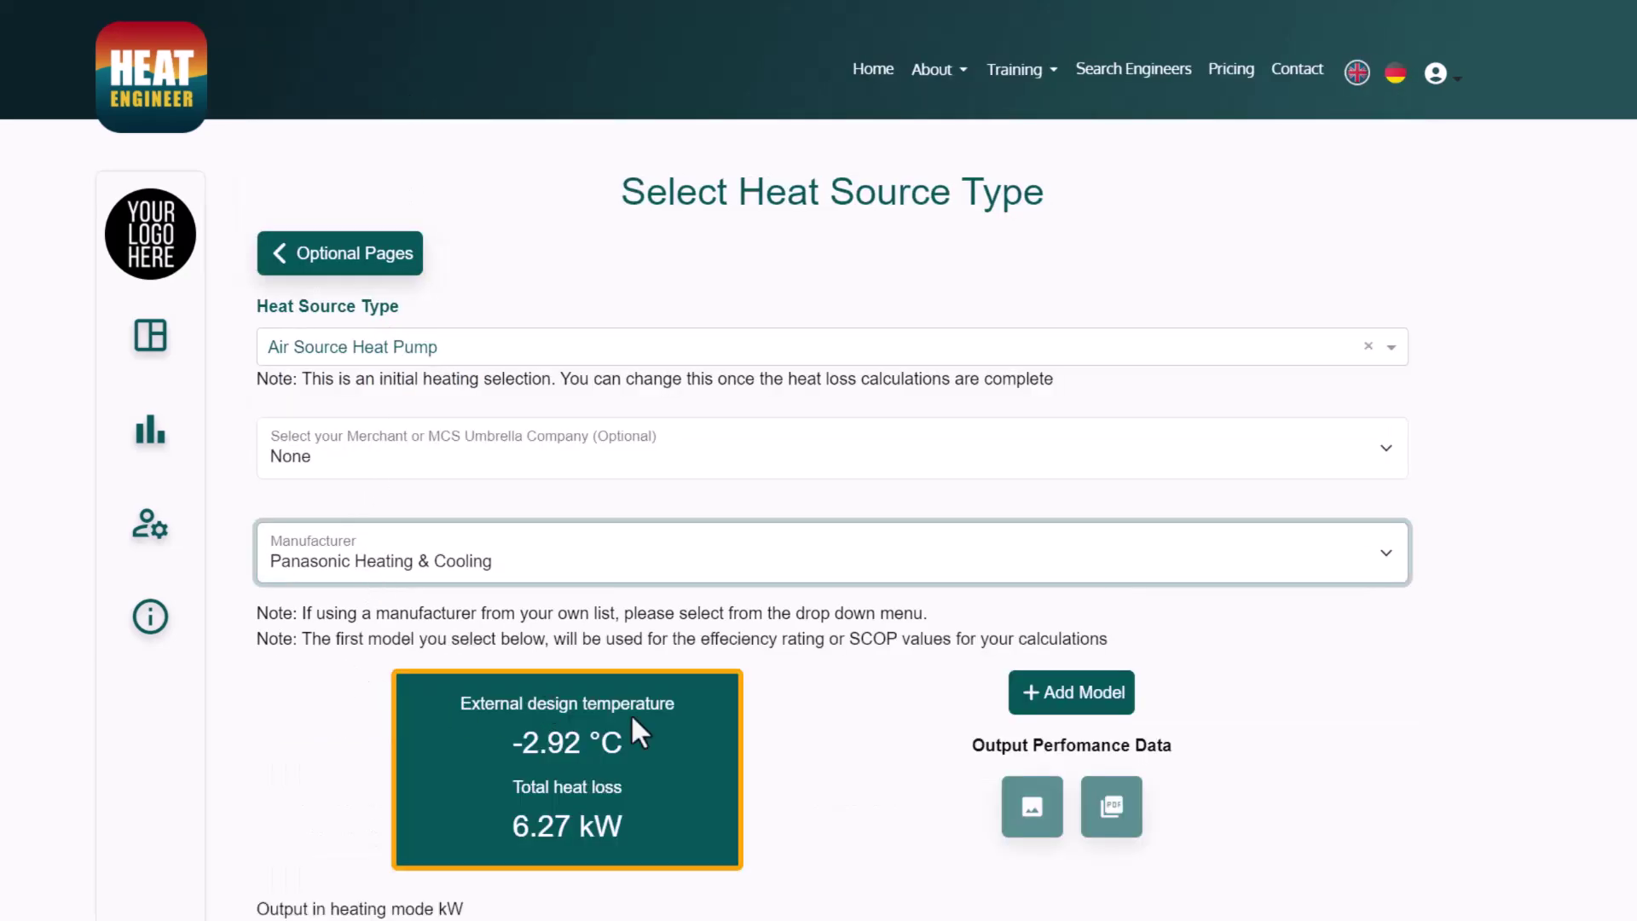
pyautogui.scroll(-3, 1007, 683)
pyautogui.click(1078, 505)
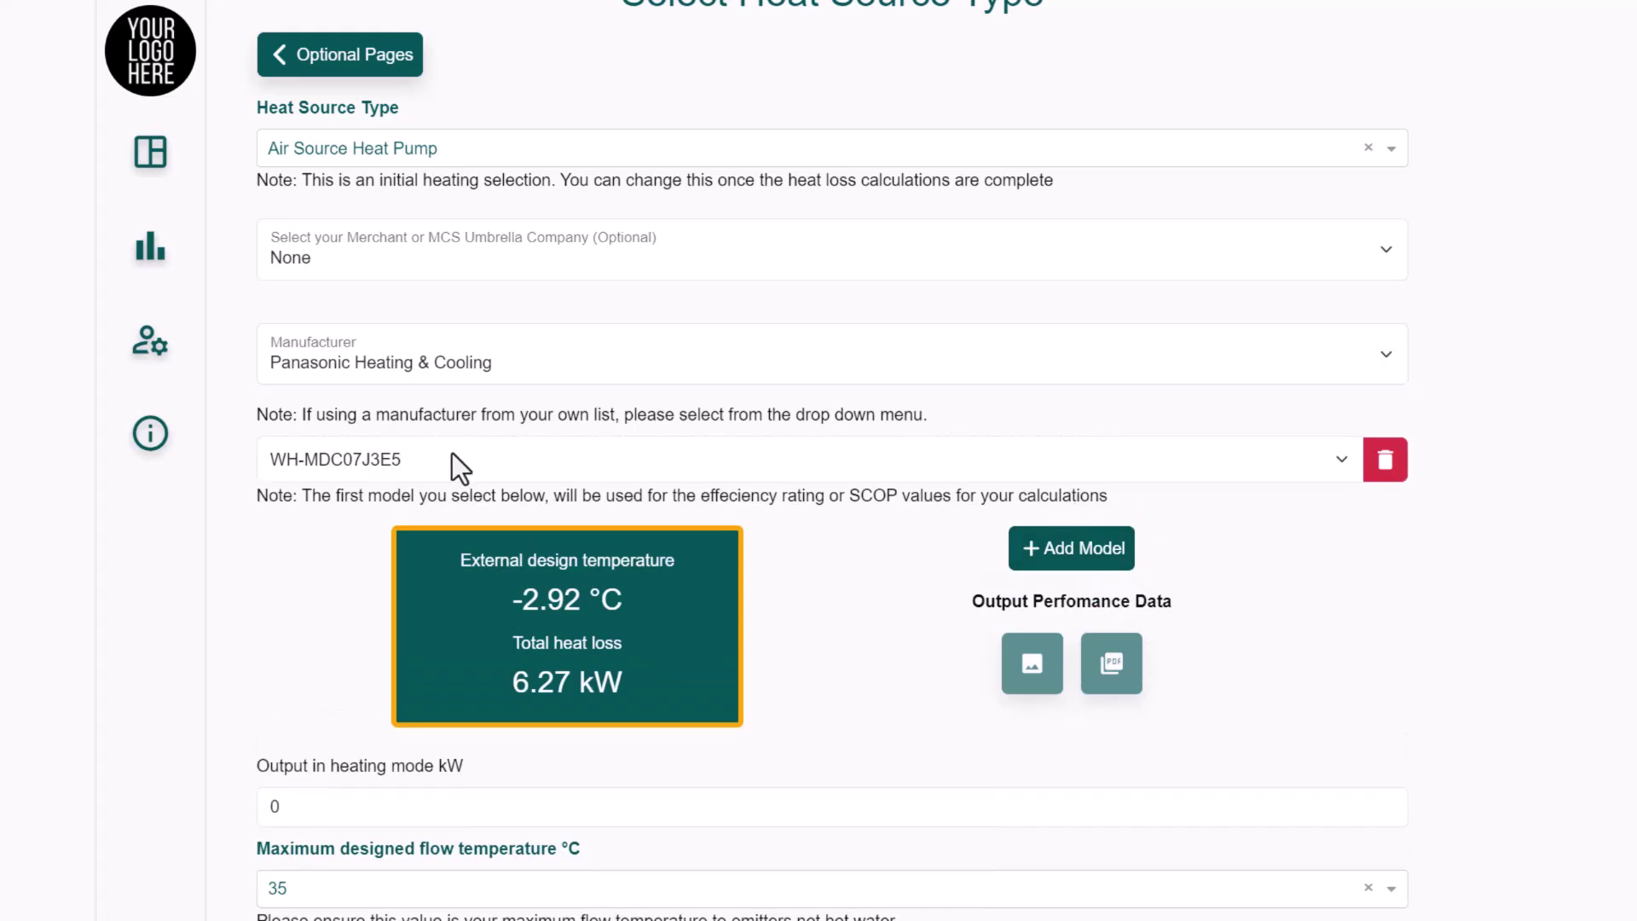
# Set the output in heating mode to 7 kW and the maximum designed flow temperature to 45 °C, and return to the optional pages
pyautogui.scroll(-1, 365, 614)
pyautogui.moveTo(324, 744); pyautogui.dragTo(274, 743)
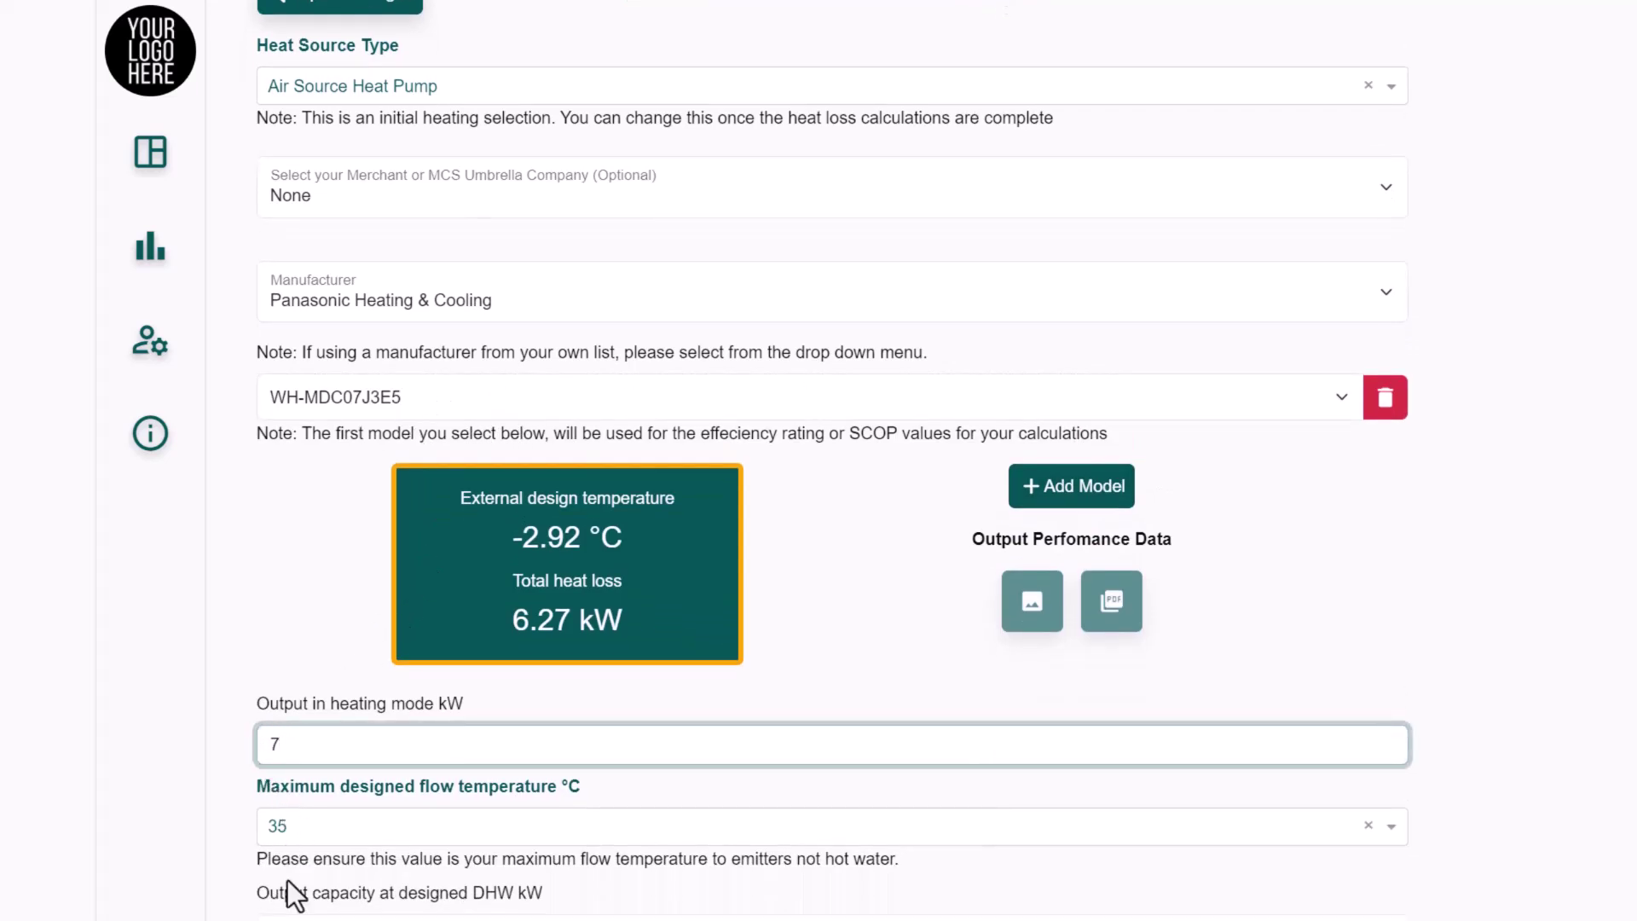
pyautogui.press('Tab')
pyautogui.click(278, 839)
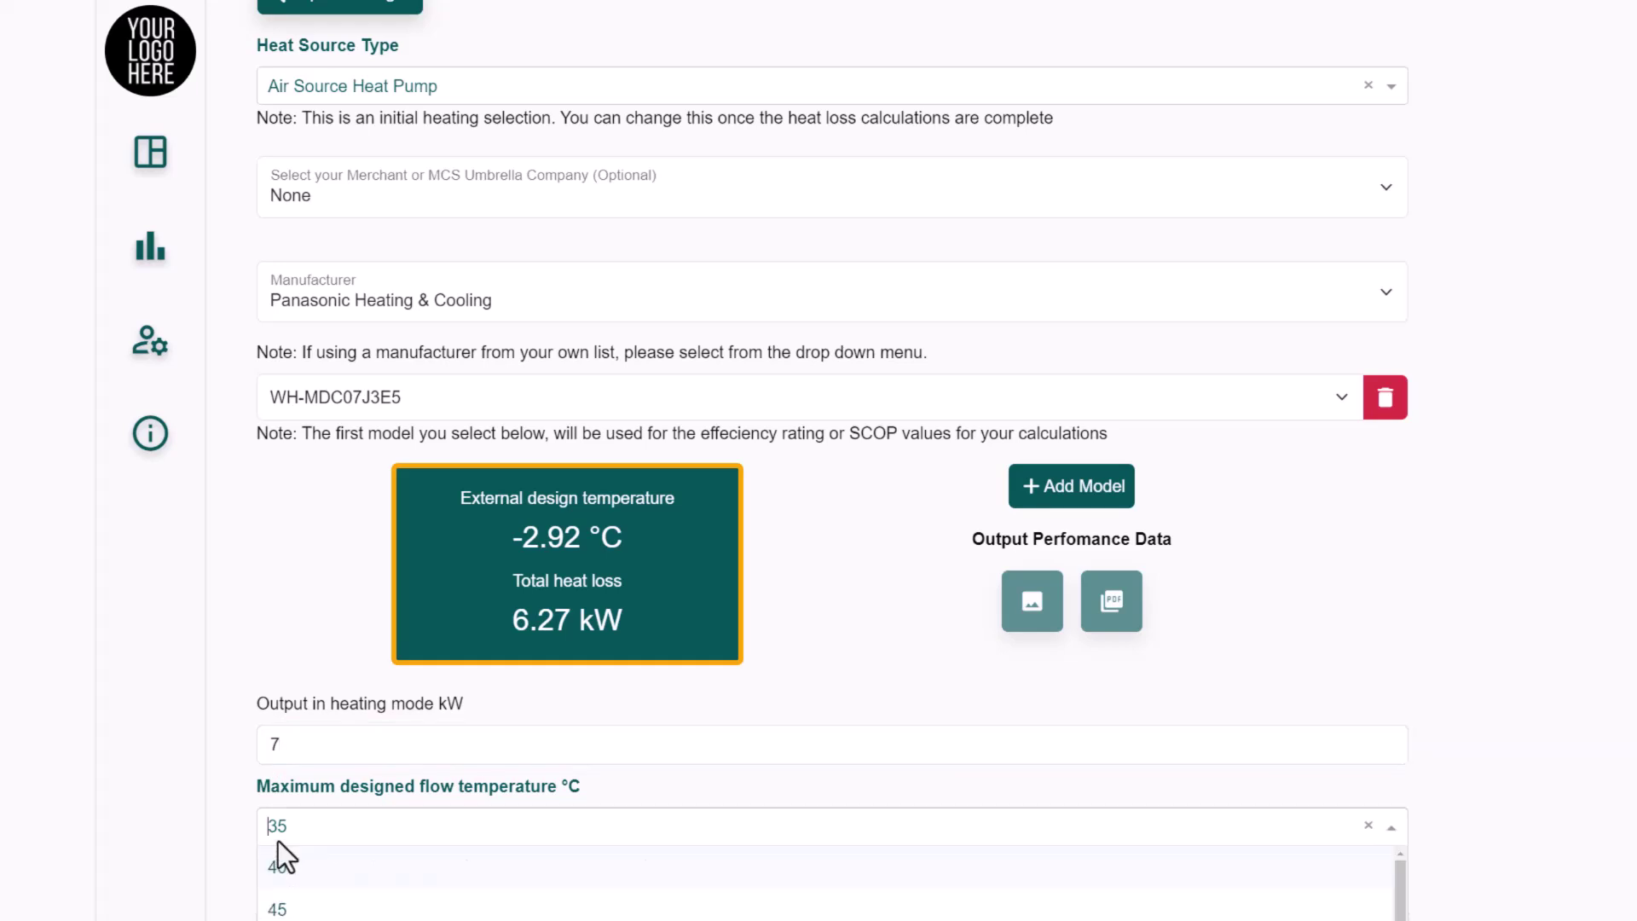
pyautogui.click(298, 909)
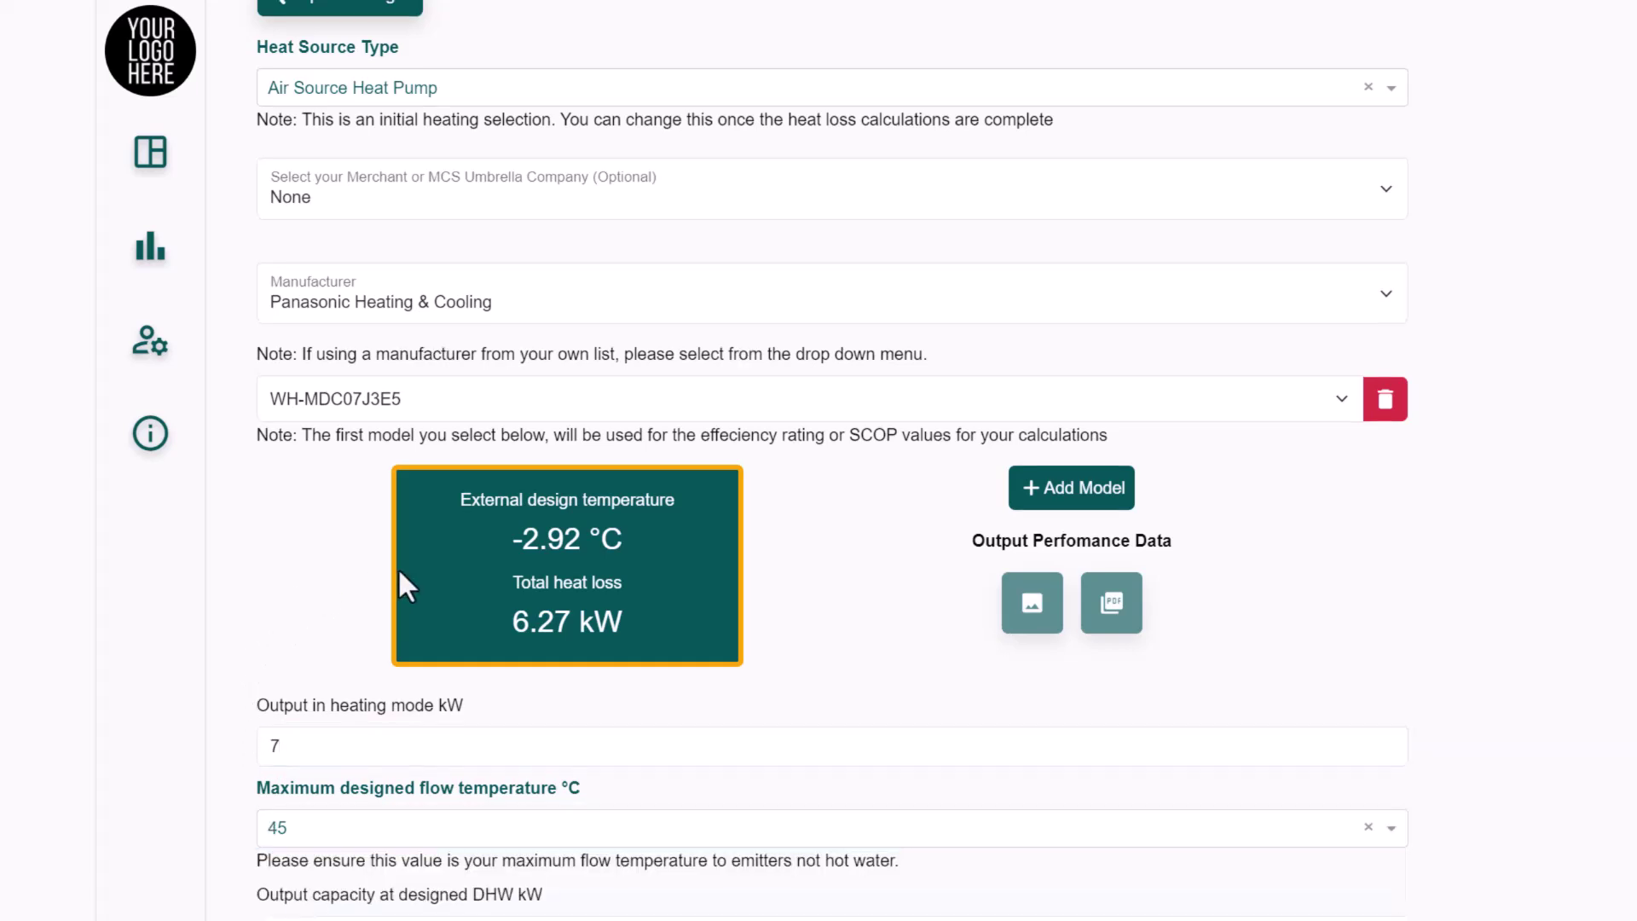
pyautogui.scroll(3, 397, 568)
pyautogui.click(422, 266)
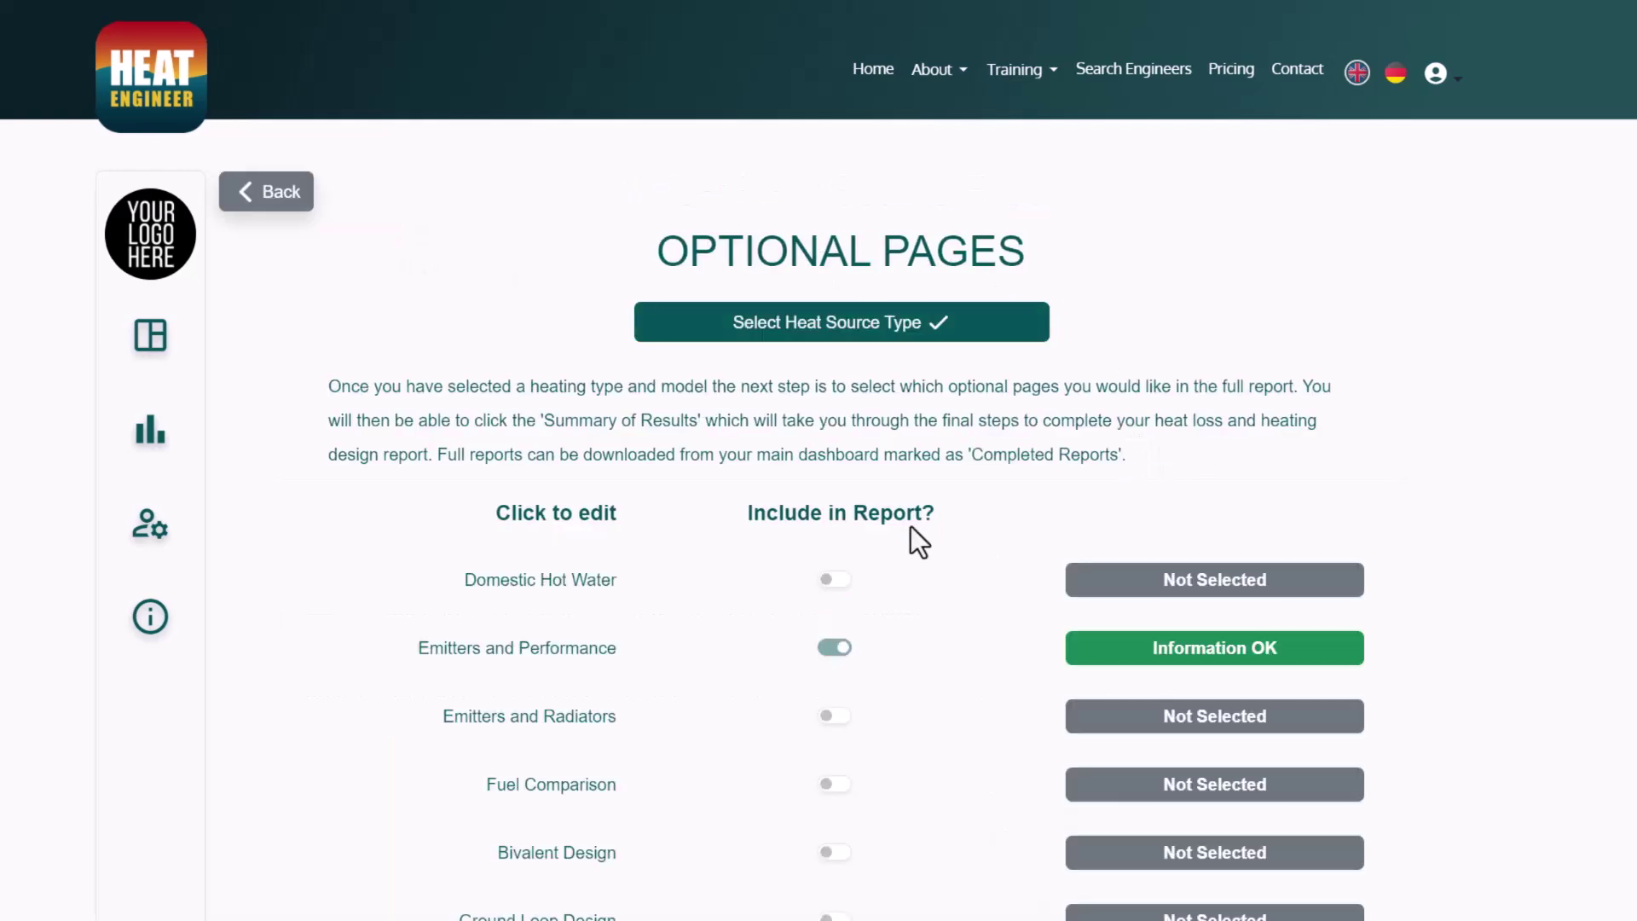
# Open the Toilet's current radiator for editing in Emitters and Radiators and examine its Magicplan notes and photo
pyautogui.click(490, 721)
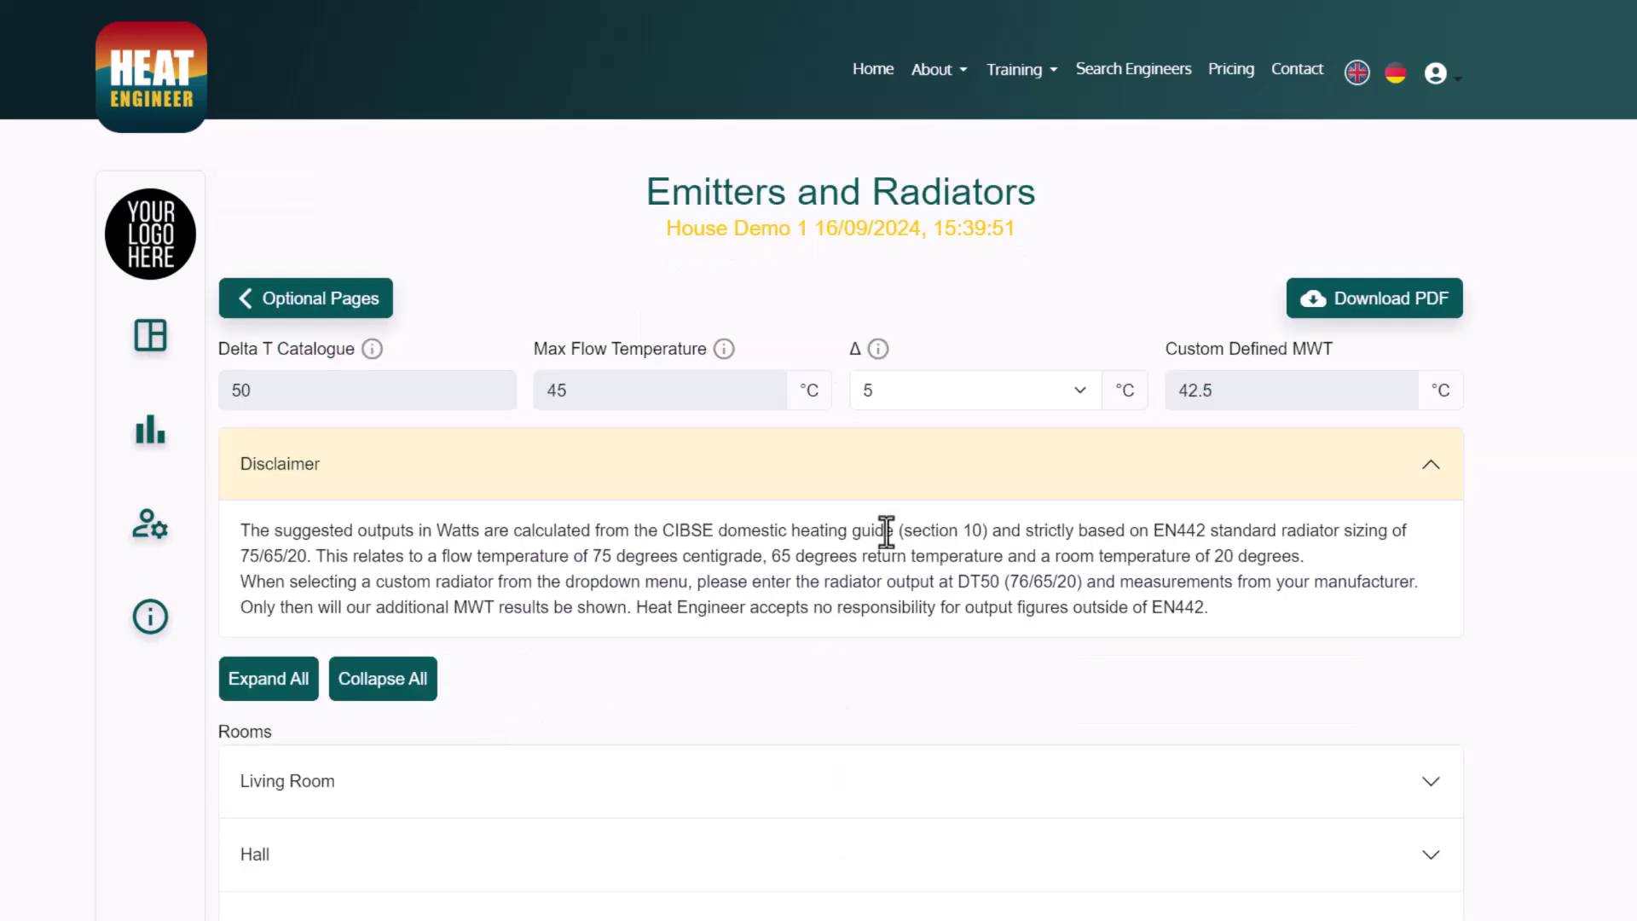
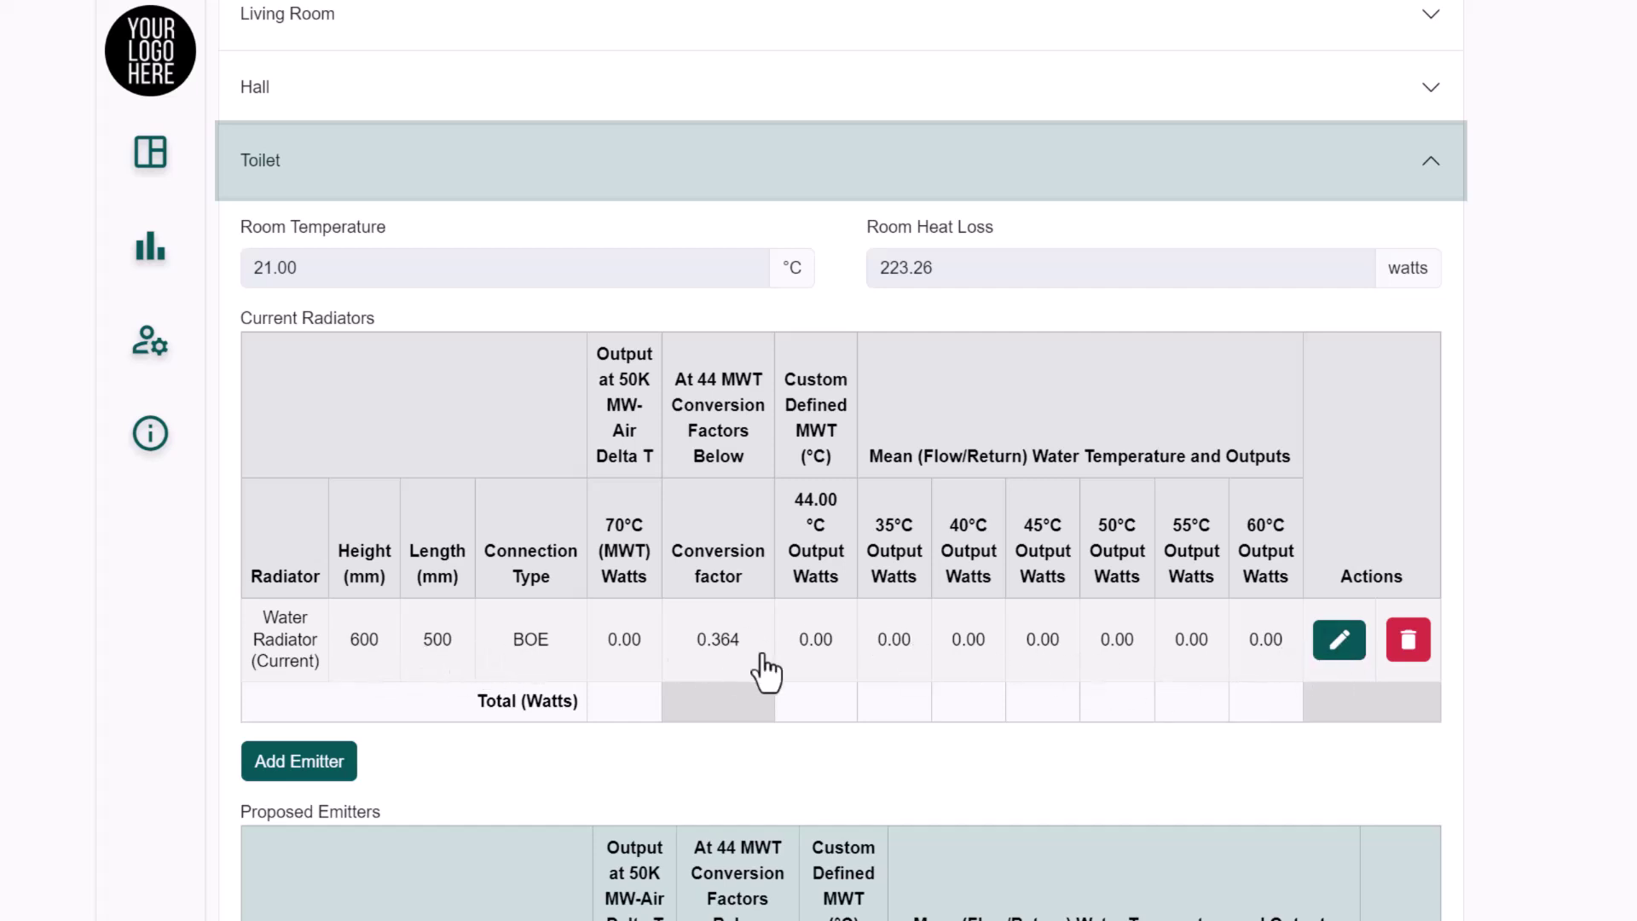
pyautogui.click(1338, 647)
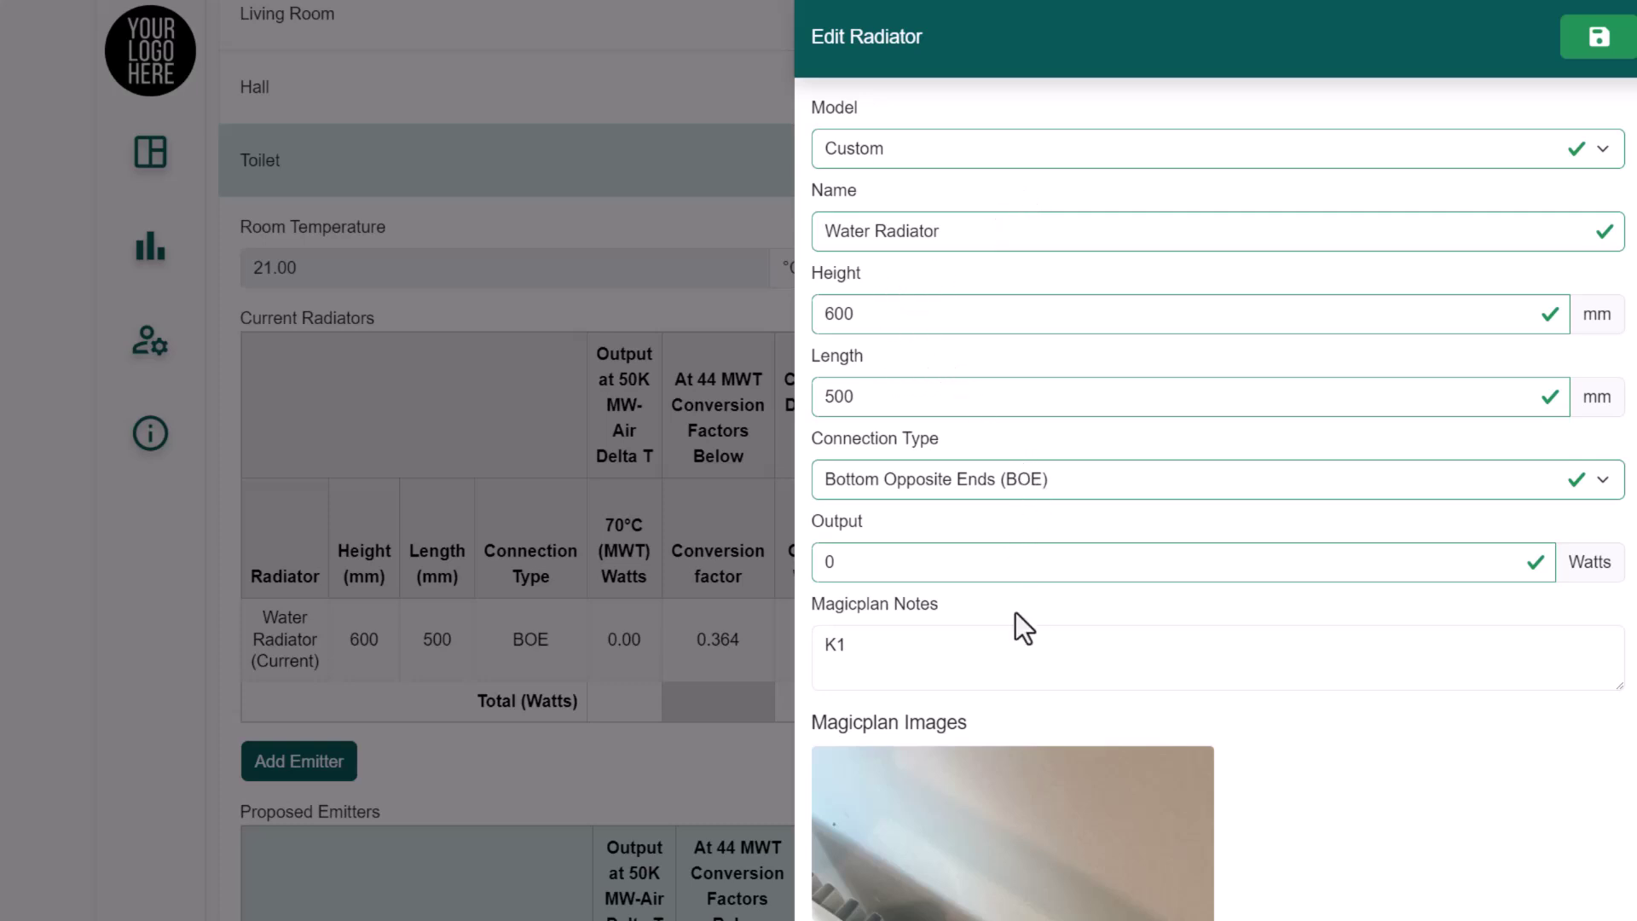
pyautogui.scroll(-2, 1016, 613)
pyautogui.scroll(-2, 1078, 504)
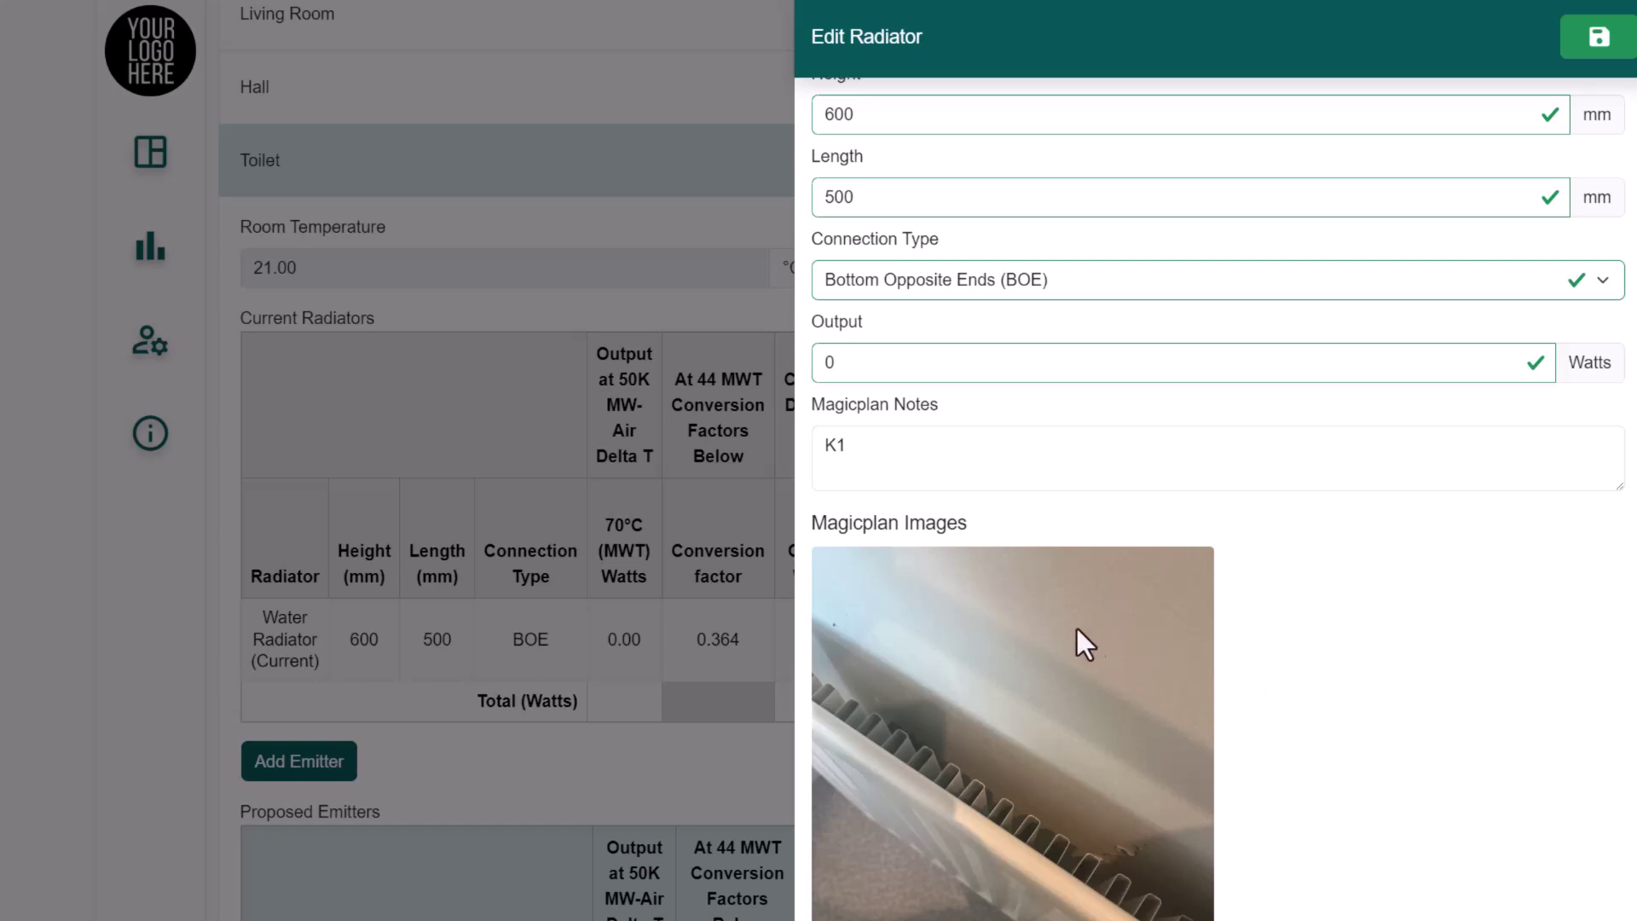
pyautogui.scroll(3, 975, 692)
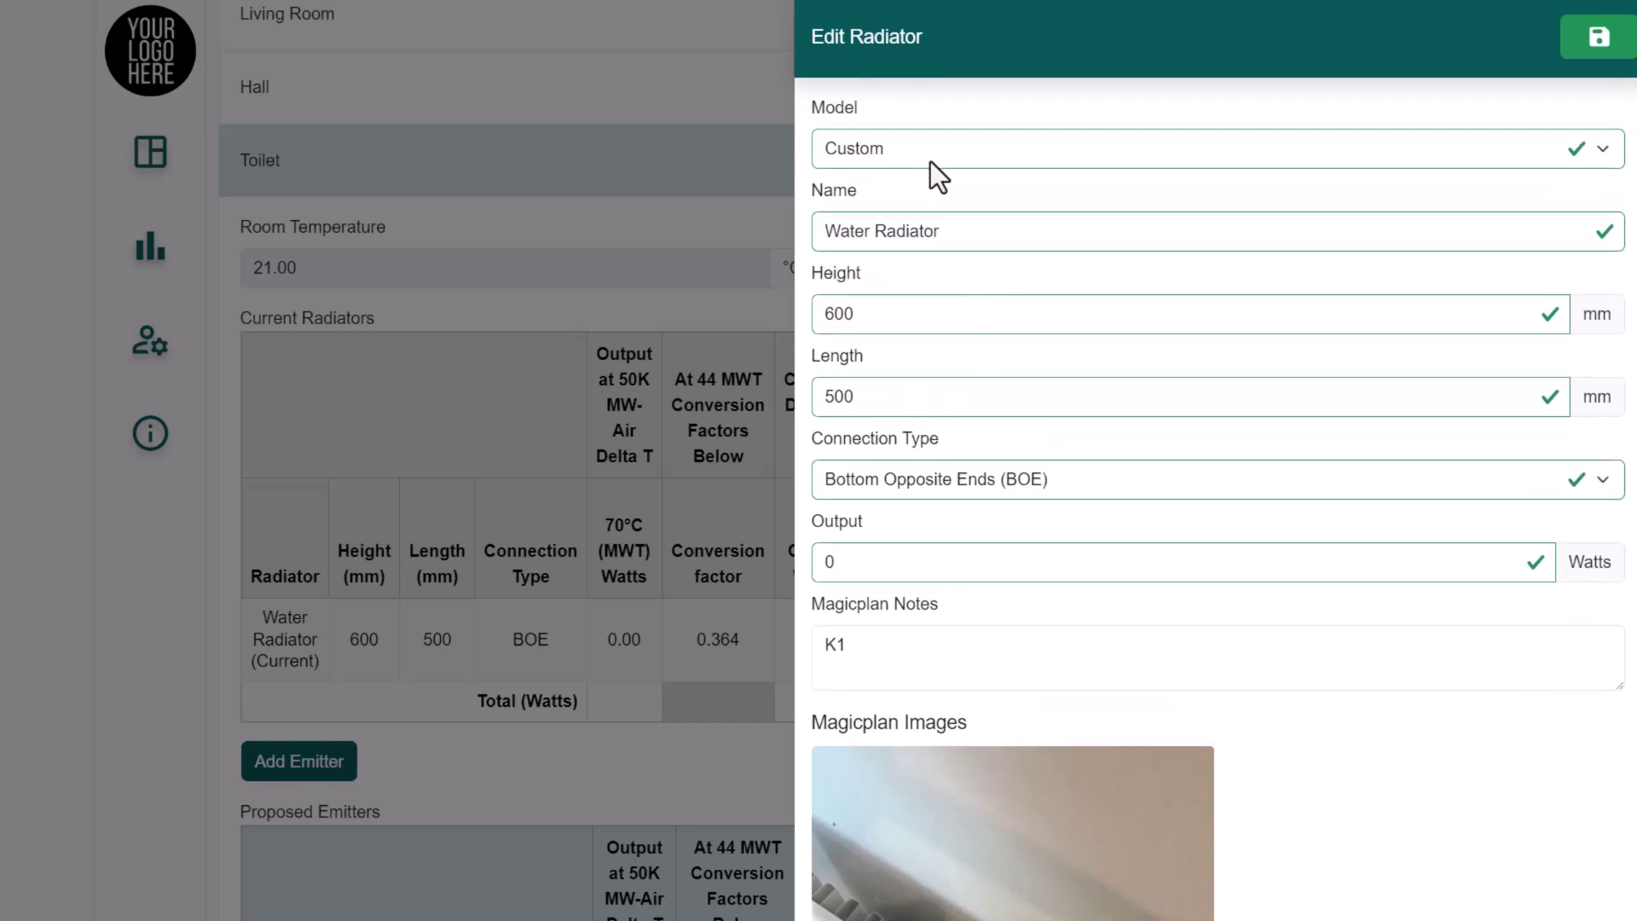
# Change the Toilet's current radiator model to K1, save it, and recheck its details without further edits
pyautogui.click(950, 141)
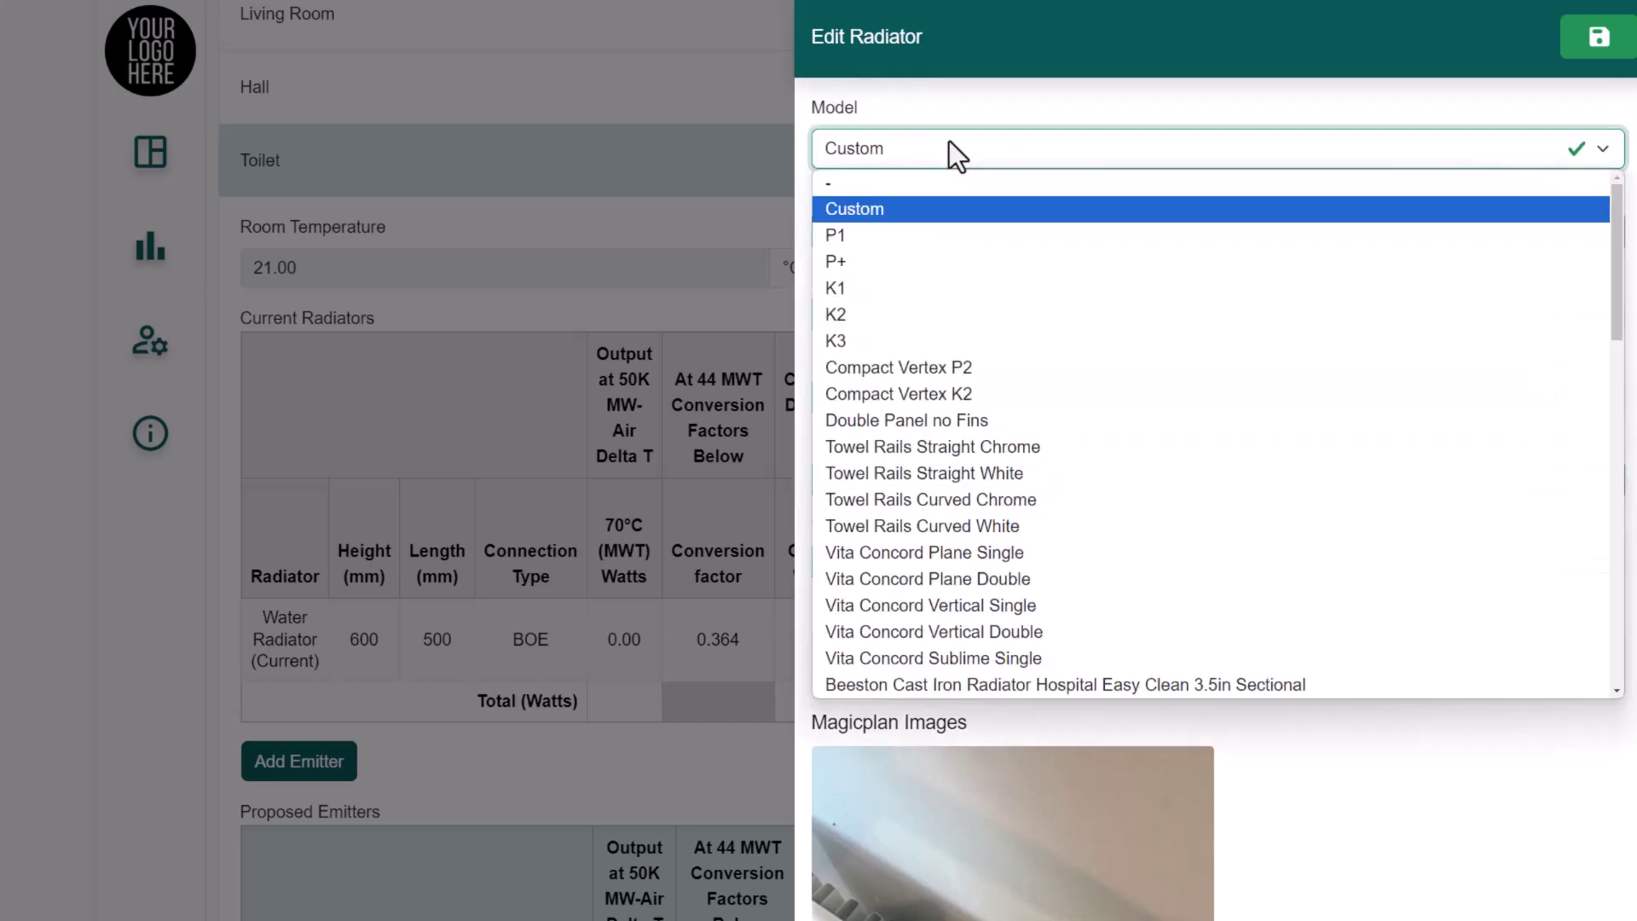
pyautogui.click(889, 288)
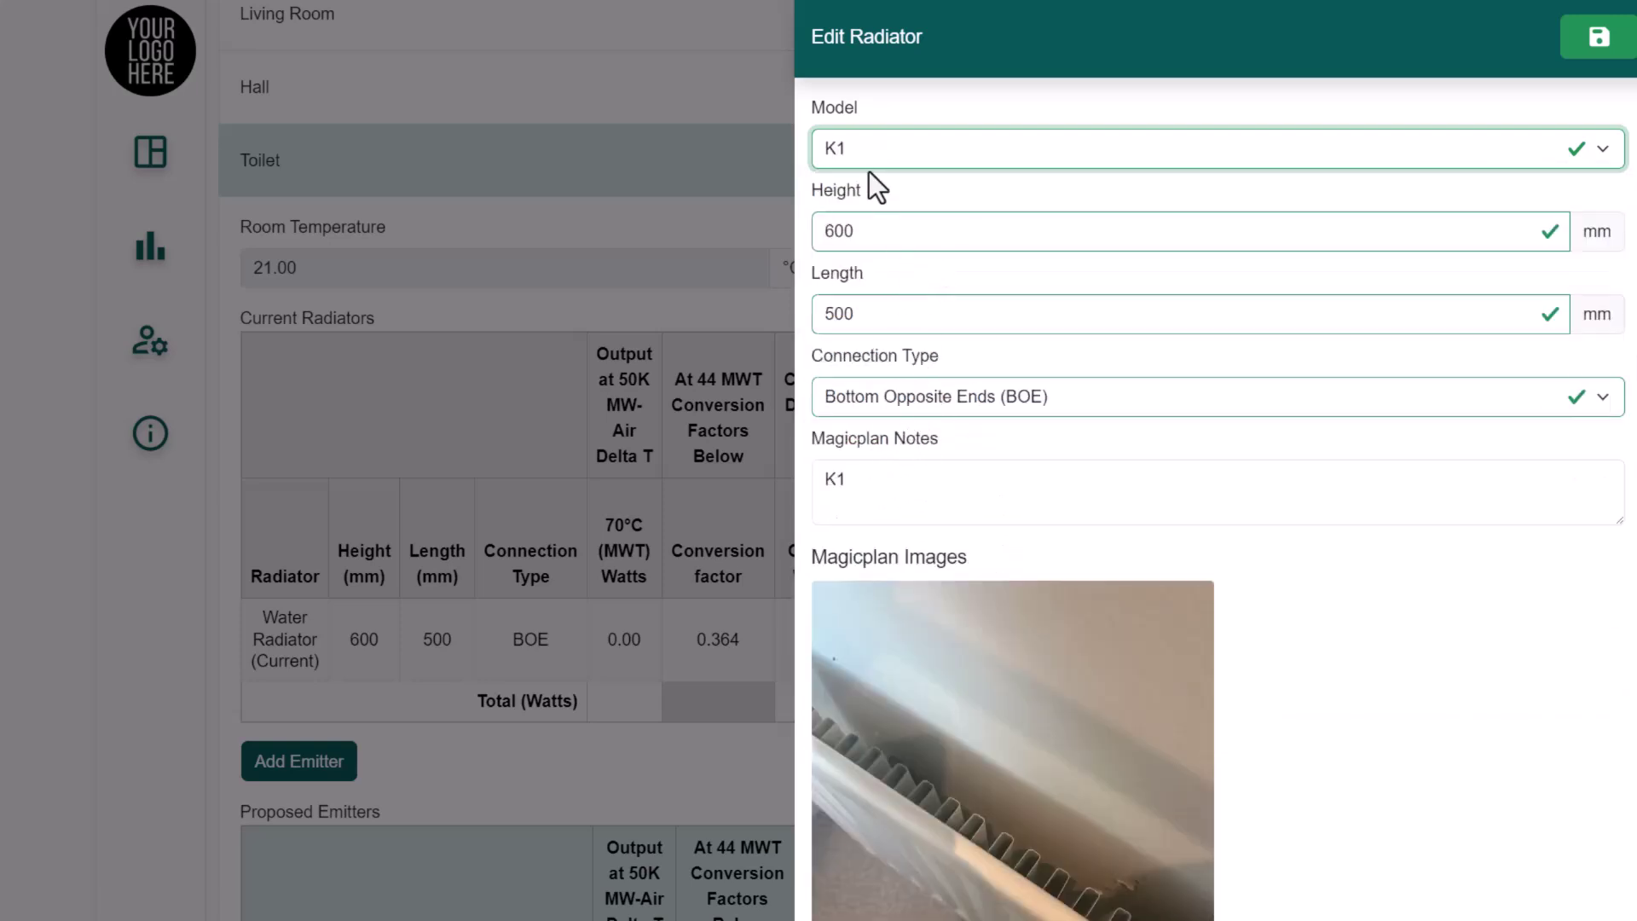
pyautogui.click(1597, 43)
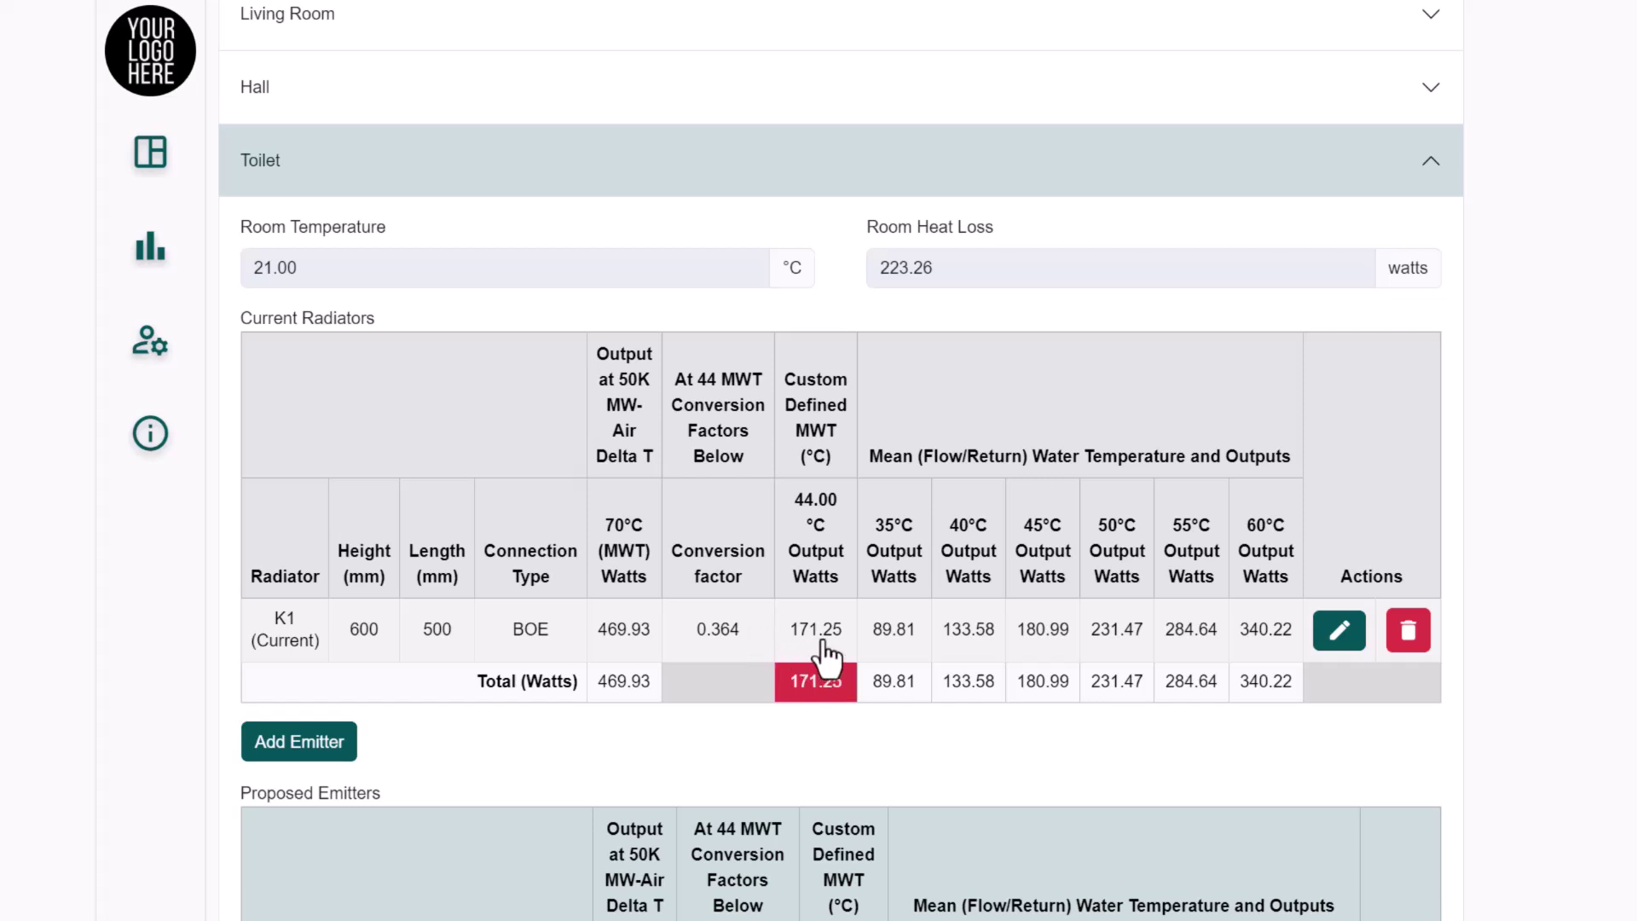
pyautogui.click(1338, 632)
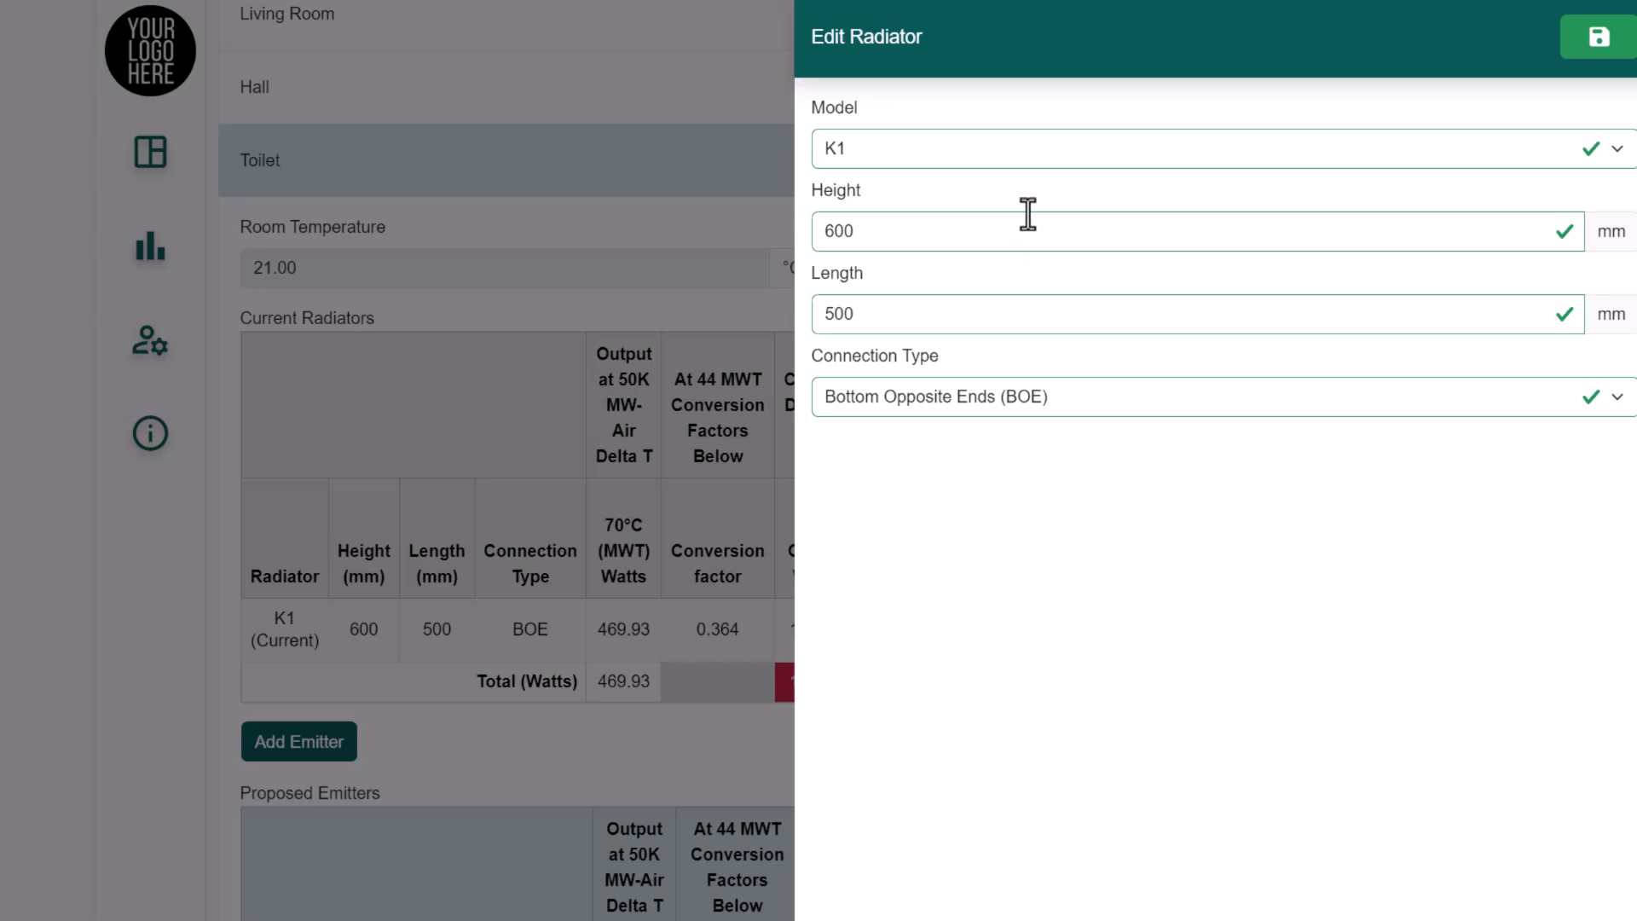
pyautogui.click(667, 89)
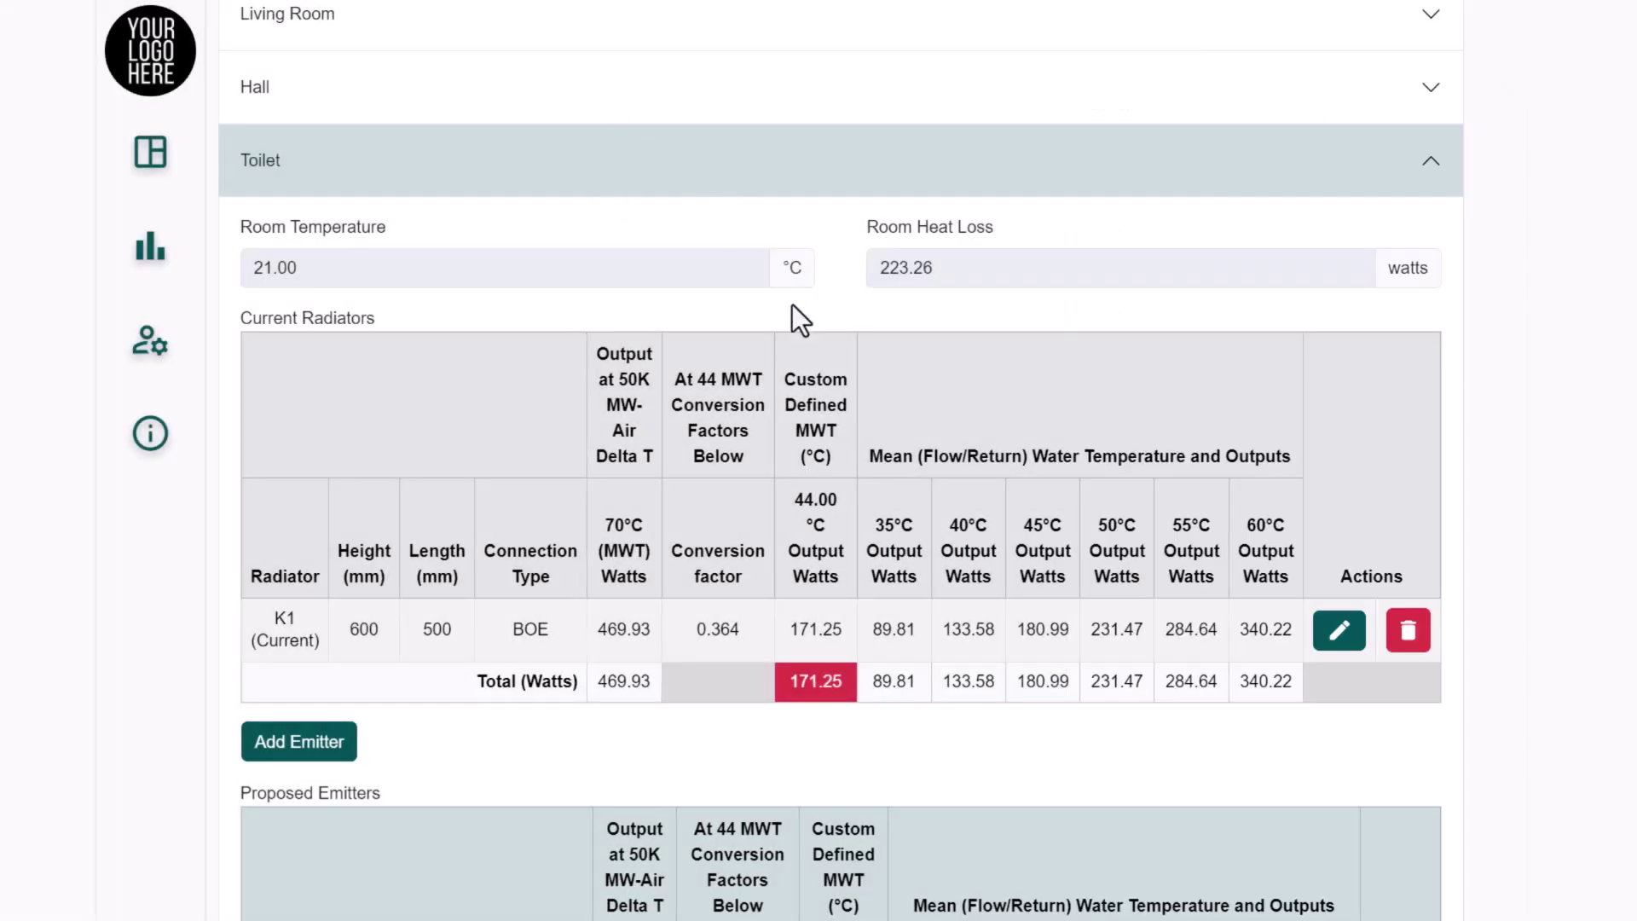
# Set the flow/return temperature difference (Δ) to 5 °C and check the Toilet radiator's outputs
pyautogui.scroll(6, 705, 372)
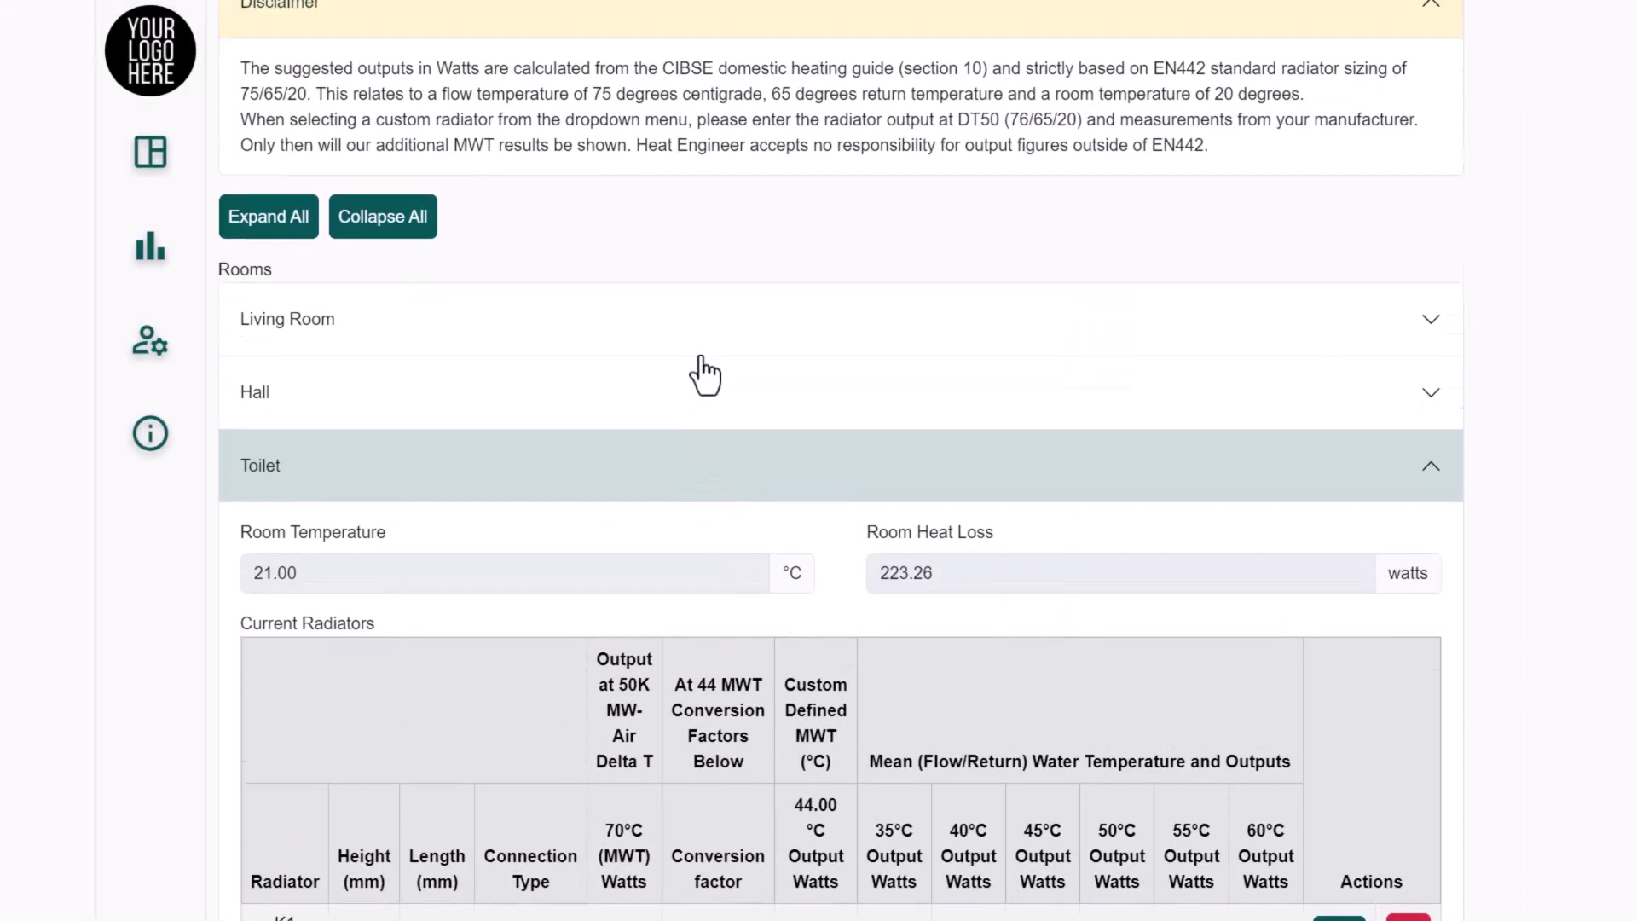
pyautogui.scroll(3, 691, 358)
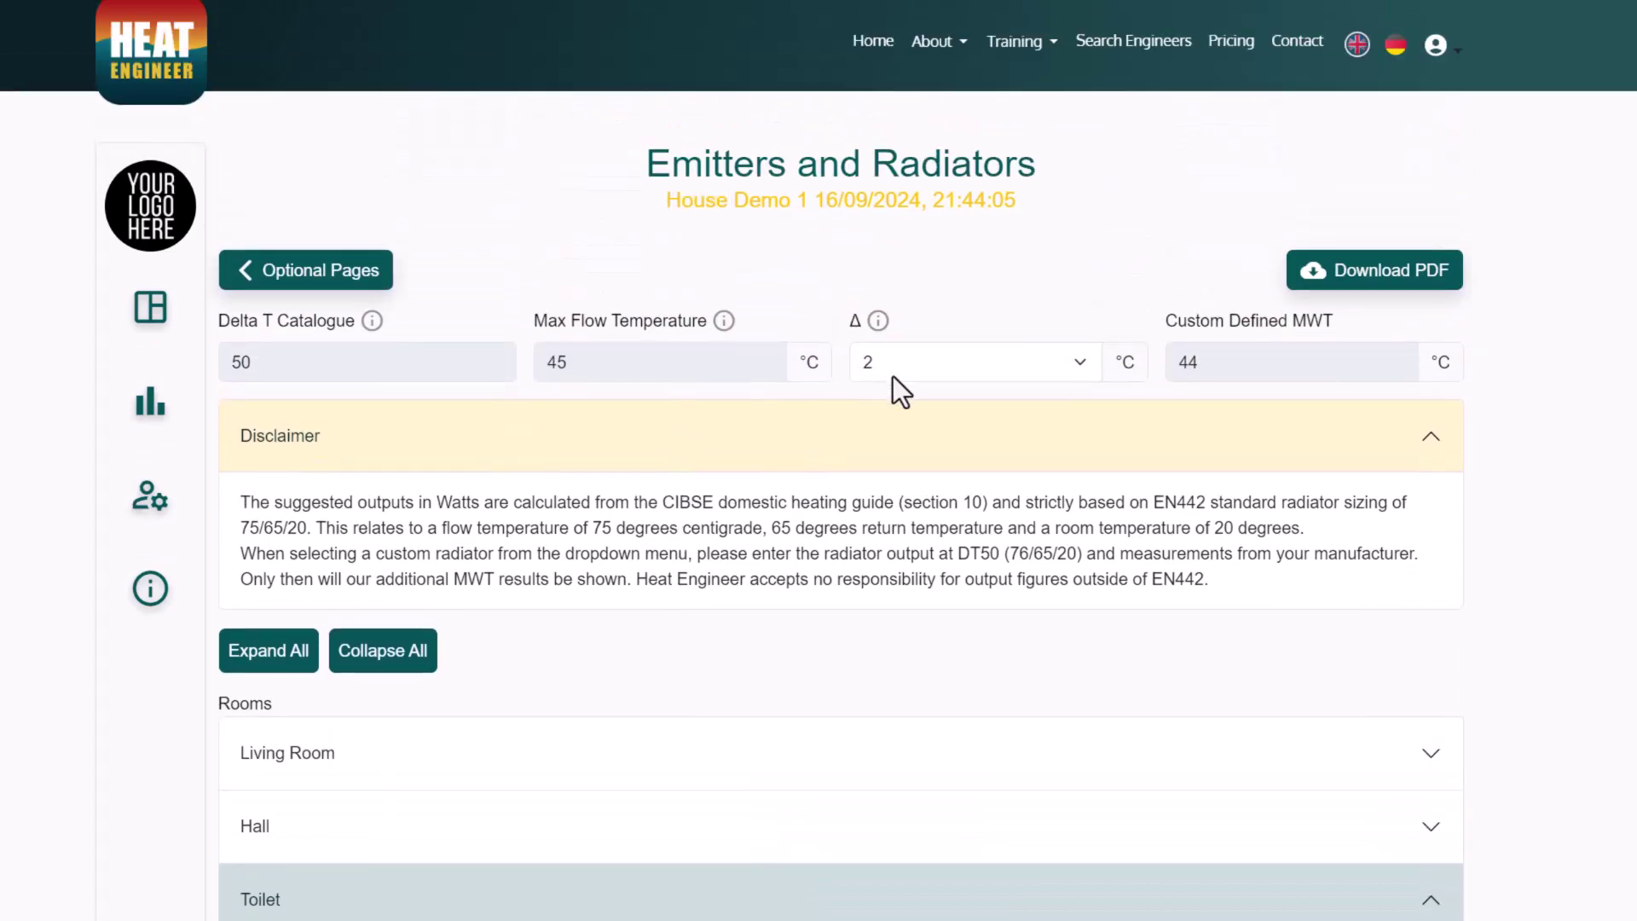
pyautogui.click(891, 368)
pyautogui.click(891, 475)
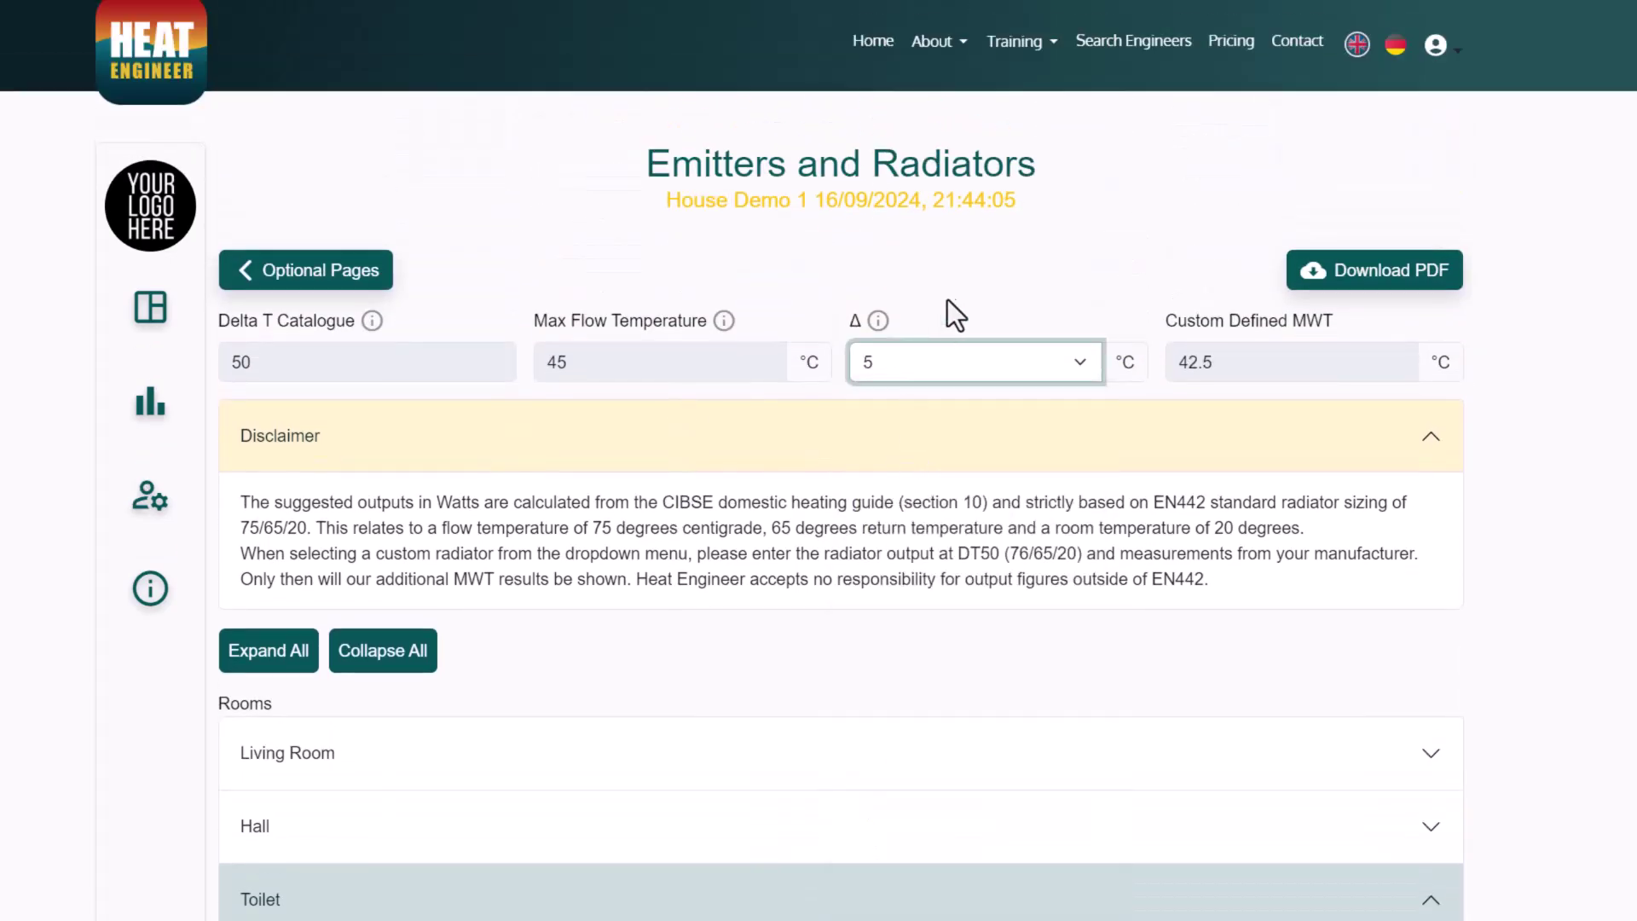
pyautogui.scroll(-3, 947, 383)
pyautogui.scroll(-5, 911, 420)
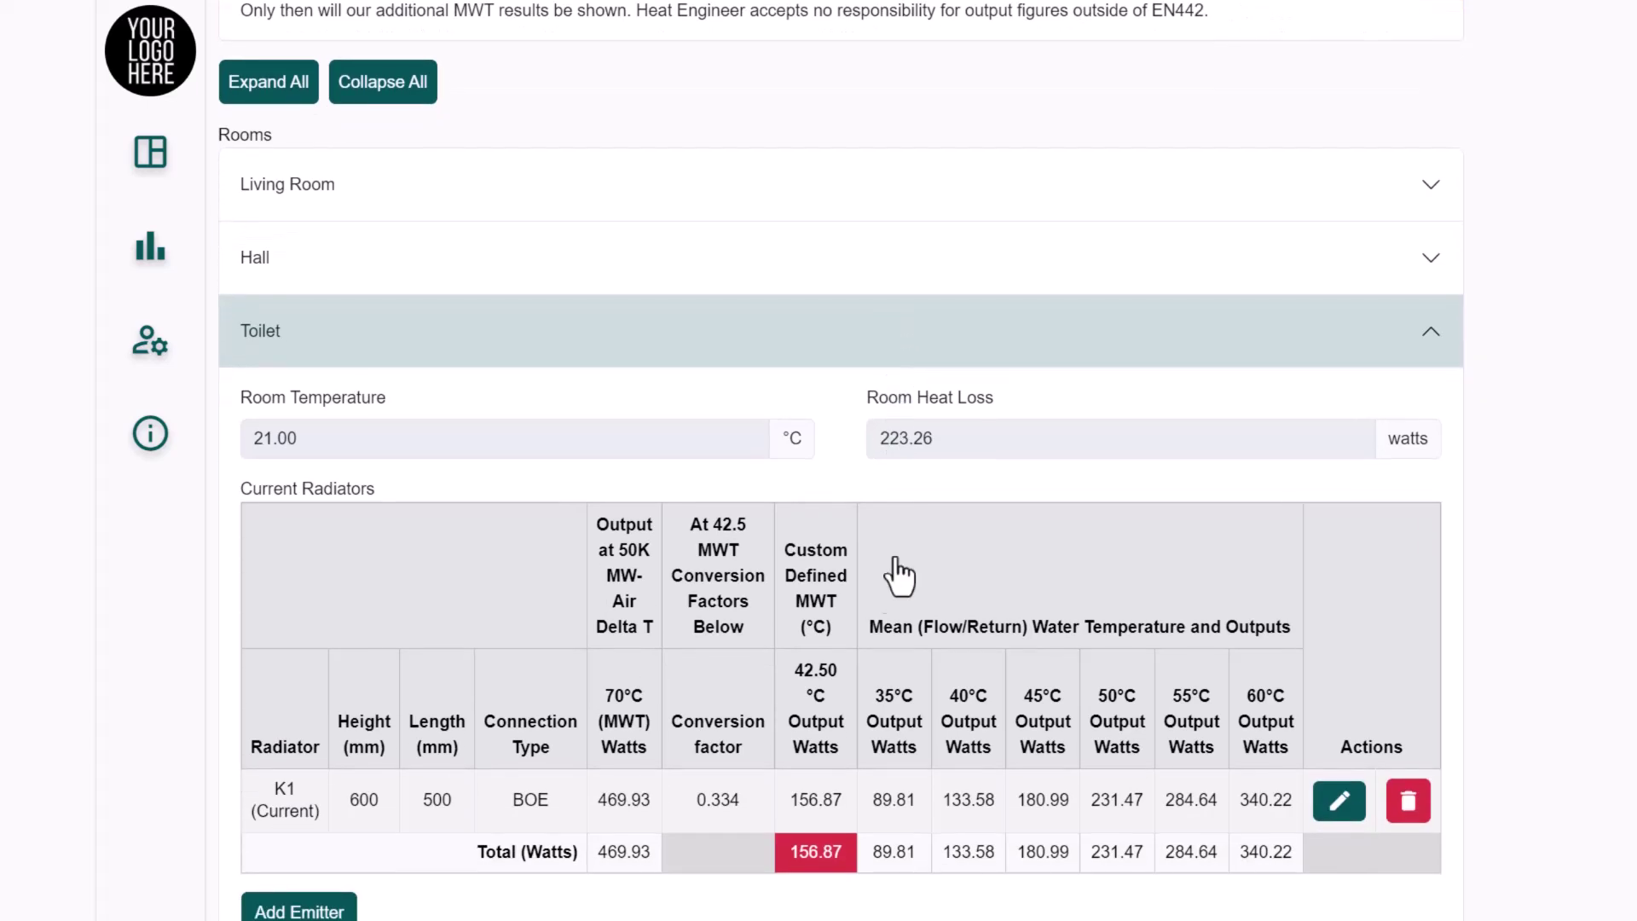
# Return to the Emitters and Radiators room list and collapse the Toilet section
pyautogui.scroll(2, 802, 673)
pyautogui.scroll(6, 795, 644)
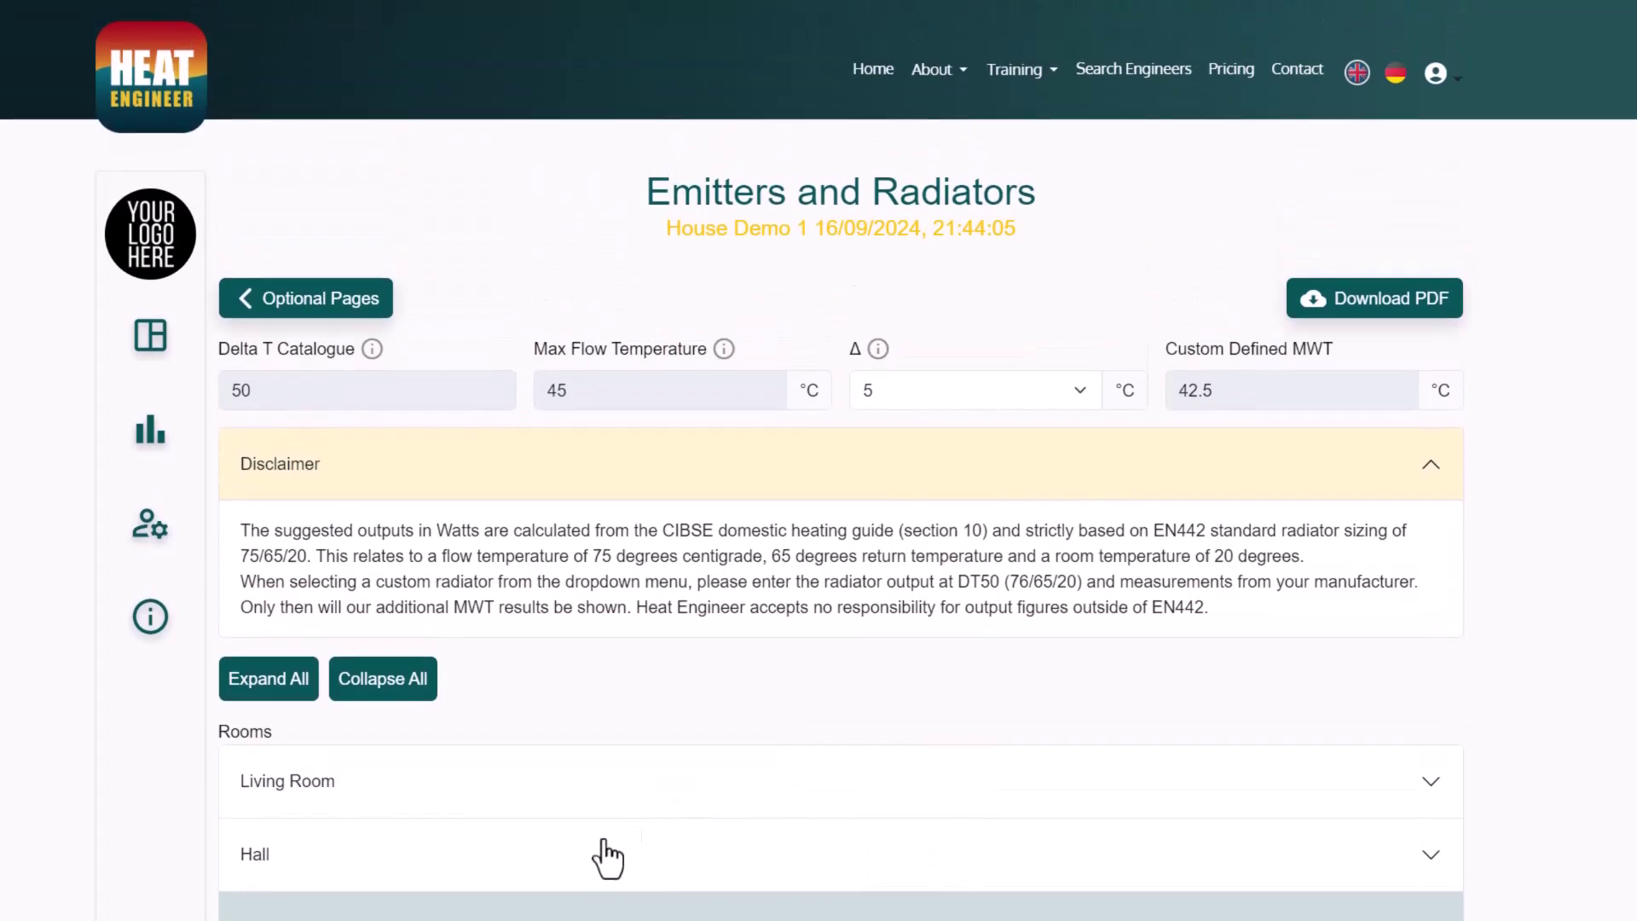
pyautogui.scroll(-2, 648, 853)
pyautogui.click(639, 810)
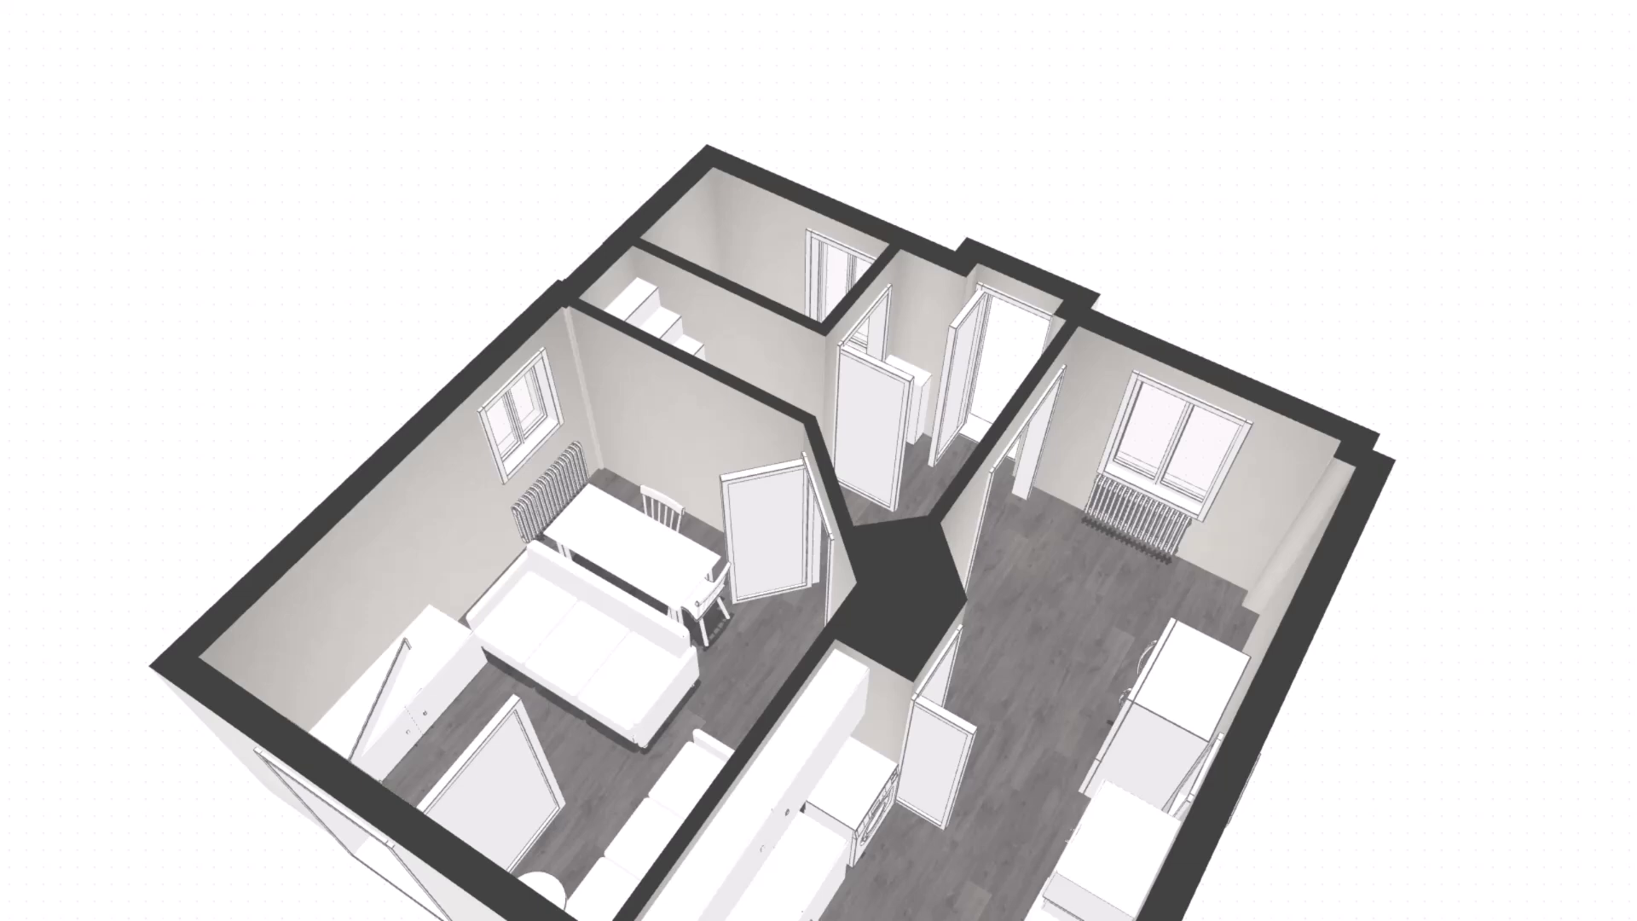
# Switch to the House Demo 1 plan in Magicplan and inspect the Toilet radiator's dimensions, photo and notes
pyautogui.scroll(5, 979, 473)
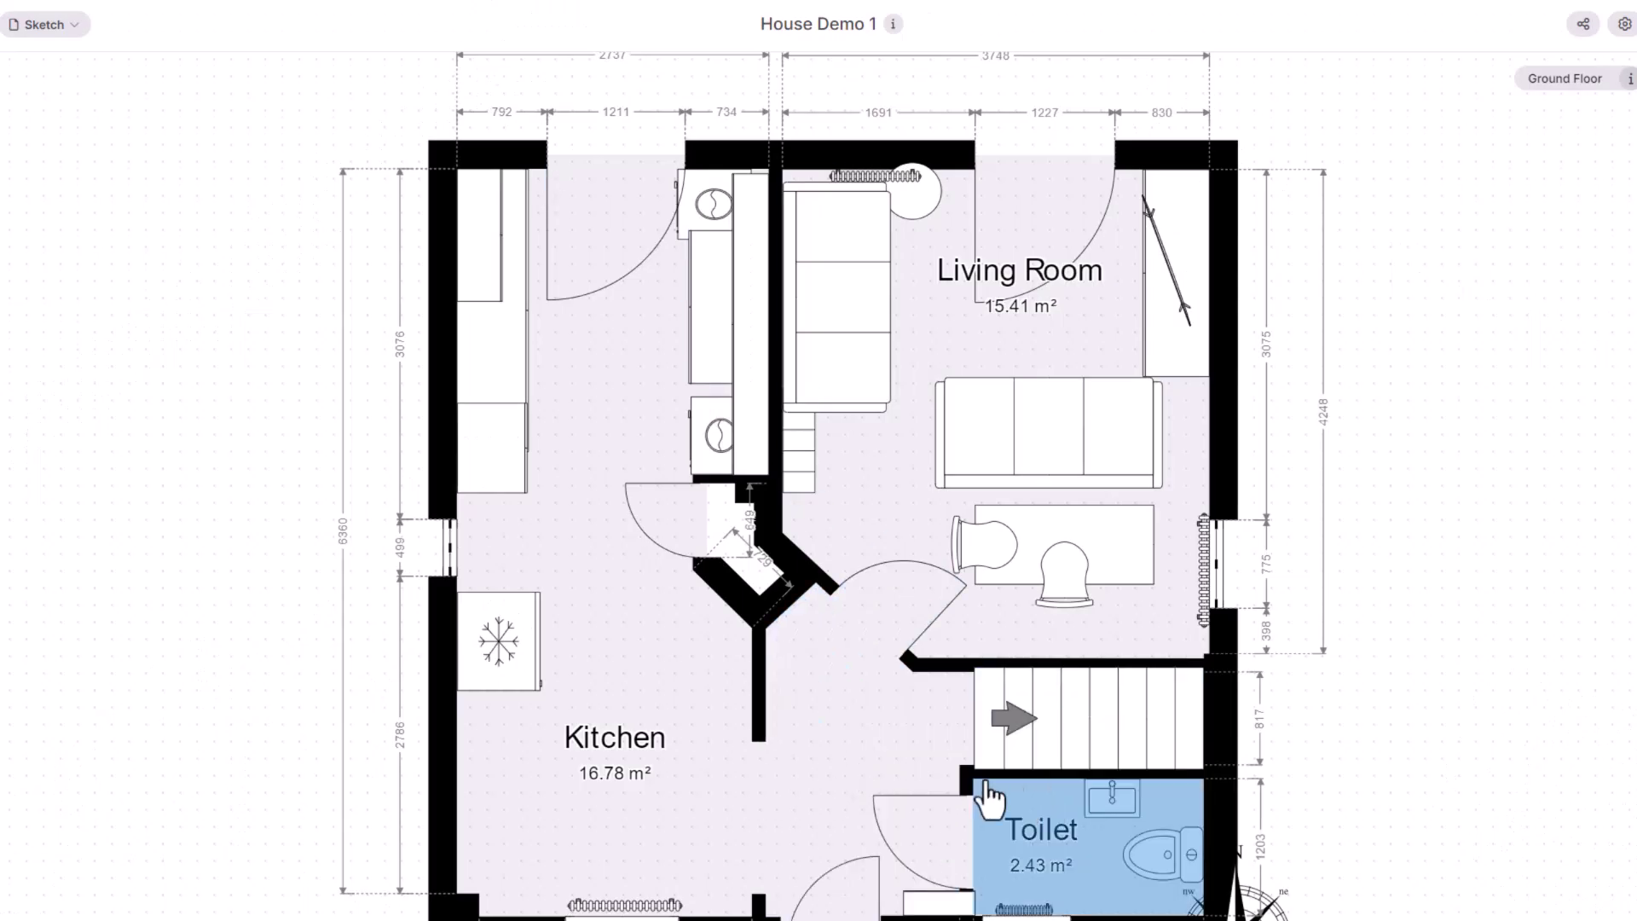
pyautogui.scroll(10, 1009, 874)
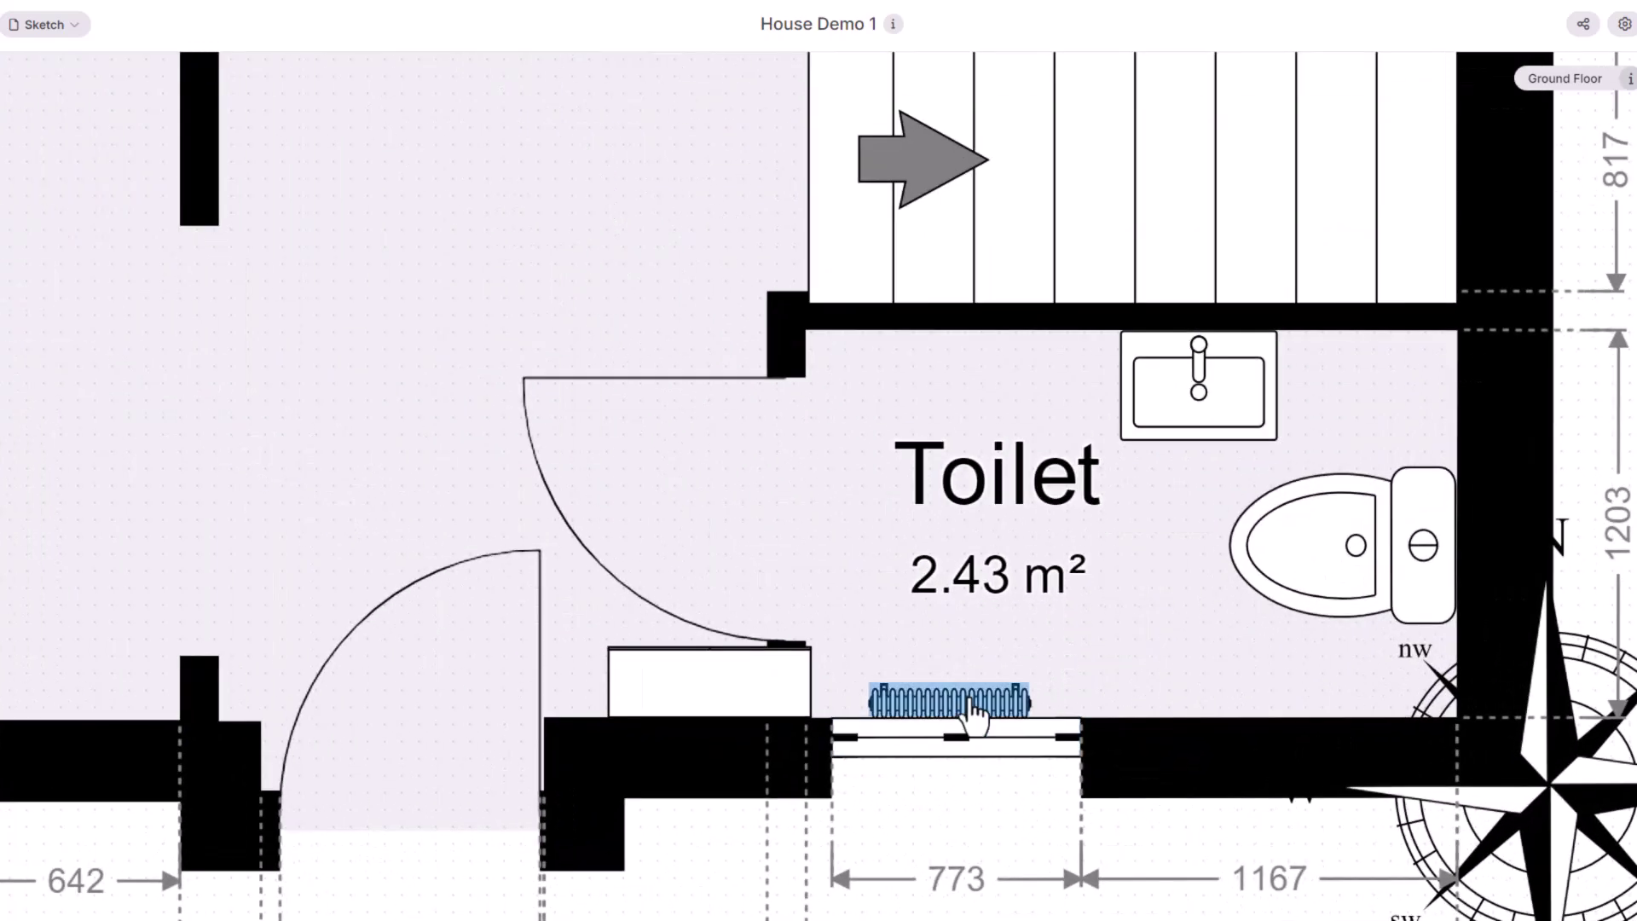
pyautogui.click(972, 706)
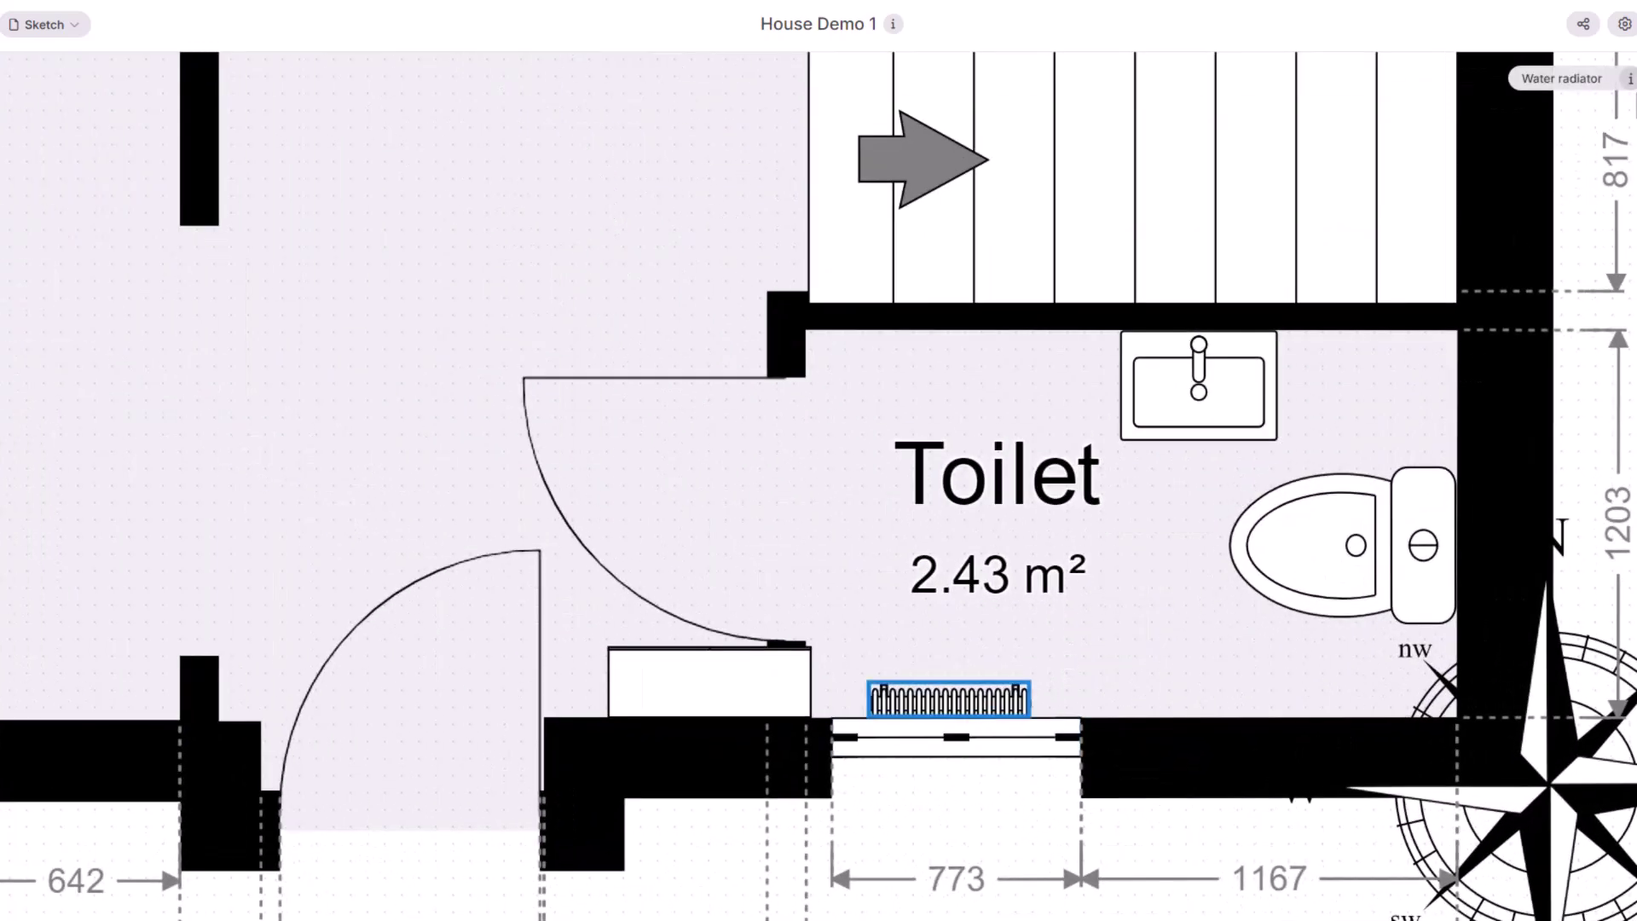
pyautogui.click(1628, 81)
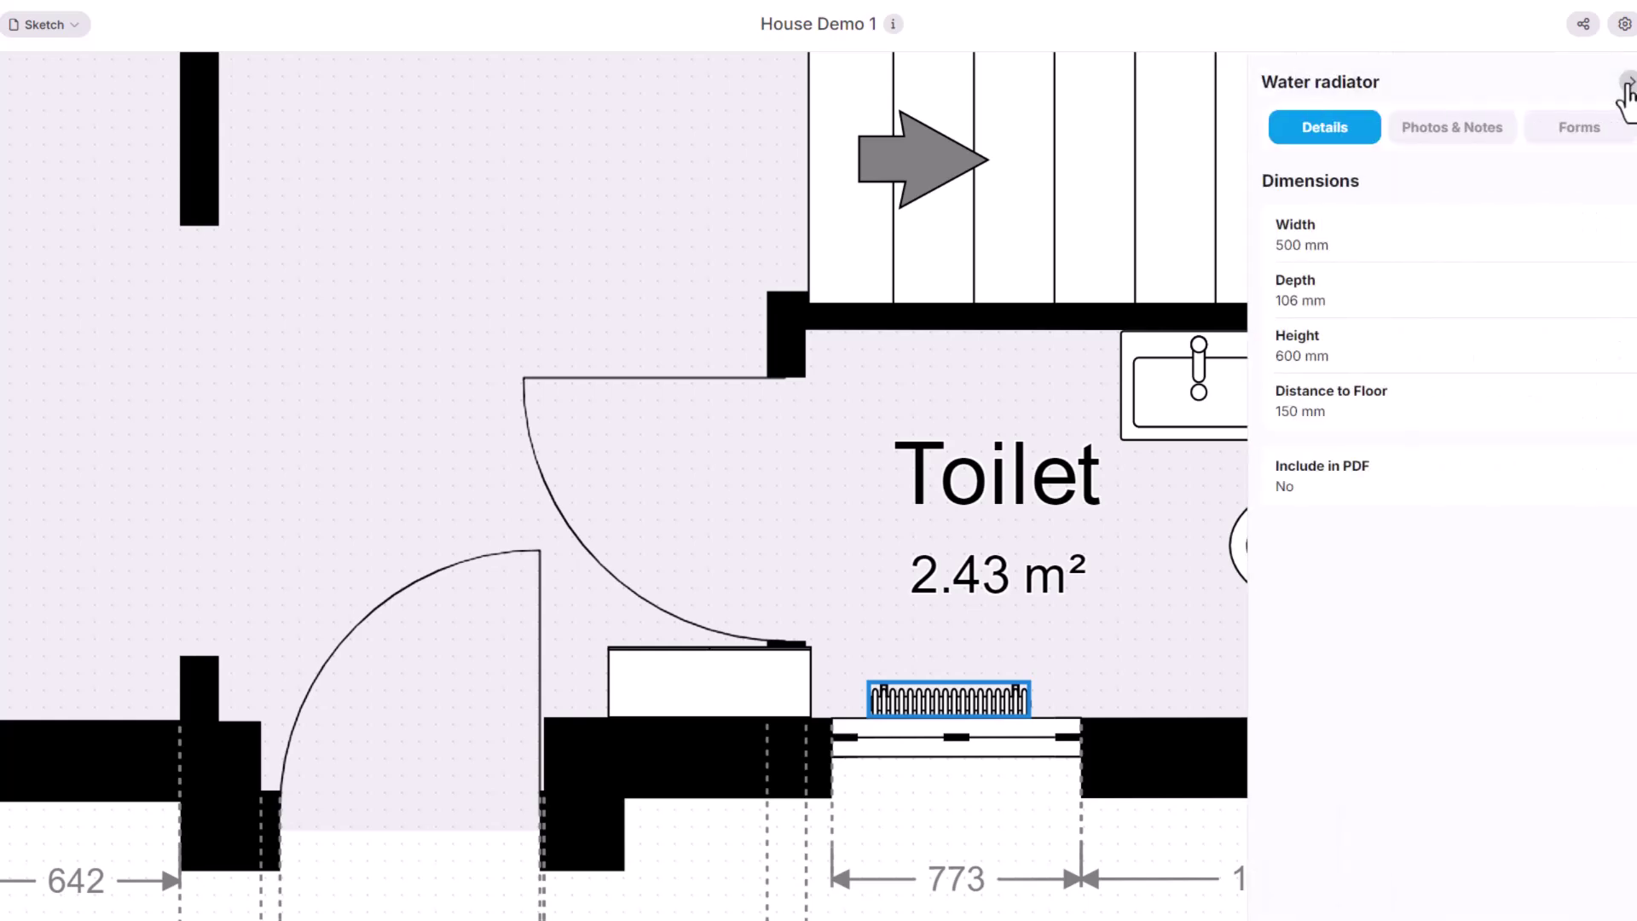
pyautogui.click(1446, 136)
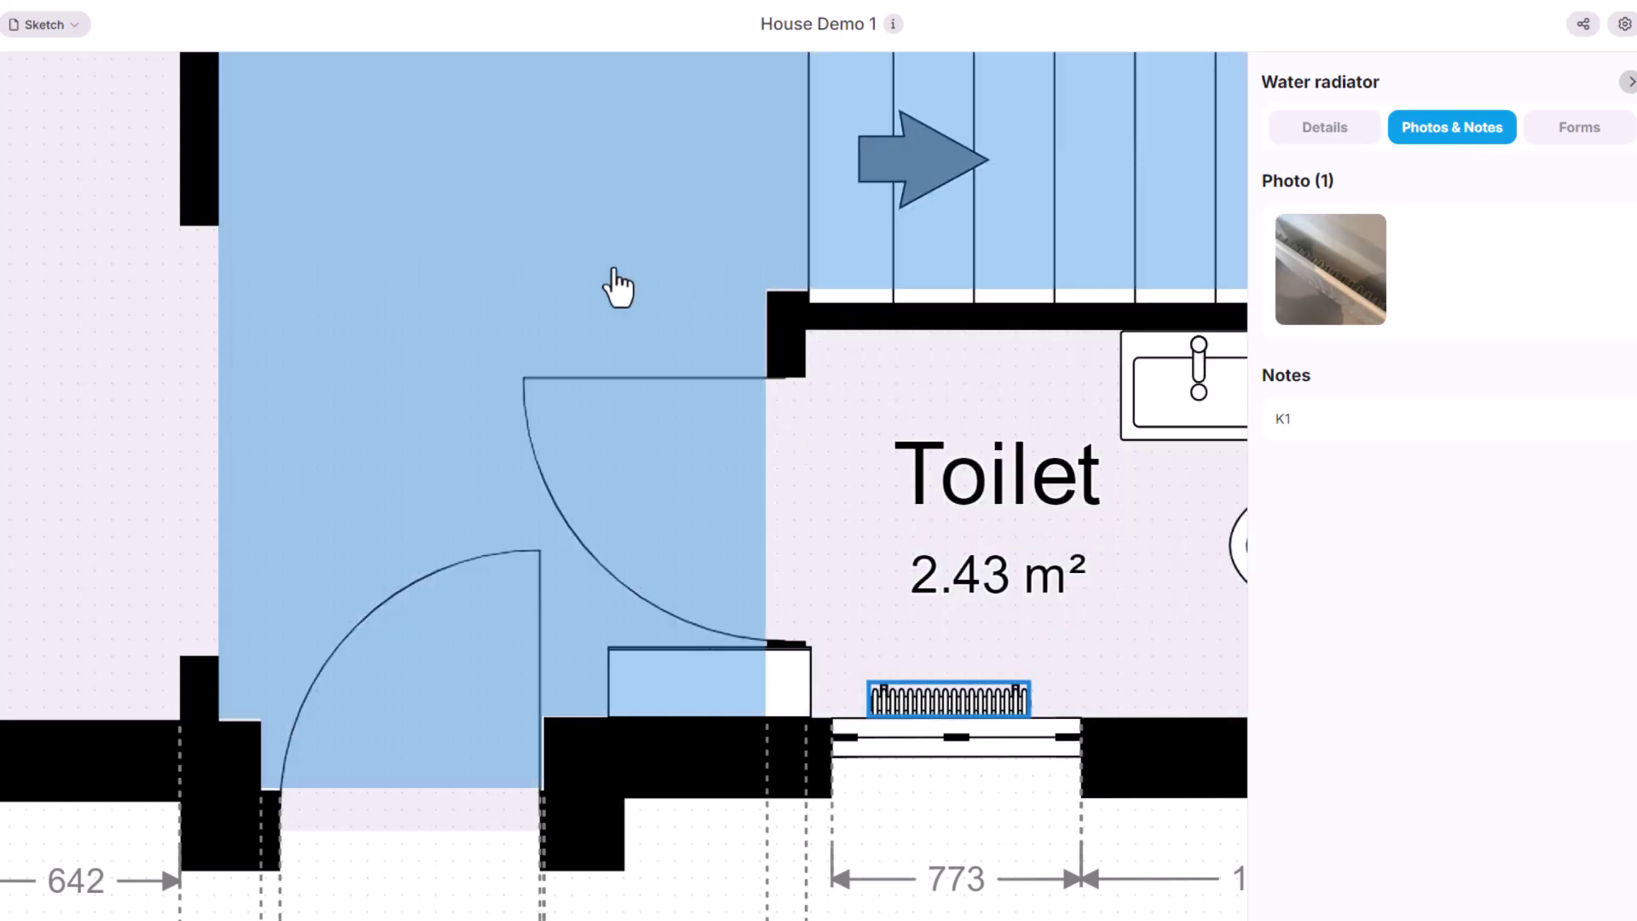
# Switch back to Heat Engineer and open the main dashboard
pyautogui.click(631, 282)
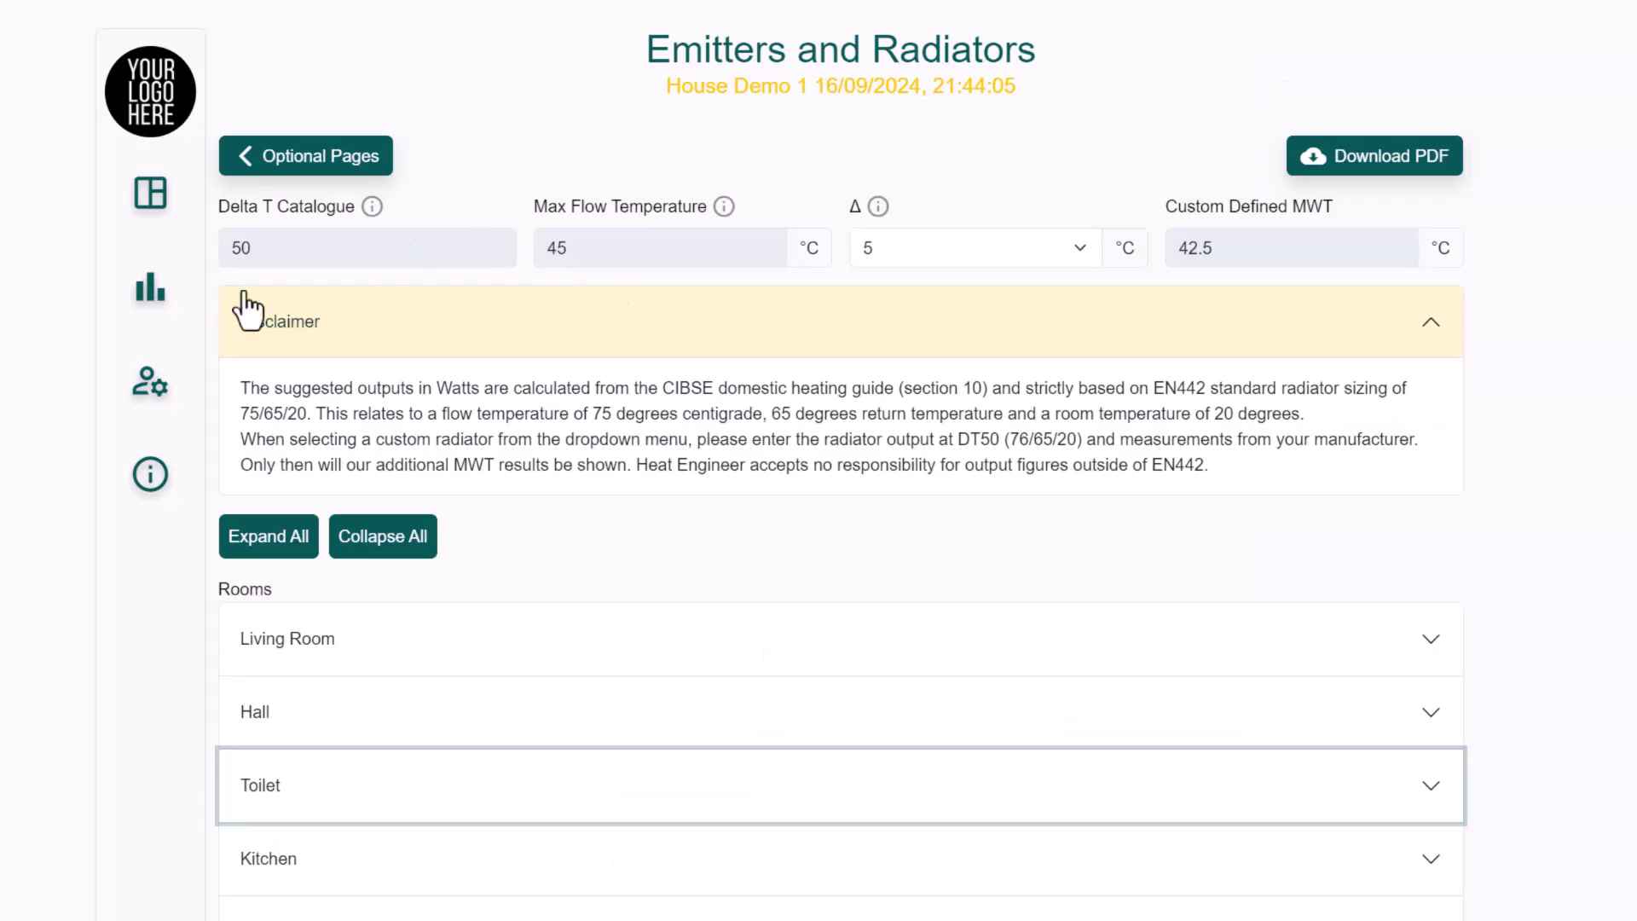
pyautogui.click(153, 197)
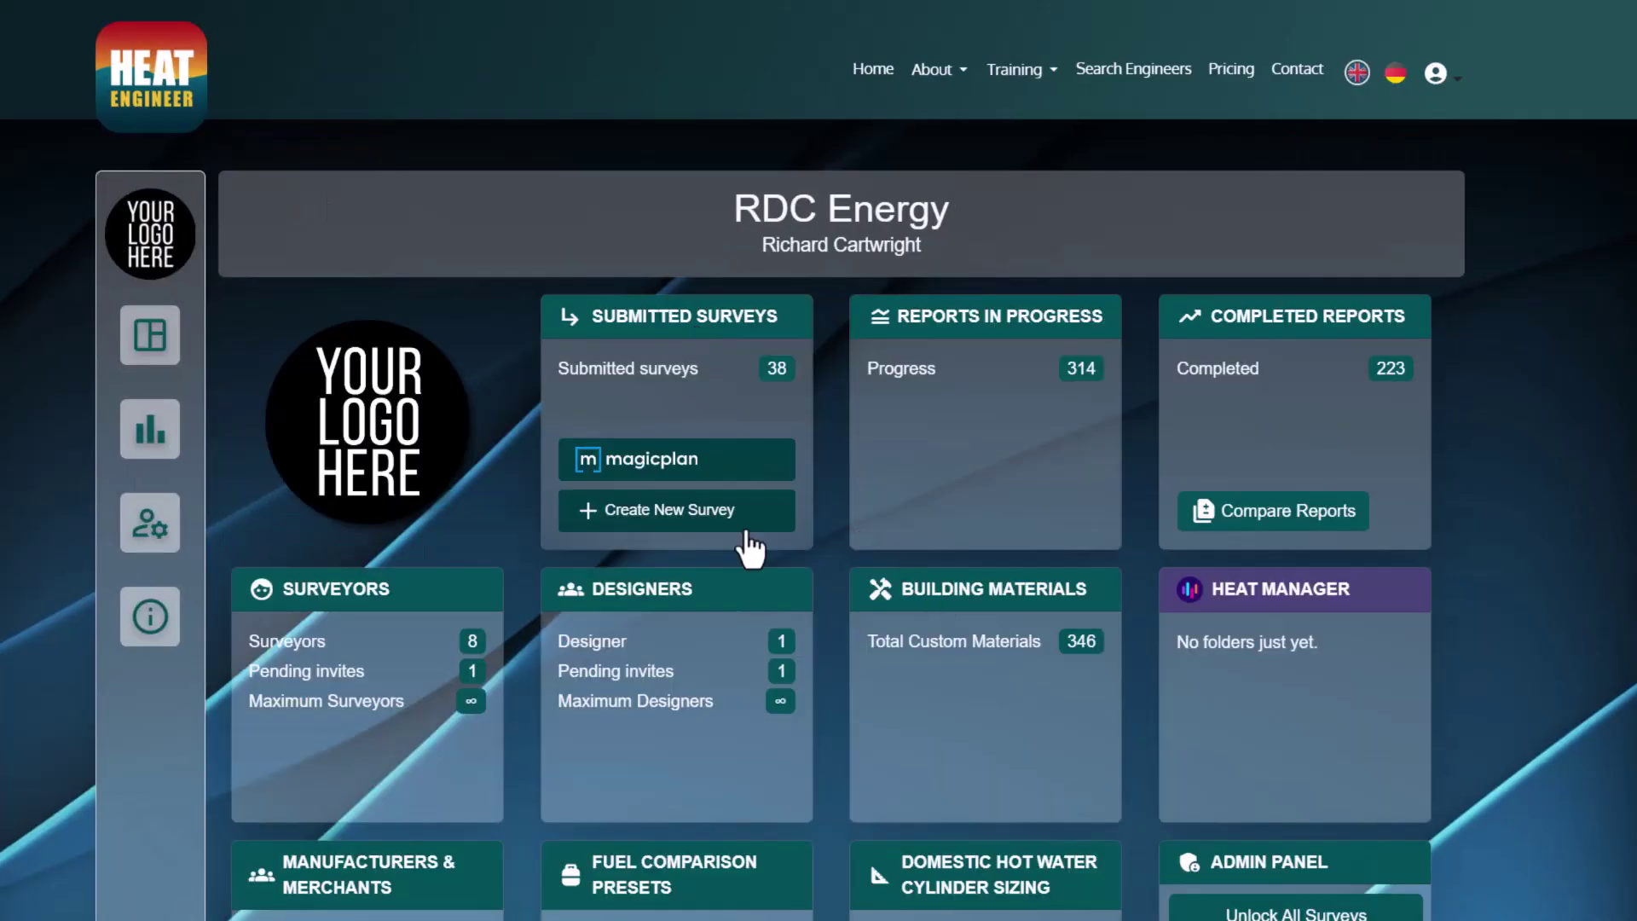